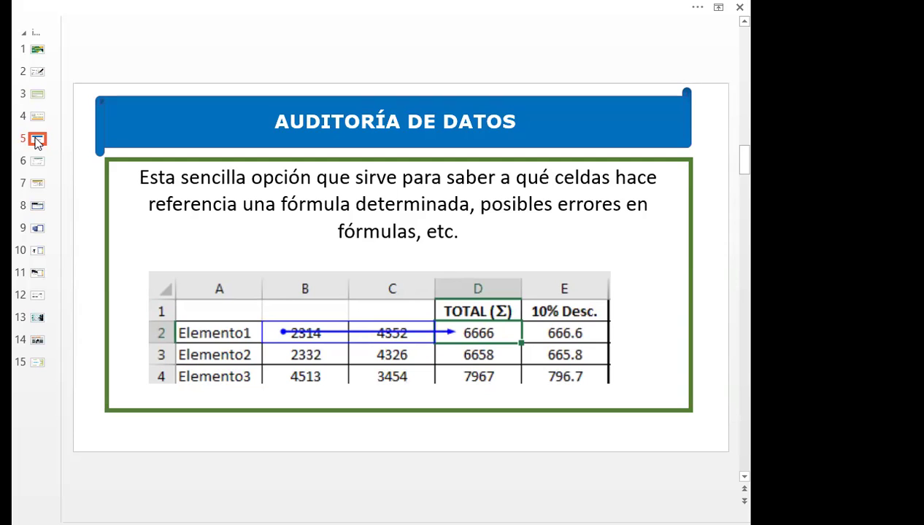
key(Down)
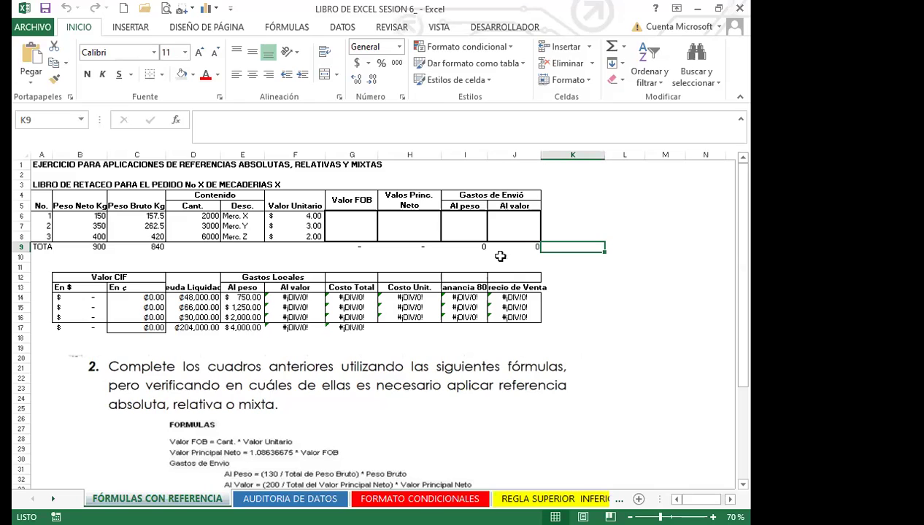
Step: Enter the Valor FOB formula in G6 as quantity times unit value, =D6*F6
click(353, 221)
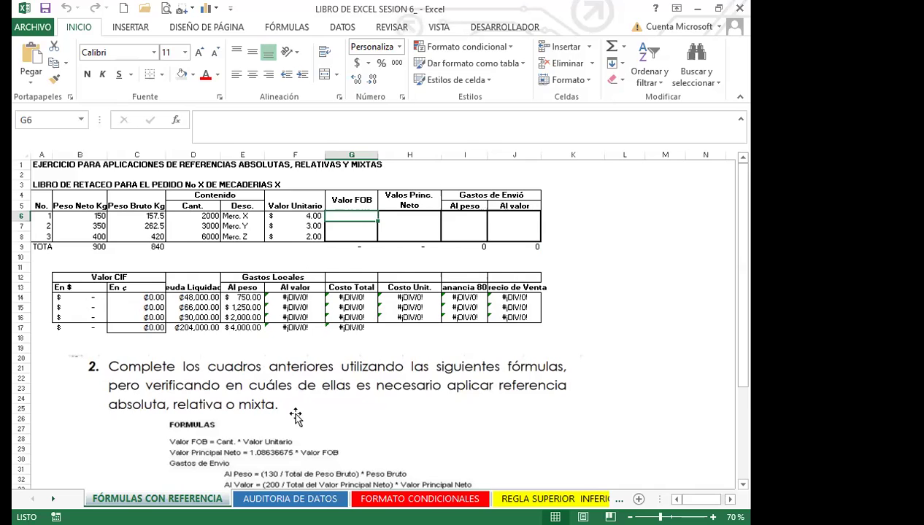
scroll(294, 413, down, 1)
click(358, 396)
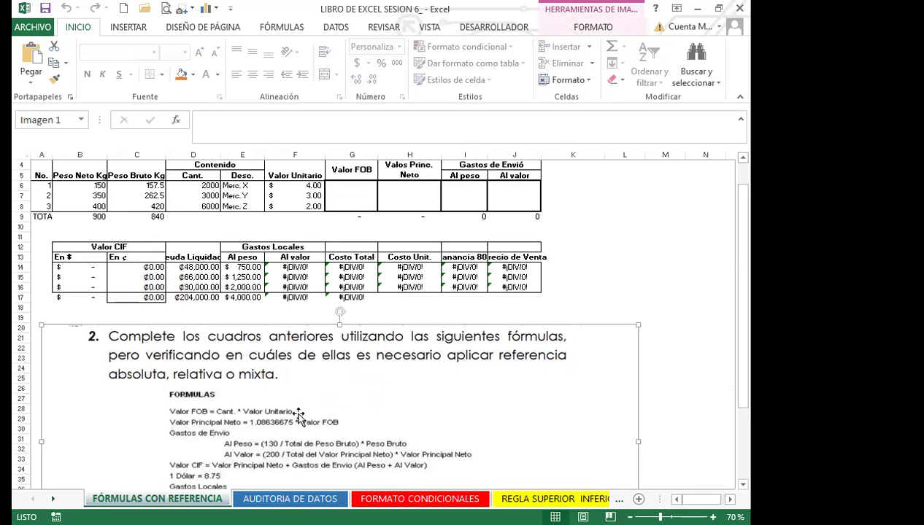
scroll(353, 330, up, 1)
click(360, 216)
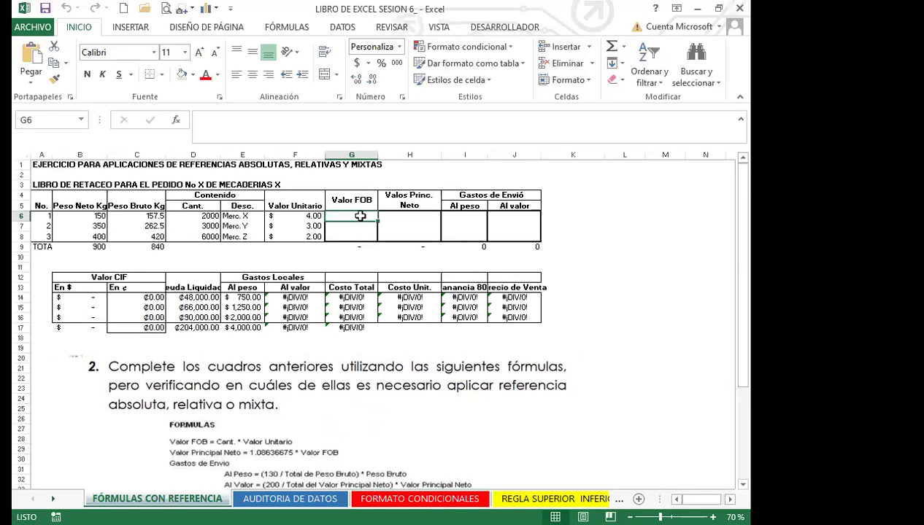
text(=)
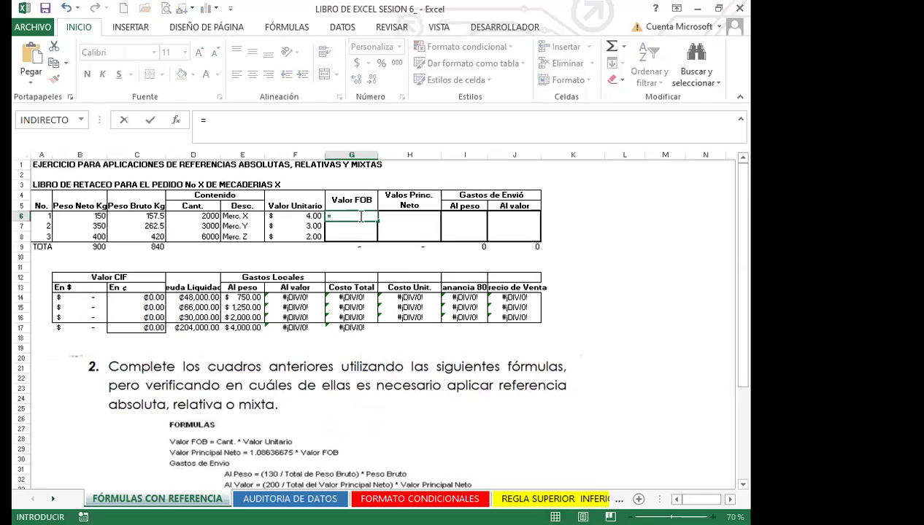
click(193, 216)
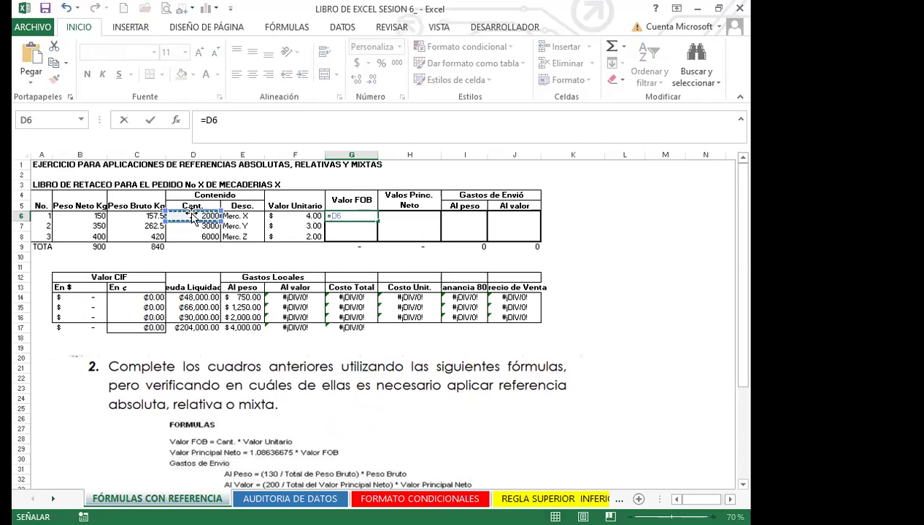
text(*)
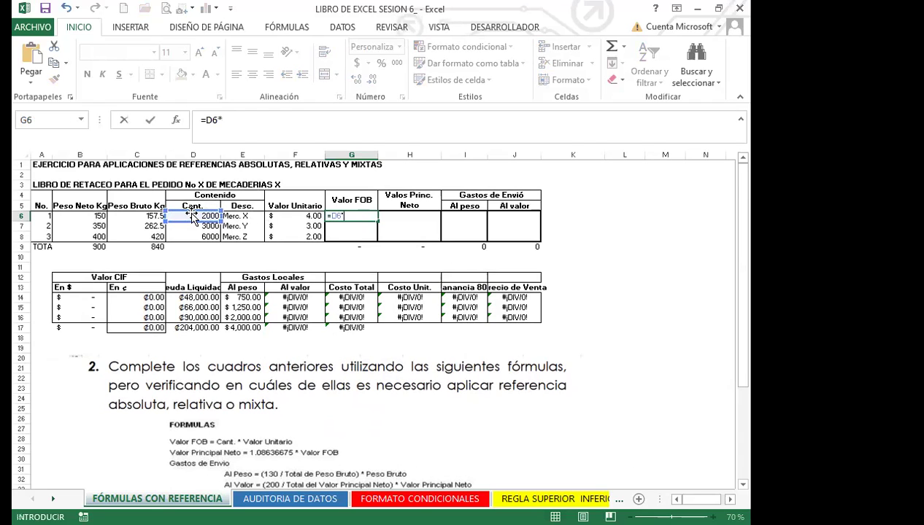
click(304, 216)
key(Return)
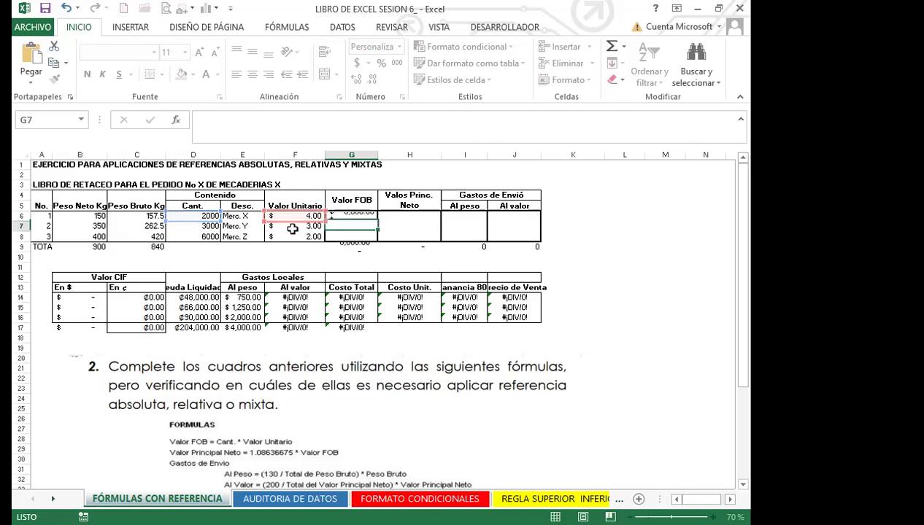
Step: Fill the Valor FOB formula from G6 down to G8
click(357, 217)
drag(378, 226, 378, 241)
click(363, 217)
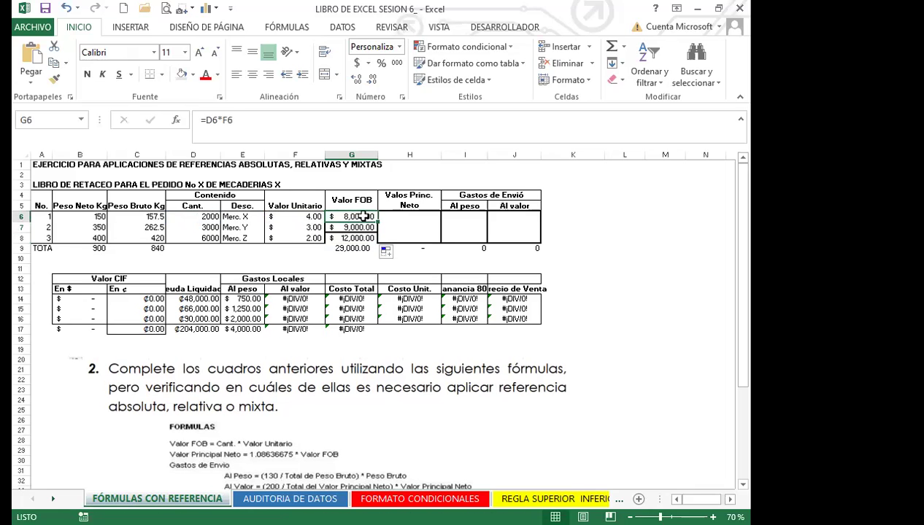
Step: Set the Valor Unitario values in F6:F8 to General number format and check the G6 formula against cells D6 and F6
drag(289, 217, 284, 238)
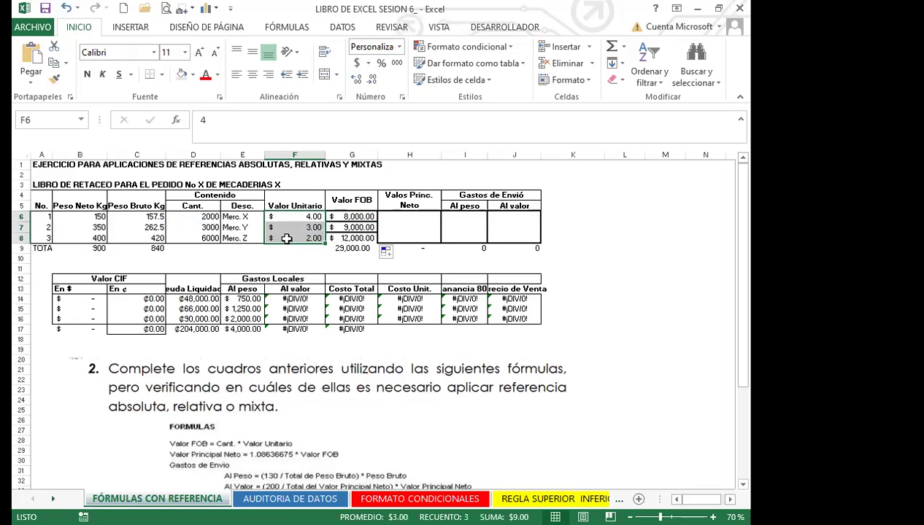
click(399, 47)
click(390, 72)
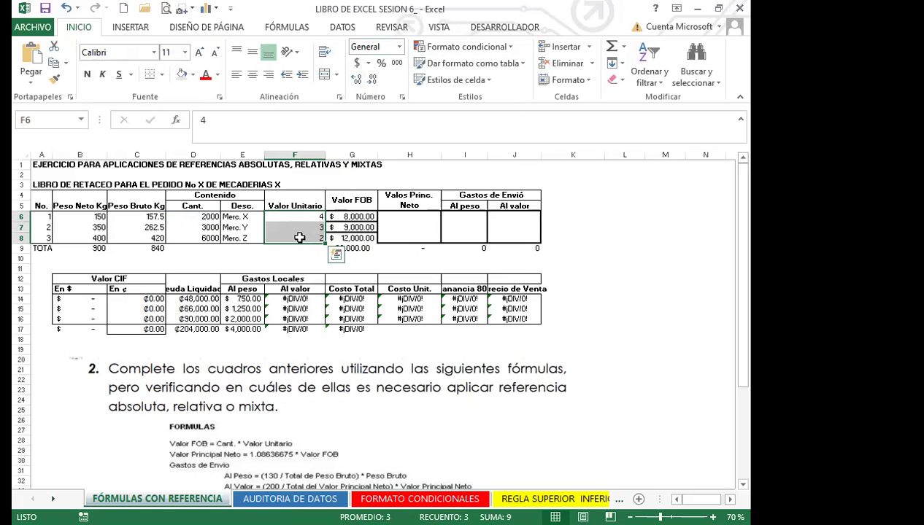
click(196, 216)
click(281, 217)
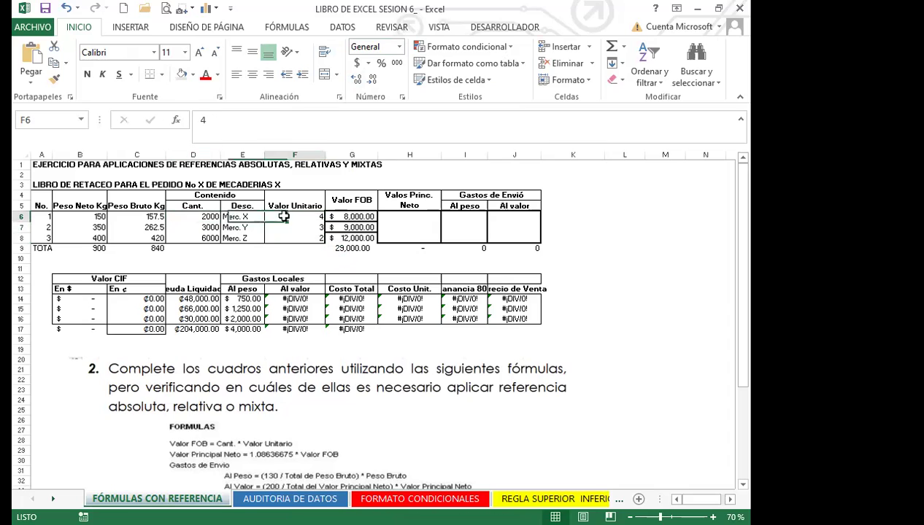
click(362, 217)
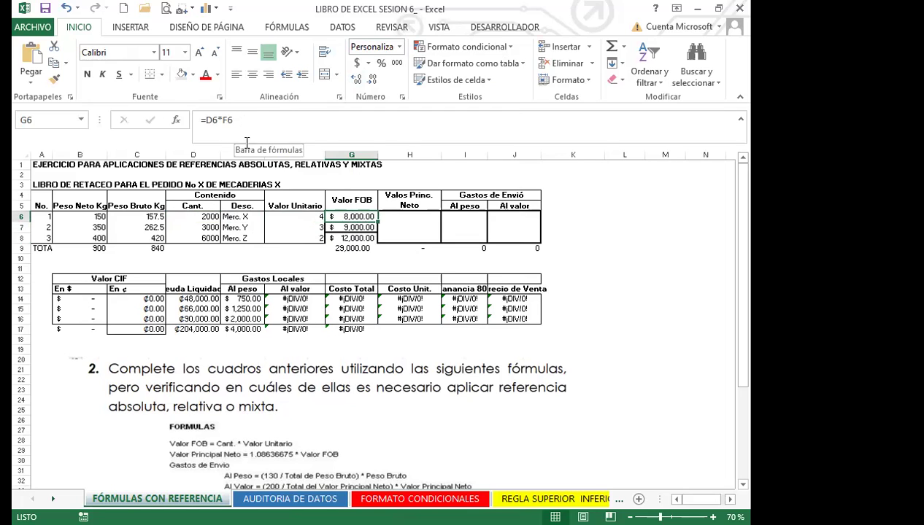
click(204, 217)
click(291, 219)
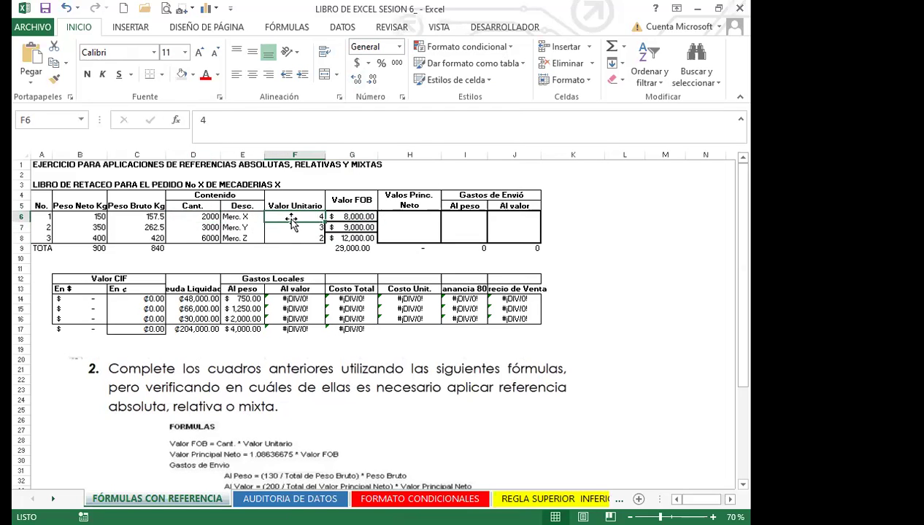
Step: Enter the Valor Principal Neto formula =1.08636675*G6 in H6 and fill it down to H8
click(394, 216)
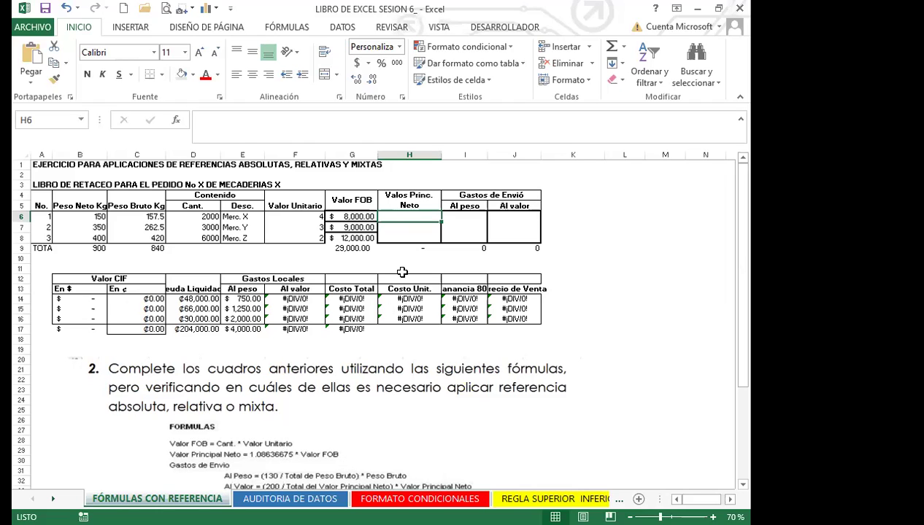
text(=)
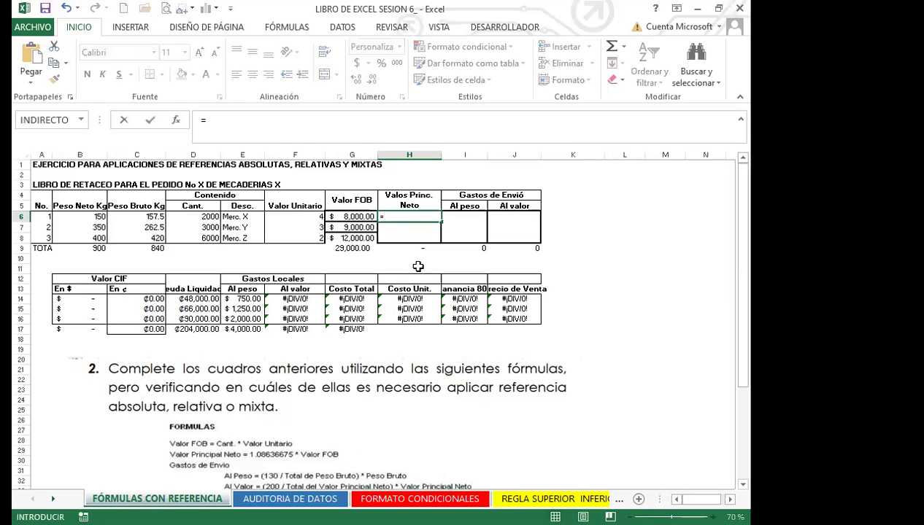
text(1.0)
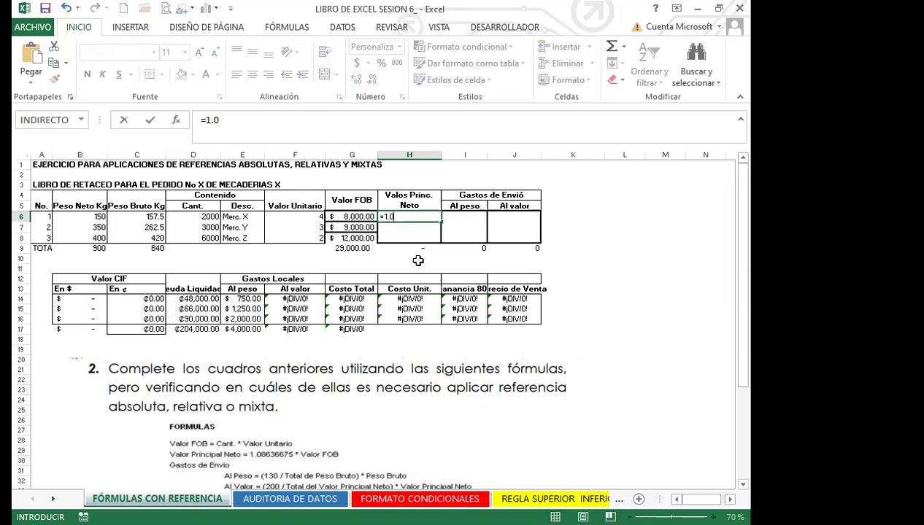
text(8)
text(636675*)
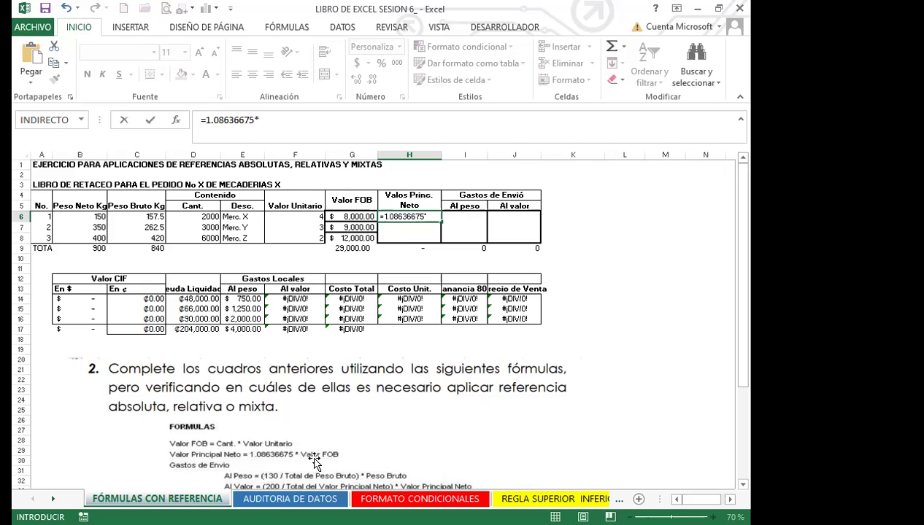
click(345, 217)
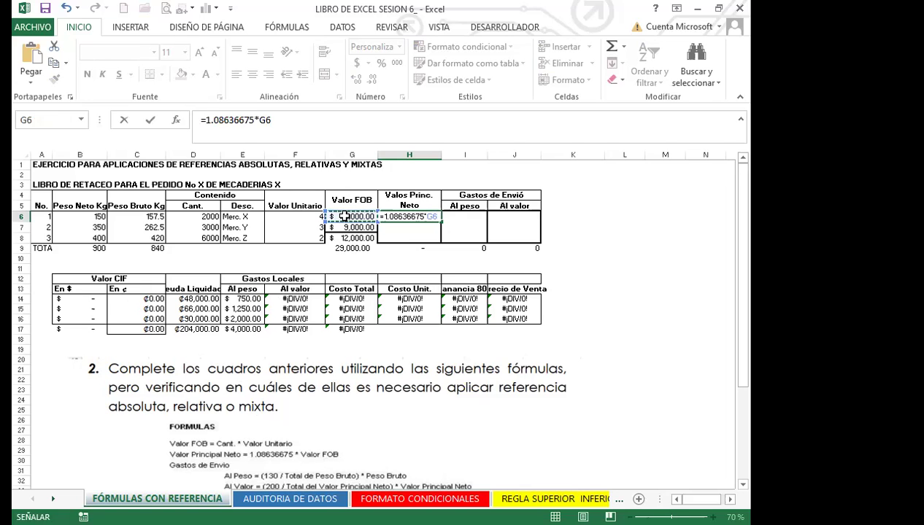
key(Return)
click(407, 219)
drag(441, 226, 437, 240)
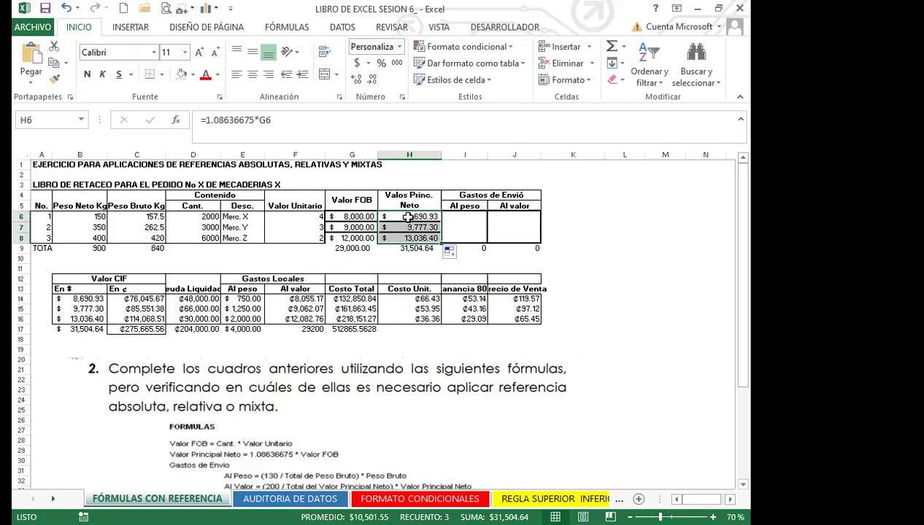
Step: Begin the Al peso formula in I6 by dividing 130 by the gross weight total as an absolute reference, =(130/$C$9)
click(454, 215)
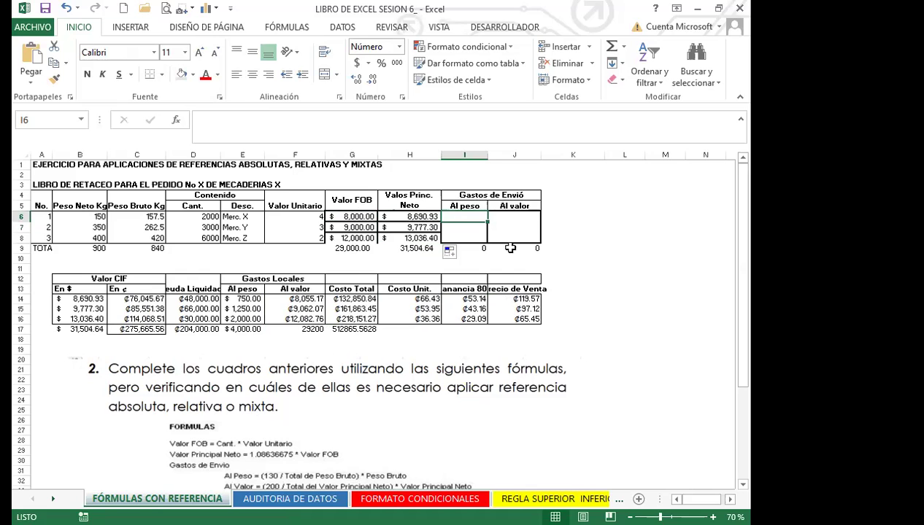
click(739, 484)
click(739, 484)
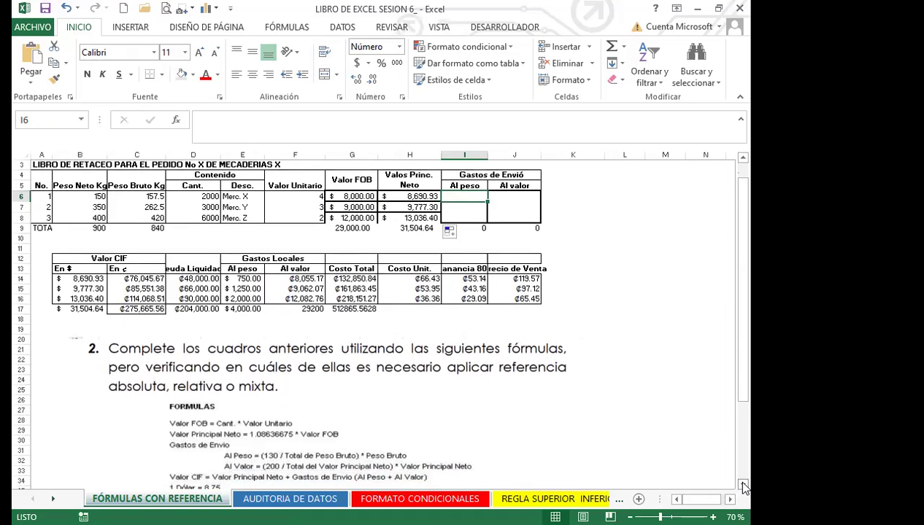
click(740, 484)
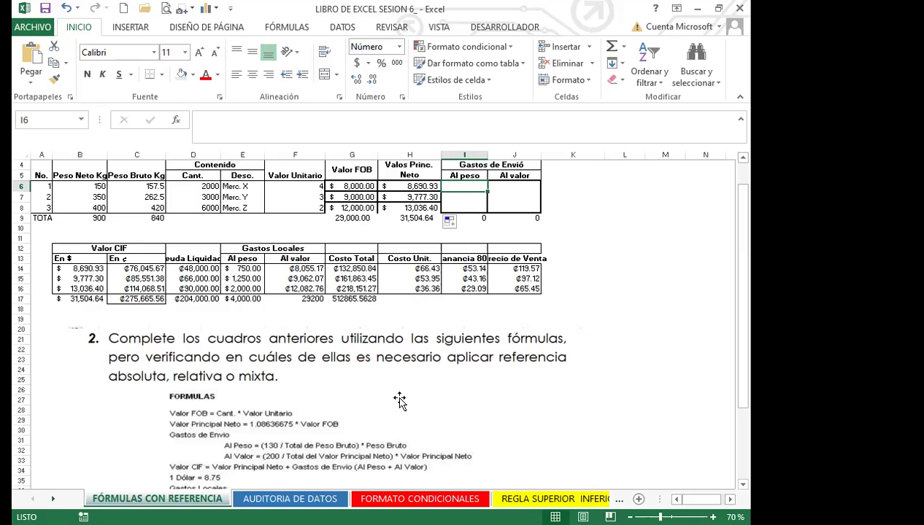
text(=()
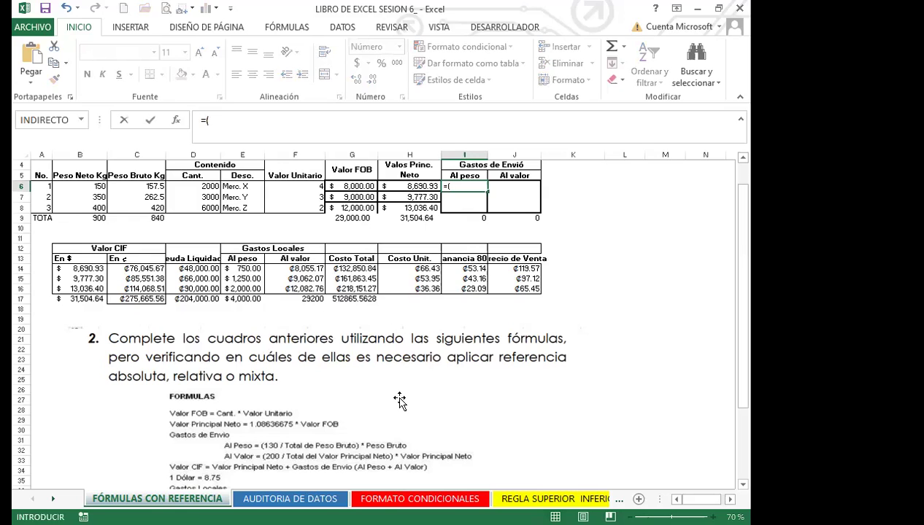
text(130/)
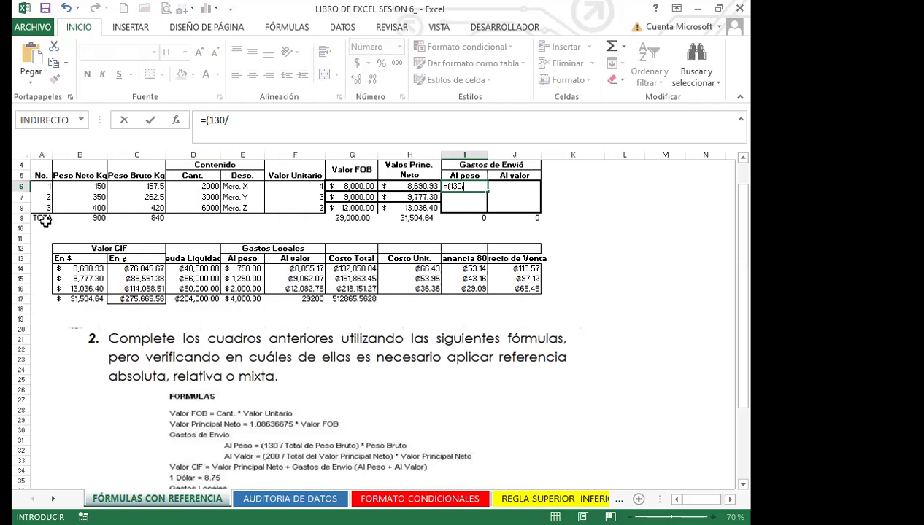
click(146, 217)
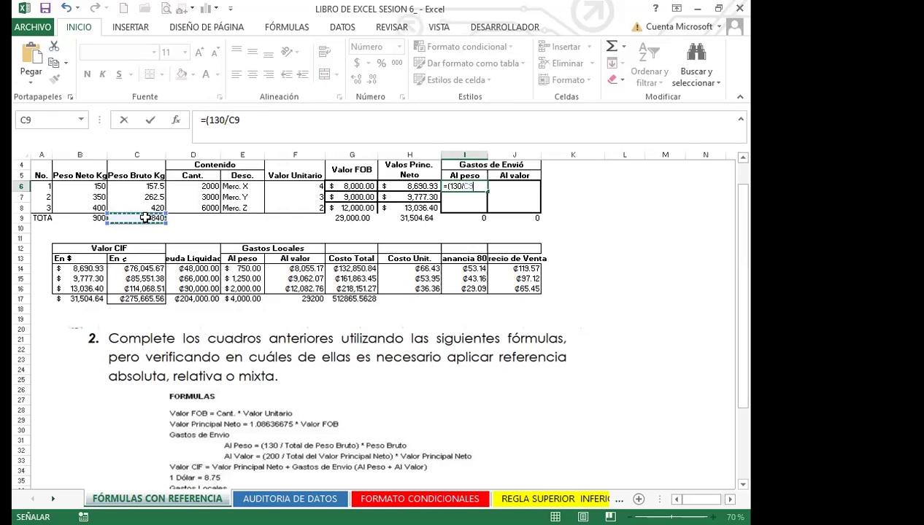
key(F4)
text())
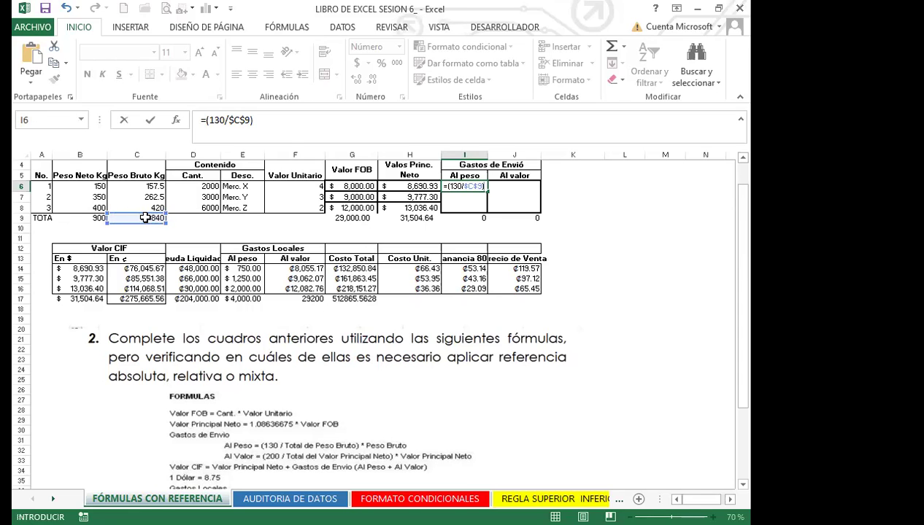
Step: Complete the I6 formula by multiplying by the gross weight with its column locked, $C6, and fill it down to I8
text(*)
click(129, 186)
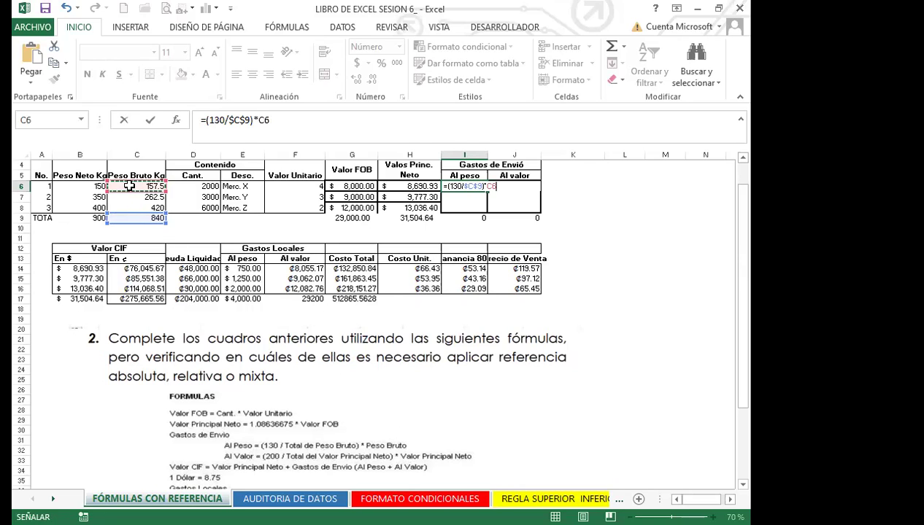
key(F4)
key(F4)
key(F4)
key(Return)
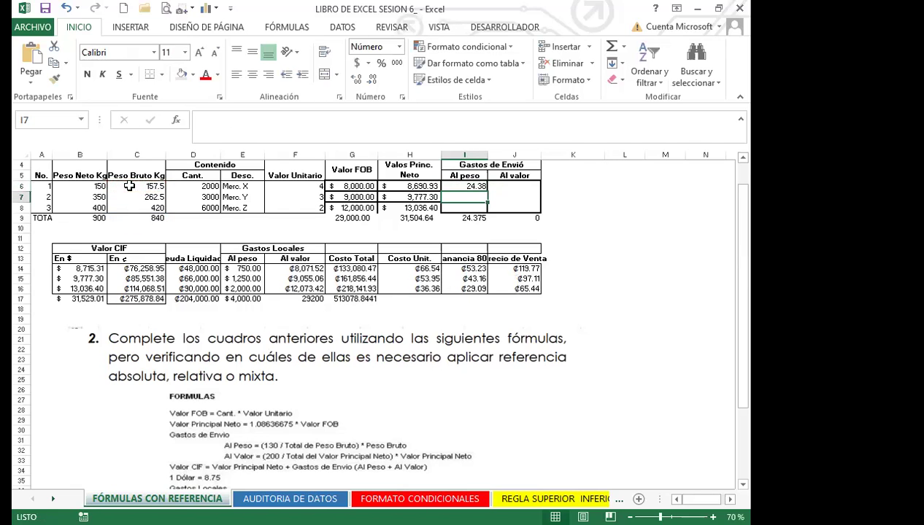
click(460, 187)
drag(486, 192, 484, 209)
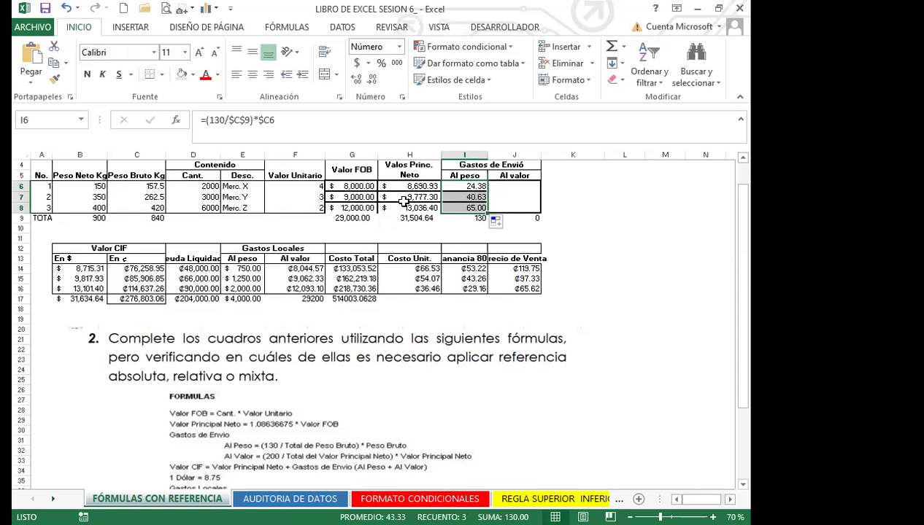
Step: Apply all borders to the calculated cells G6:I8
drag(355, 186, 475, 208)
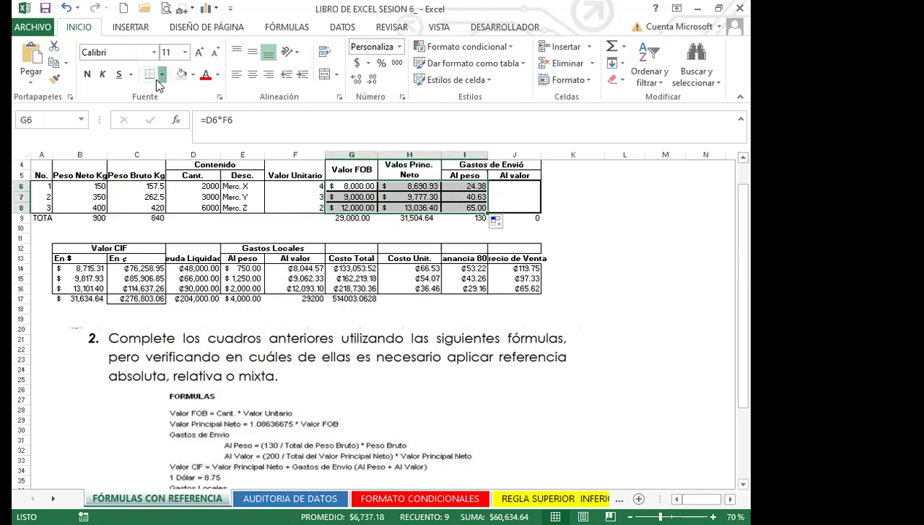
click(157, 78)
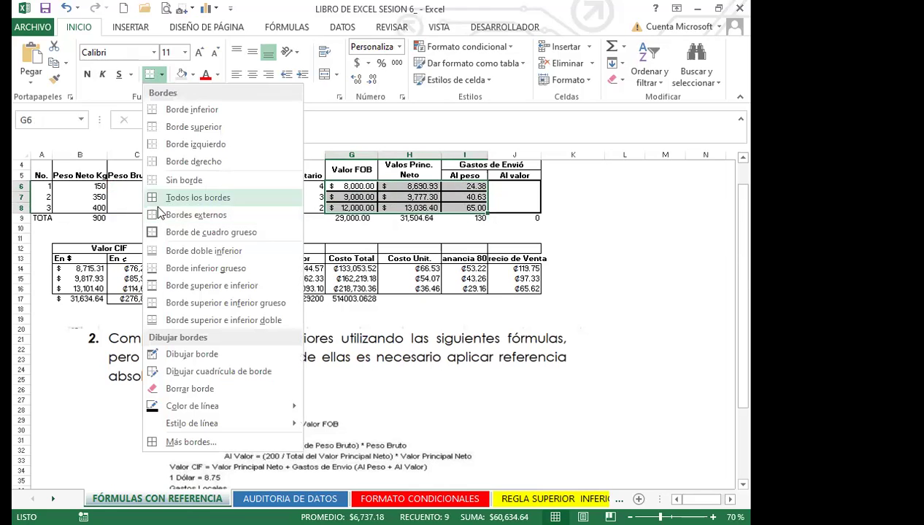
click(478, 229)
Step: Begin the Al valor formula in J6 by dividing 200 by the Valor Principal Neto total as an absolute reference, =(200/$H$9)
click(498, 187)
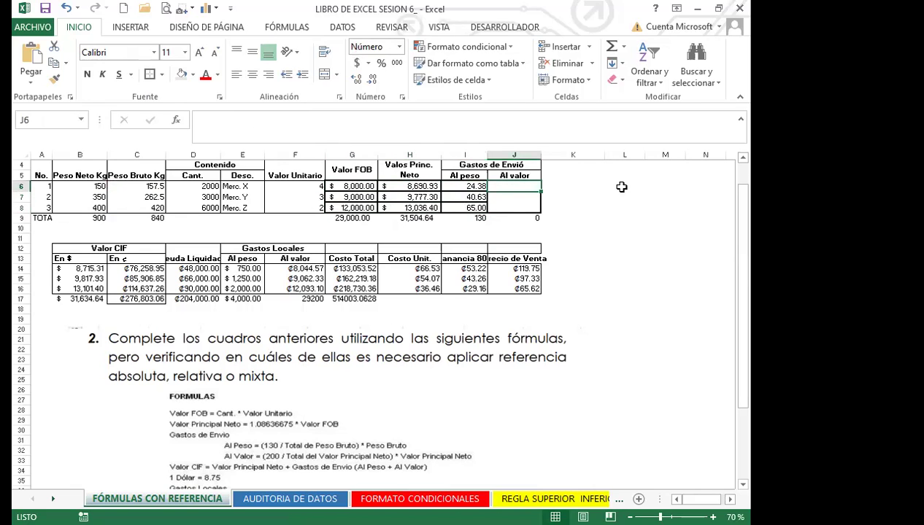
text(=)
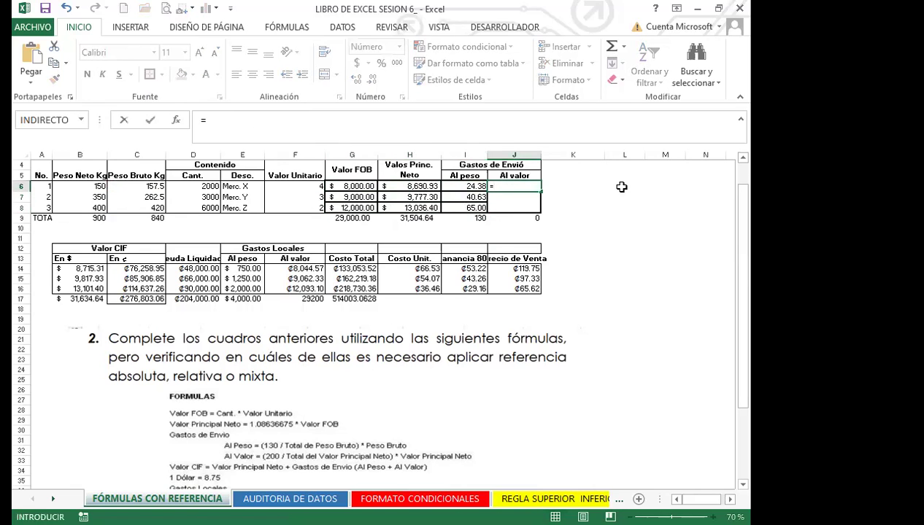
text(()
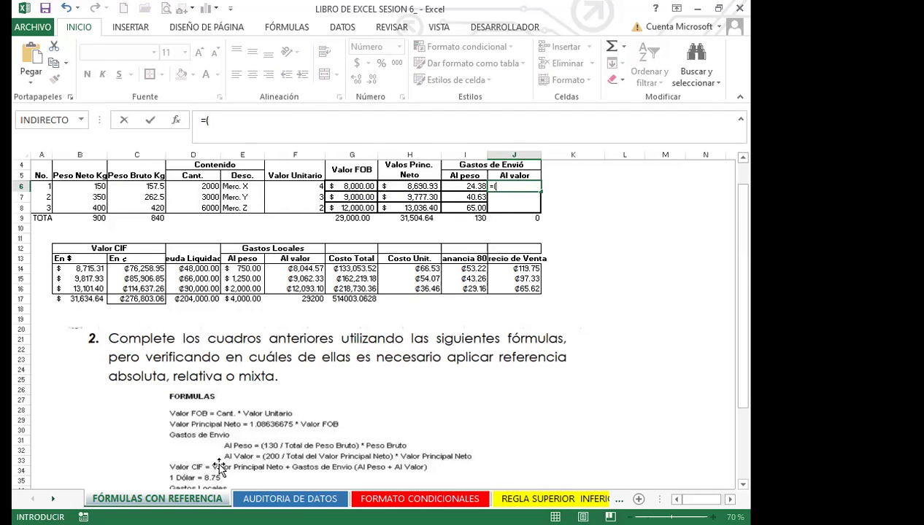
text(200/)
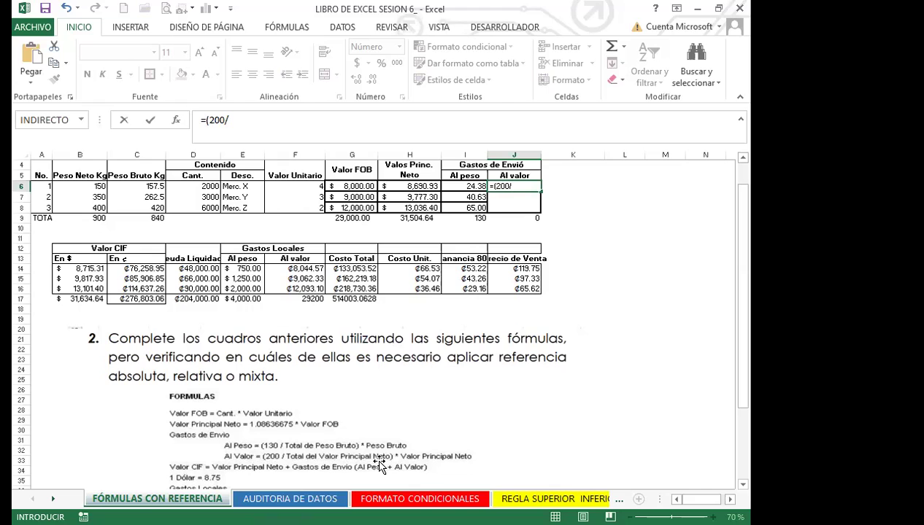
click(409, 219)
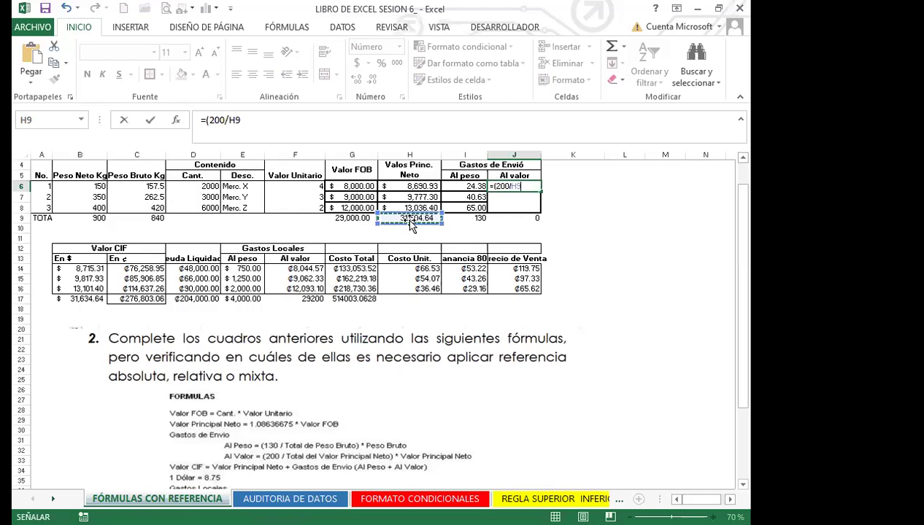
key(F4)
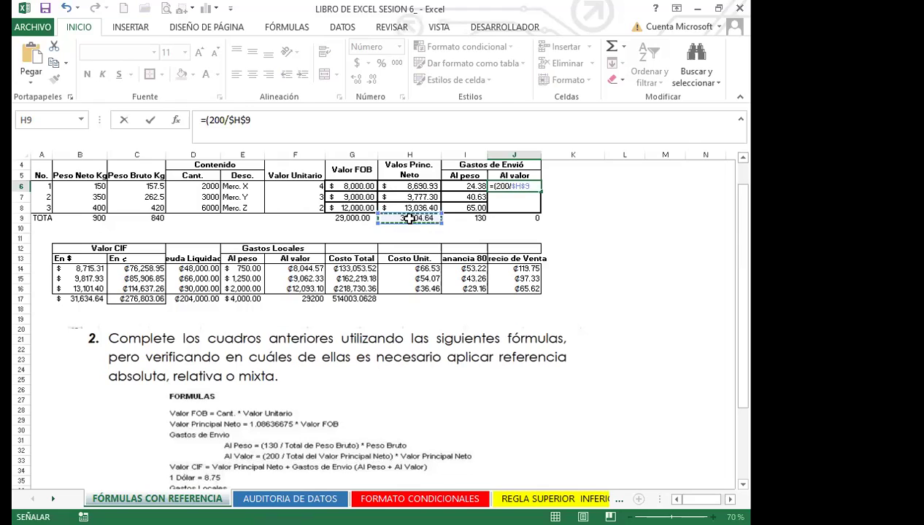
text())
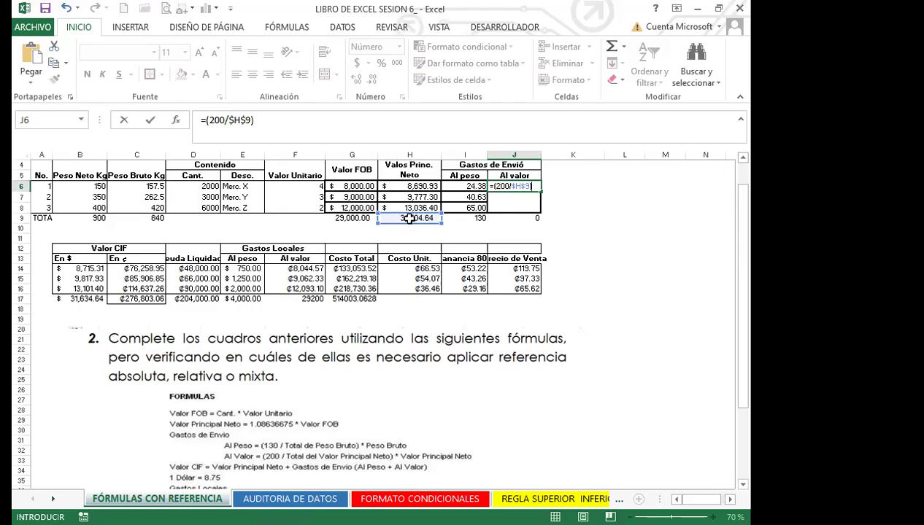
Step: Complete the J6 formula by multiplying by the Valor Principal Neto with its column locked, $H6, and fill it down to J8
text(*)
click(397, 186)
key(F4)
key(F4)
key(F4)
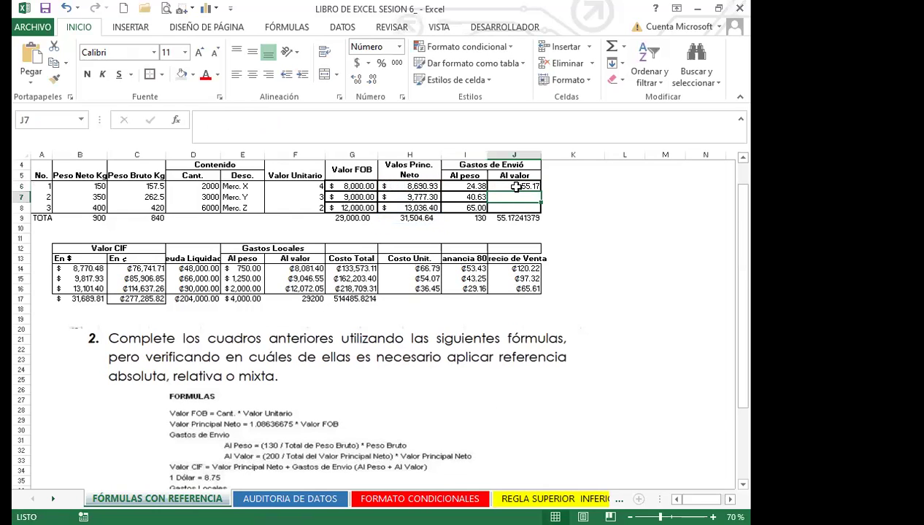
key(ctrl+Return)
drag(536, 195, 536, 209)
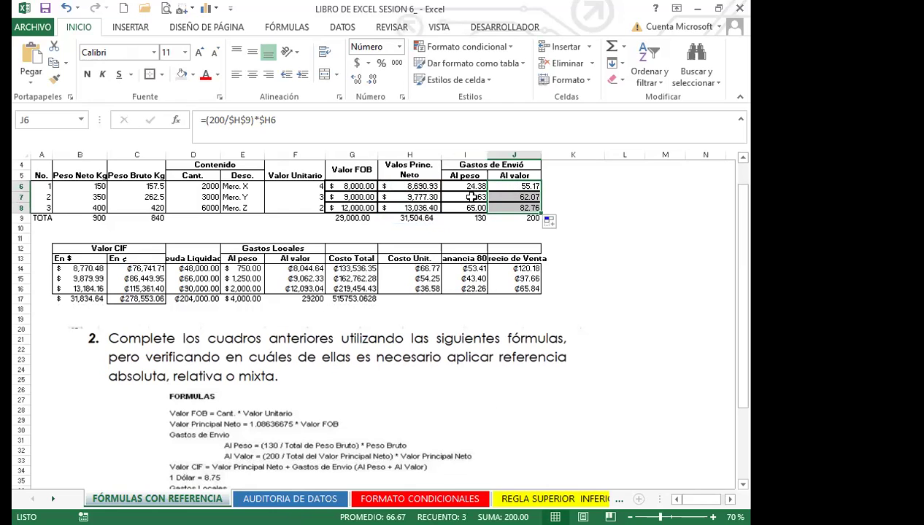
Step: Check how the absolute and mixed references behave in the filled Al valor formulas in J6:J8
click(500, 188)
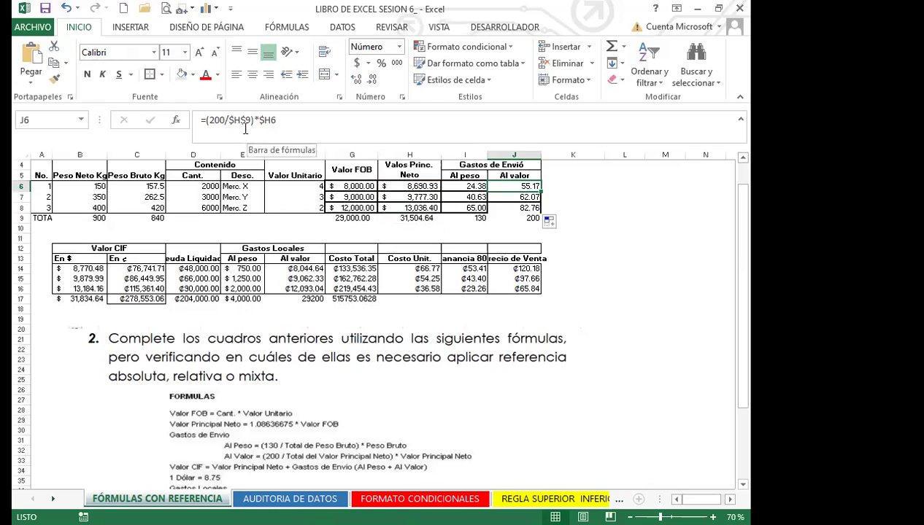
key(Down)
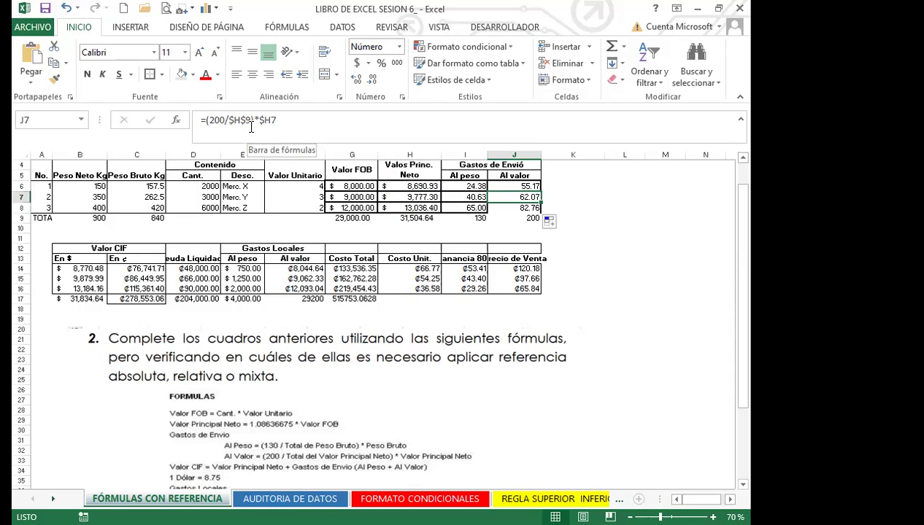
key(Down)
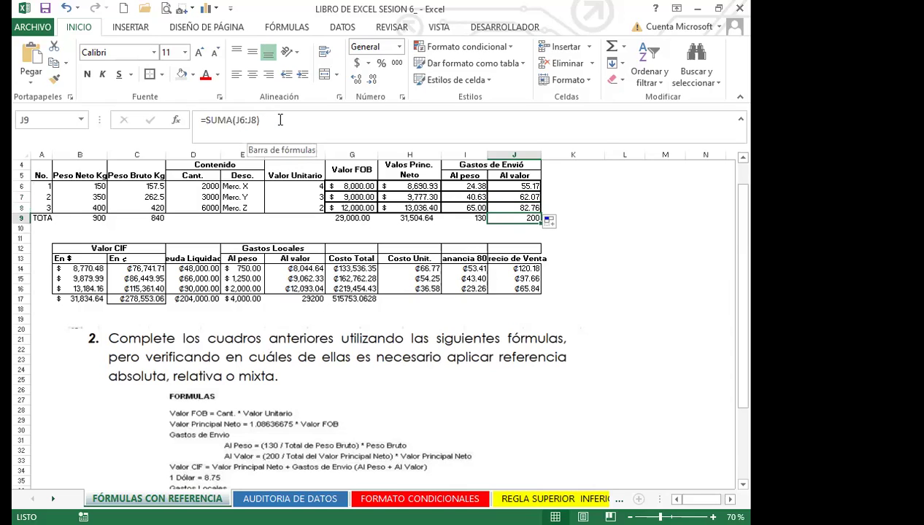
key(Up)
key(Up)
key(Down)
key(Down)
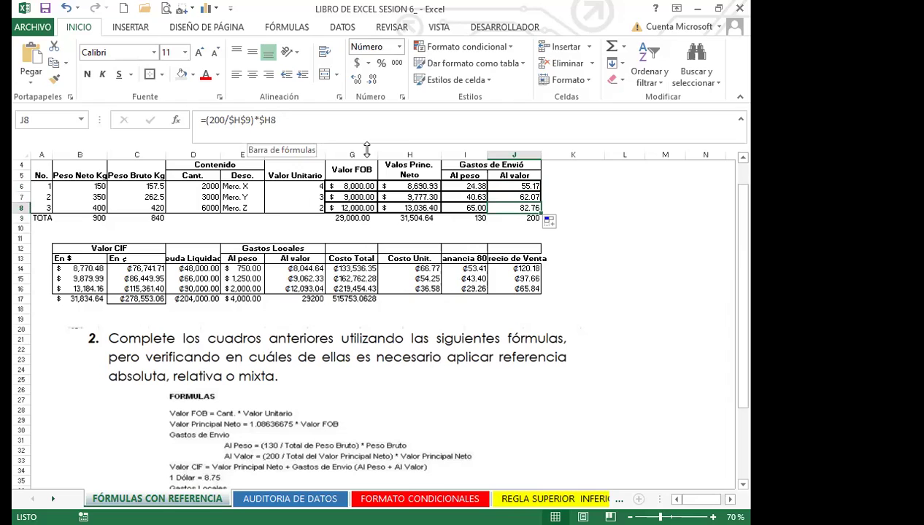
click(513, 186)
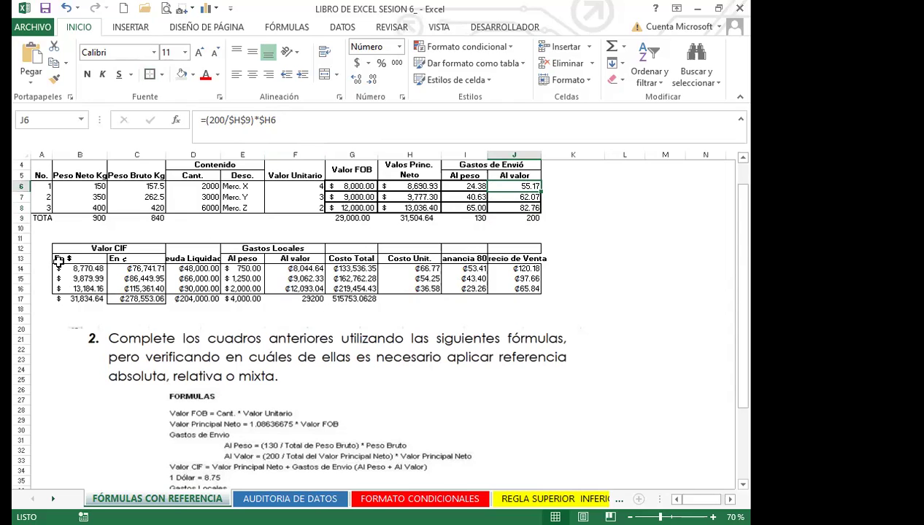
Step: Review the Valor CIF formulas in B14 and C14 against the listed formulas, and inspect the currency format of C14
click(83, 269)
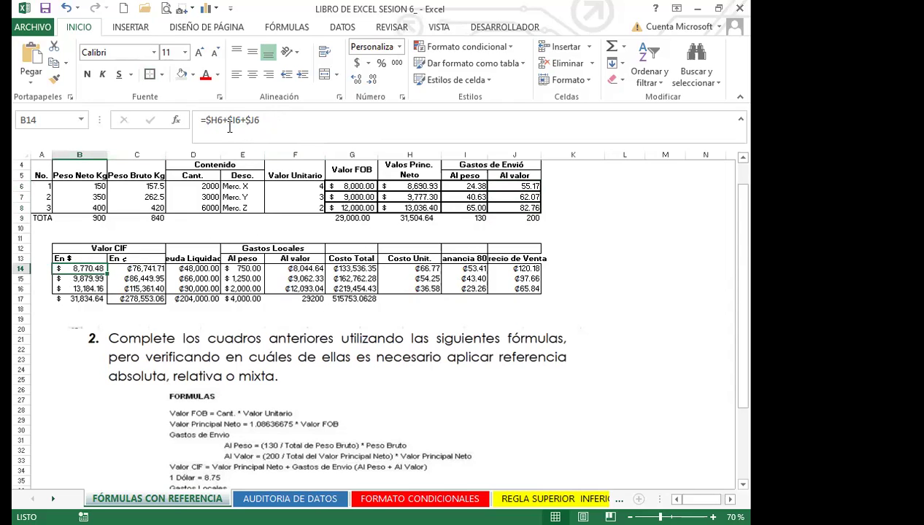
scroll(208, 452, down, 2)
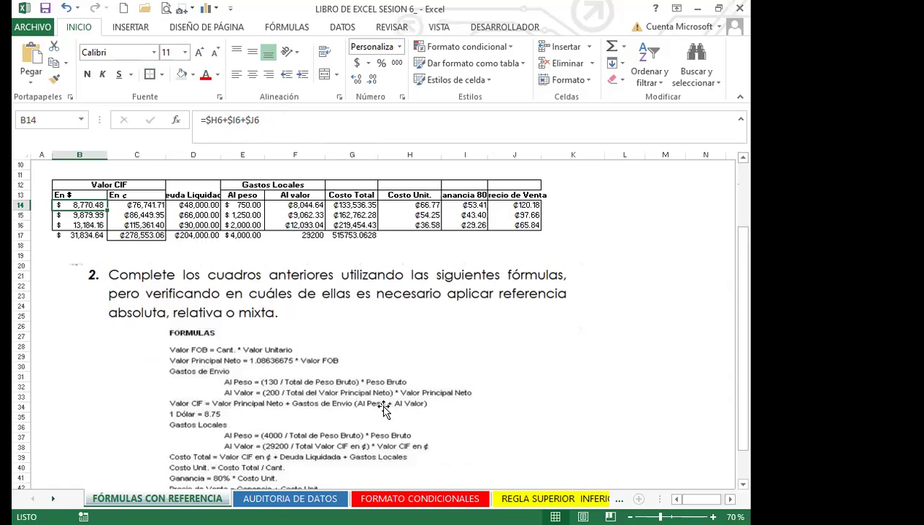
scroll(491, 350, up, 3)
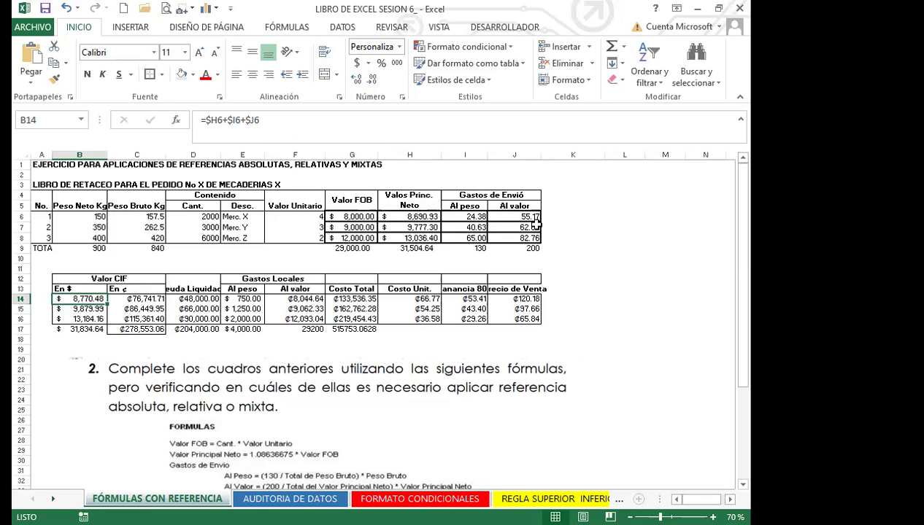
click(139, 299)
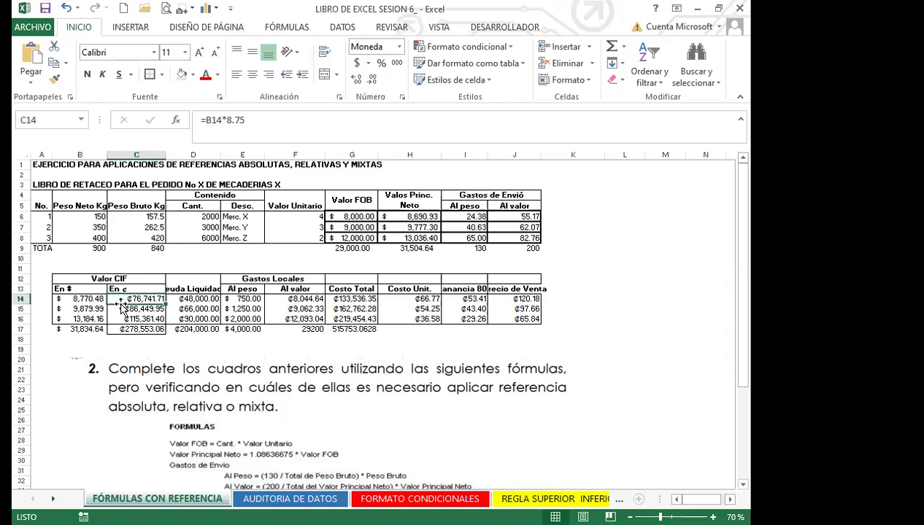
click(402, 98)
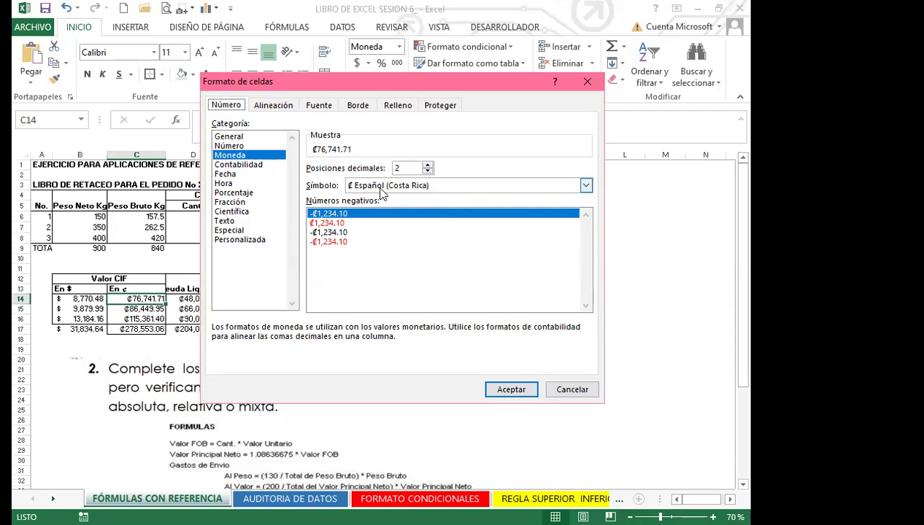
click(516, 391)
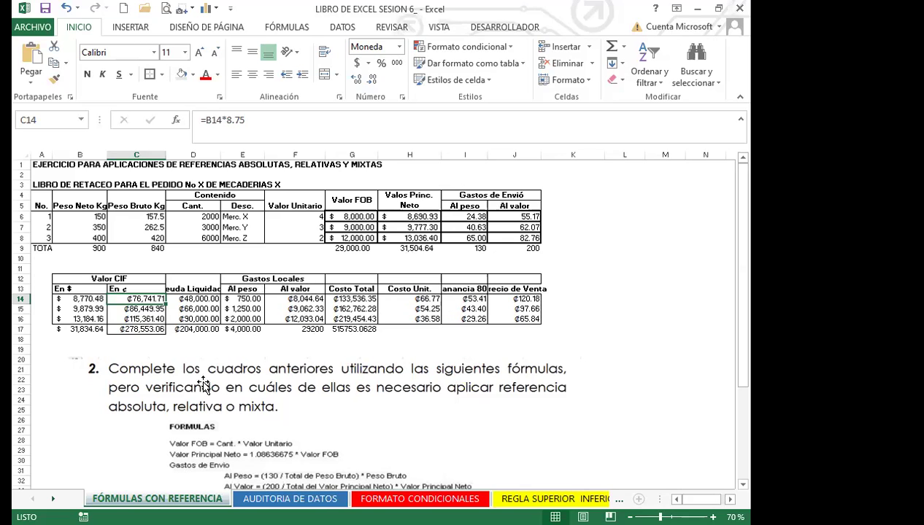
Step: Switch to the AUDITORIA DE DATOS sheet and examine the contents and formulas of the scattered bordered cells
click(289, 499)
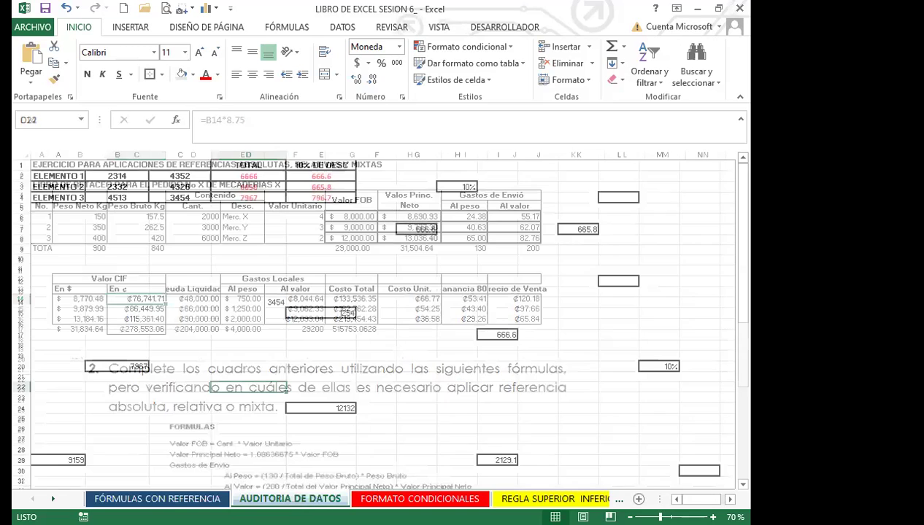
click(403, 355)
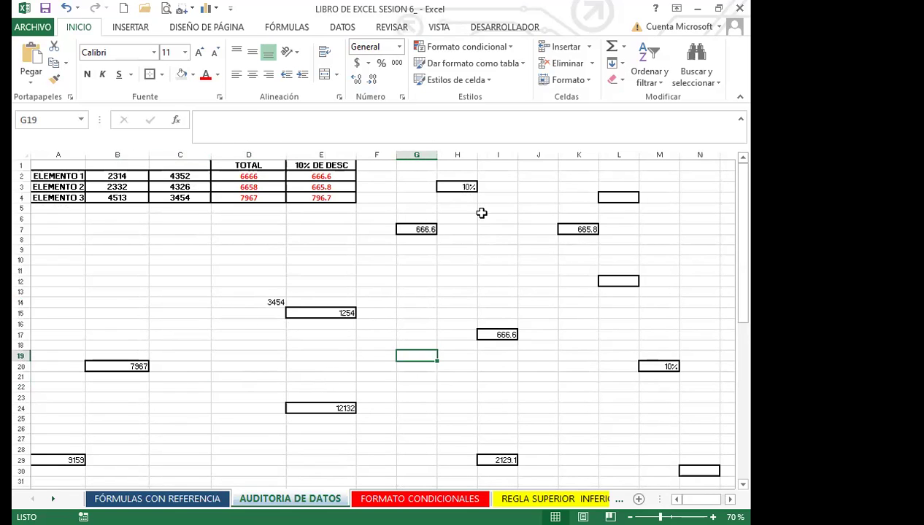
click(463, 188)
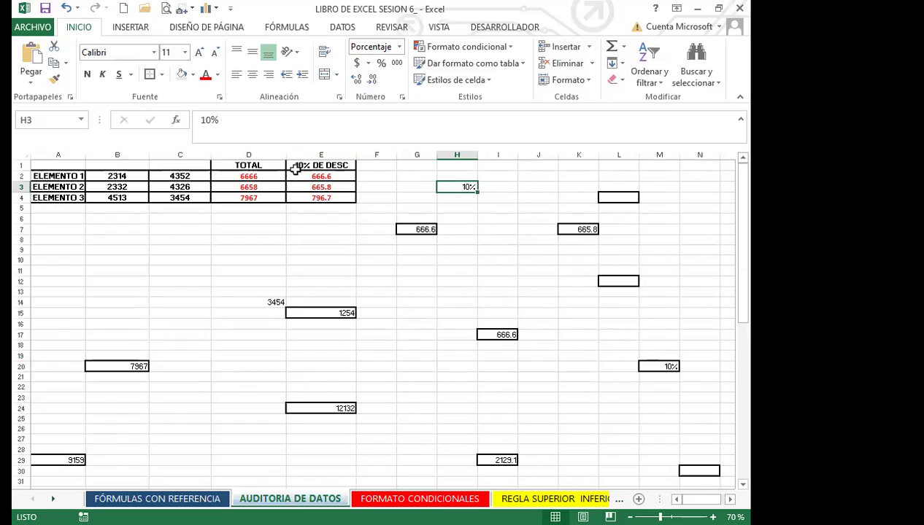
click(410, 230)
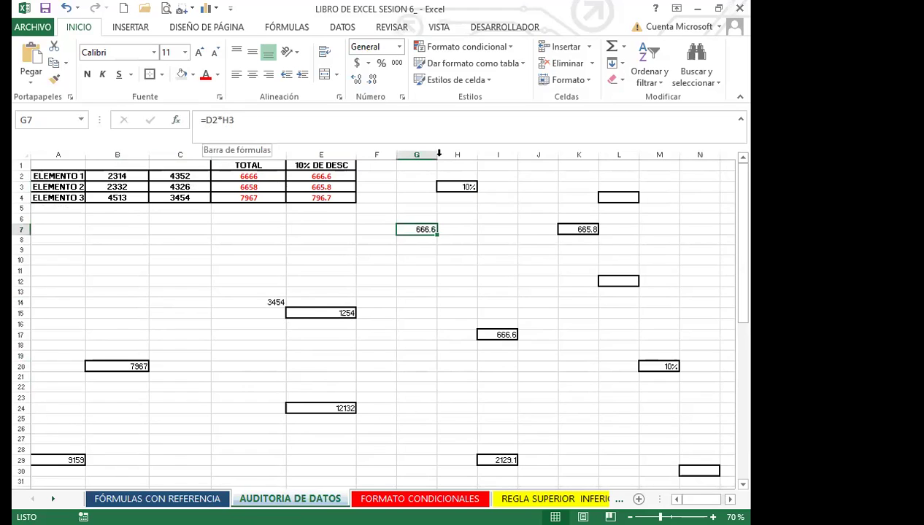
click(568, 228)
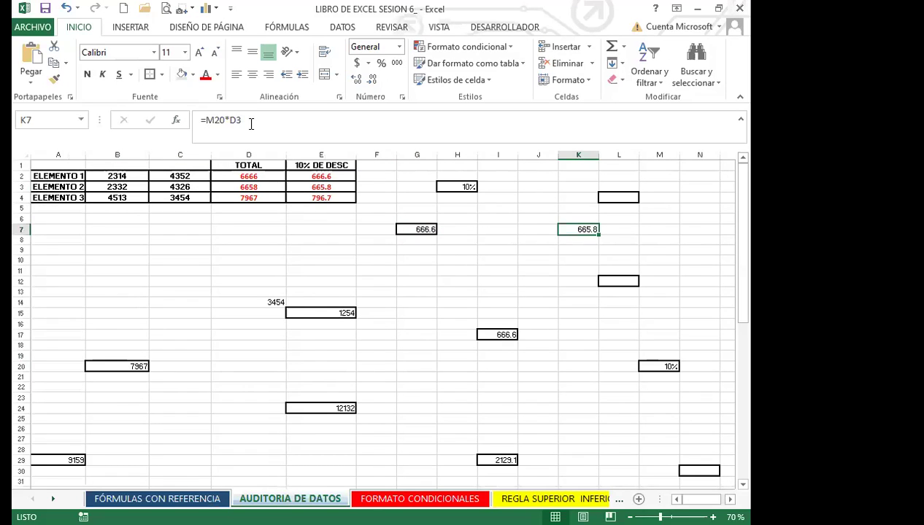
click(319, 311)
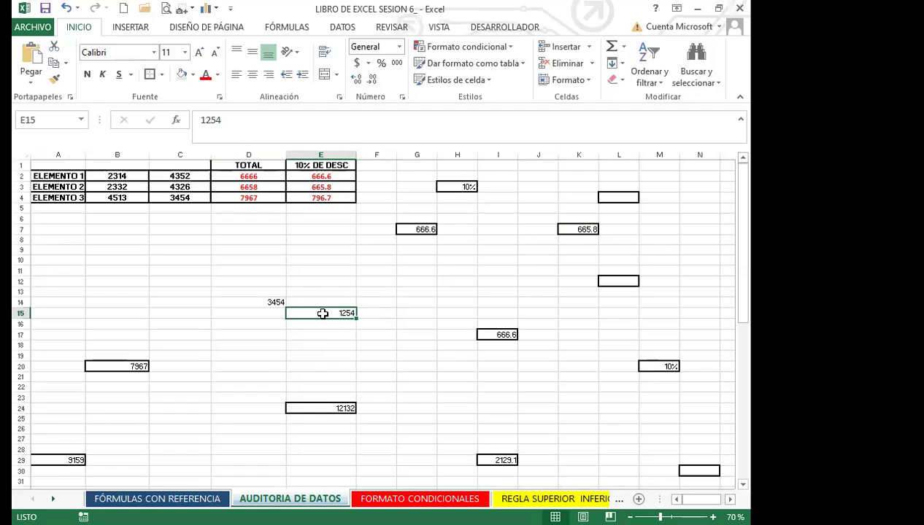
click(317, 407)
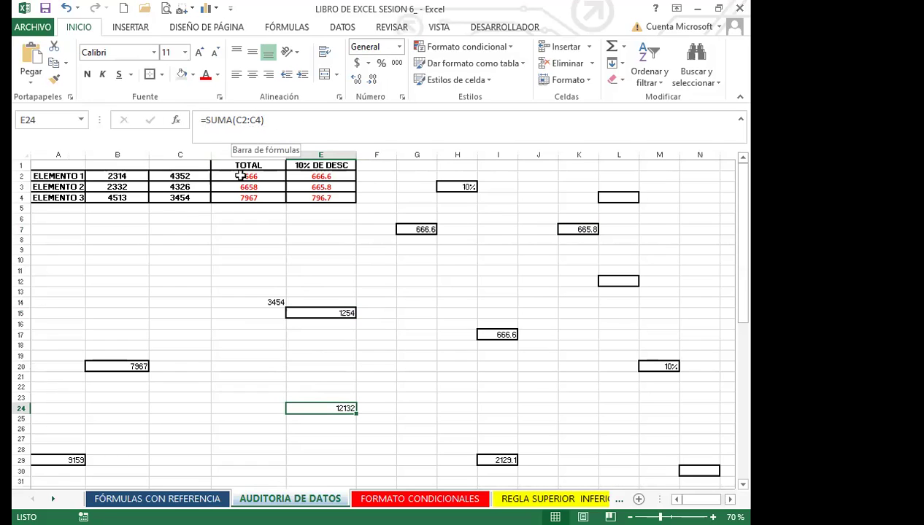
click(115, 366)
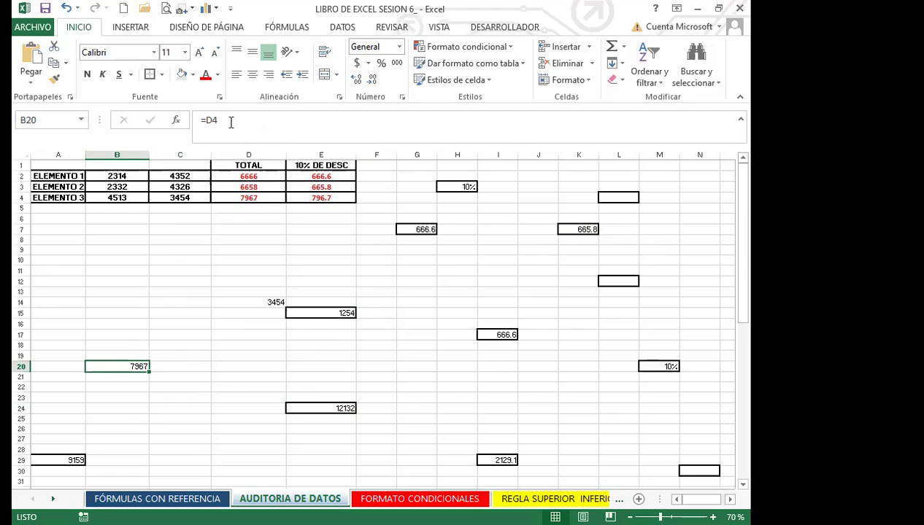
click(58, 458)
click(489, 457)
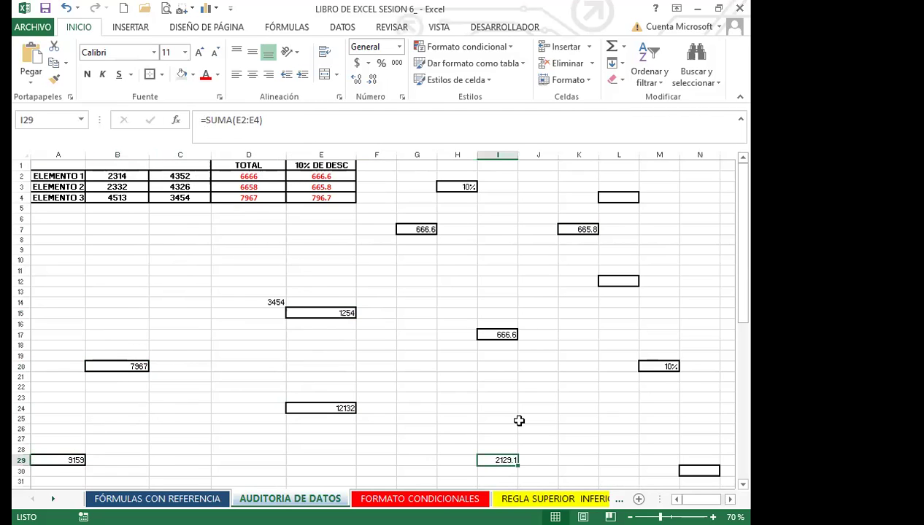
click(375, 334)
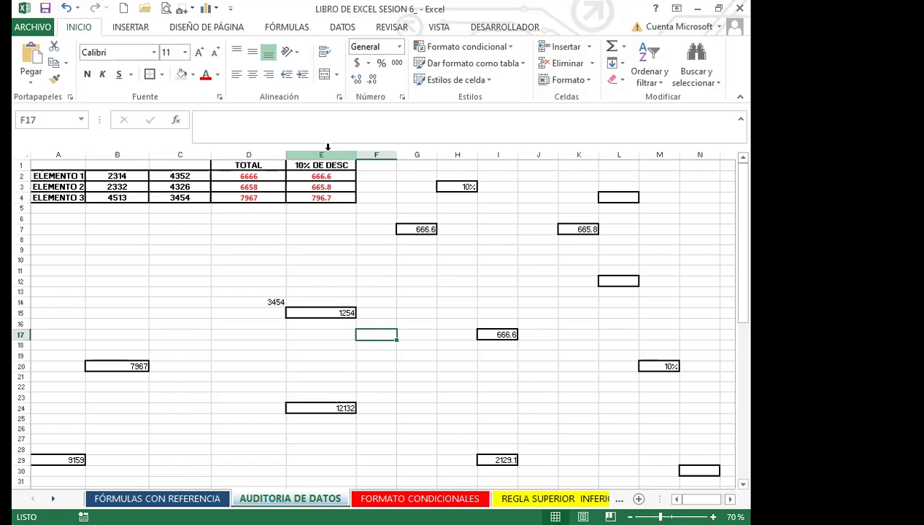
Step: Trace the precedents of the ELEMENTO 1 total in D2 and the dependents of its 10% discount in E2
click(294, 29)
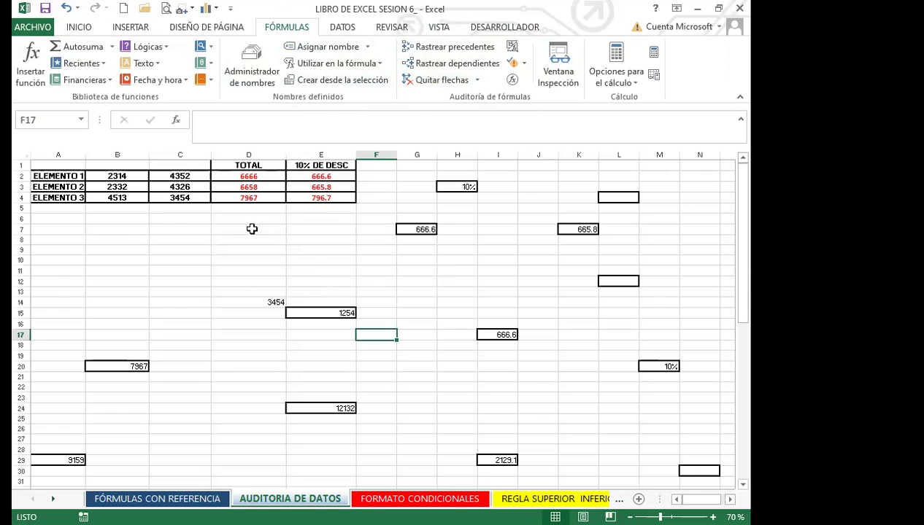
click(259, 181)
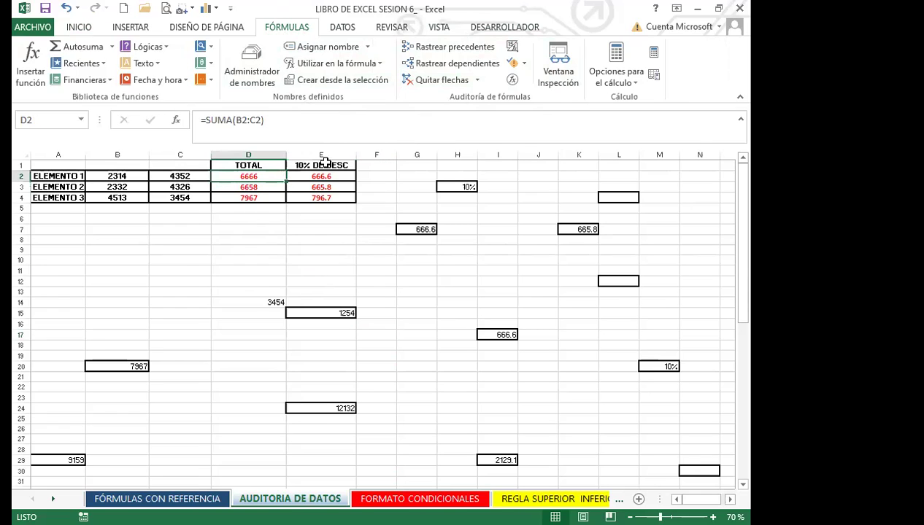
click(452, 48)
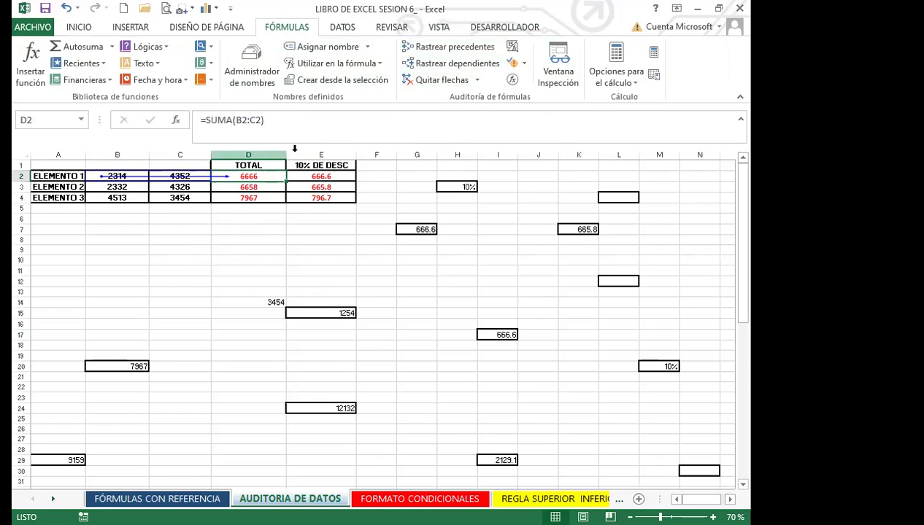
click(315, 181)
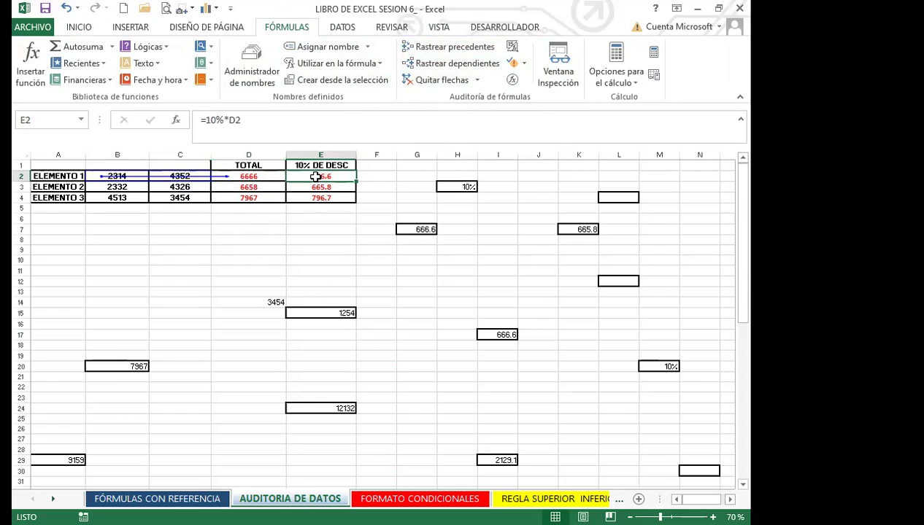
click(461, 65)
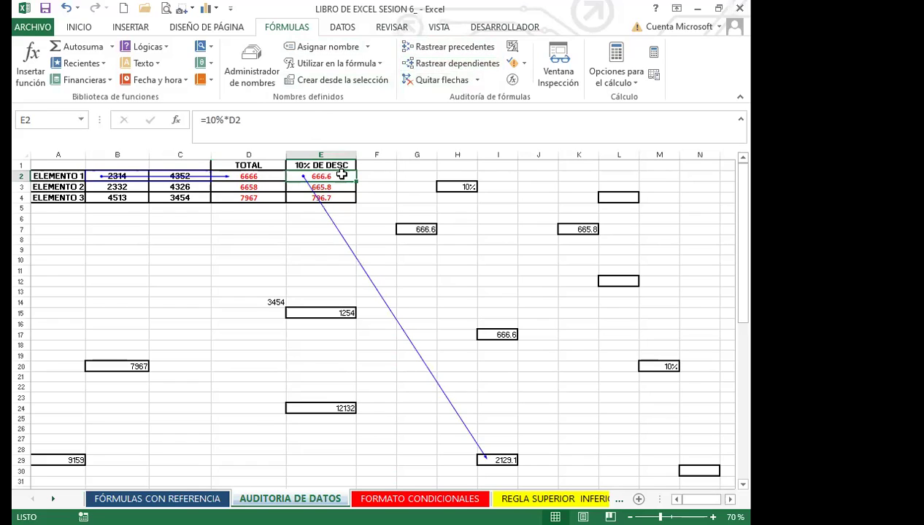
Step: Inspect the sum formula in I29, try tracing dependents of G7, and trace the precedents of G7
click(505, 460)
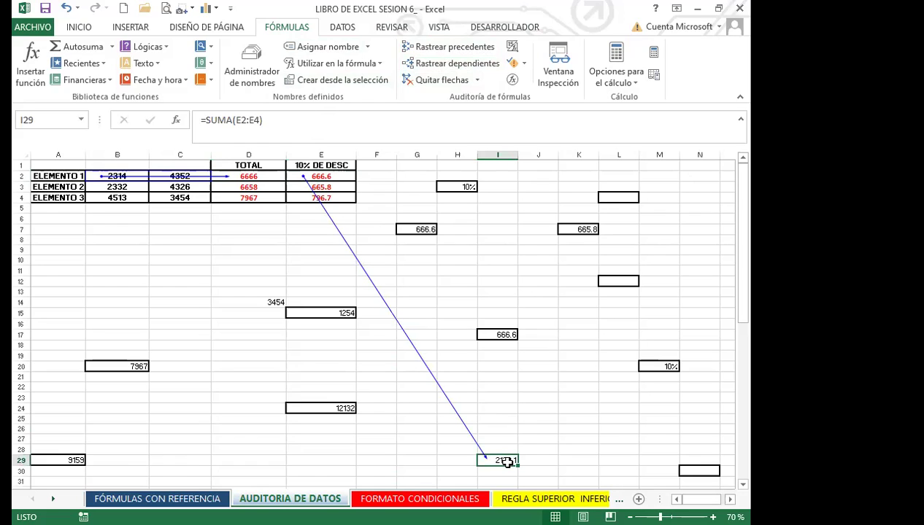
click(425, 230)
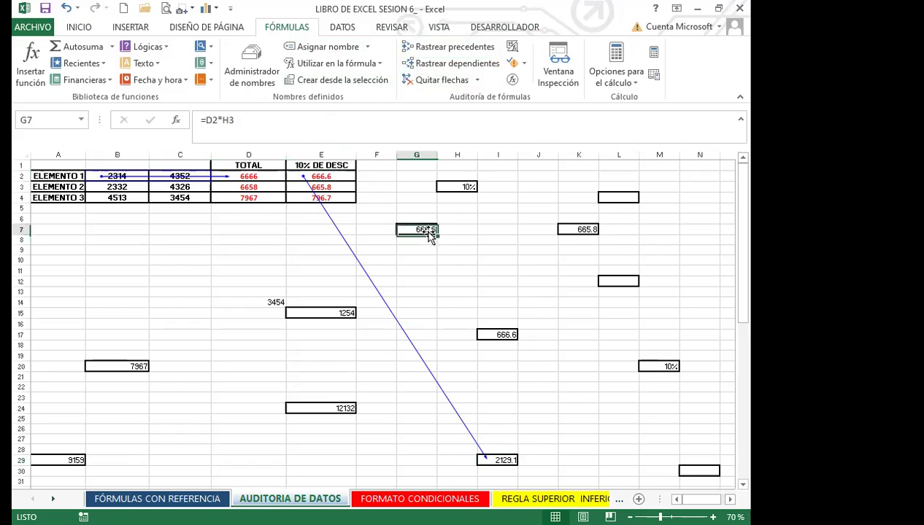
click(446, 61)
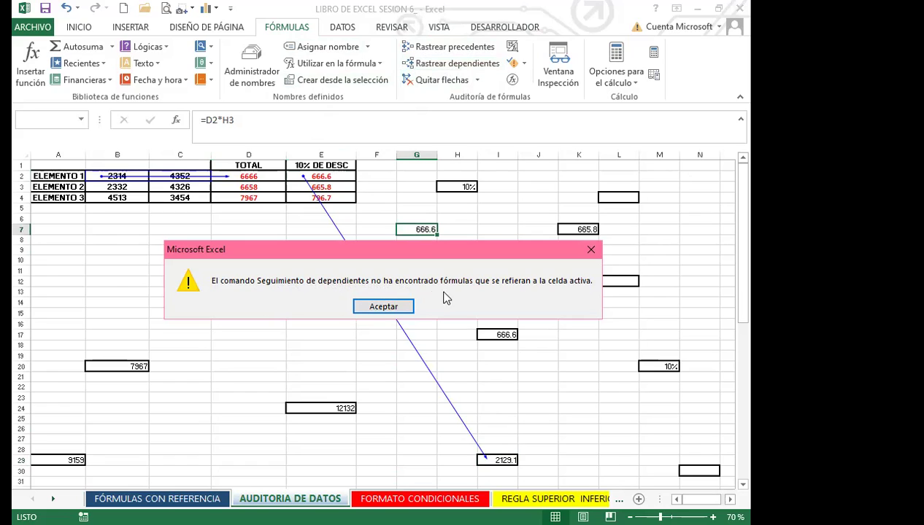
click(592, 250)
click(459, 47)
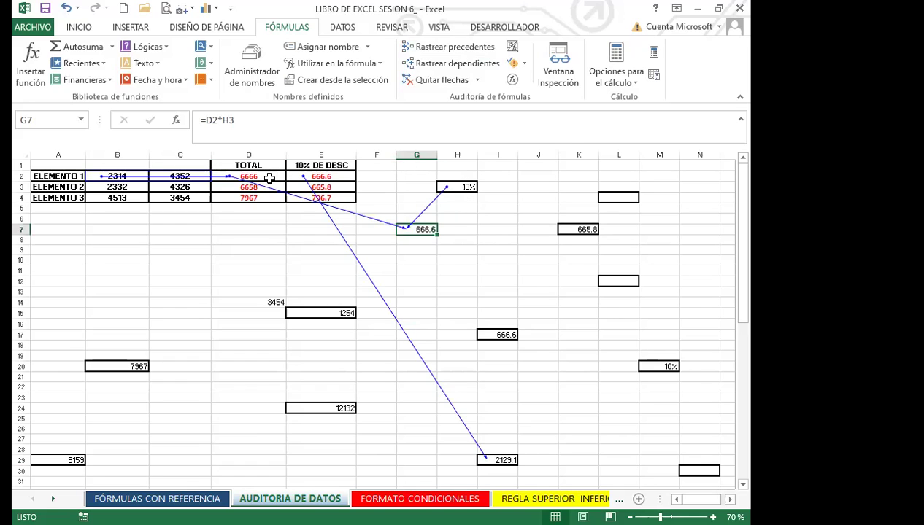
Step: Trace the precedents of the formulas in E24, B20 and A29
click(324, 407)
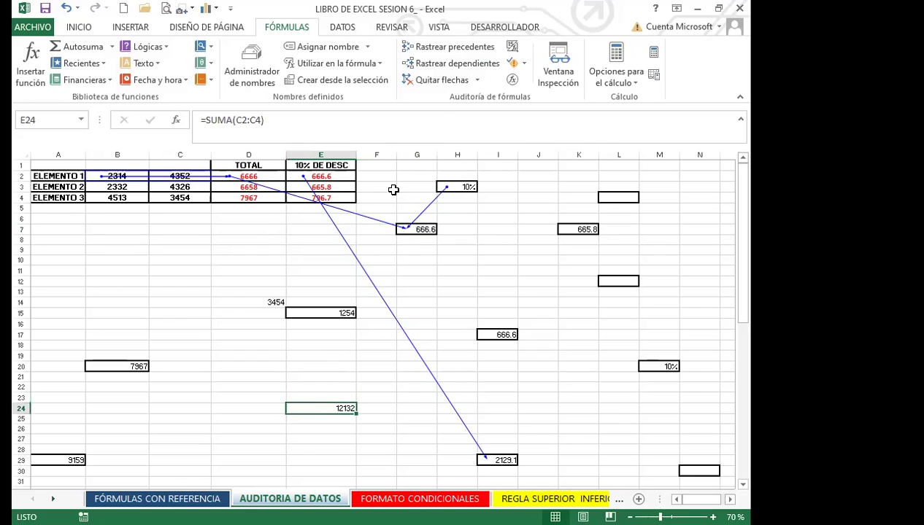
click(462, 49)
click(126, 360)
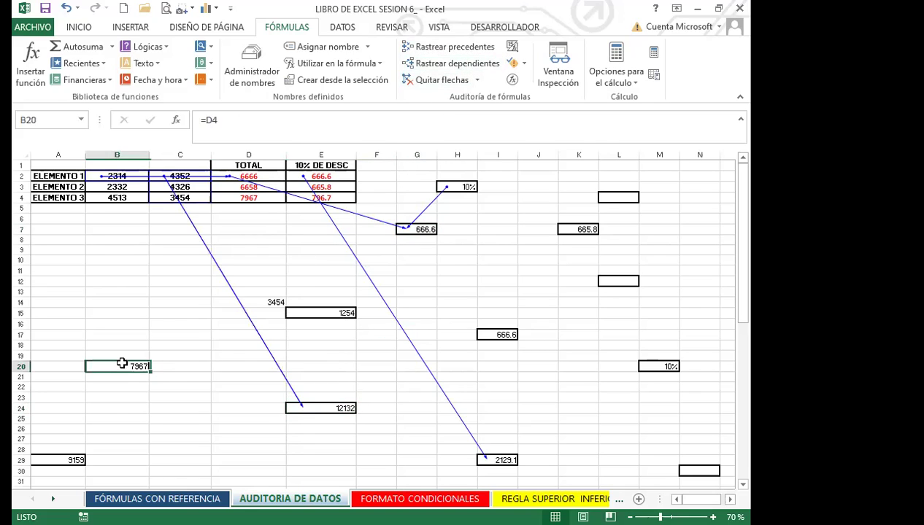
click(438, 47)
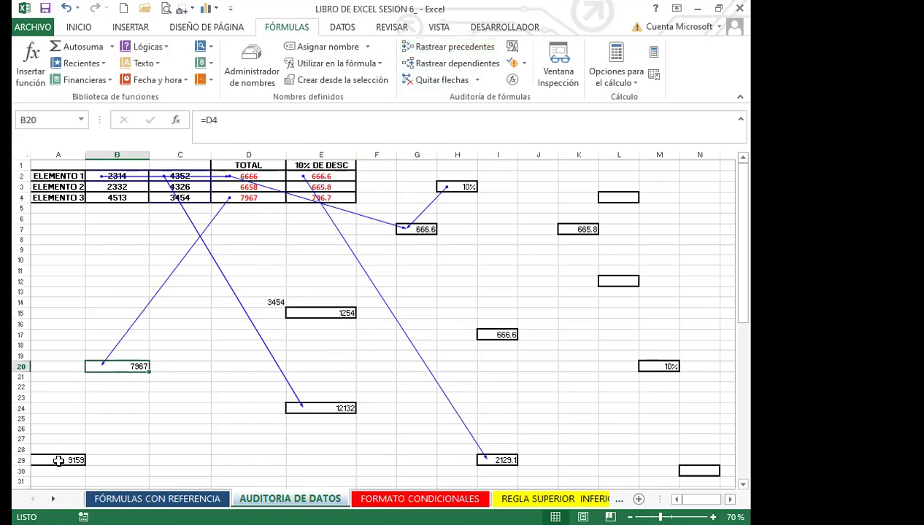
click(58, 461)
click(452, 51)
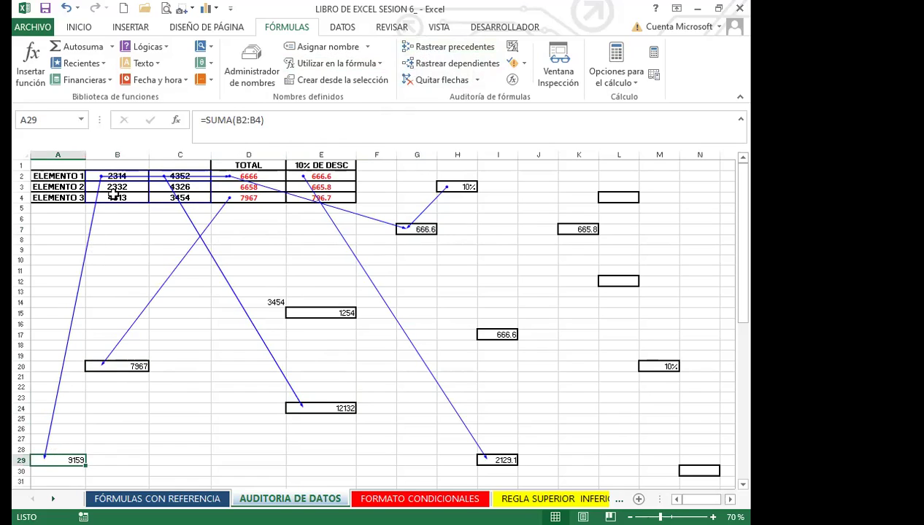
Step: Trace the precedents of I17 and try tracing both dependents and precedents of the value in E15
click(500, 332)
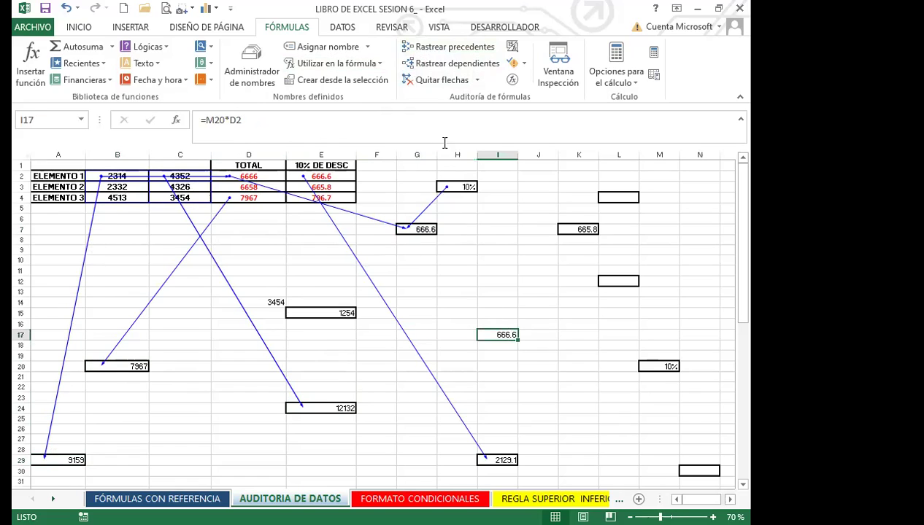
click(463, 50)
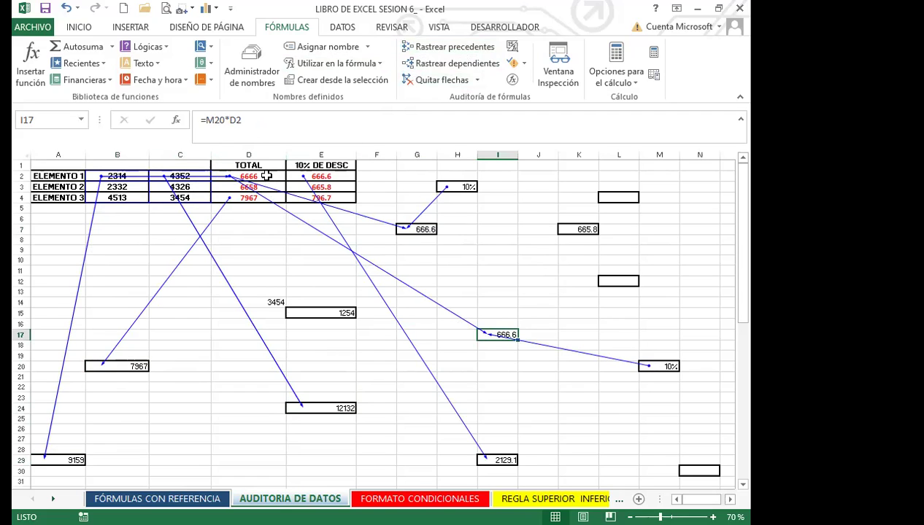
click(314, 312)
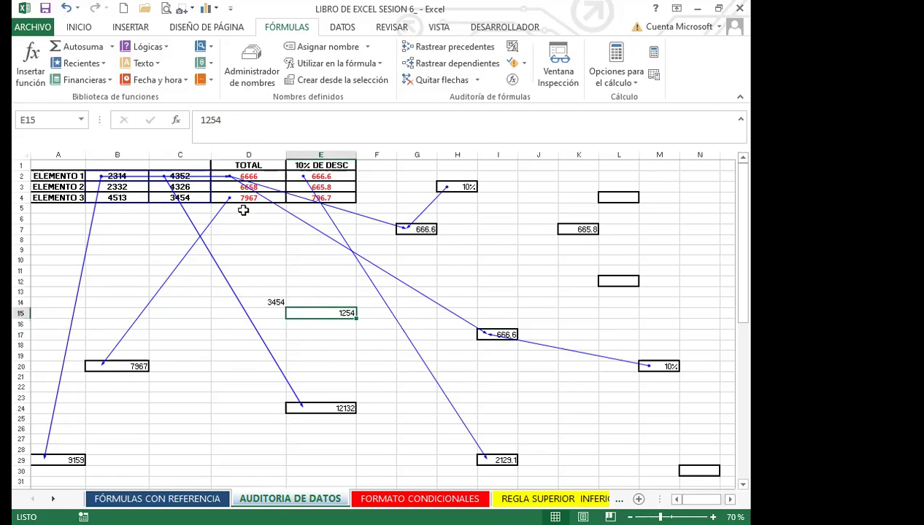
click(424, 67)
click(387, 305)
click(429, 52)
click(394, 307)
Step: Trace the precedents of the formulas in D14 and K7
click(256, 300)
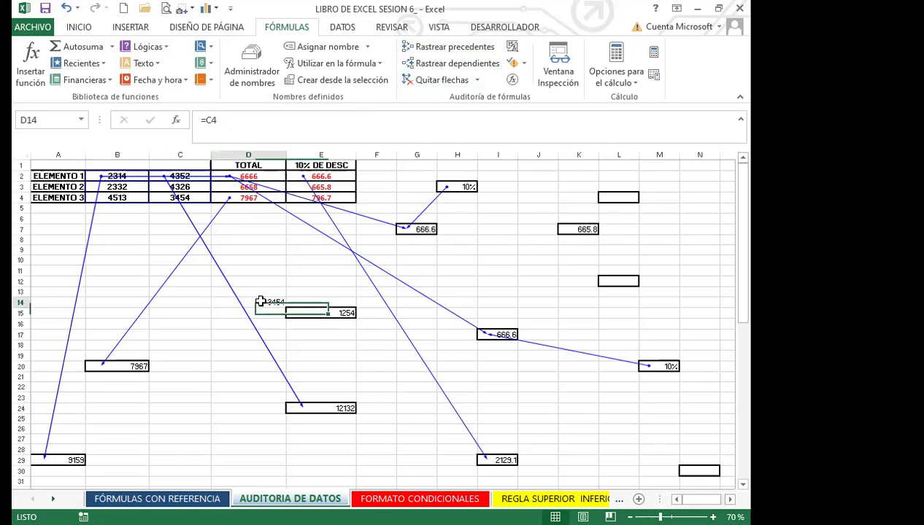
click(453, 47)
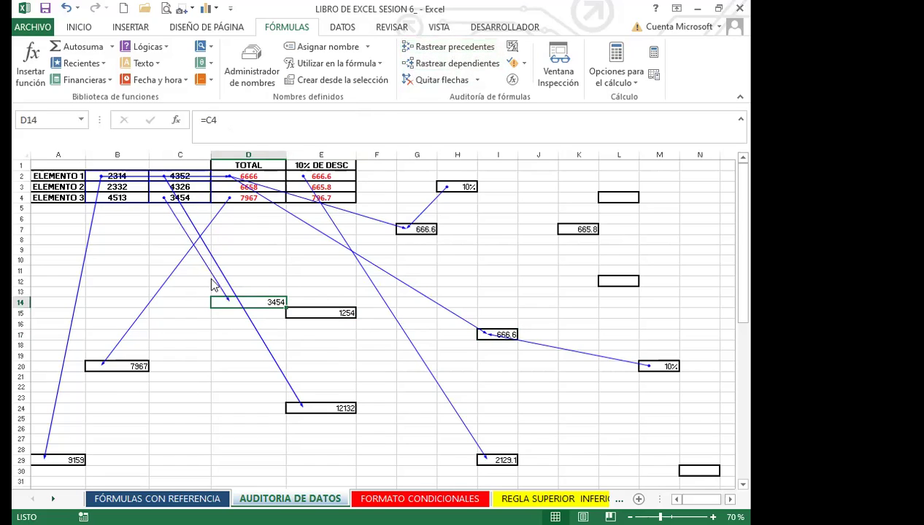
click(581, 229)
click(453, 47)
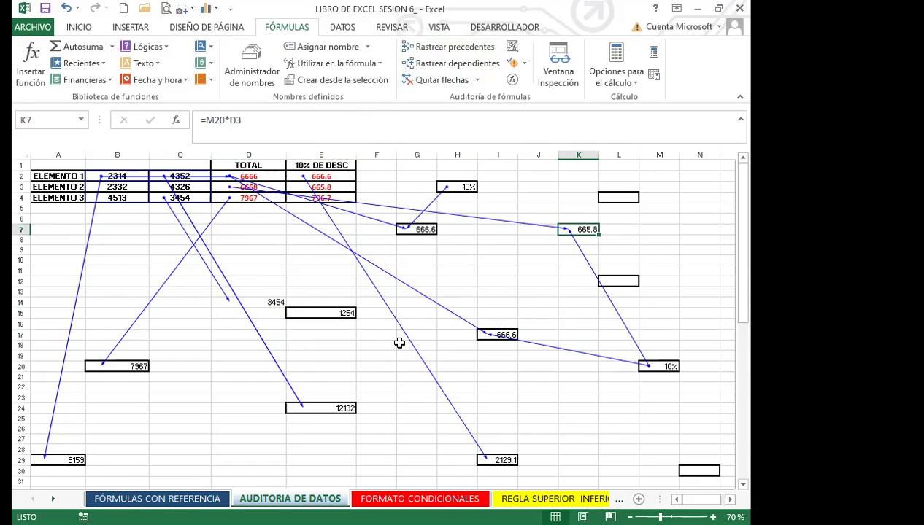
Step: Hide the formula bar to examine the traced arrows without seeing the cell formulas
click(438, 29)
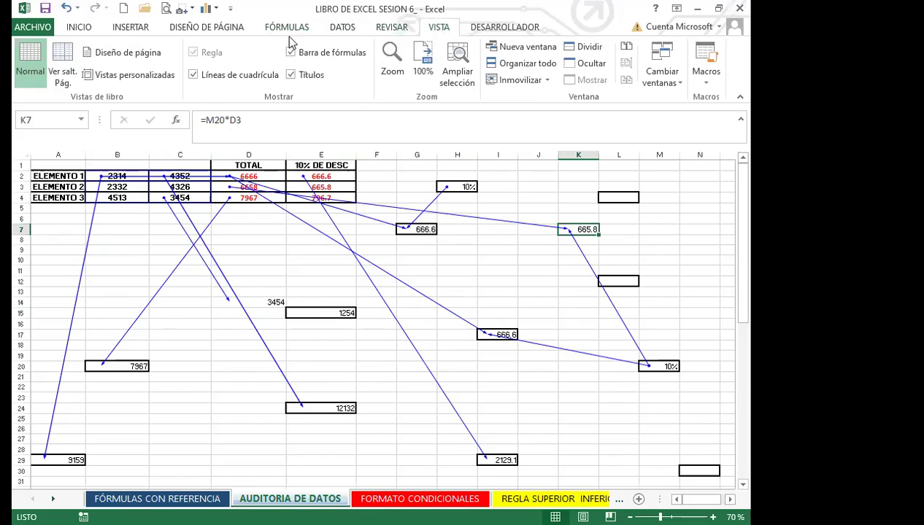
click(291, 53)
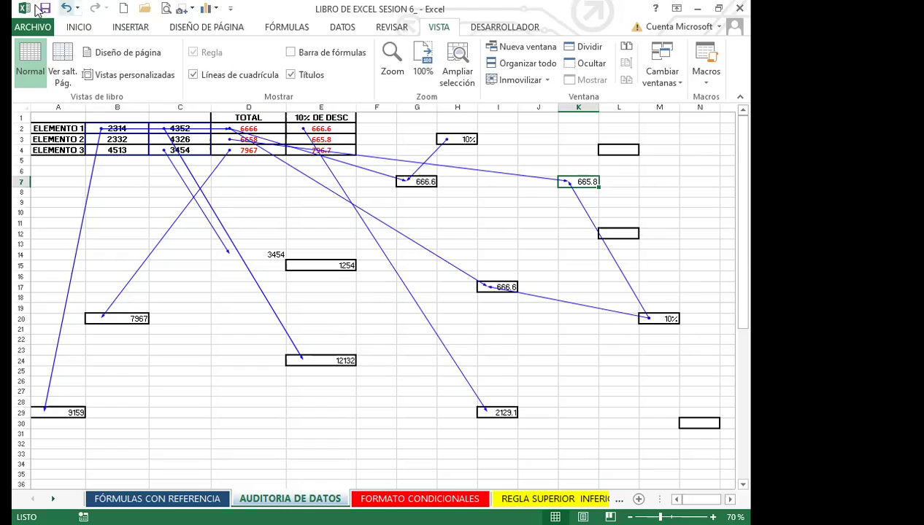
click(73, 29)
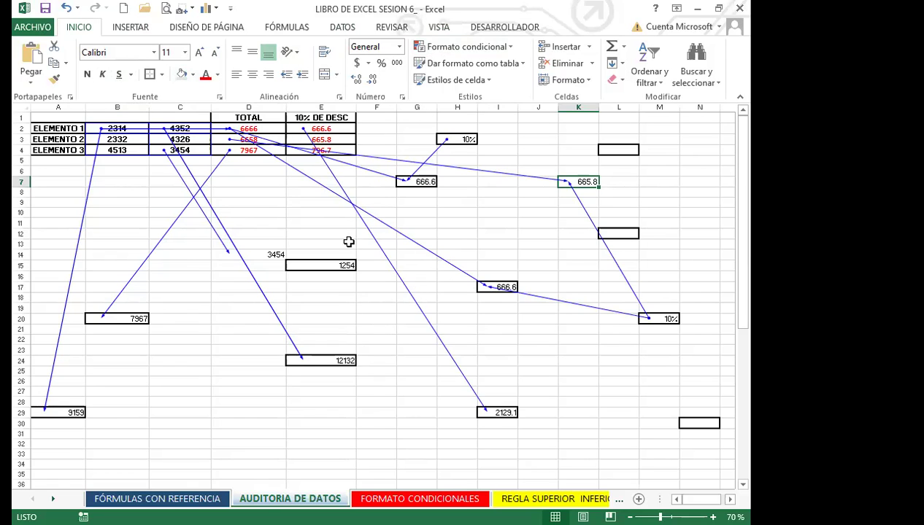
Step: Remove all the tracer arrows from the AUDITORIA DE DATOS sheet
click(284, 29)
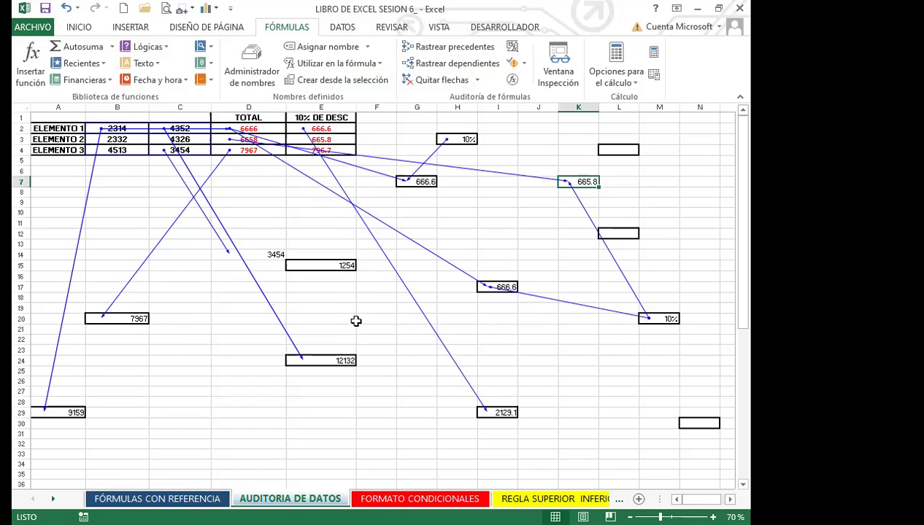
key(alt+u)
key(q)
key(a)
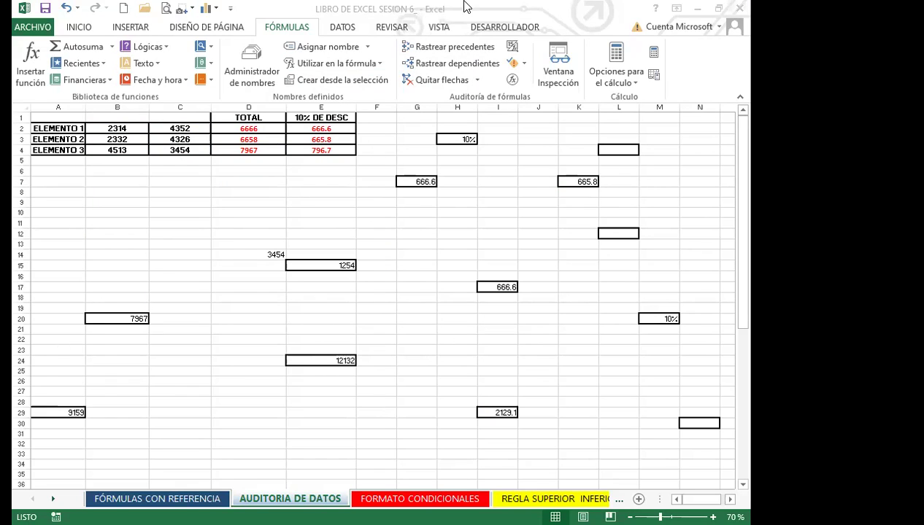
Step: Show the formula bar again and select the empty cell E12
click(438, 29)
click(287, 53)
click(353, 281)
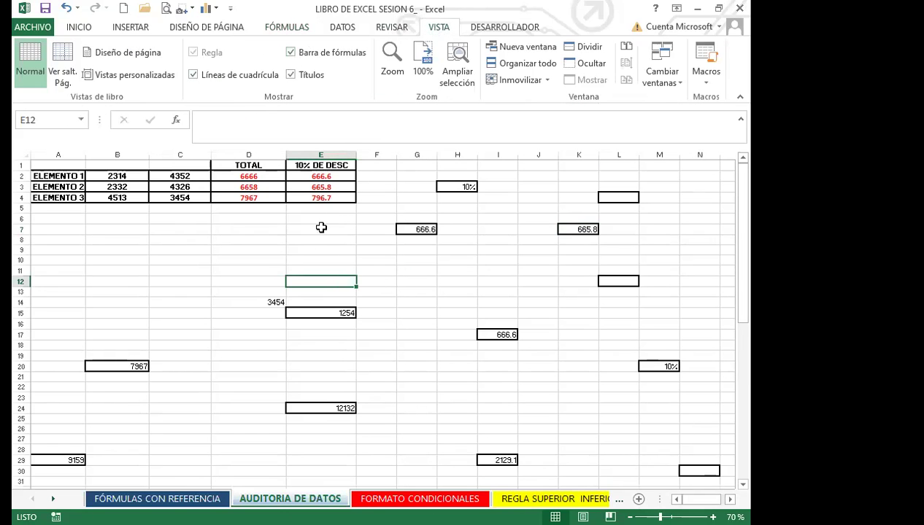
Step: Check the contents of the ELEMENTO 1 cells E2 and C2 in the formula bar, ending on empty cell D20
click(326, 179)
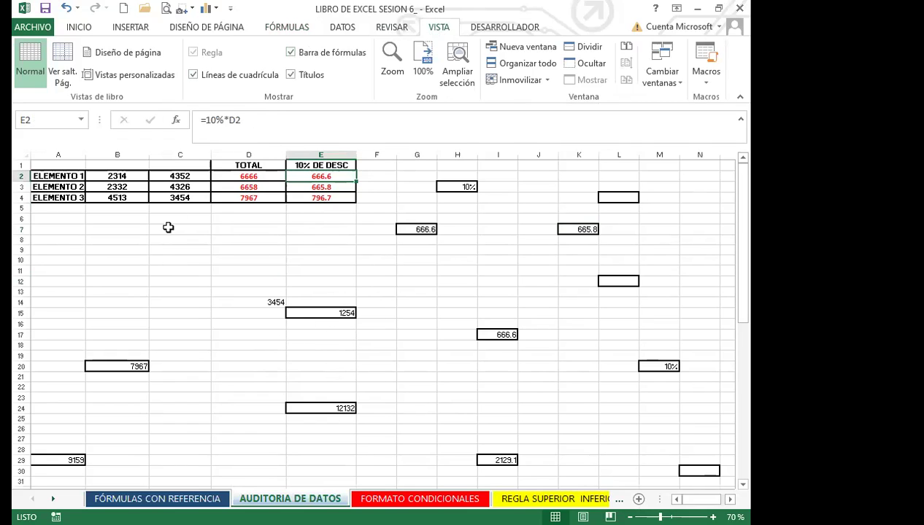
click(190, 177)
click(260, 365)
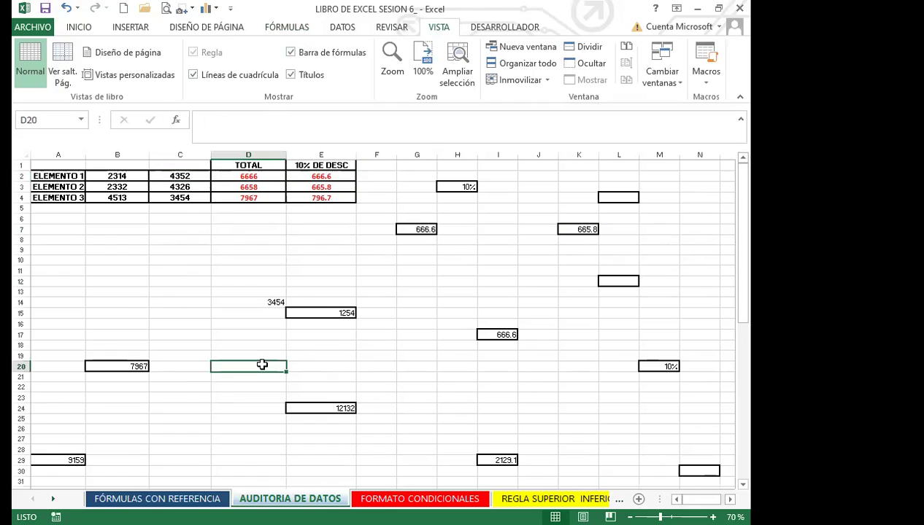
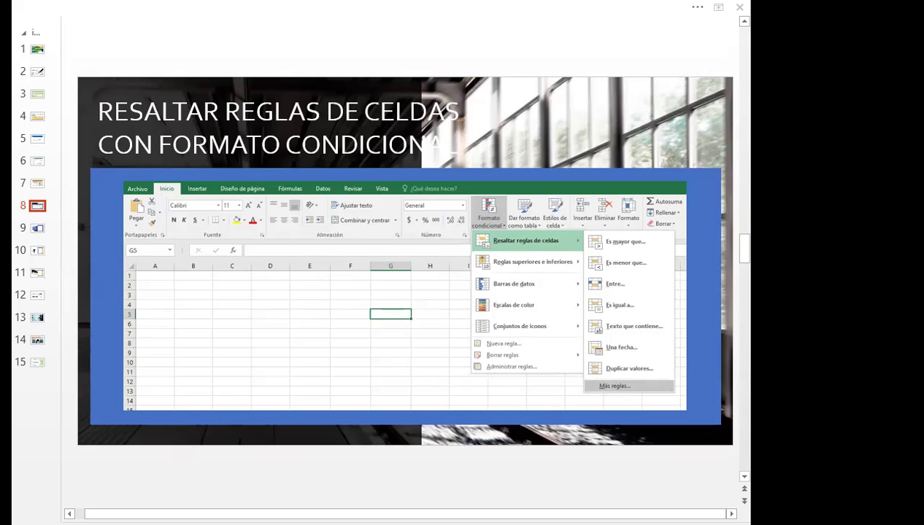
Step: Switch from the presentation to the Excel workbook and look over the table on the FORMATO CONDICIONALES sheet
key(alt+Tab)
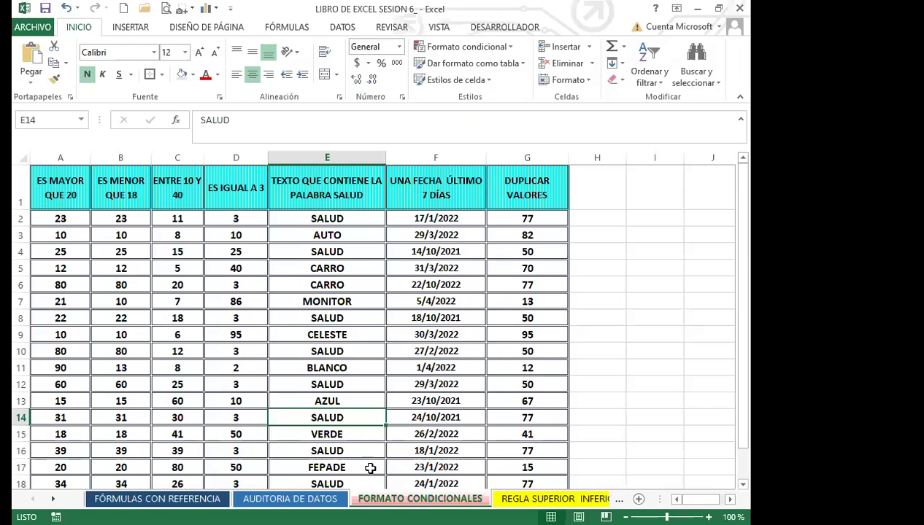
click(148, 251)
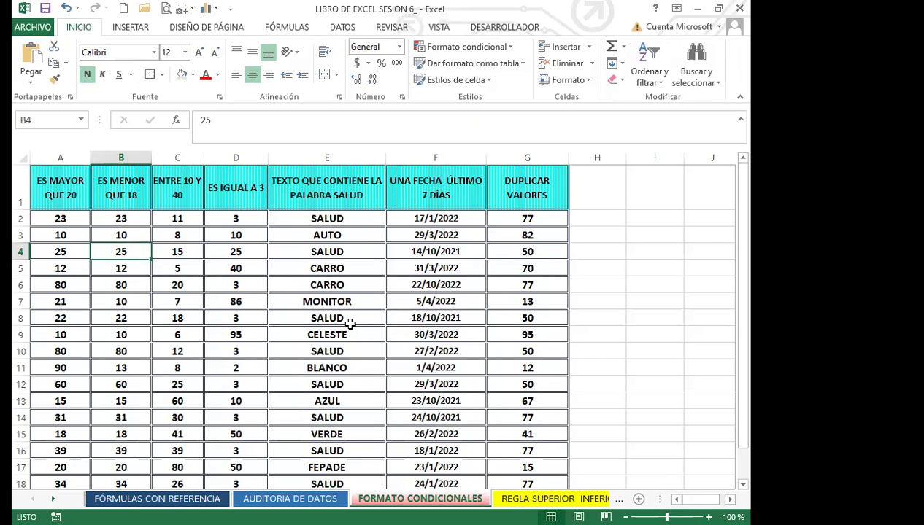
click(391, 318)
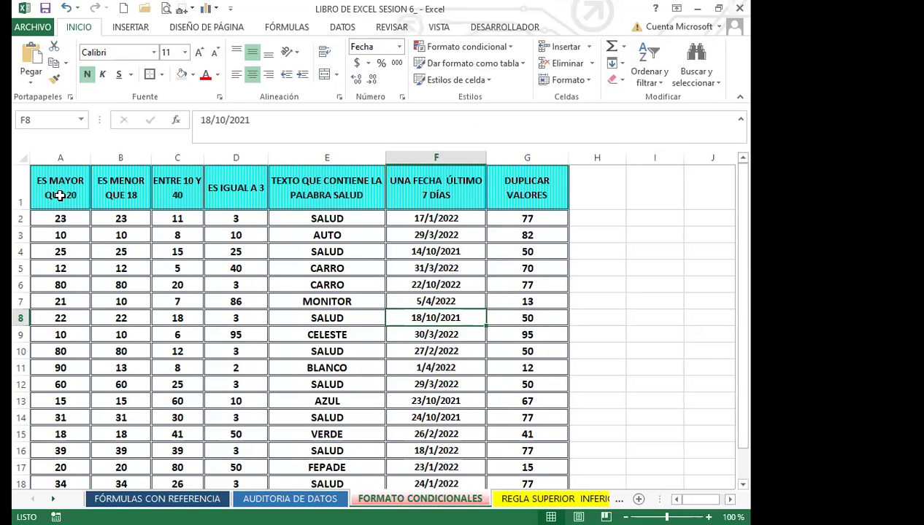
Step: Set up an "Es mayor que" conditional formatting rule with the value 20 for all values under ES MAYOR QUE 20 in column A
drag(77, 218, 84, 452)
scroll(82, 316, up, 1)
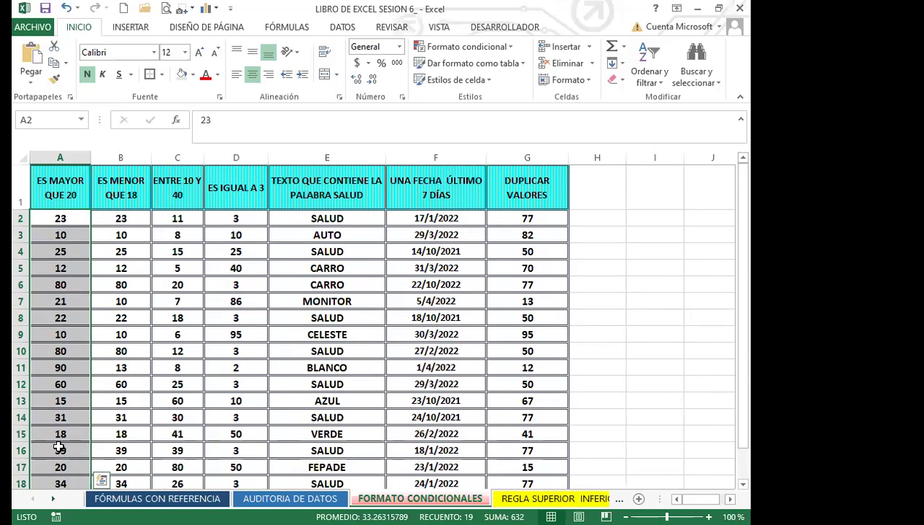
scroll(76, 381, down, 2)
scroll(77, 382, up, 3)
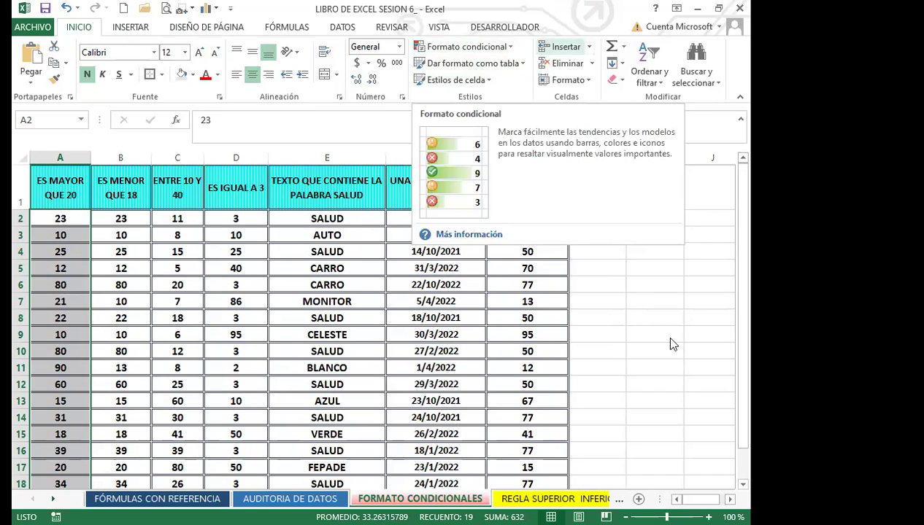
click(515, 50)
mouse_move(497, 77)
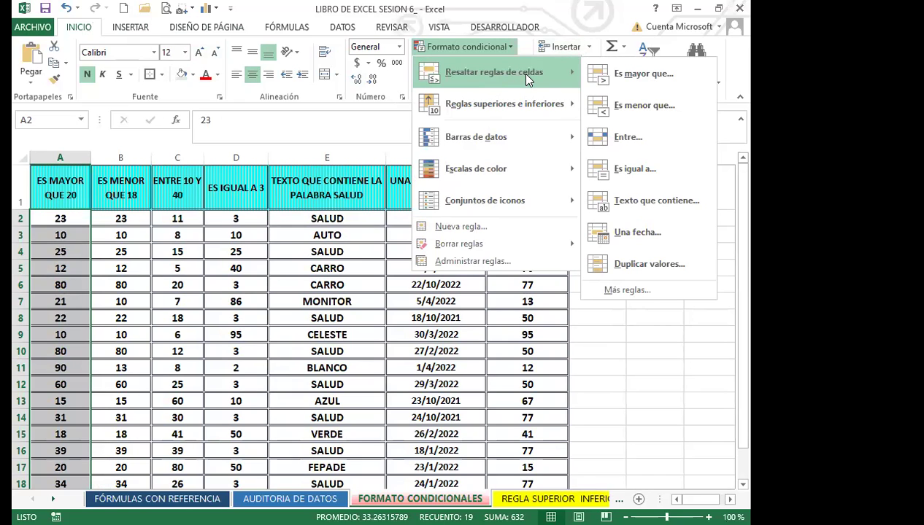
click(660, 76)
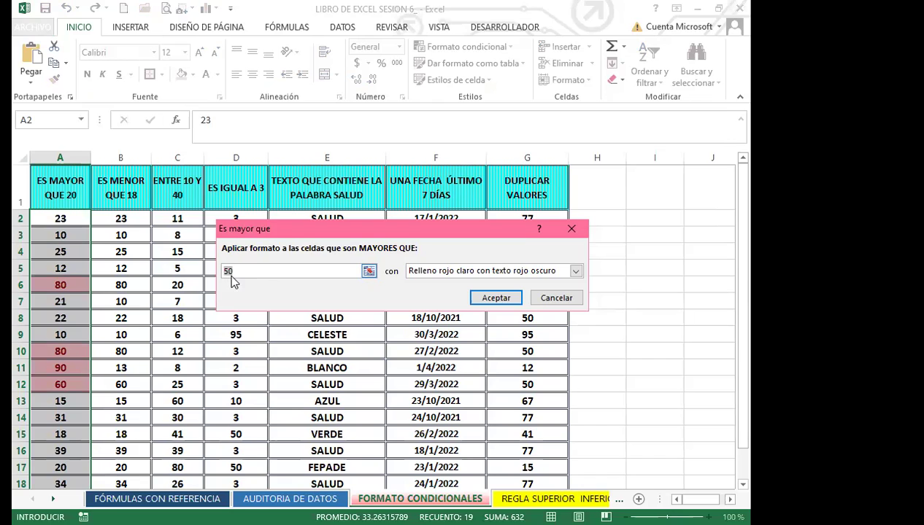
click(252, 264)
text(20)
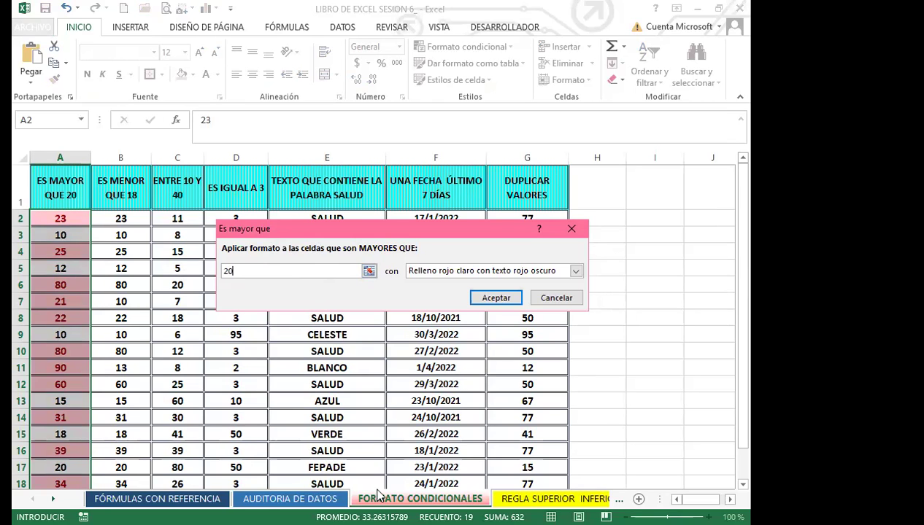
key(Return)
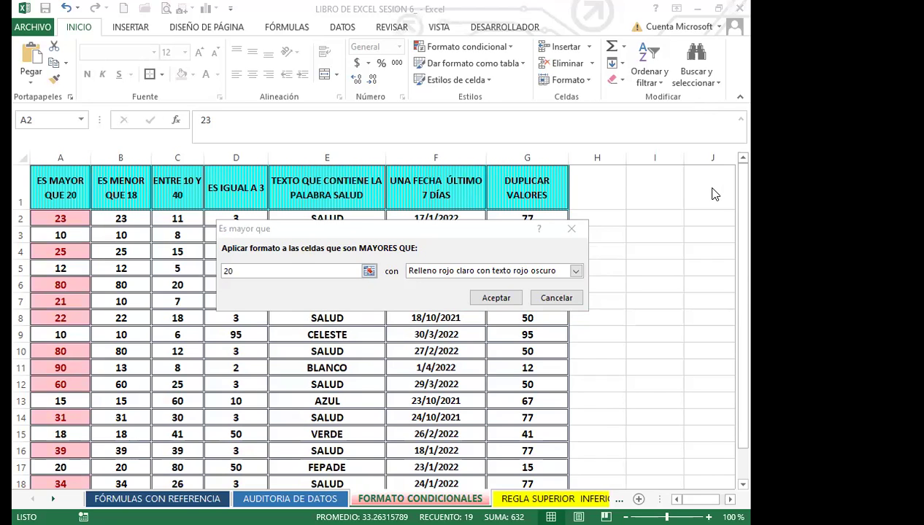
Step: Try the yellow, green and light red fill presets and the Texto rojo preset for the greater-than-20 rule
click(485, 272)
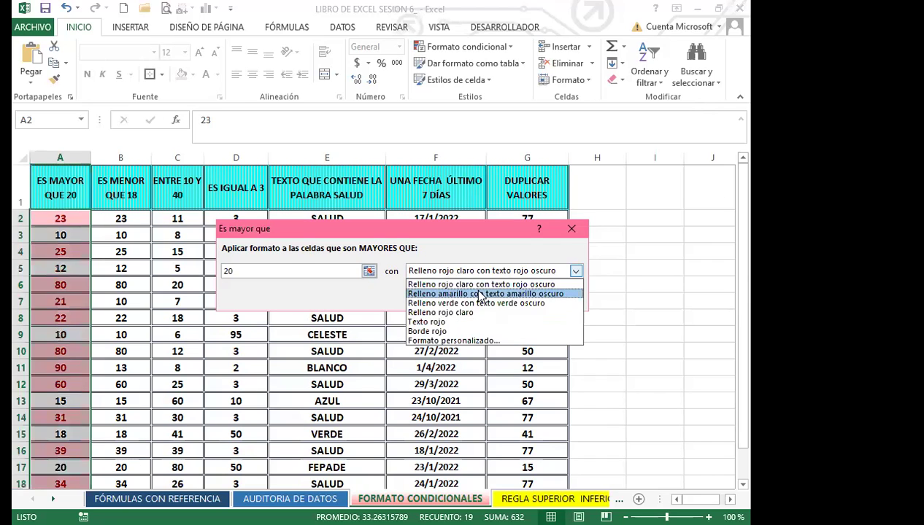
click(478, 294)
click(573, 270)
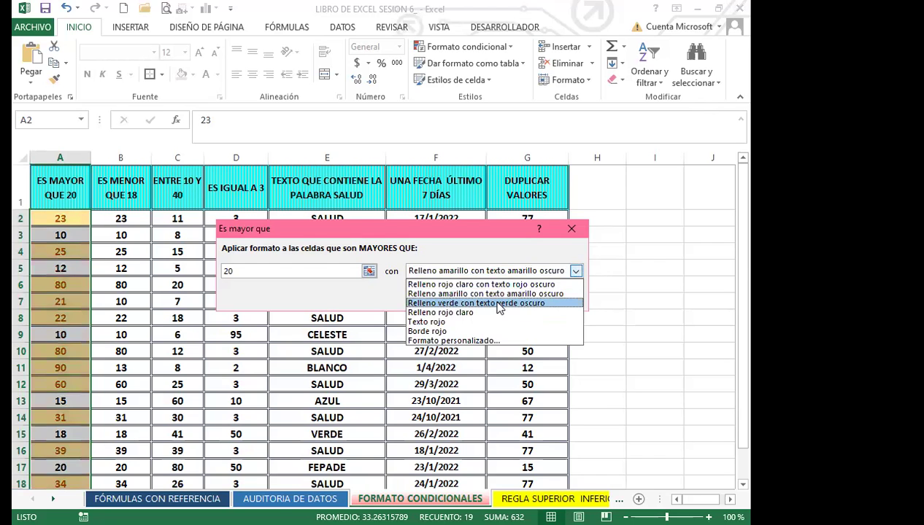
click(498, 303)
click(576, 270)
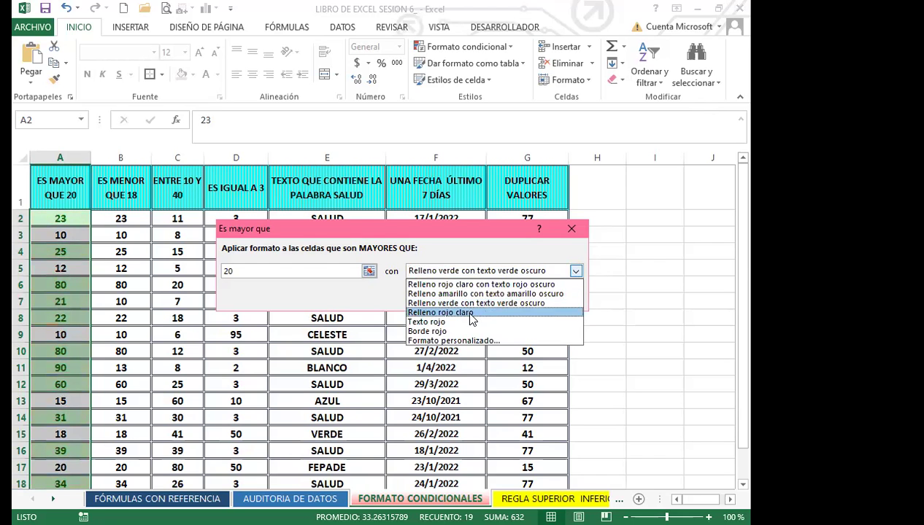
click(466, 312)
click(575, 271)
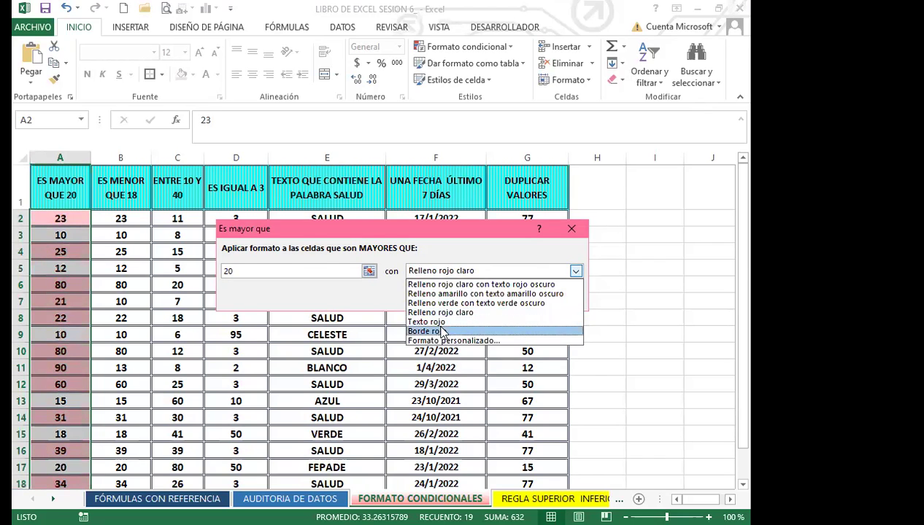
click(426, 322)
click(580, 273)
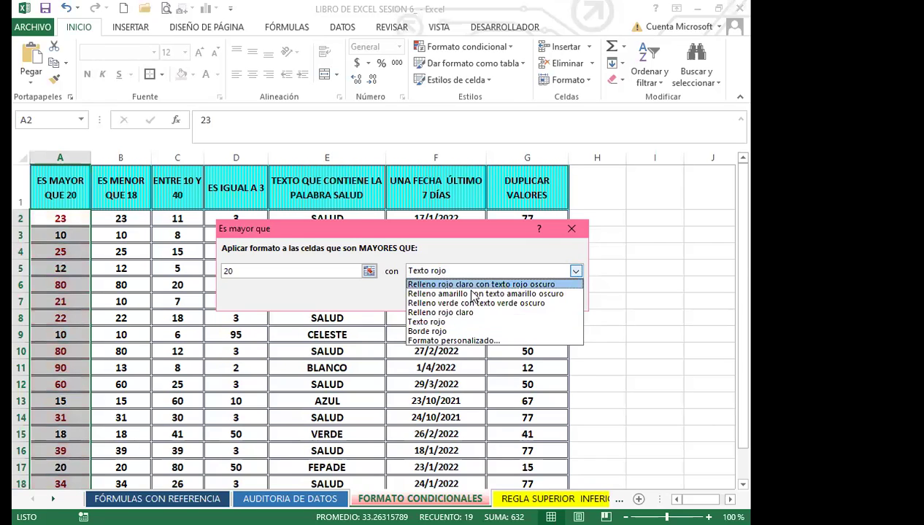
click(463, 295)
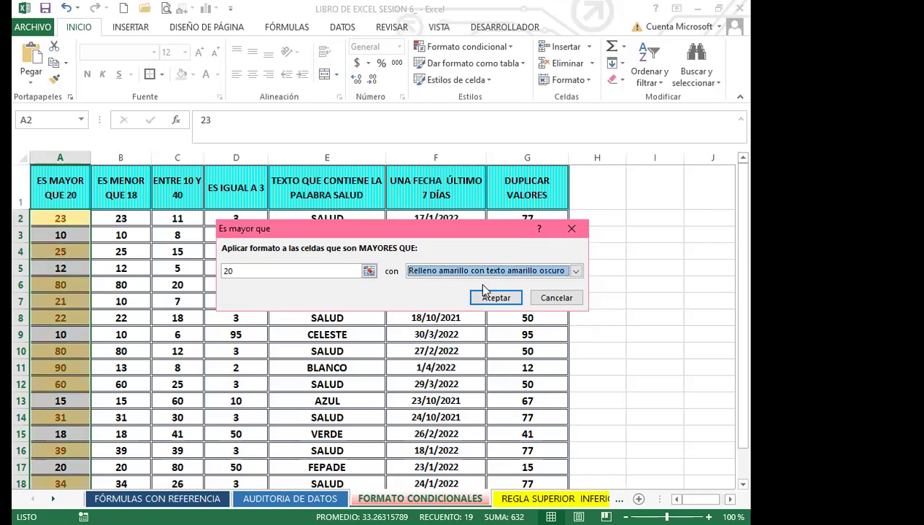
Step: Try a custom green-to-blue gradient fill for the greater-than-20 rule, followed by the Borde rojo and Texto rojo presets
click(576, 271)
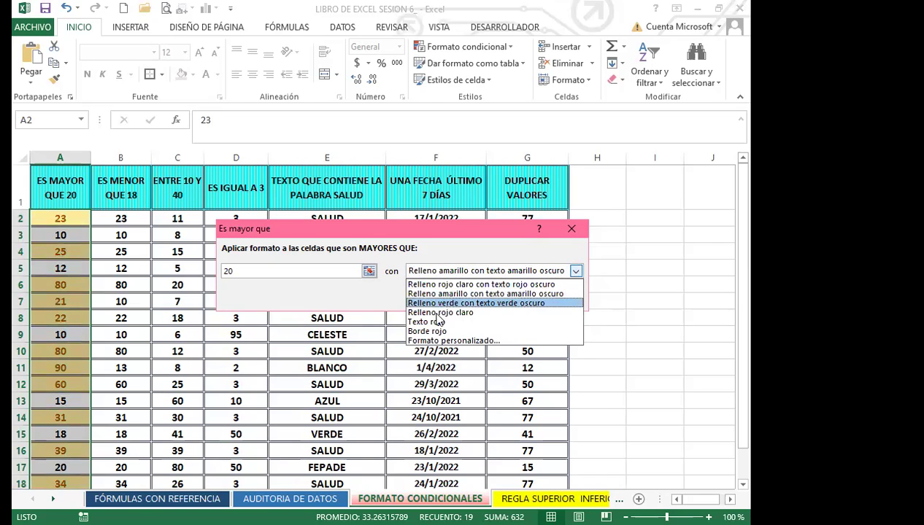
click(438, 341)
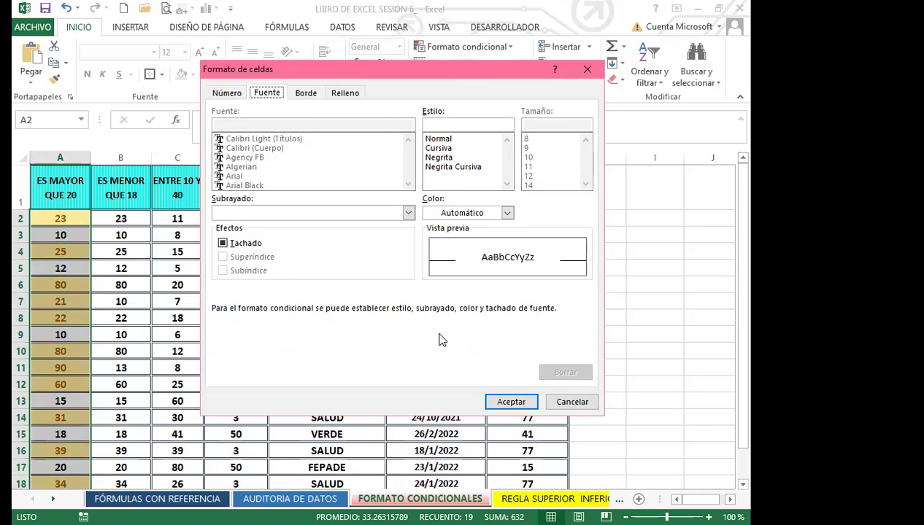
click(343, 93)
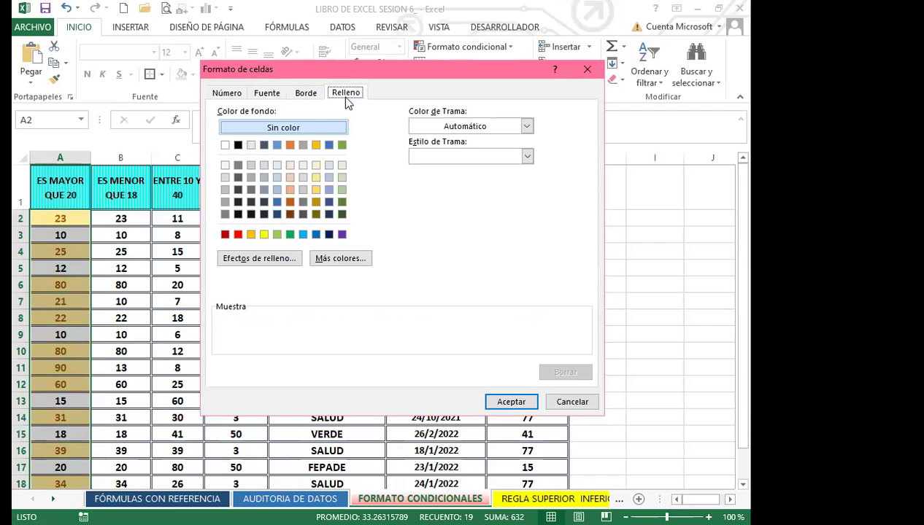
click(297, 260)
click(464, 149)
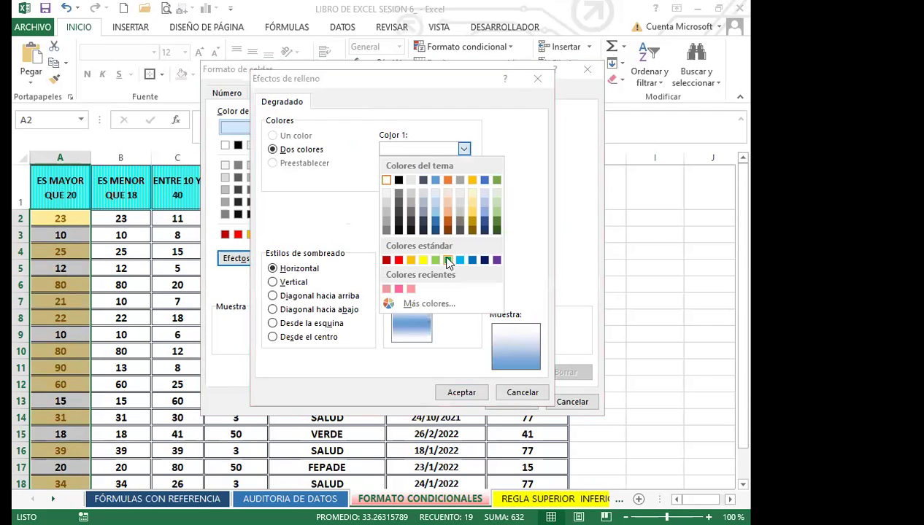
click(448, 260)
click(460, 393)
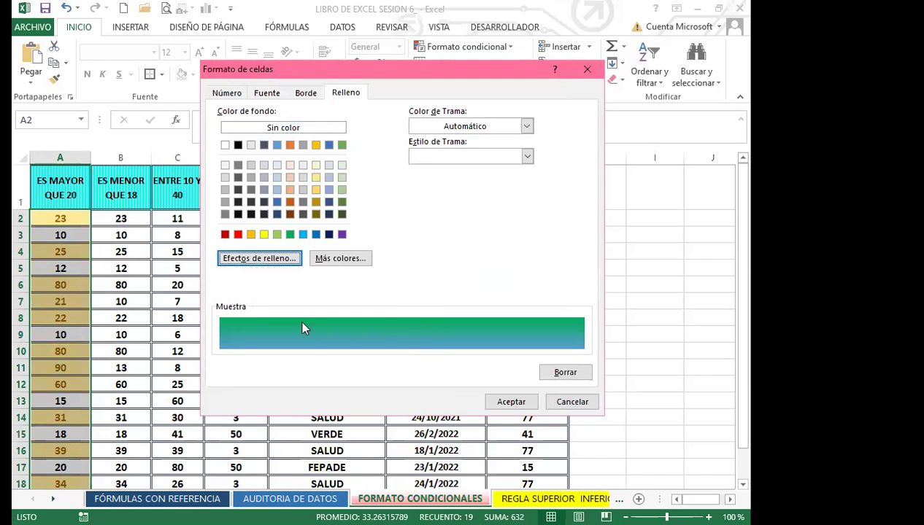
click(510, 402)
key(Up)
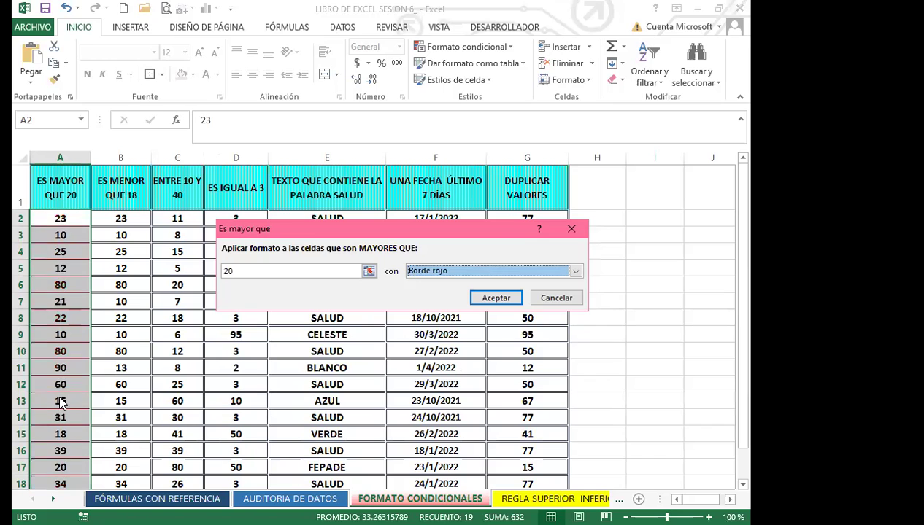
key(Up)
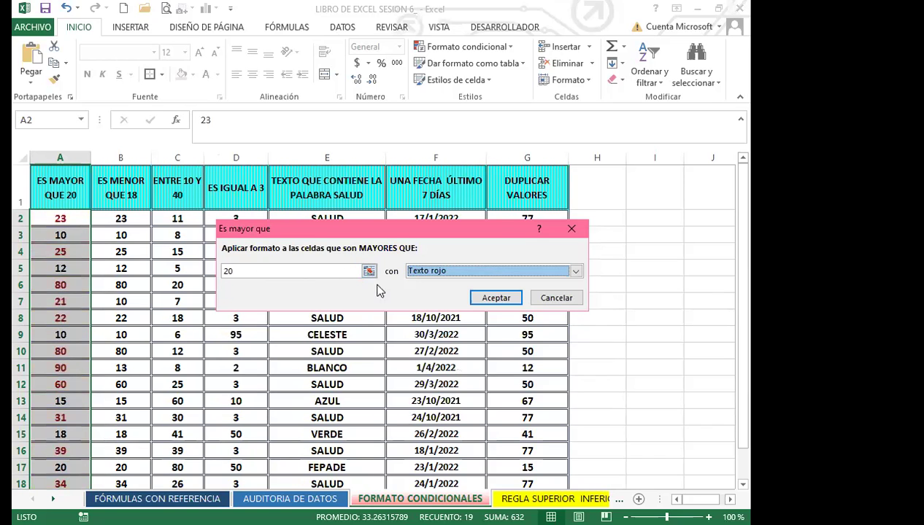
Step: Give the greater-than-20 rule a custom format with a light green to blue horizontal gradient fill and apply it to column A
click(576, 271)
click(452, 341)
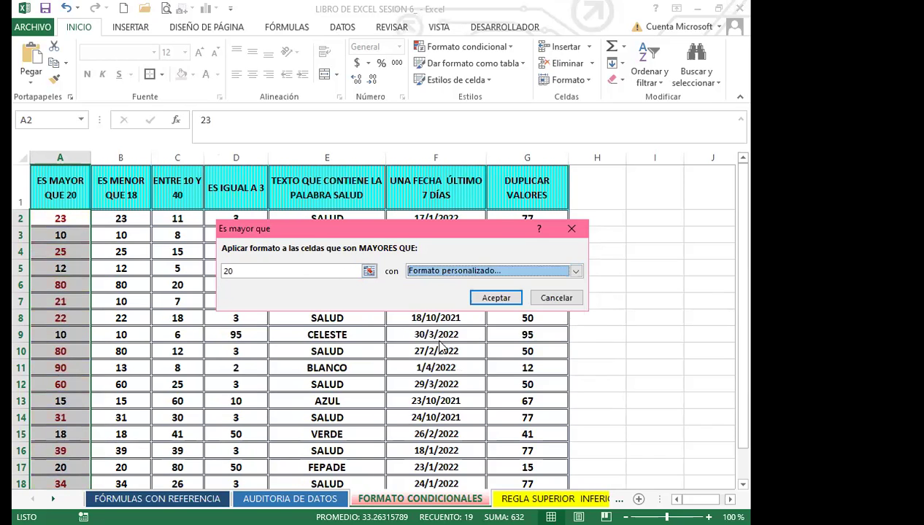
click(276, 260)
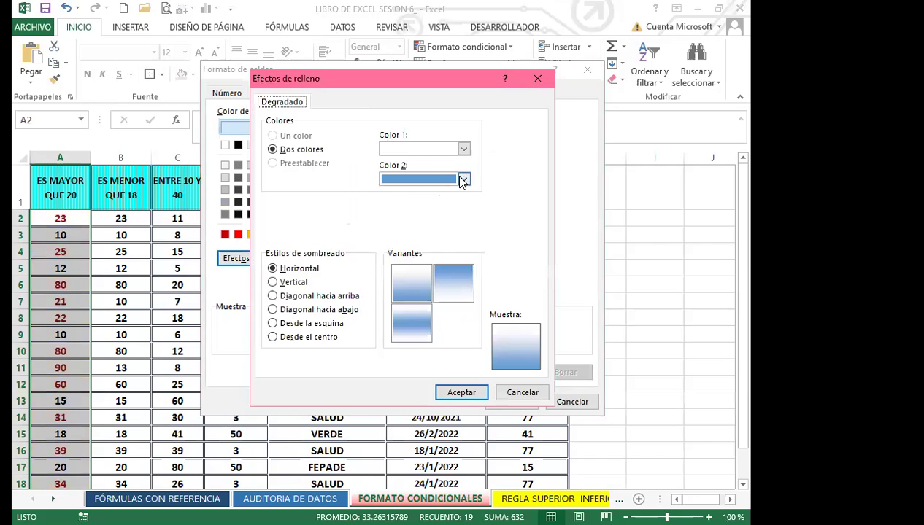
click(462, 149)
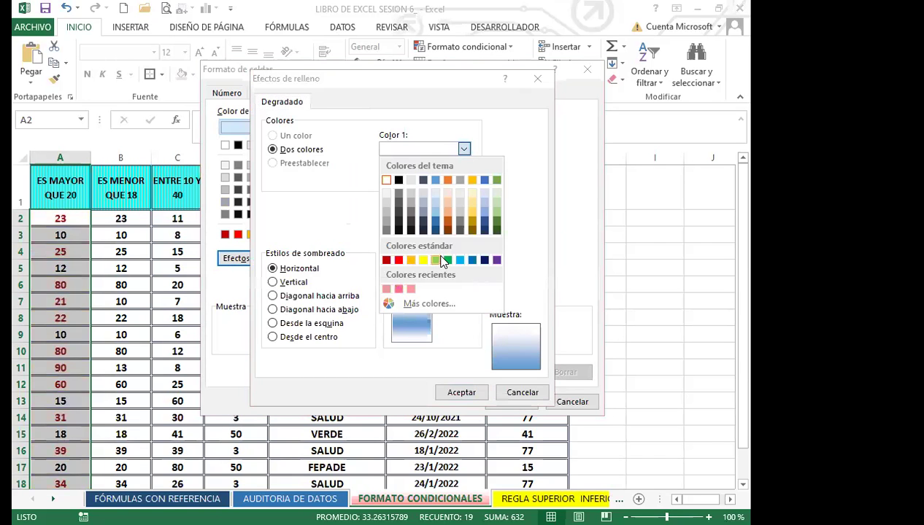
click(443, 261)
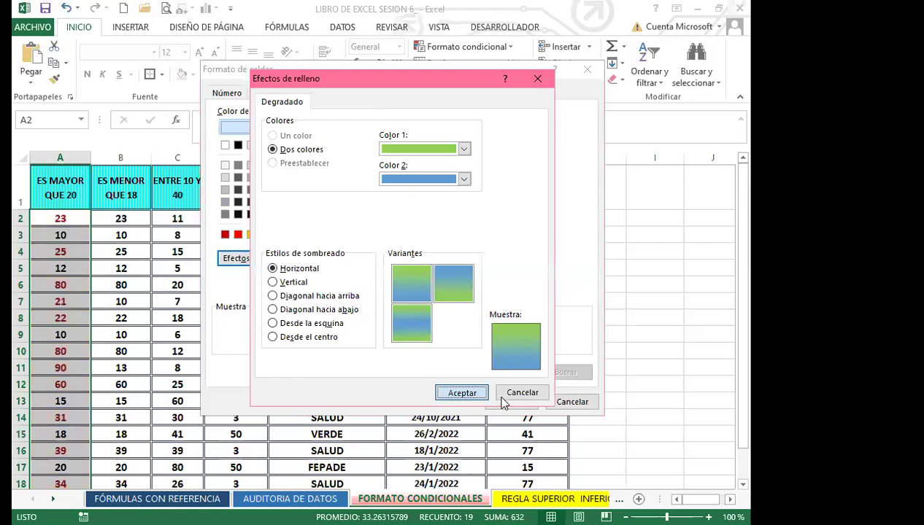
click(461, 392)
click(510, 403)
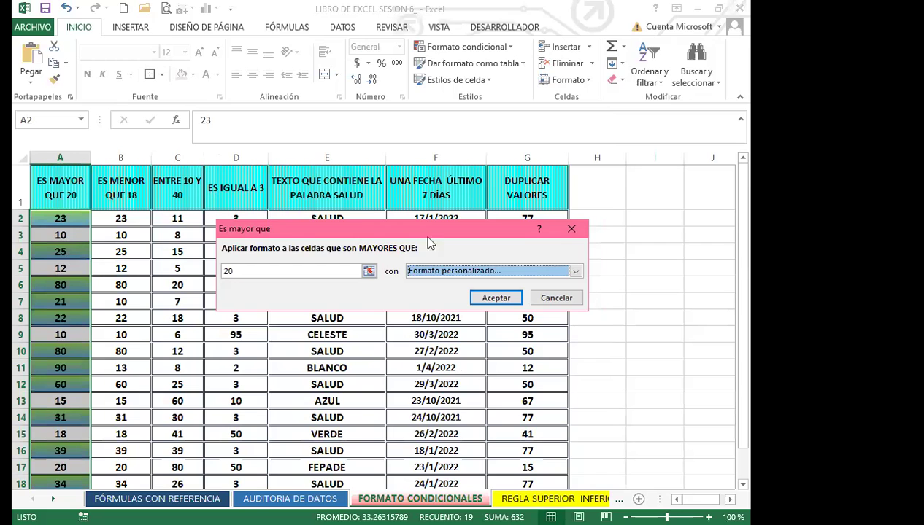
click(491, 299)
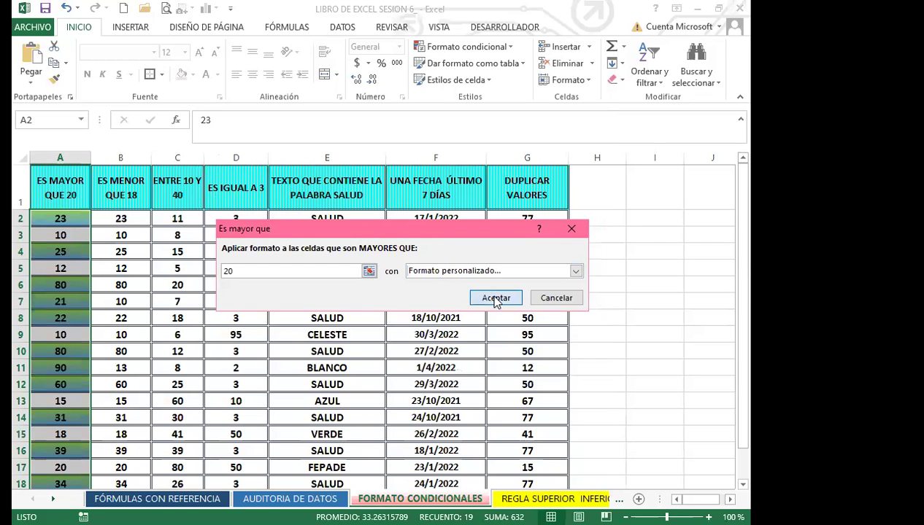
click(76, 285)
scroll(80, 365, down, 2)
scroll(73, 343, up, 2)
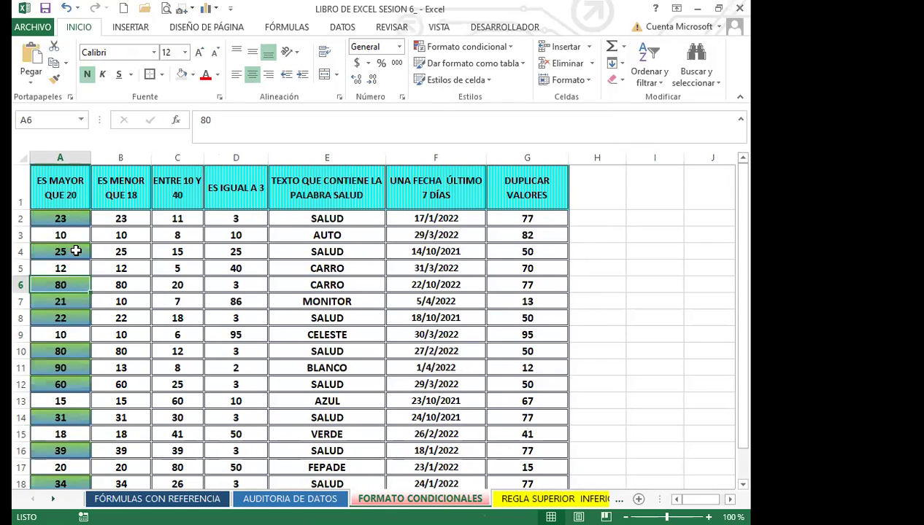
Step: Test the column A rule with values not above 20: set A4 to 10, A6 to 2 and A7 to 20
click(81, 251)
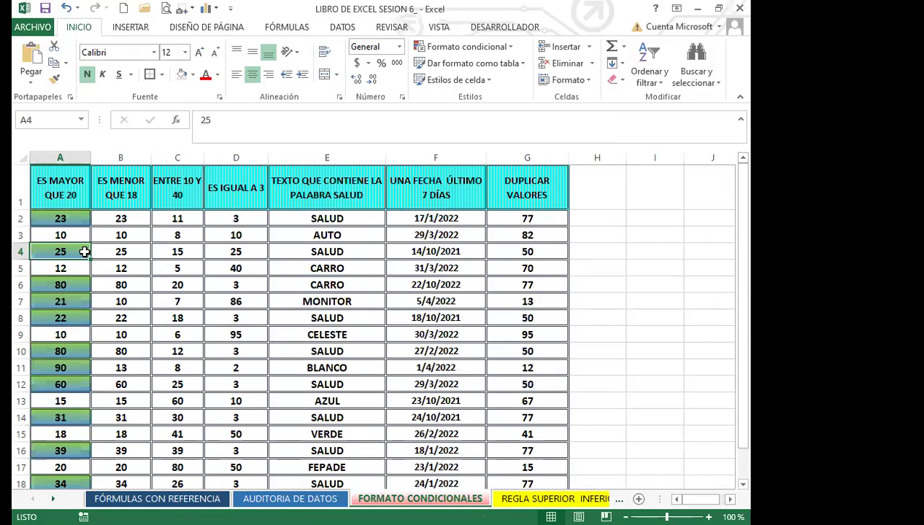
text(10)
key(Return)
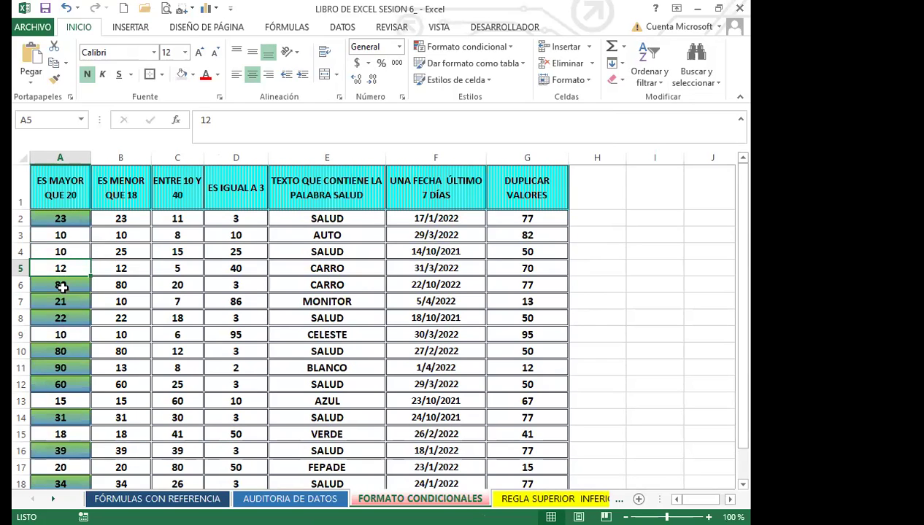
click(75, 285)
text(2)
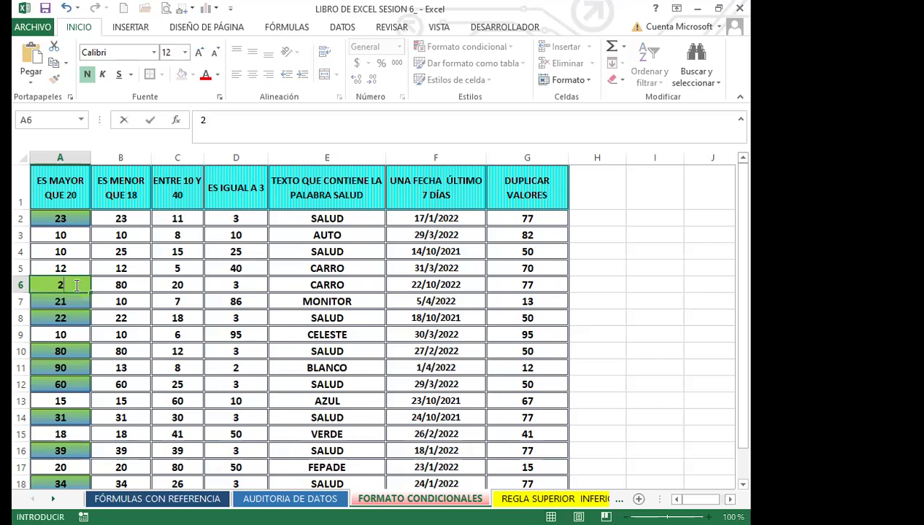
key(Return)
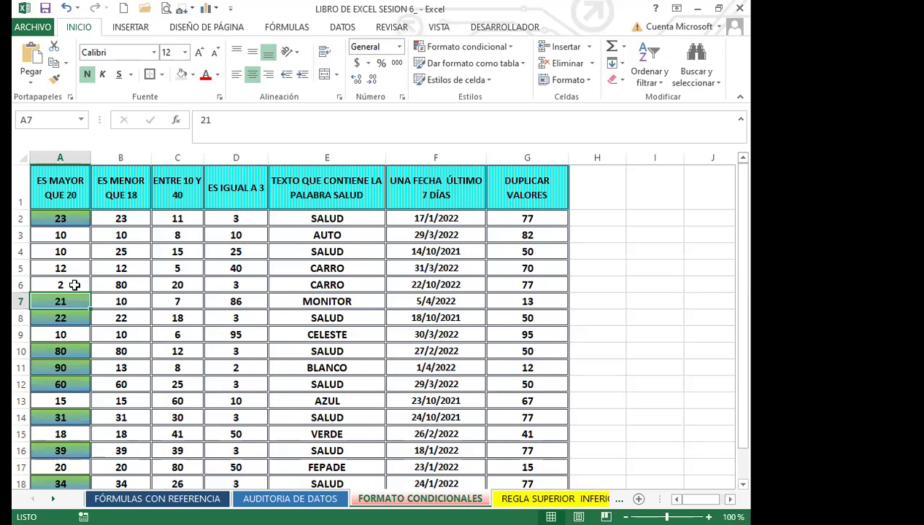
text(20)
key(Return)
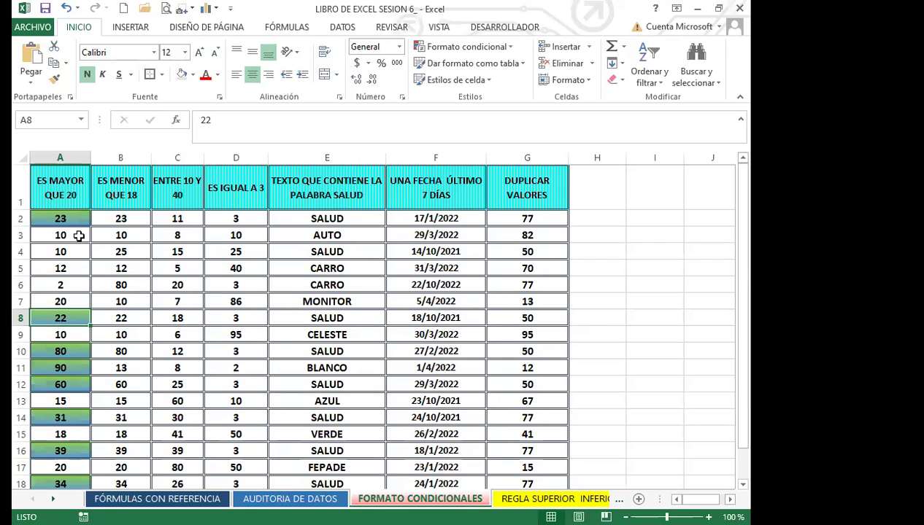
Step: Test the column A rule with values above 20: set A3 to 40 and A4 to 50
click(78, 235)
text(40)
key(Return)
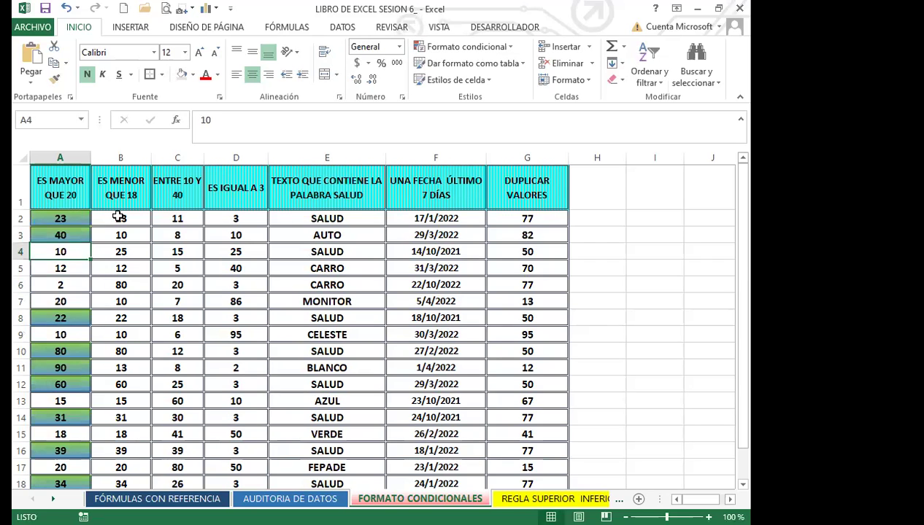
text(50)
key(Return)
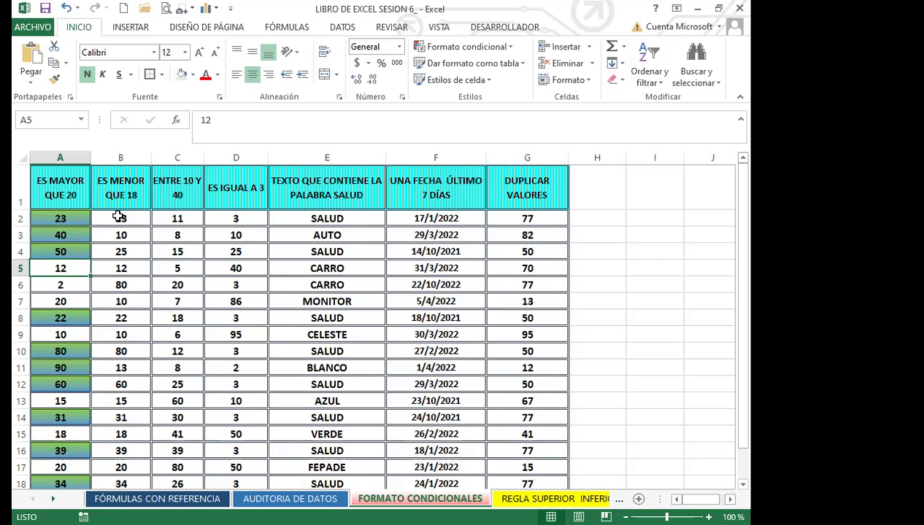
Step: Set up an "Es menor que" conditional formatting rule with the value 18 for cells B2:B20
drag(123, 219, 123, 456)
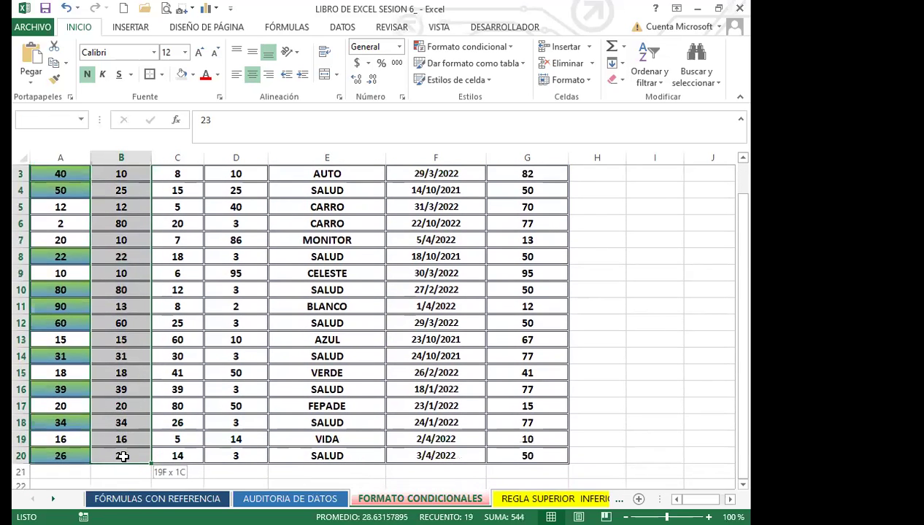
scroll(124, 456, up, 1)
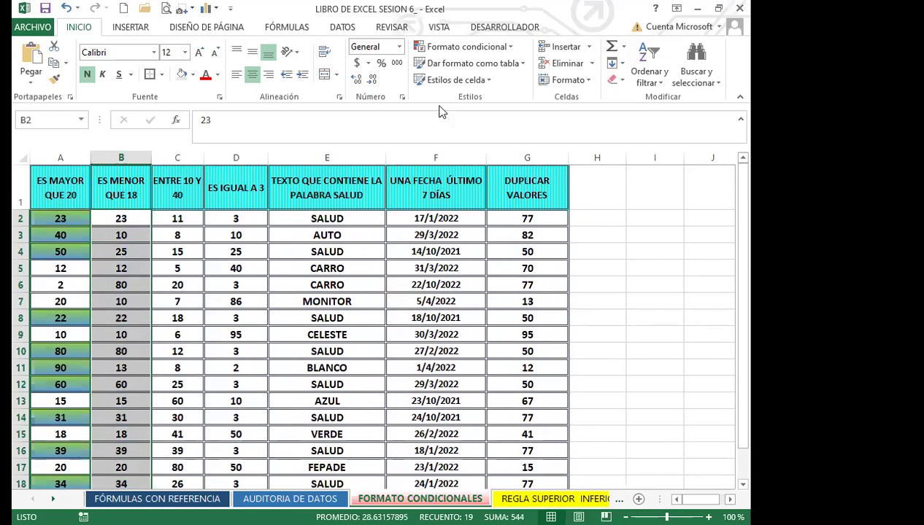
click(513, 50)
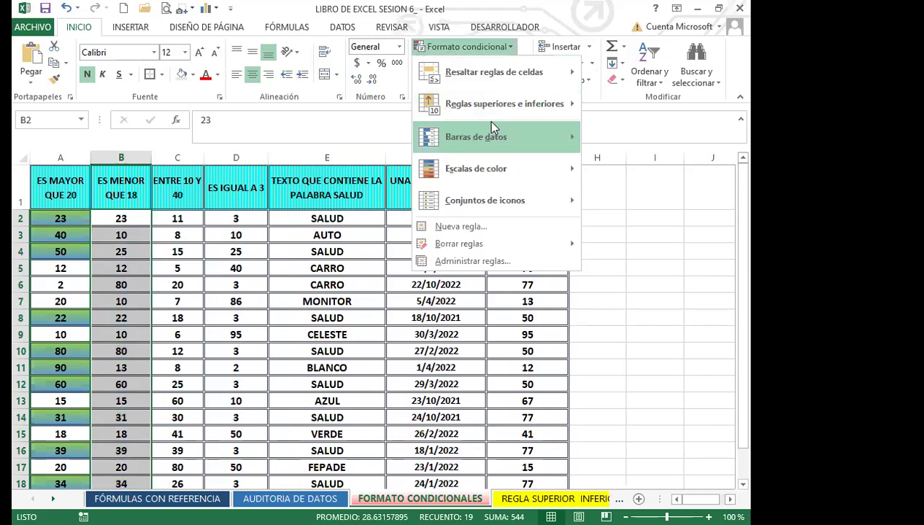
mouse_move(554, 73)
click(638, 107)
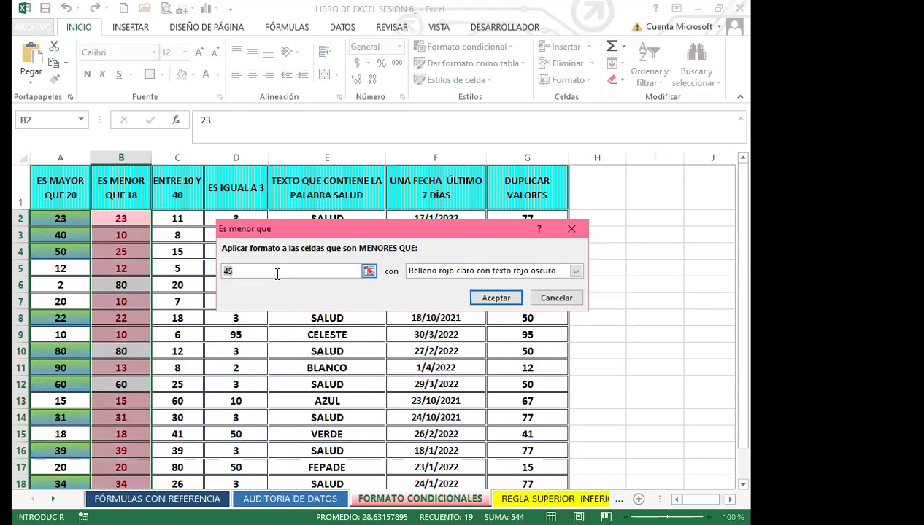
key(BackSpace)
key(BackSpace)
text(18)
Step: Give the less-than-18 rule a custom format with a light pink thin vertical stripe pattern and apply it to column B
click(576, 272)
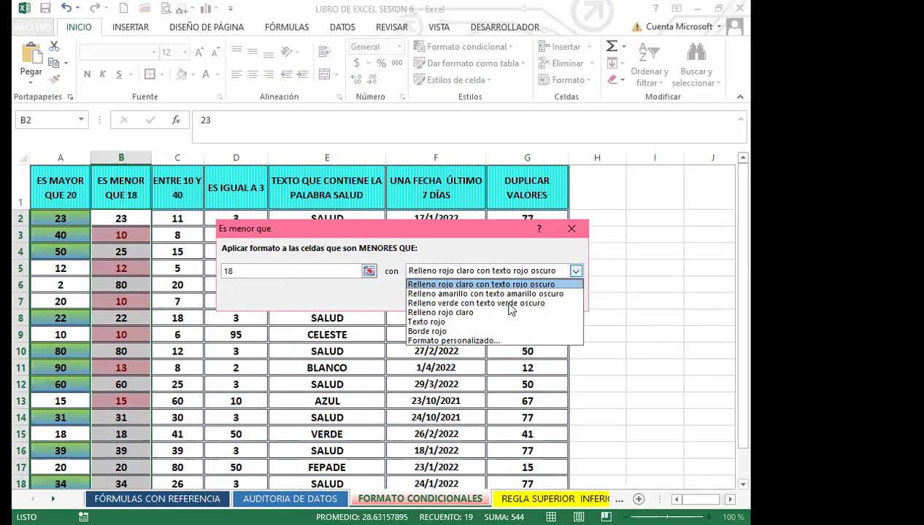
click(442, 340)
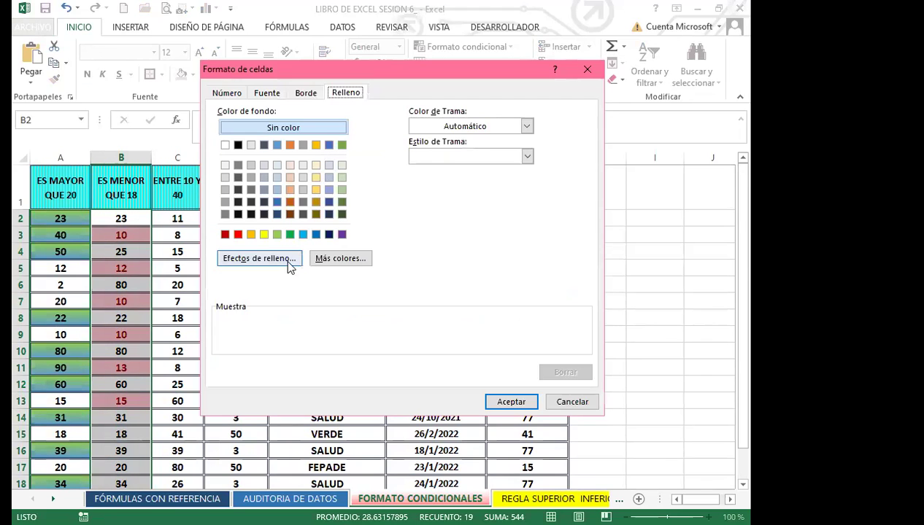
click(526, 127)
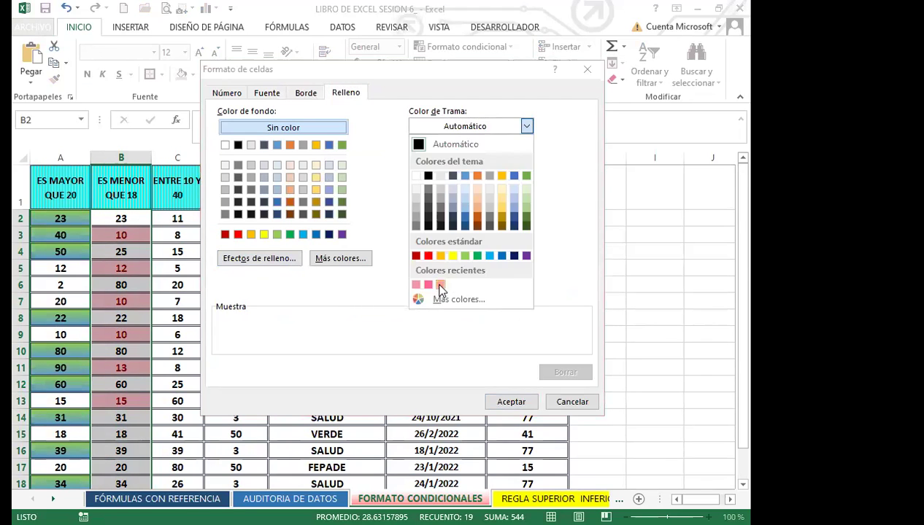
click(435, 283)
click(527, 156)
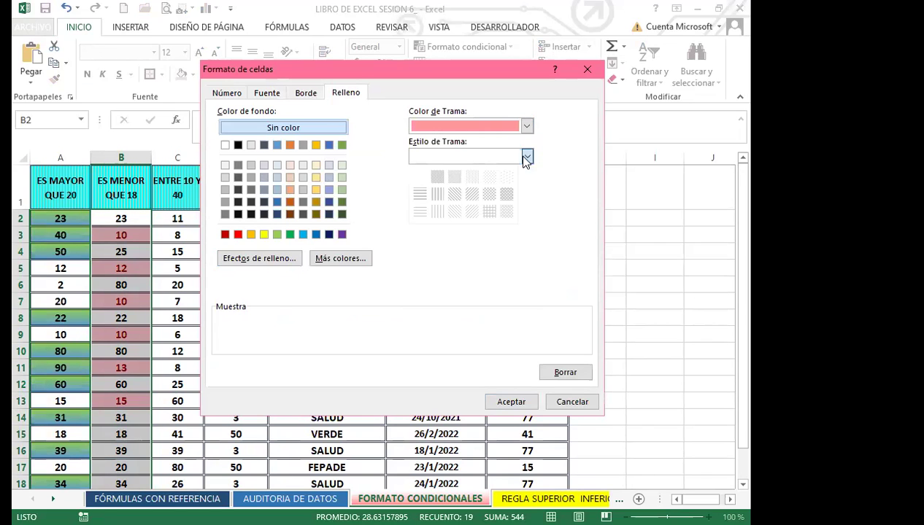
click(435, 212)
click(513, 407)
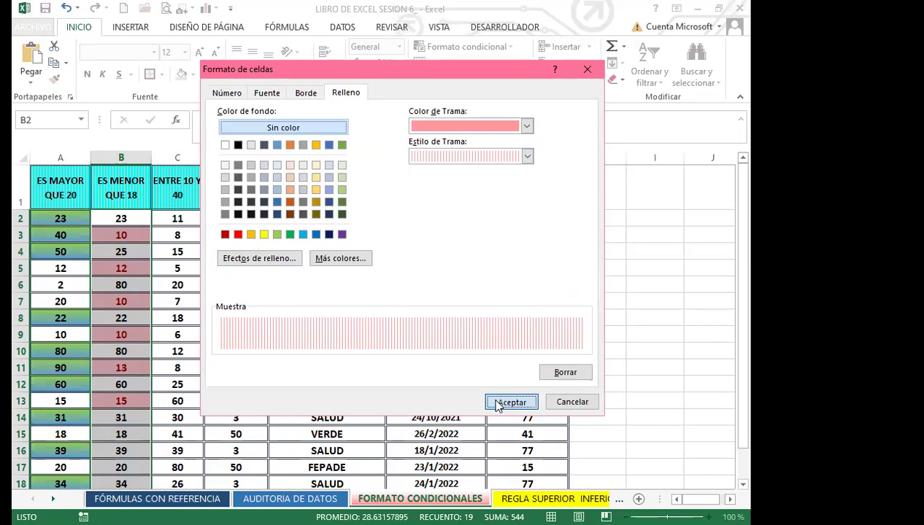
click(496, 298)
scroll(124, 397, down, 1)
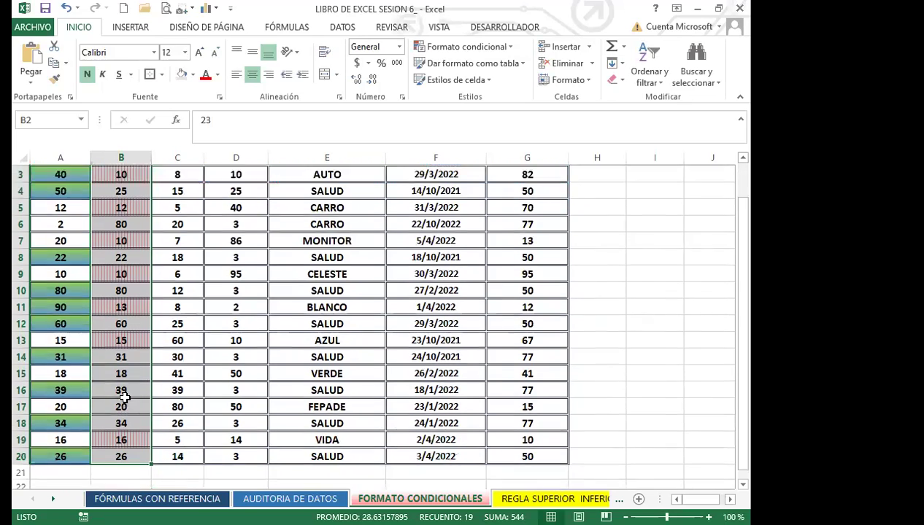
scroll(142, 268, up, 1)
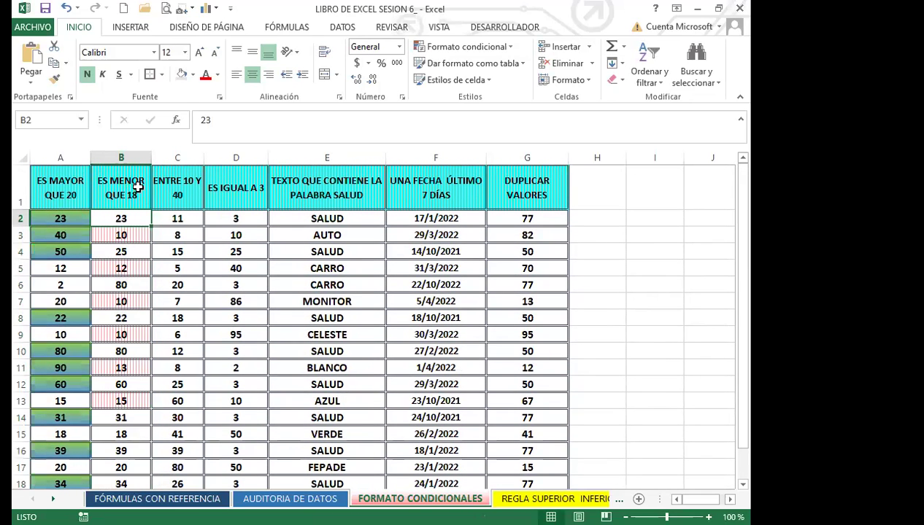
Step: Test the column B rule by setting B3 to 18 and restoring it to 10
click(132, 235)
text(18)
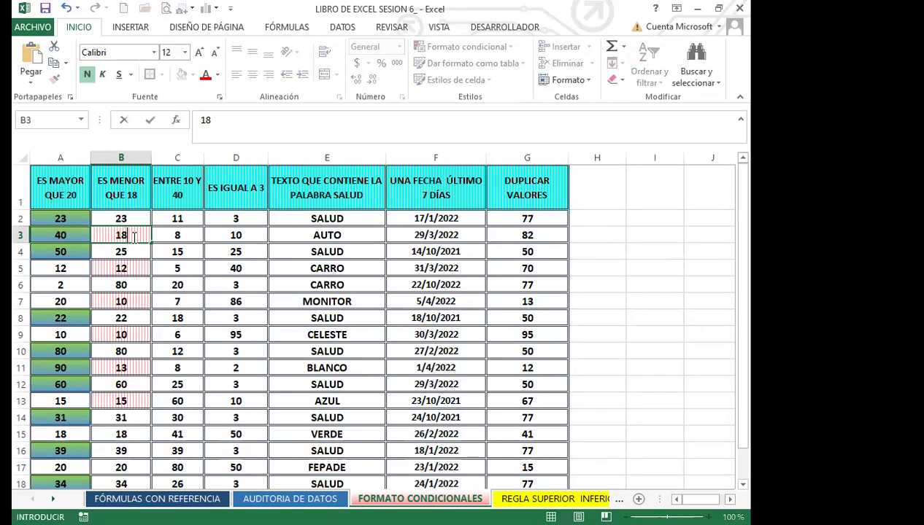
key(Return)
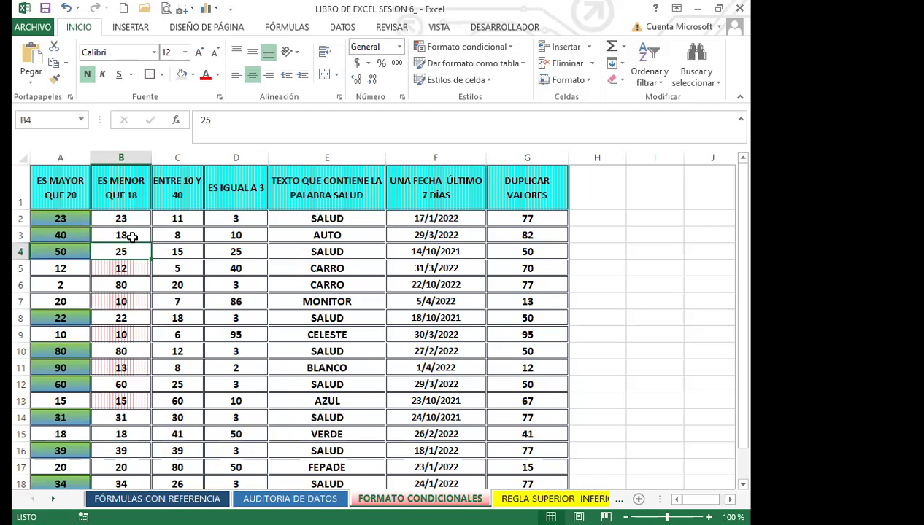
click(131, 237)
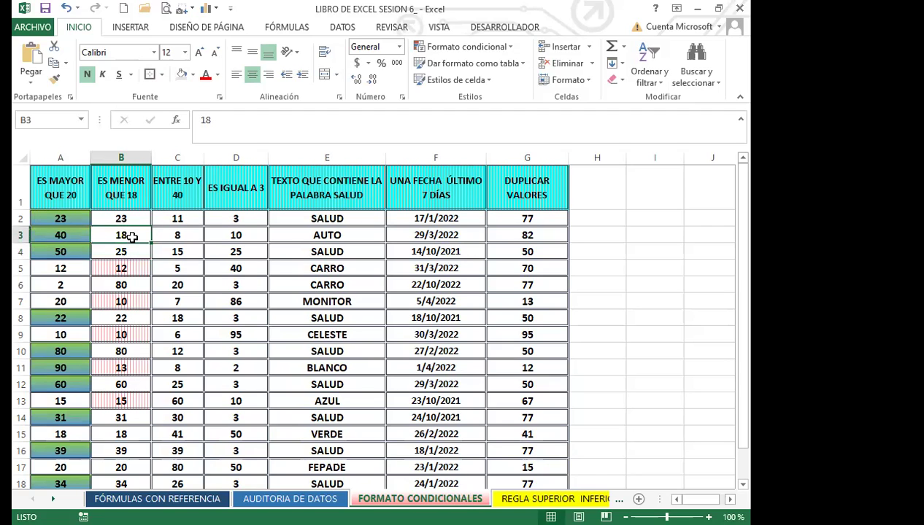
text(10)
key(Return)
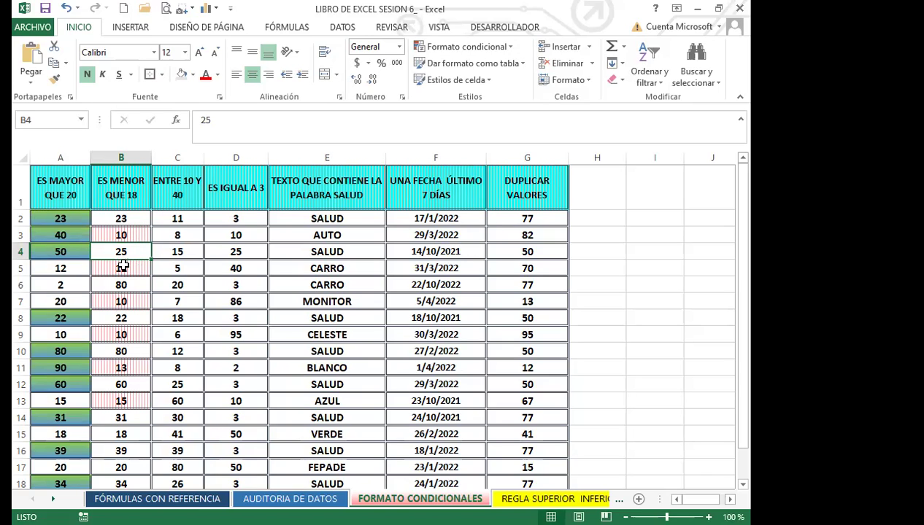
Step: Set up an "Entre" conditional formatting rule for cells C2:C20 with the limits 10 and 40
drag(178, 217, 180, 458)
scroll(234, 219, up, 1)
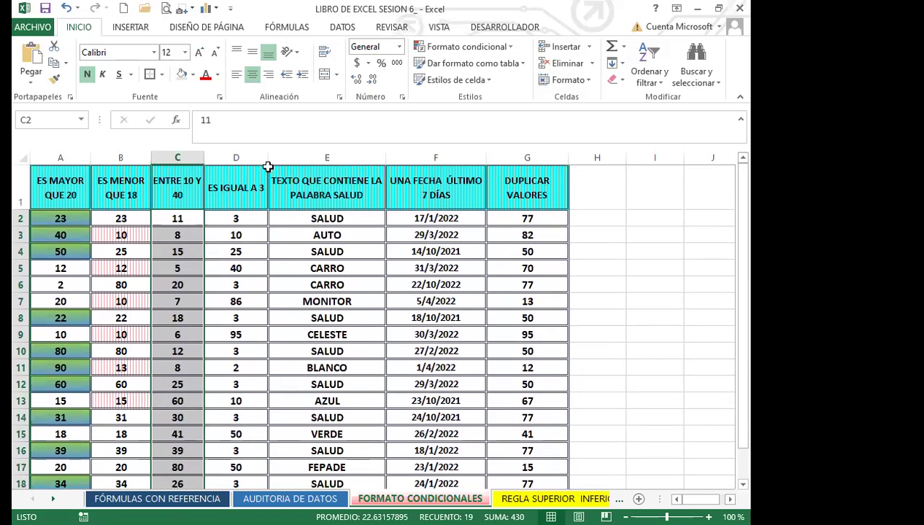
click(511, 49)
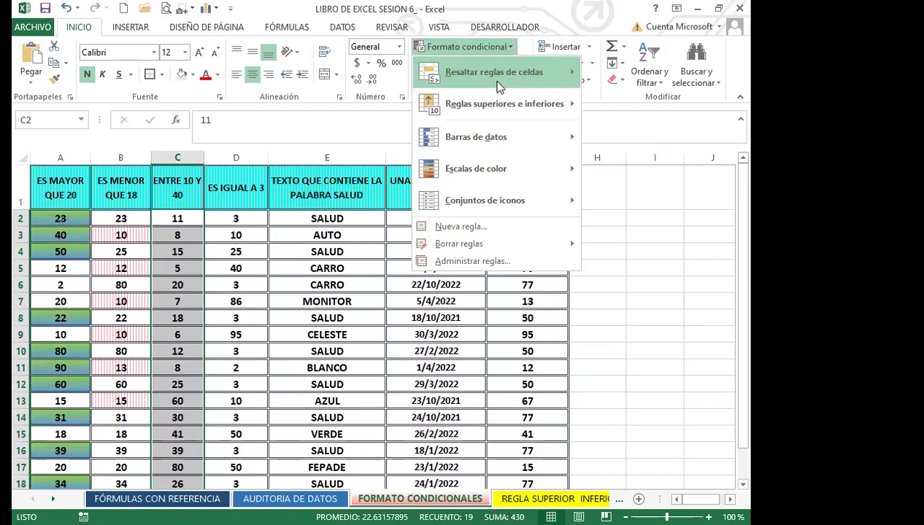
click(499, 85)
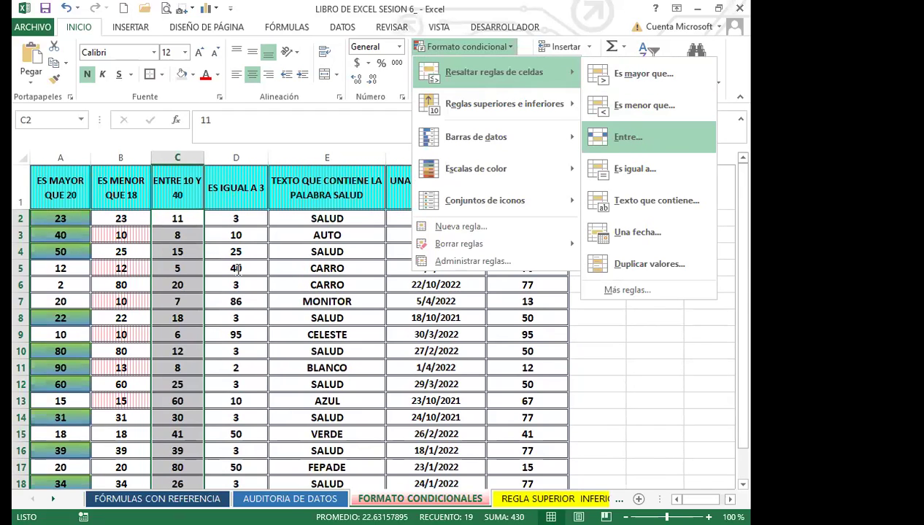
key(Return)
text(10)
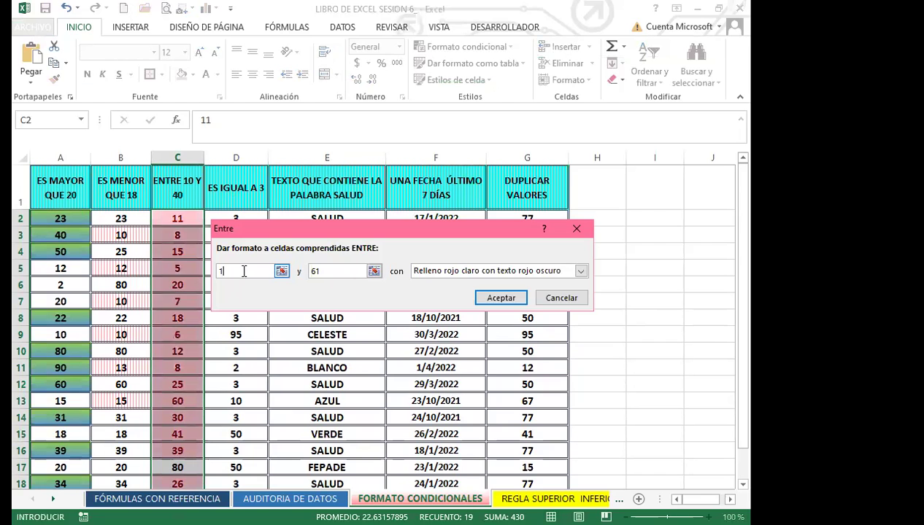
click(337, 274)
drag(339, 275, 303, 271)
text(40)
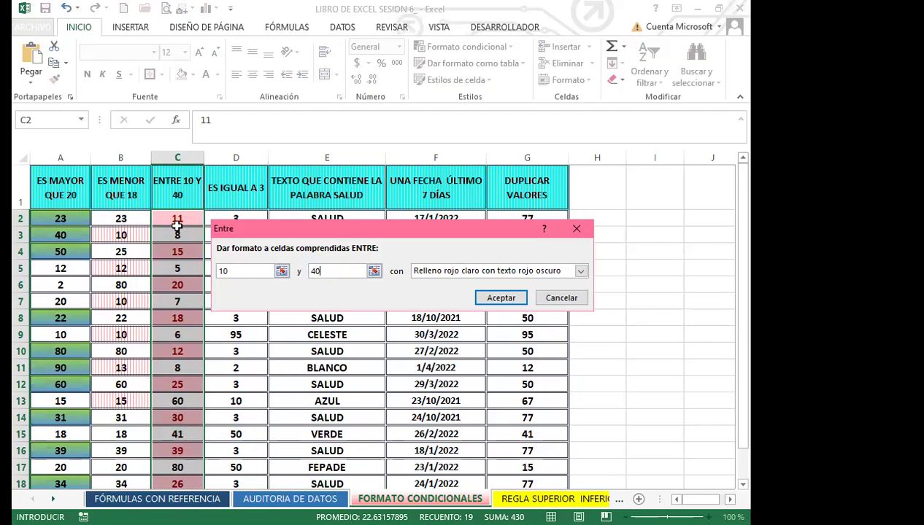
Step: Give the between-10-and-40 rule a custom two-colour horizontal gradient fill, pink at the top to yellow, and apply it to column C
click(581, 270)
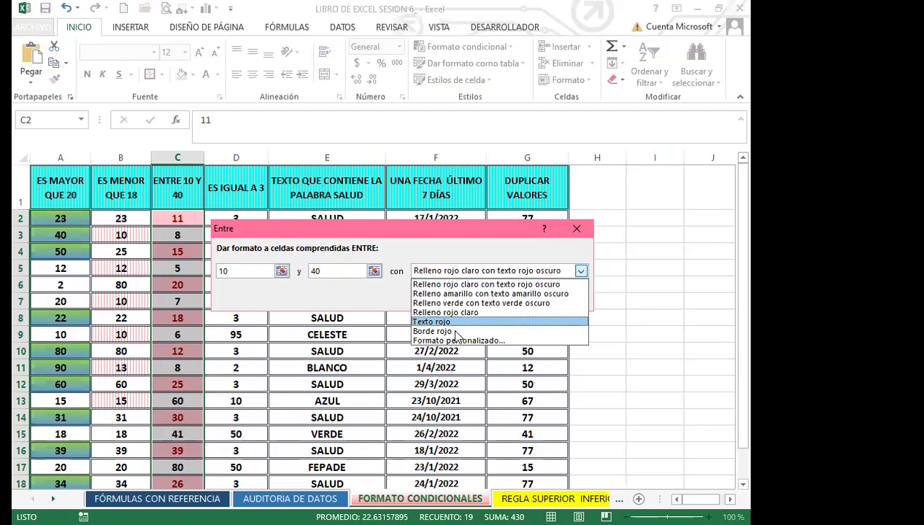
click(448, 341)
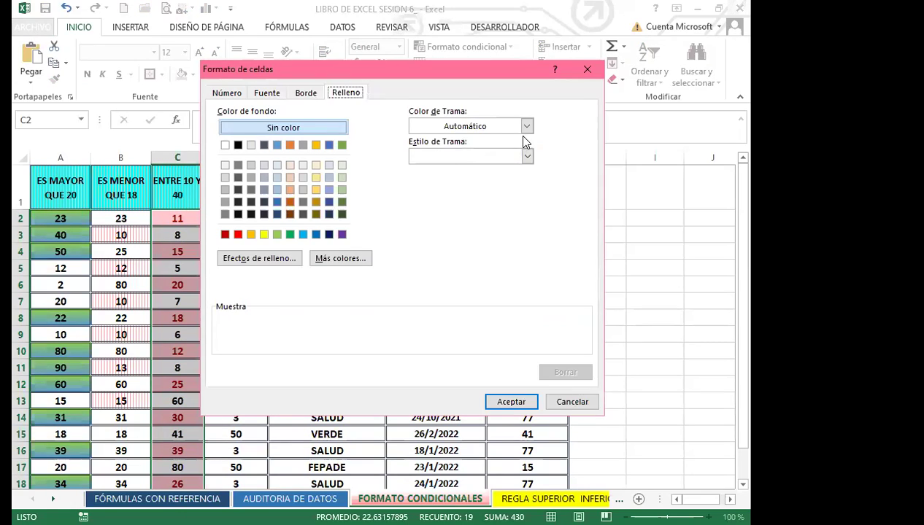
click(499, 132)
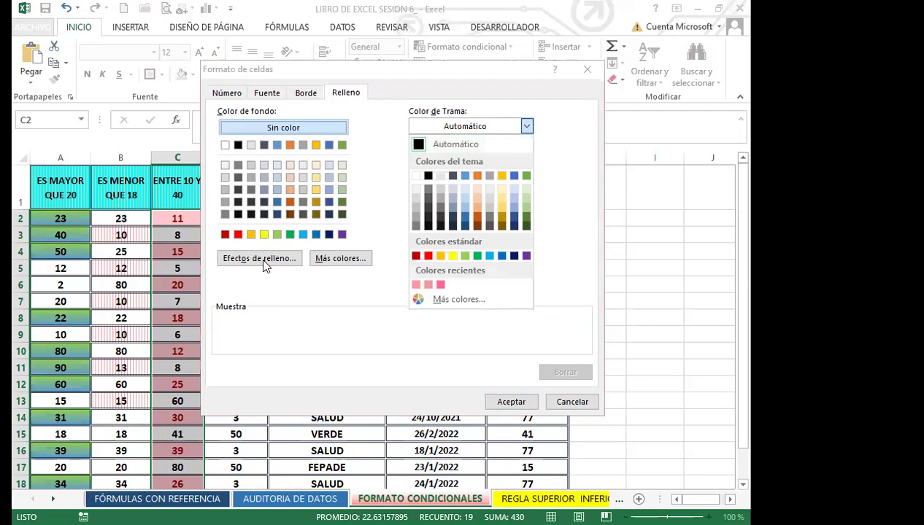
click(264, 265)
click(264, 260)
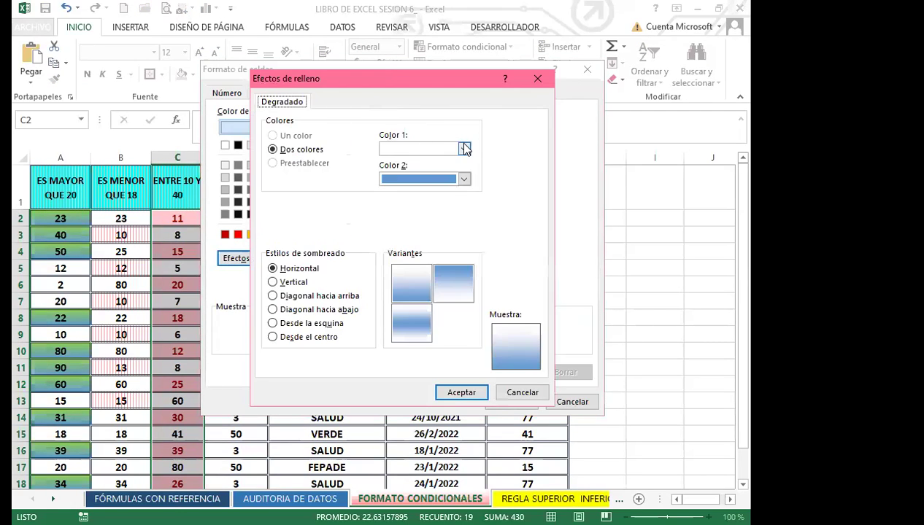
click(464, 149)
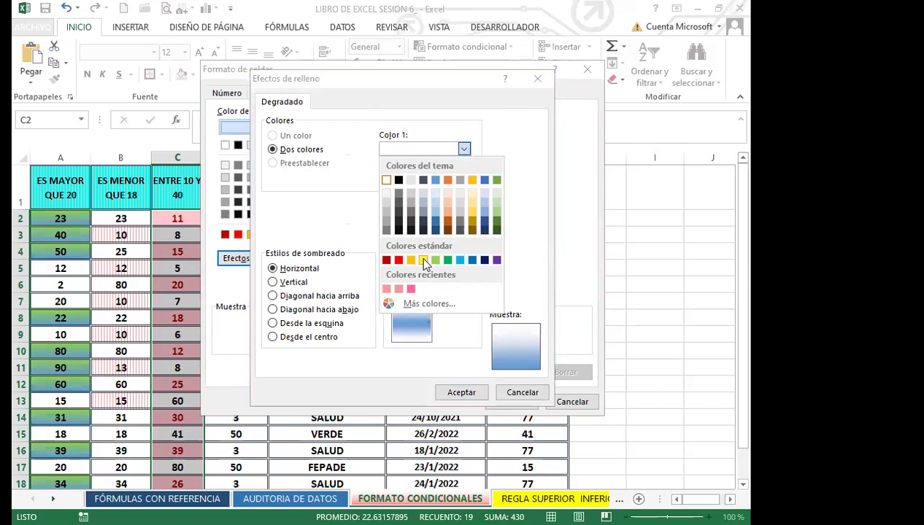
click(423, 259)
click(464, 179)
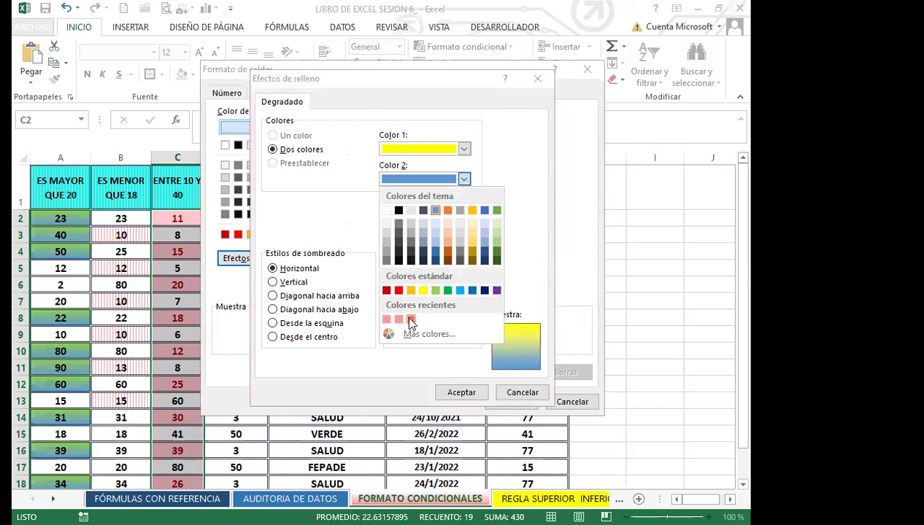
click(411, 319)
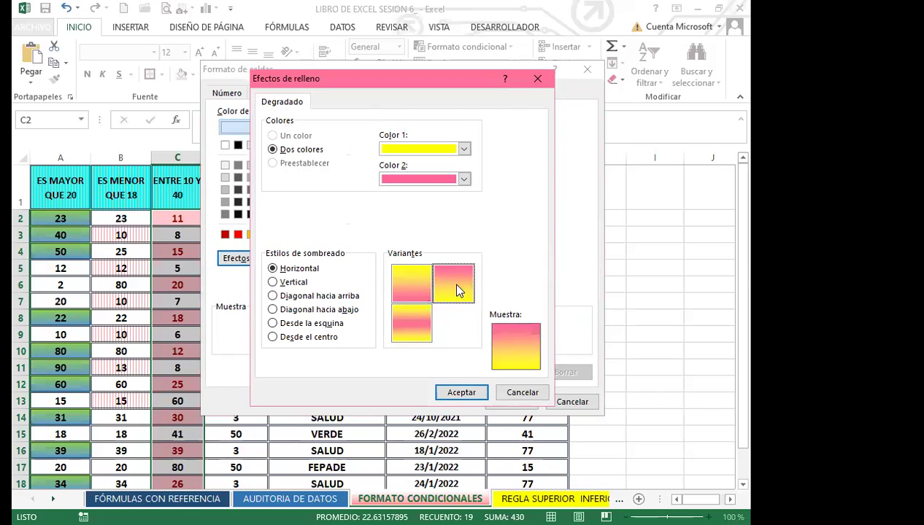
click(459, 392)
click(511, 404)
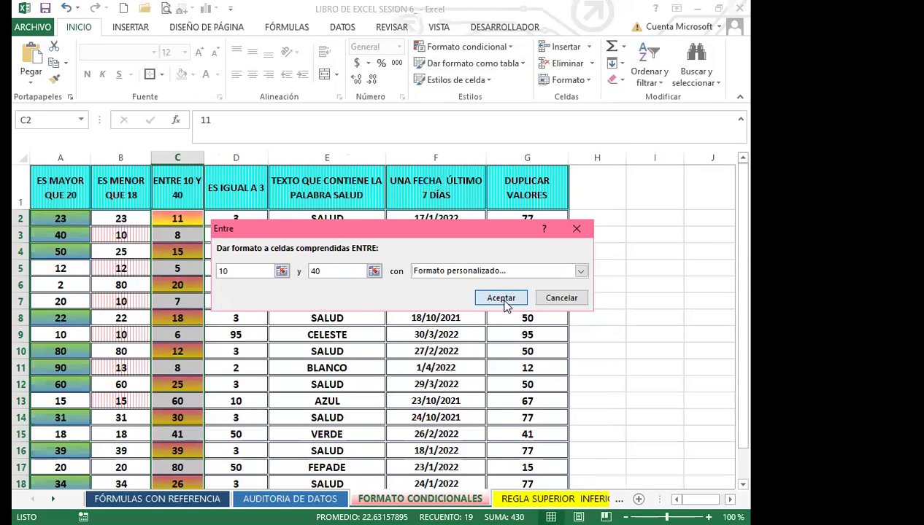
click(502, 298)
scroll(188, 350, down, 2)
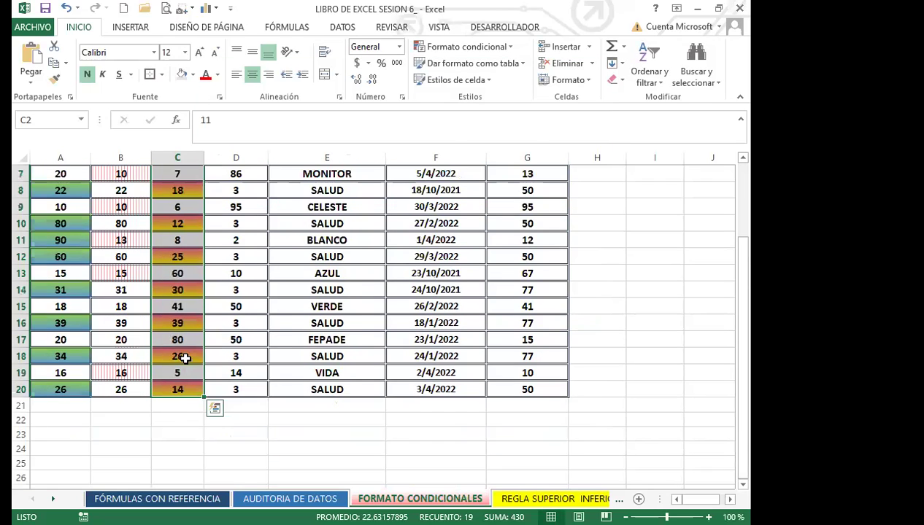
scroll(186, 349, up, 2)
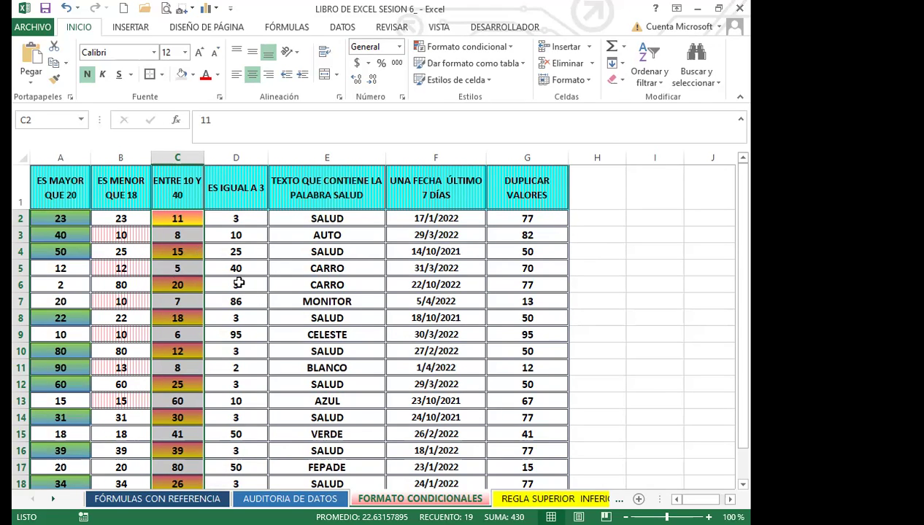
Step: Set up an "Es igual a" conditional formatting rule with the value 3 for cells D2:D20
drag(236, 218, 237, 474)
scroll(240, 212, up, 1)
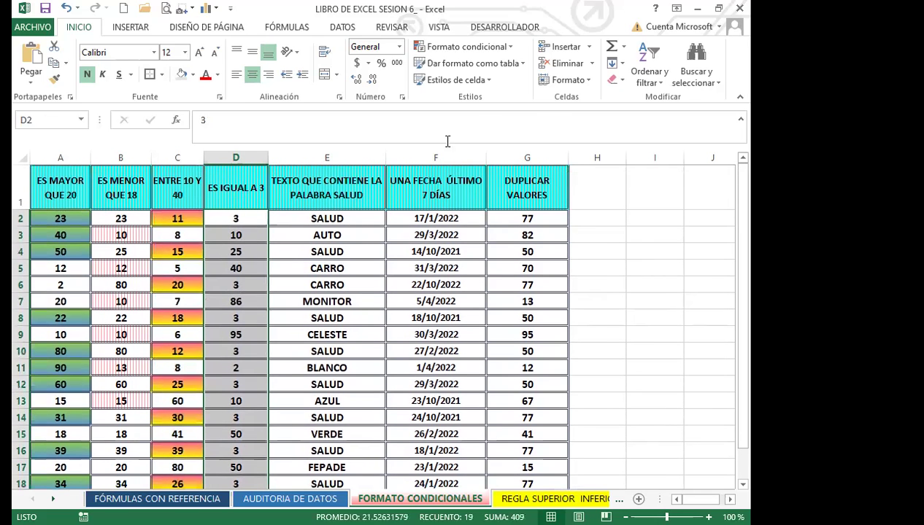
click(510, 48)
mouse_move(546, 74)
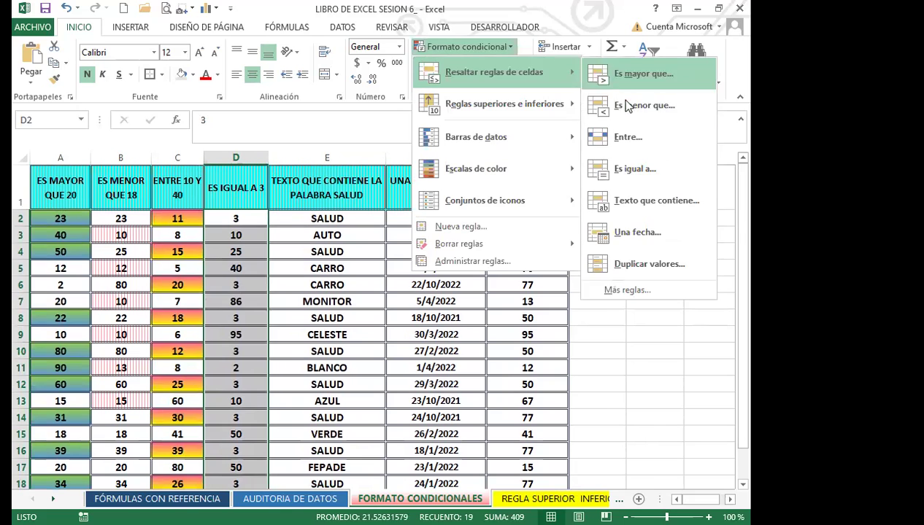
click(632, 170)
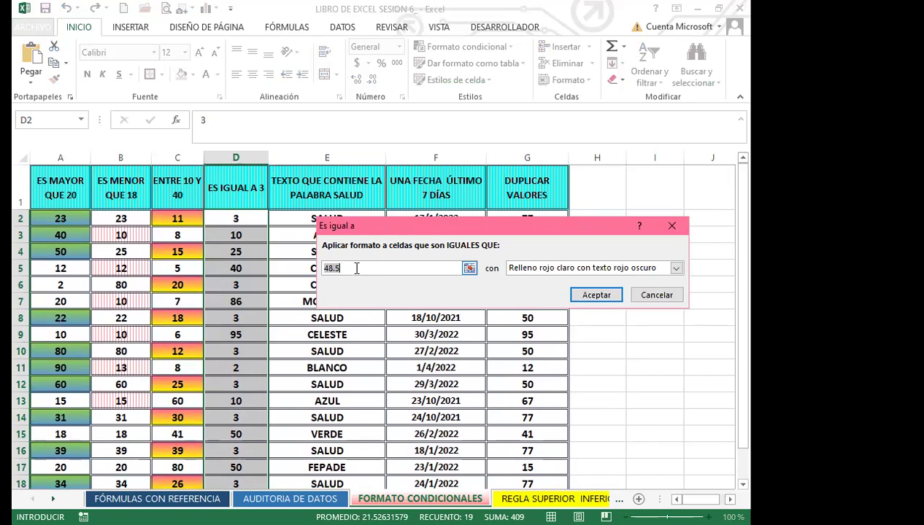
text(3)
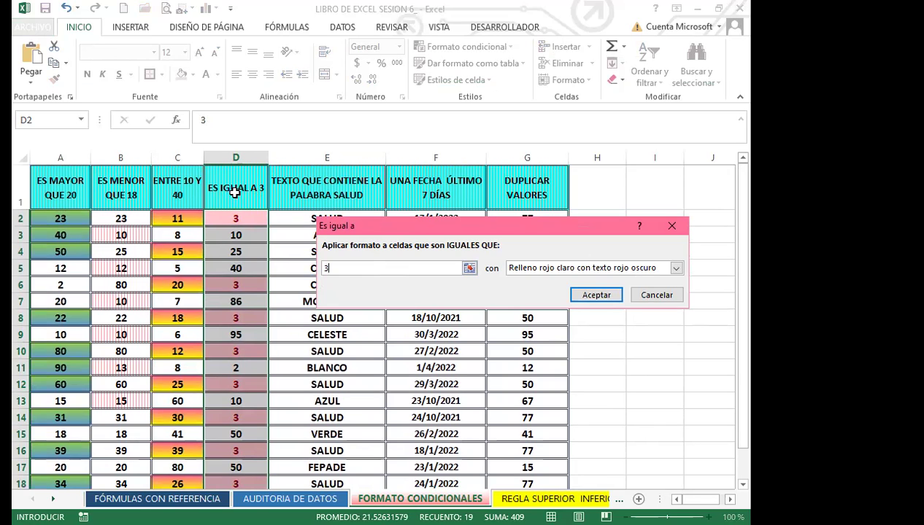
click(238, 219)
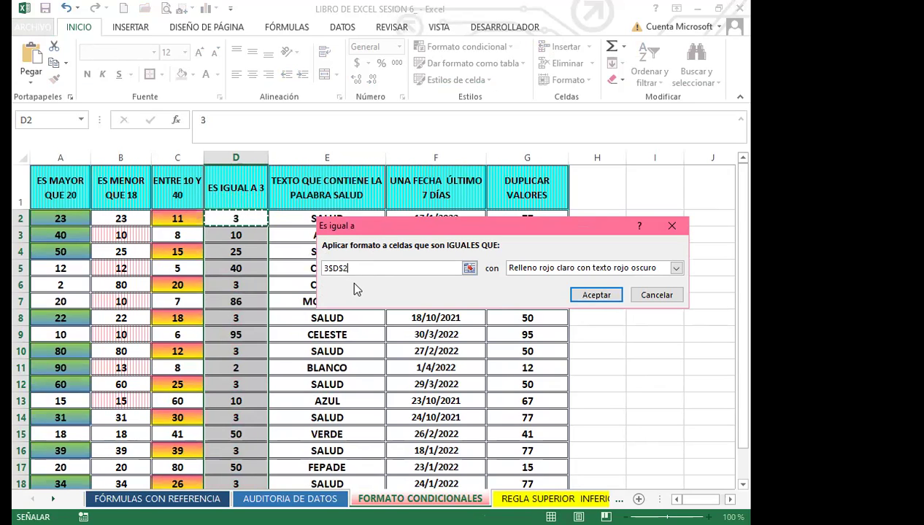
drag(358, 269, 321, 269)
text(3)
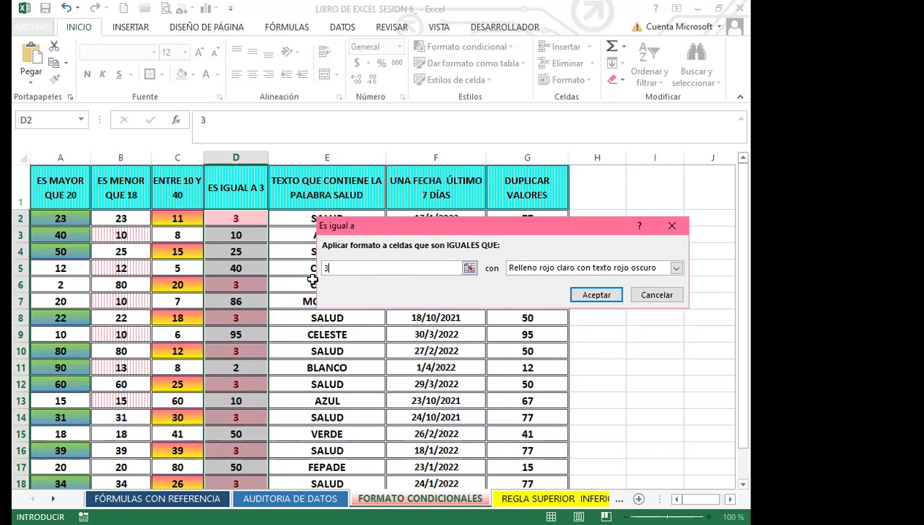
Step: Choose "Relleno verde con texto verde oscuro" as the equal-to-3 rule's format and apply it to column D
click(676, 269)
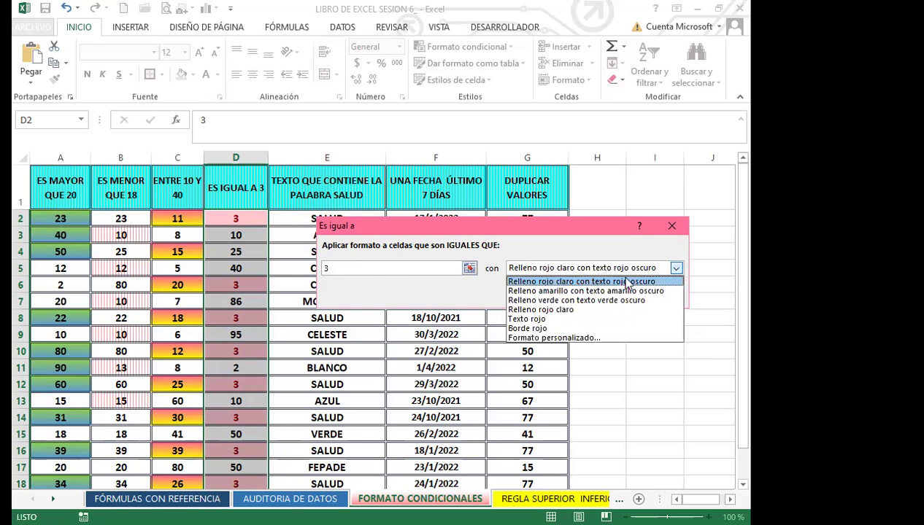
click(576, 298)
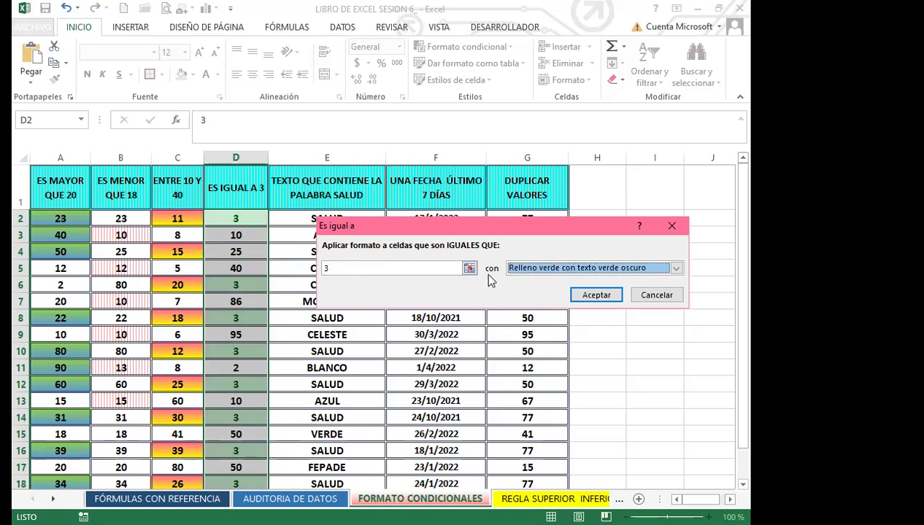
click(599, 296)
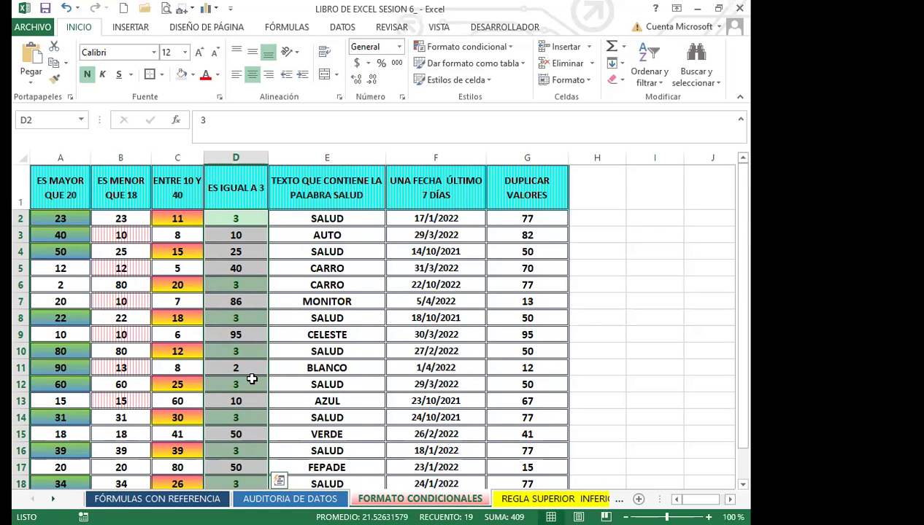
Step: Set cell D6 to 4 to test the equal-to-3 rule in column D
scroll(252, 369, down, 2)
scroll(257, 361, up, 1)
scroll(259, 355, up, 2)
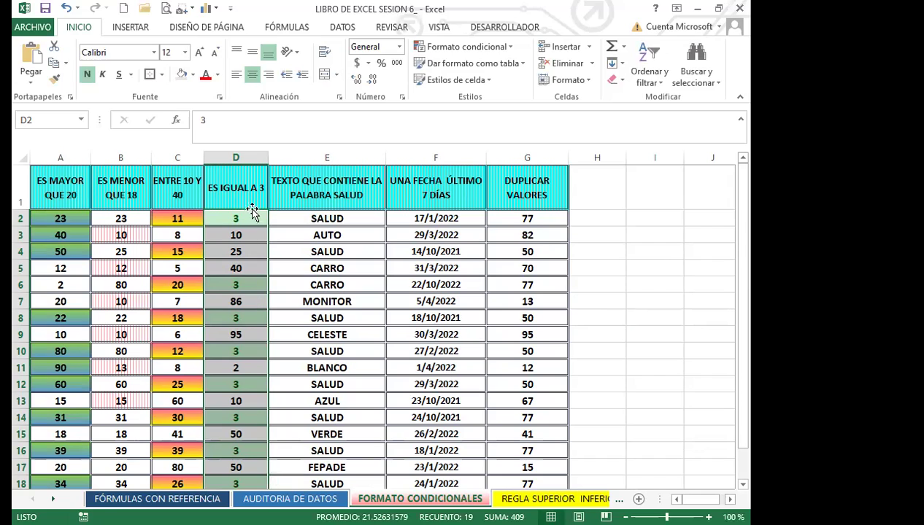
click(255, 220)
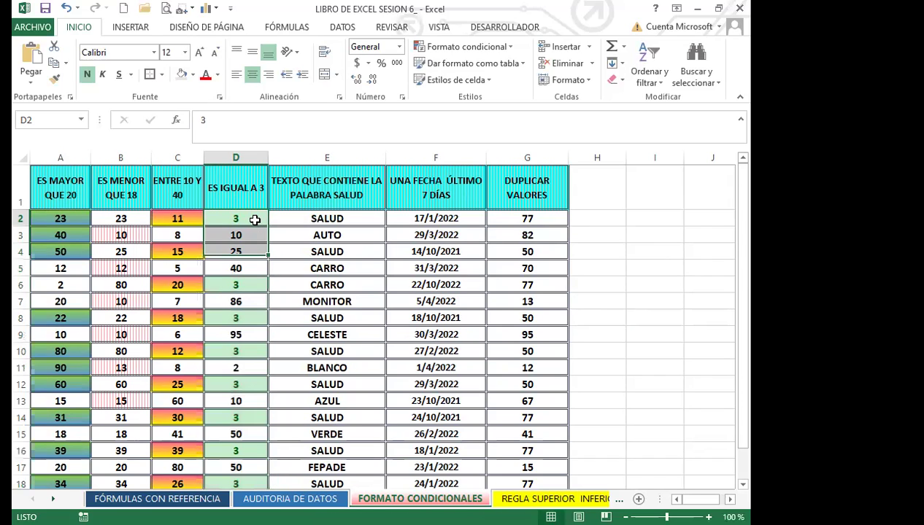
click(242, 282)
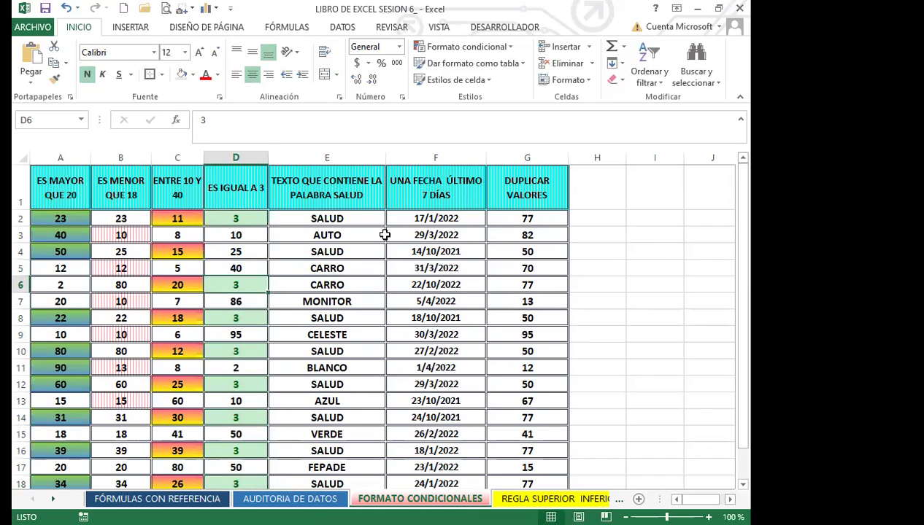
text(4)
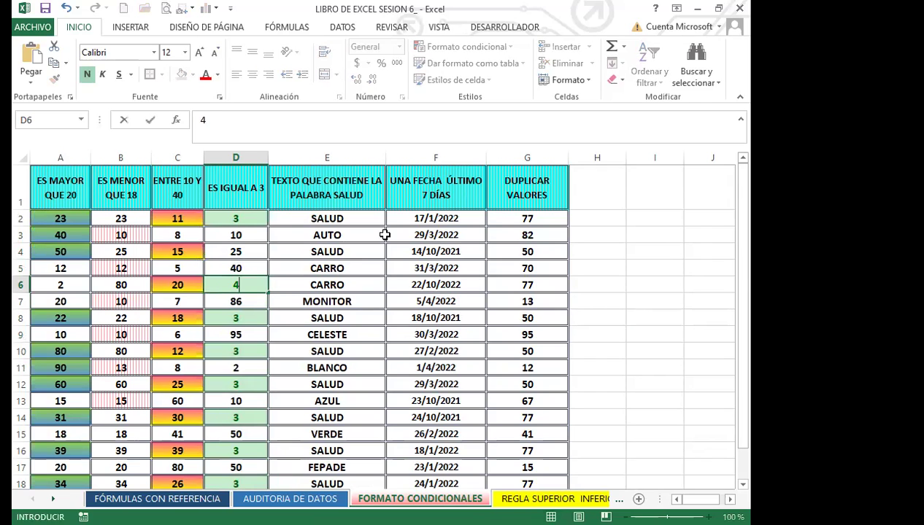
key(Return)
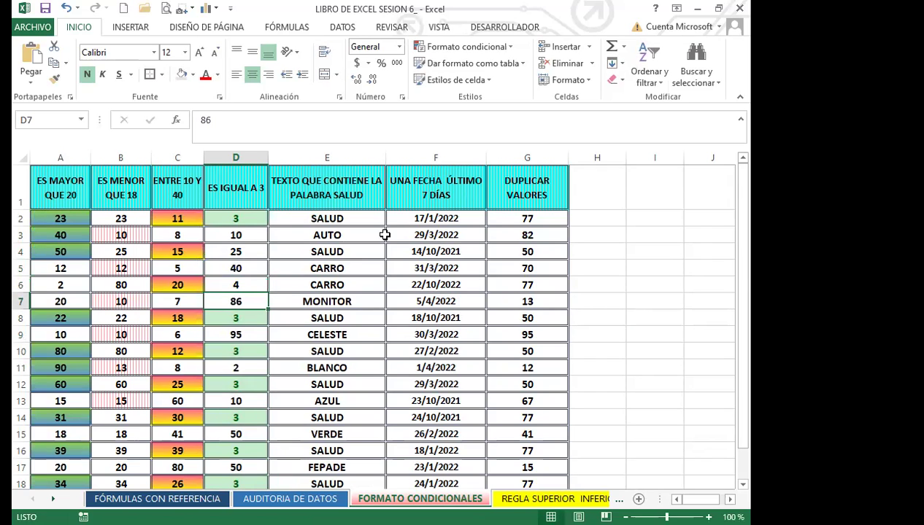
Step: Restore the value 3 in cell D6
click(250, 285)
text(3)
key(Return)
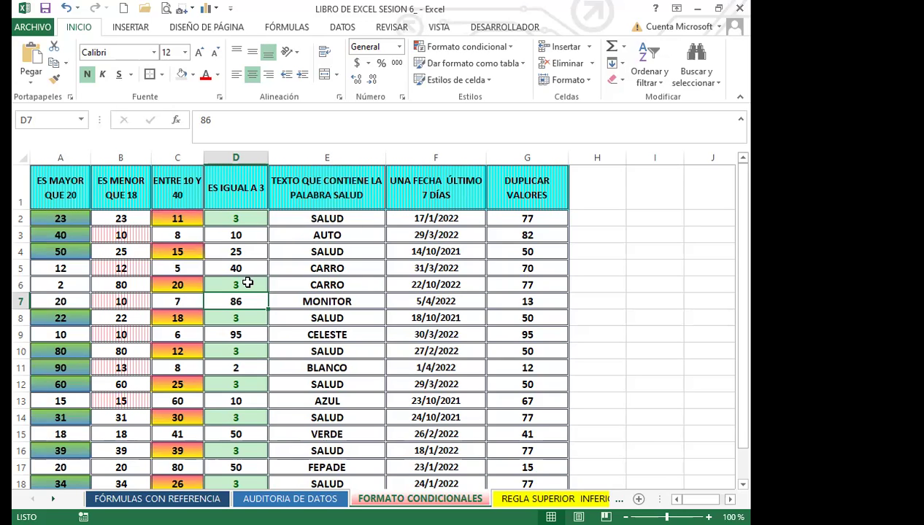
Step: Set up a "Texto que contiene" conditional formatting rule for cells E2:E20 with the text SALUD
drag(377, 219, 340, 305)
scroll(340, 304, up, 1)
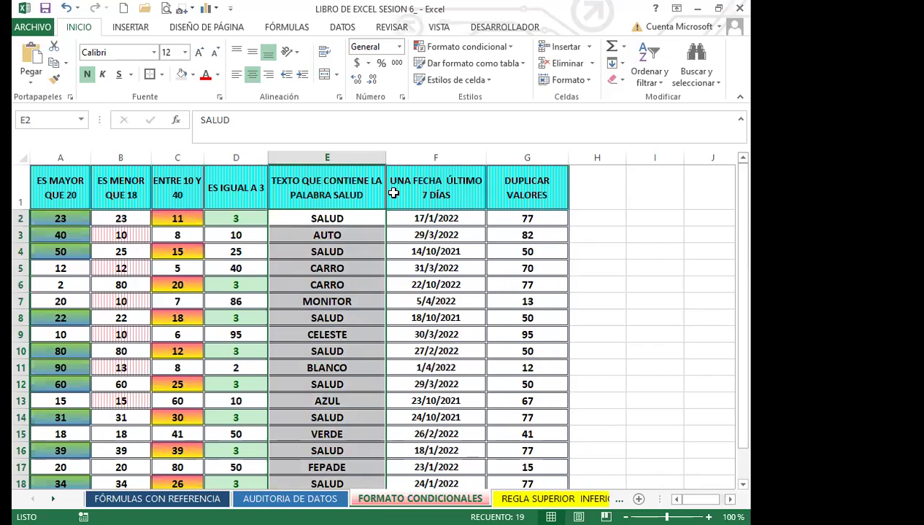
click(510, 47)
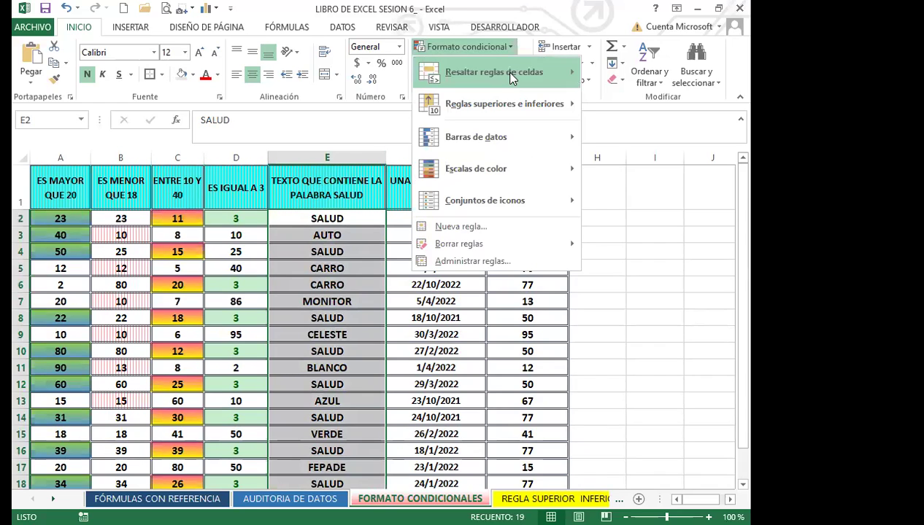
mouse_move(513, 78)
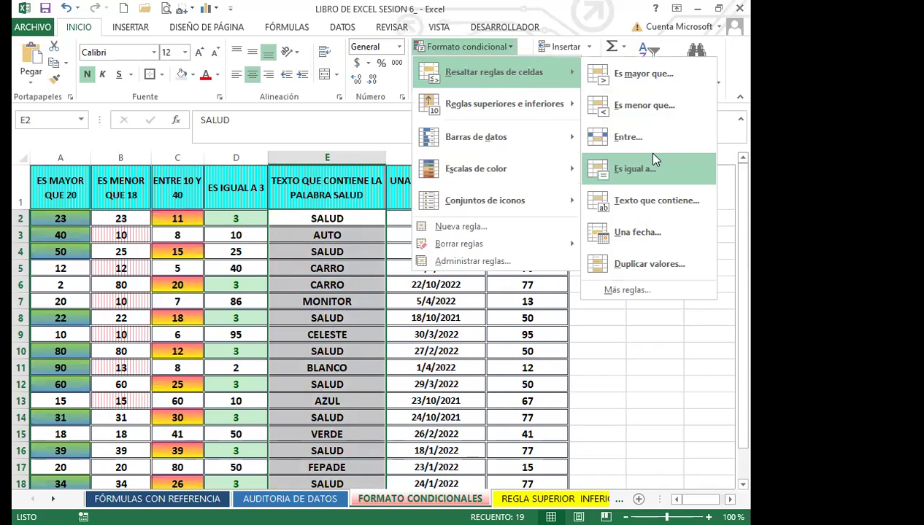
click(643, 209)
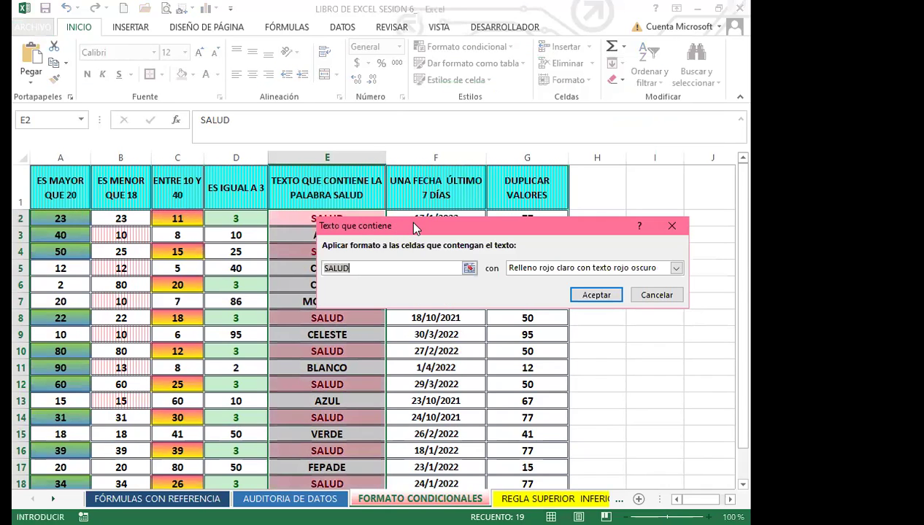
drag(414, 229, 487, 214)
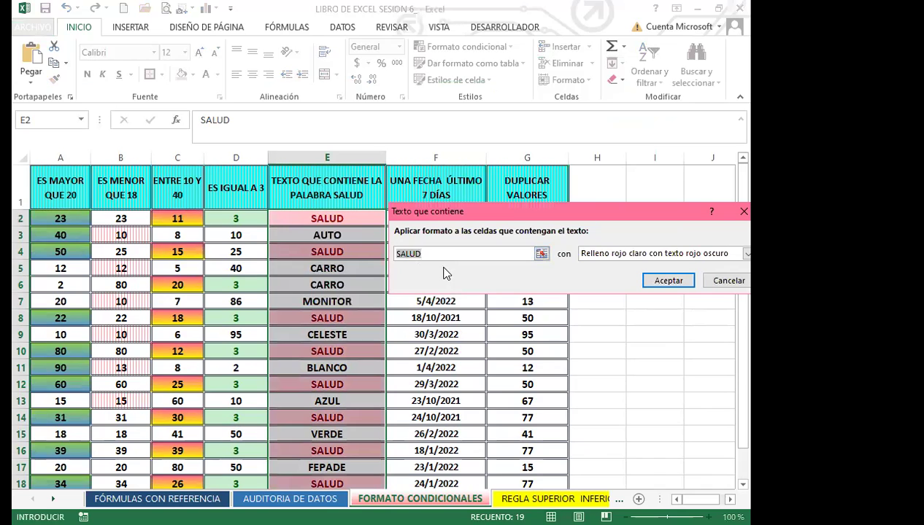
click(403, 254)
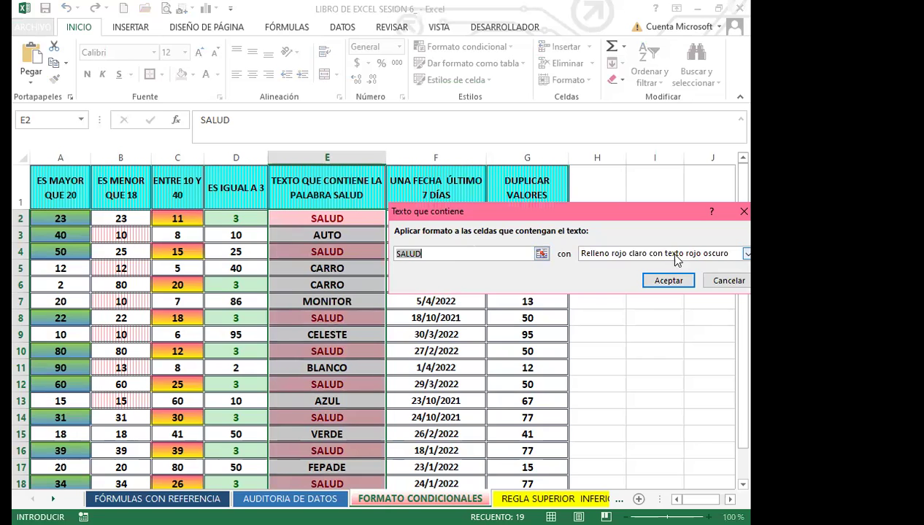
Step: Choose "Relleno amarillo con texto amarillo oscuro" as the SALUD rule's format and apply it to column E
click(743, 254)
click(616, 295)
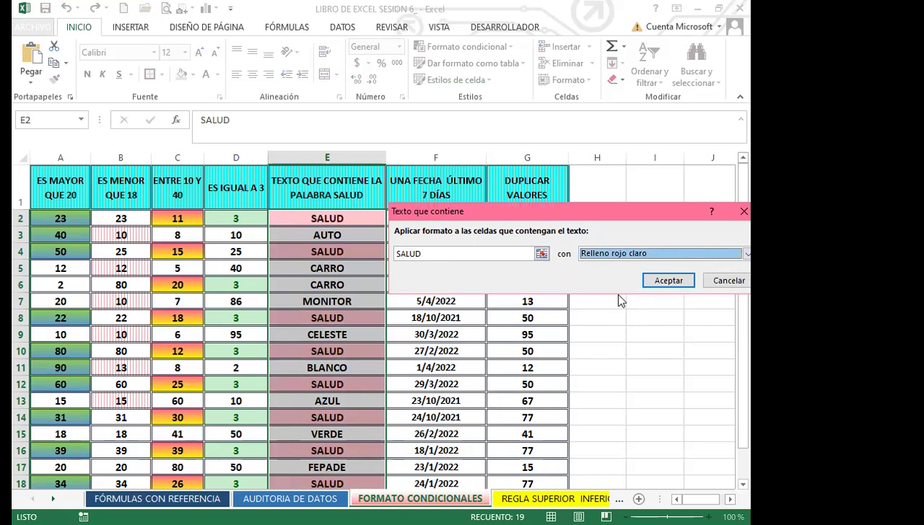
click(746, 254)
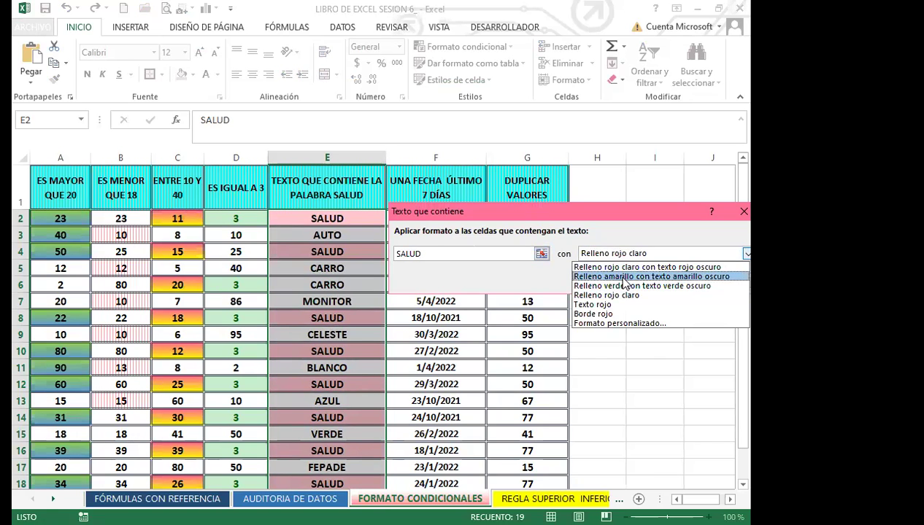
click(618, 275)
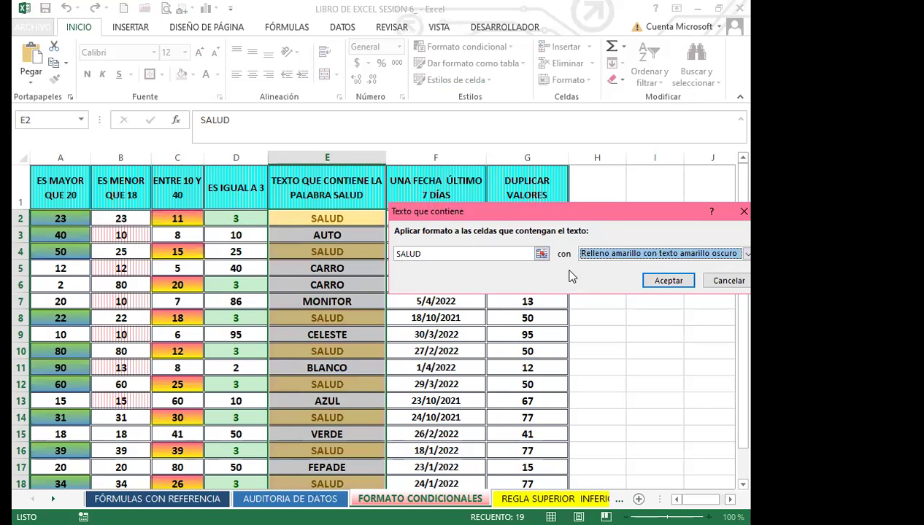
click(670, 283)
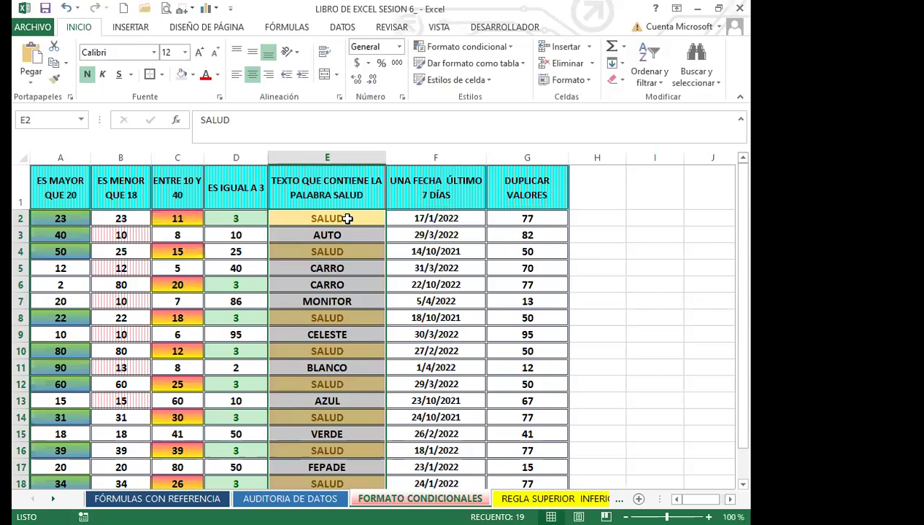
Step: Replace the text in cell E2 with AUTO in capitals to test the SALUD rule
text(auto)
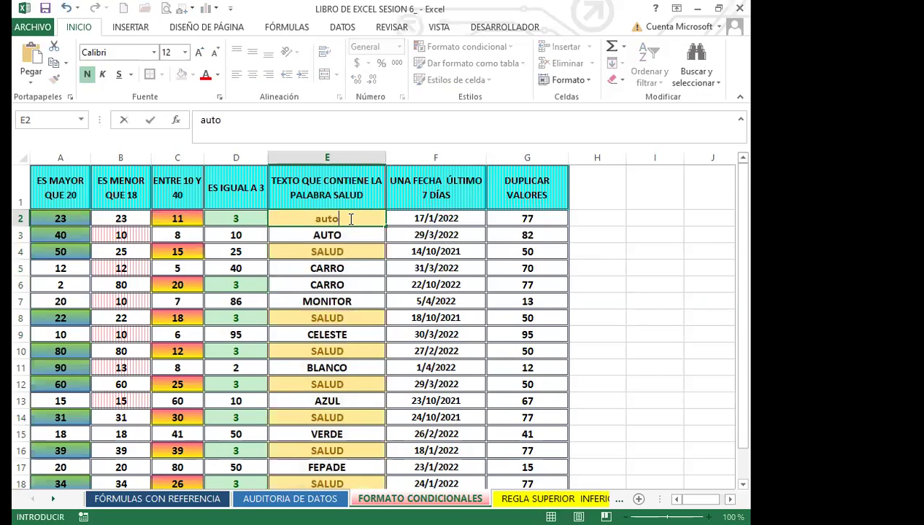
key(Return)
click(349, 219)
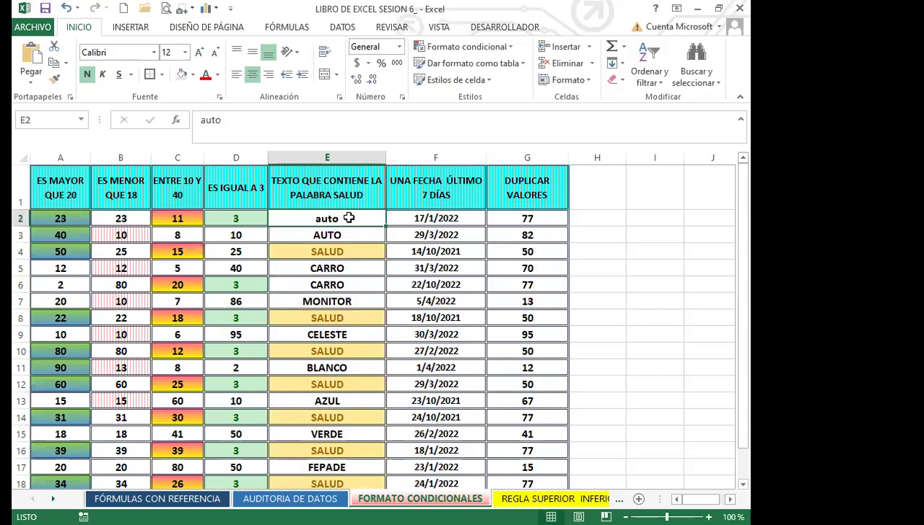
key(BackSpace)
text(AUTO)
key(Return)
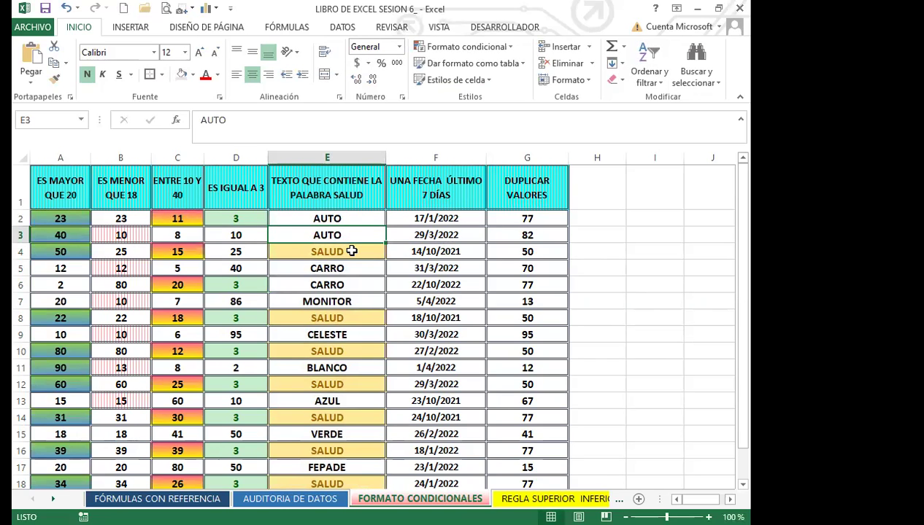
Step: Undo the two text edits made to cell E2
drag(360, 217, 347, 478)
scroll(275, 202, up, 1)
click(66, 8)
click(65, 8)
click(324, 261)
Step: Set up another "Texto que contiene" rule for cells E2:E20, using a reference to cell $E$2 as the text
drag(354, 221, 348, 448)
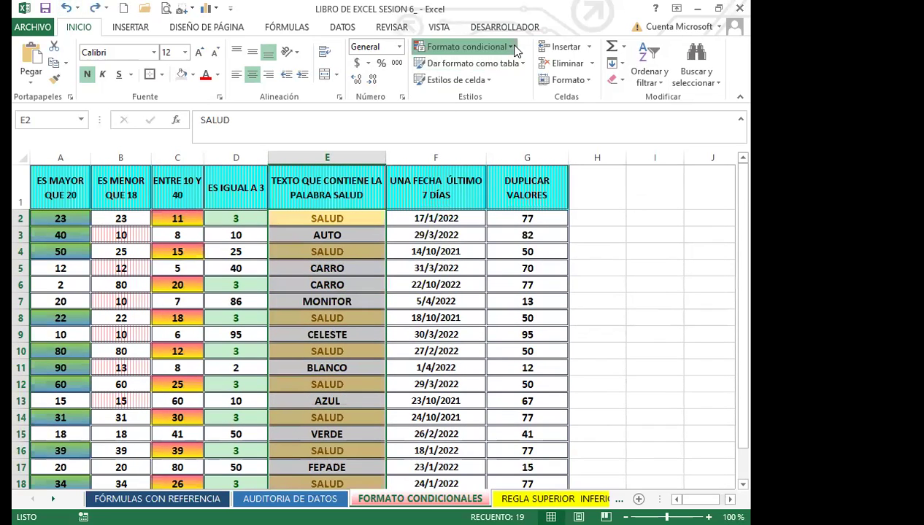
click(515, 51)
mouse_move(511, 79)
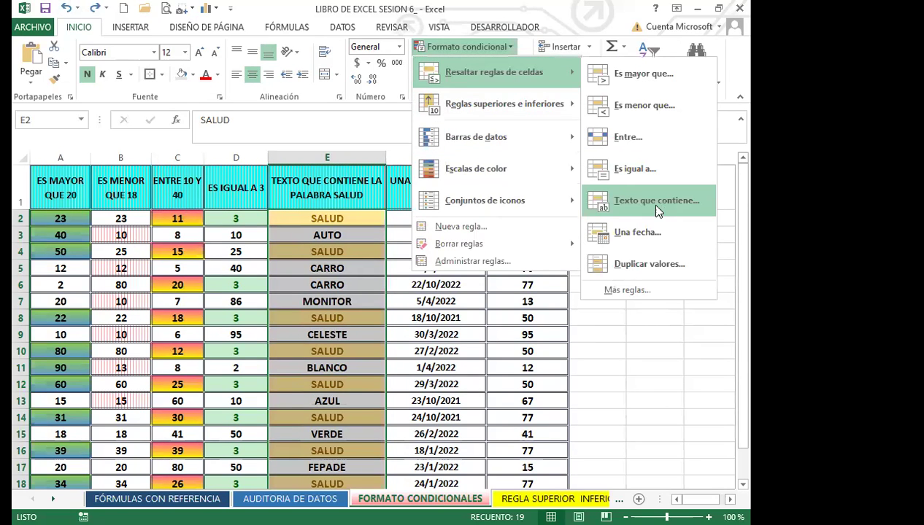
click(606, 211)
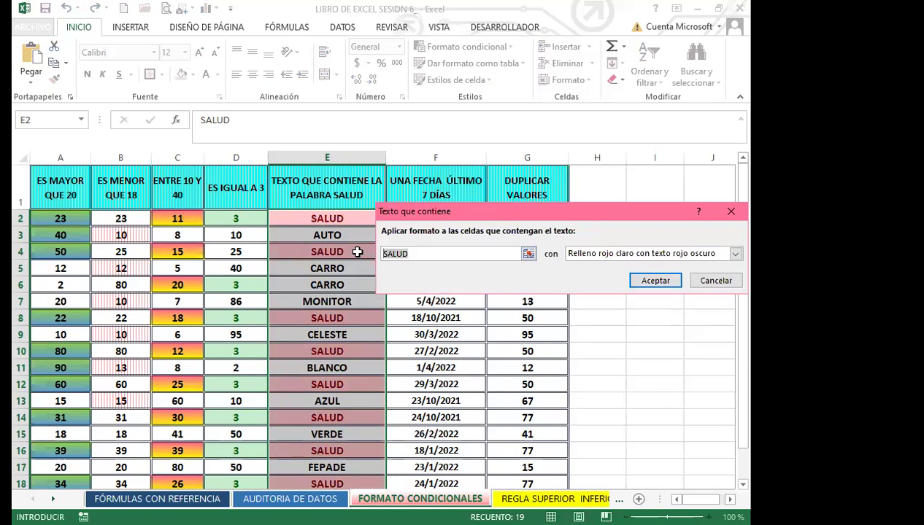
click(334, 218)
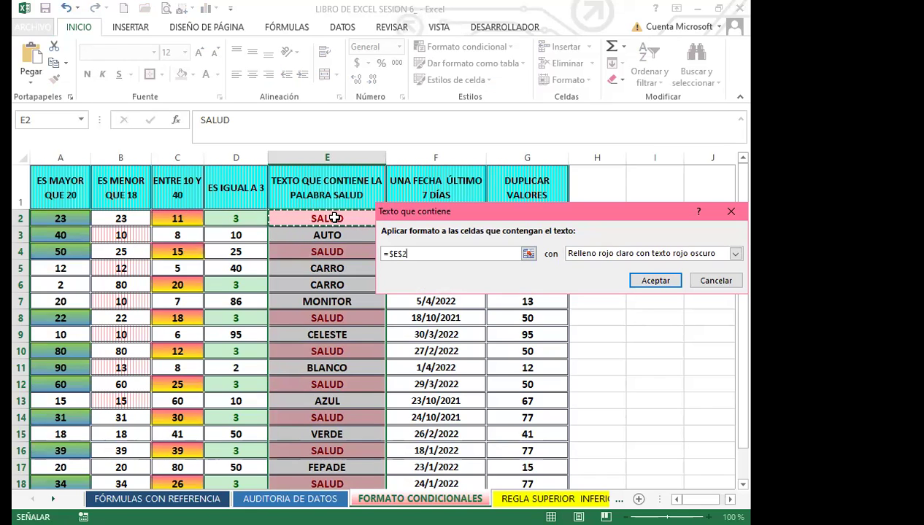
Step: Choose "Relleno amarillo con texto amarillo oscuro" for the rule referencing $E$2 and apply it to column E
click(734, 253)
click(657, 286)
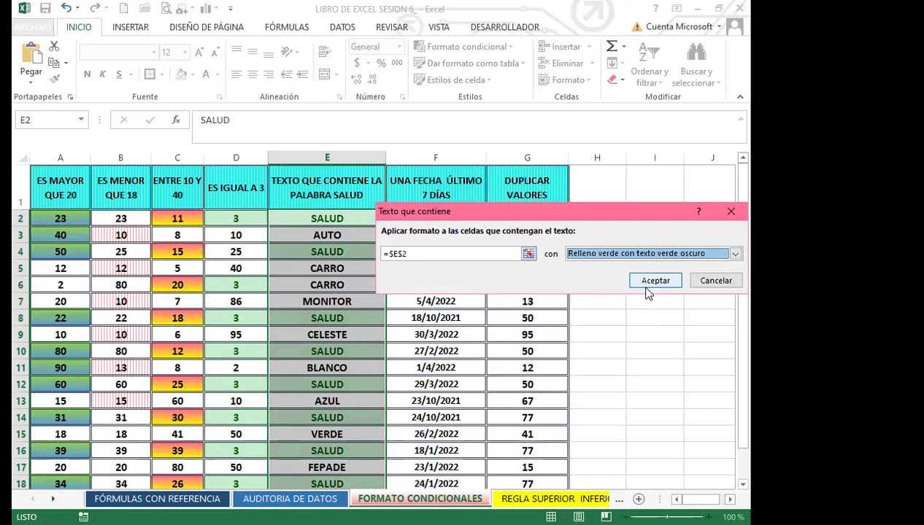
click(735, 253)
click(675, 275)
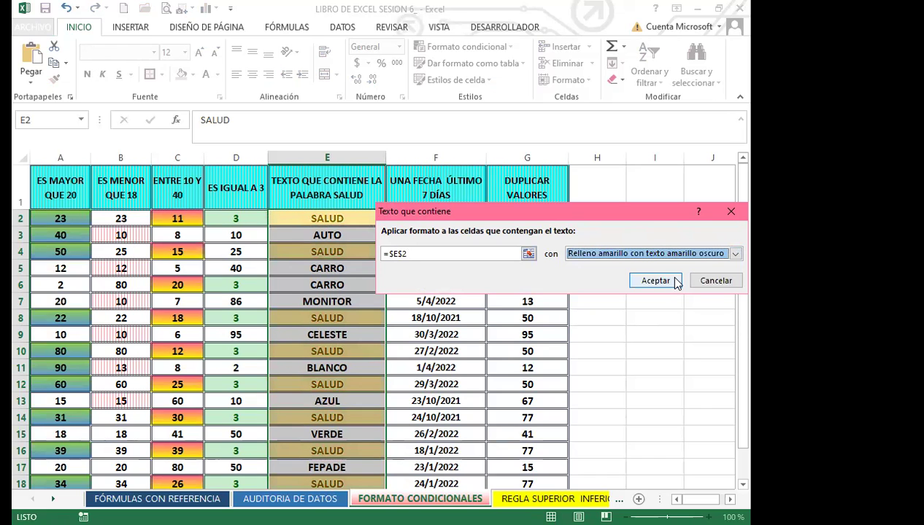
click(657, 281)
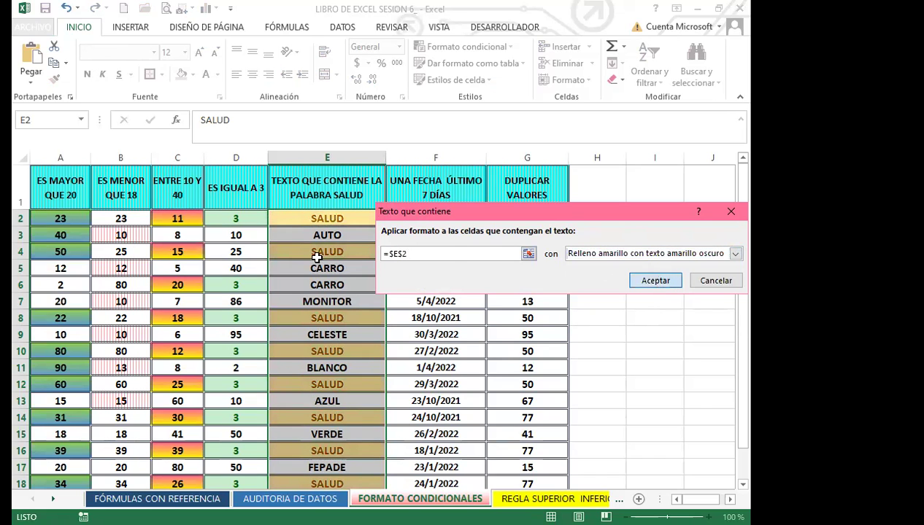
Step: Replace the text in cell E4 with AUTO to test the text rule in column E
click(354, 219)
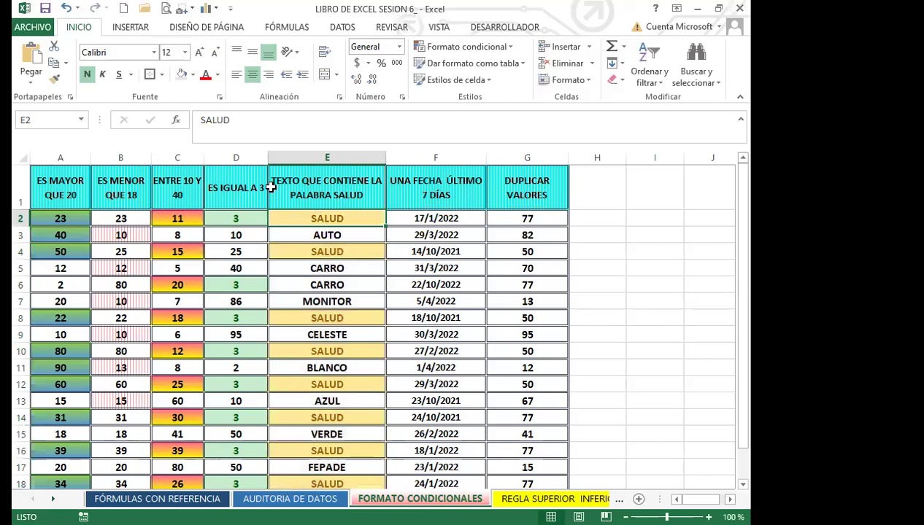
click(361, 253)
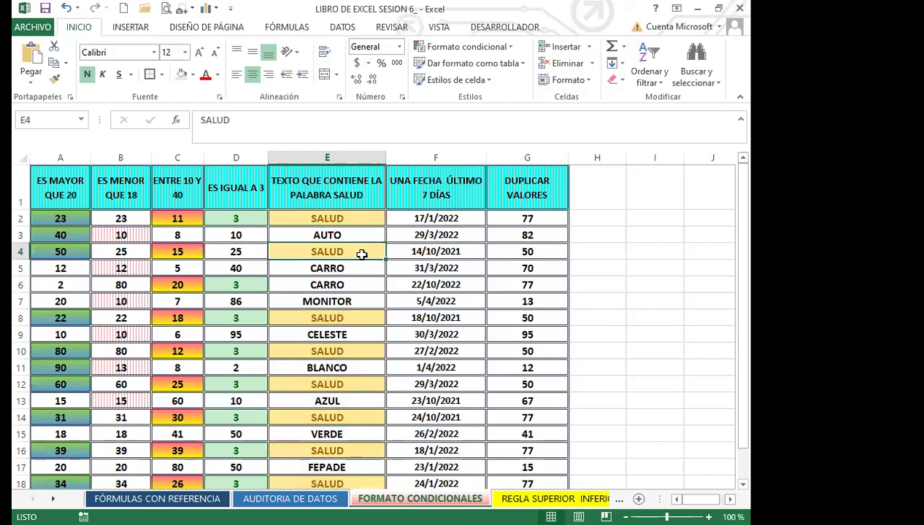
text(AUTO)
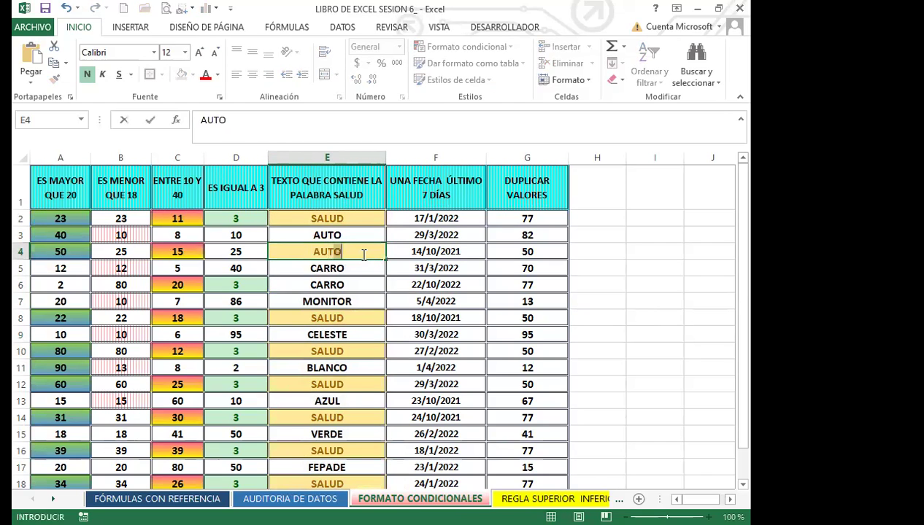
key(Return)
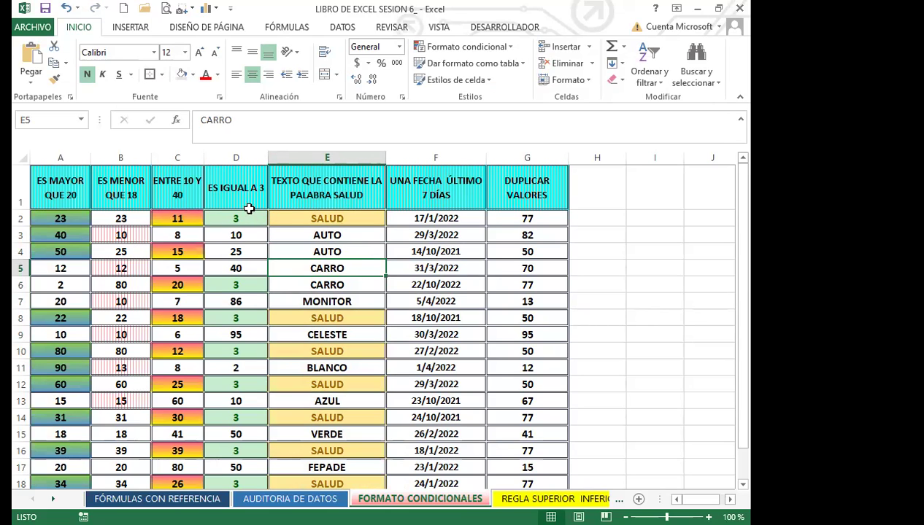
Step: Replace the text in cell E8 with MONITOR as a further test of column E's text rule
click(249, 196)
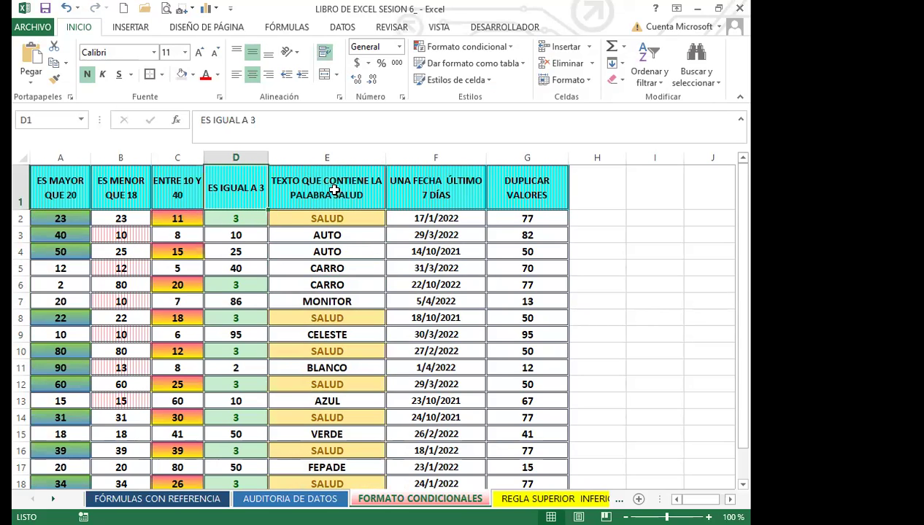
click(331, 188)
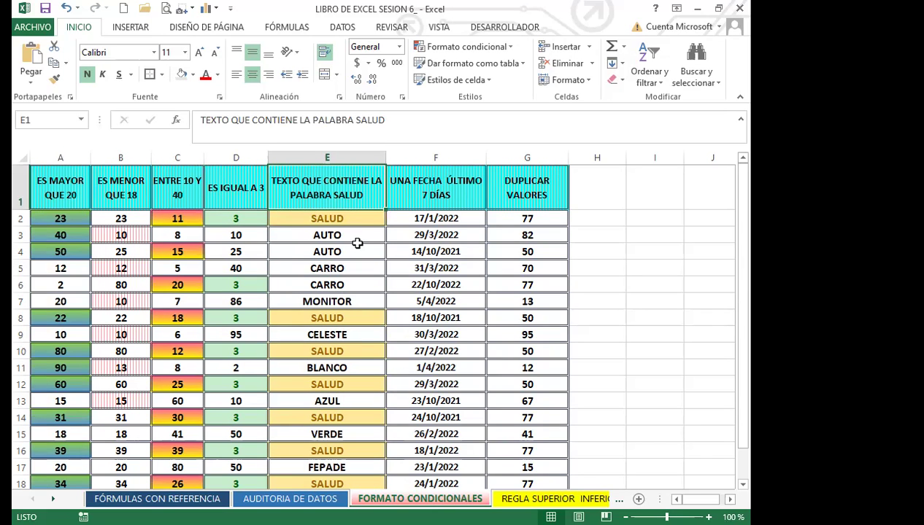
click(352, 316)
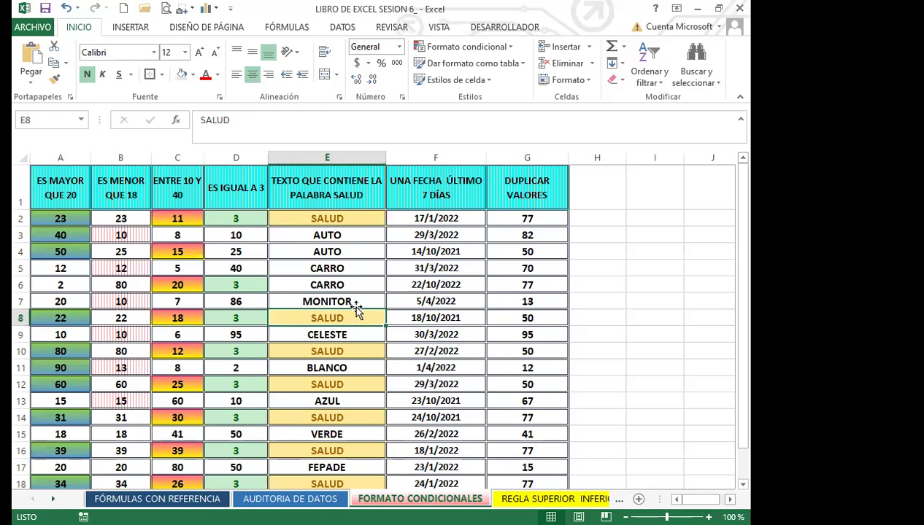
text(MONITOR)
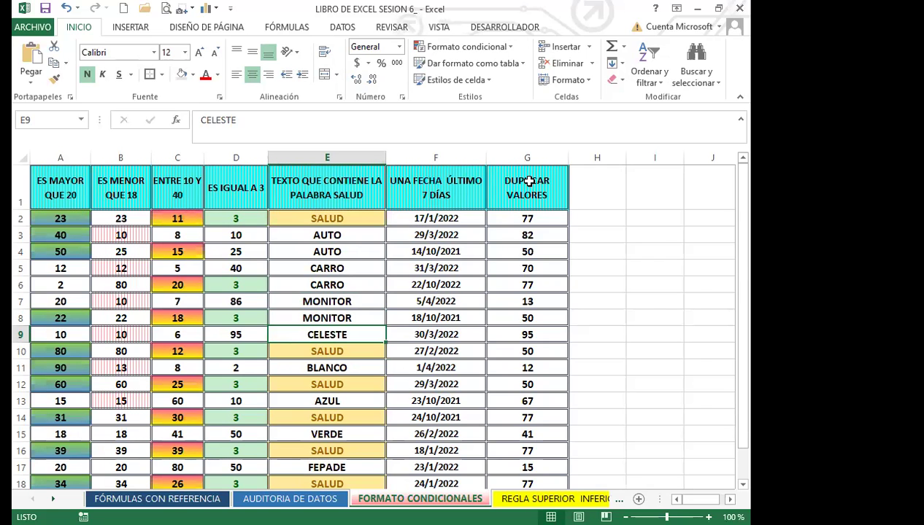
Step: Start a "Una fecha" highlight rule for the dates in cells F2:F20
drag(462, 217, 451, 456)
scroll(467, 306, up, 1)
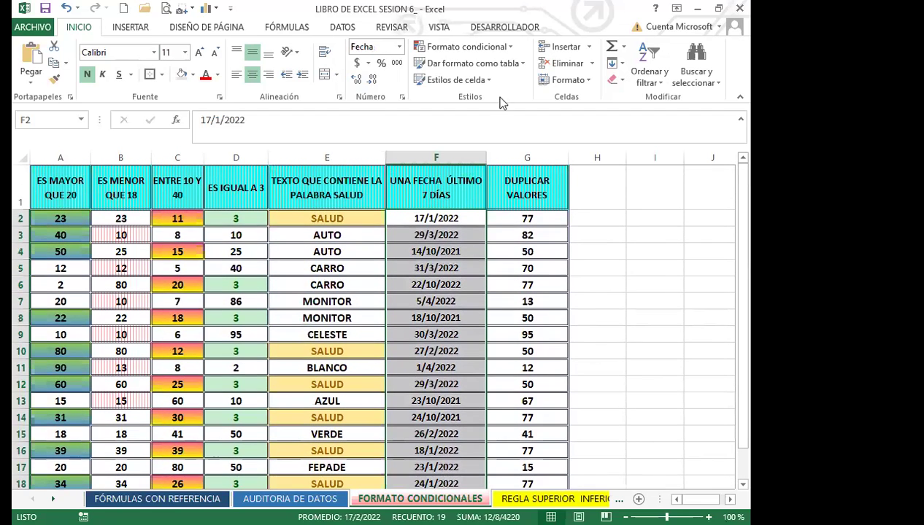
click(511, 48)
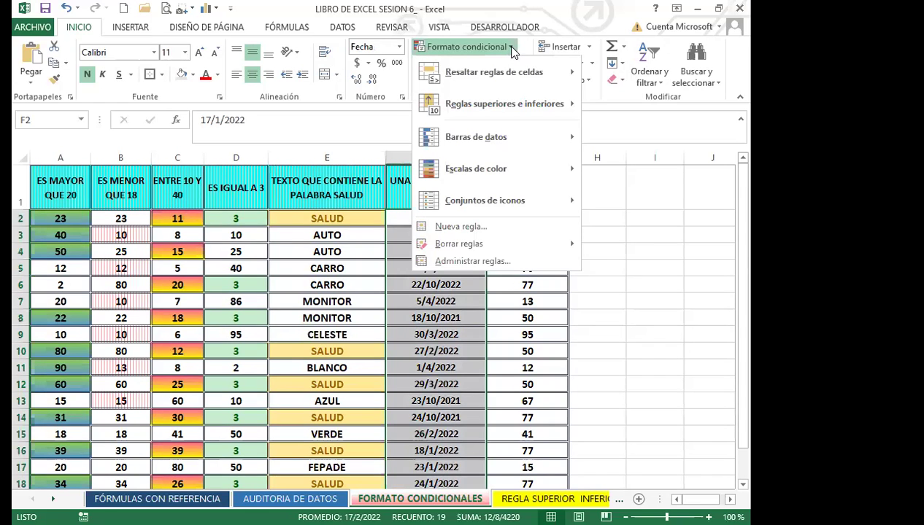
mouse_move(543, 67)
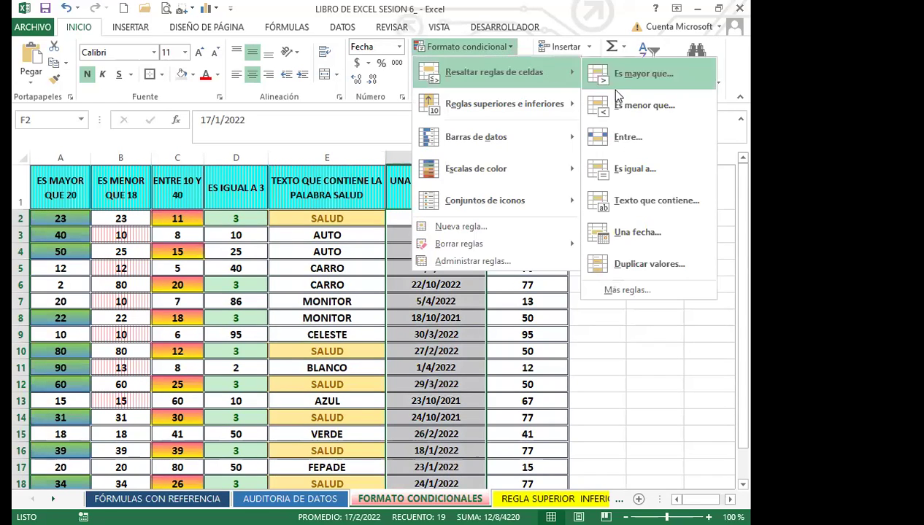
click(646, 232)
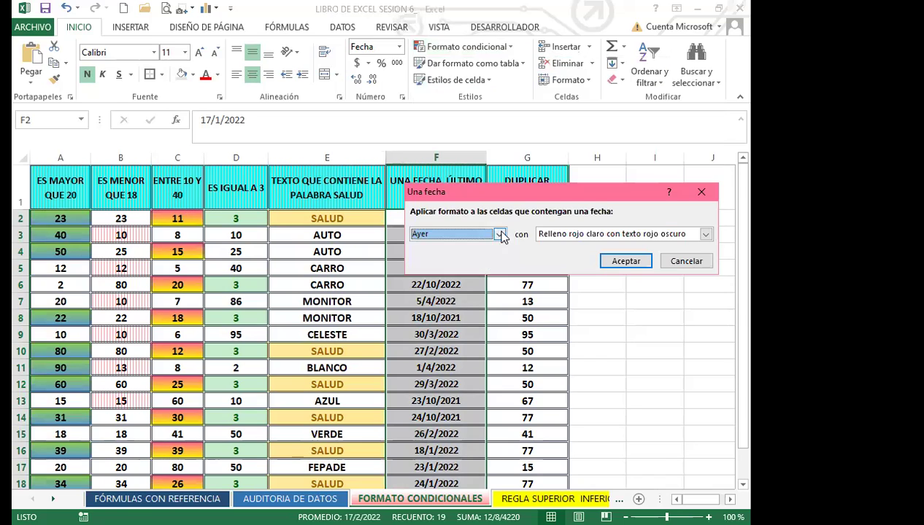
Step: Preview the date rule with Hoy, Mañana, En los últimos 7 días, Semana pasada, Semana siguiente, Mes pasado, Este mes and Mes siguiente
click(499, 234)
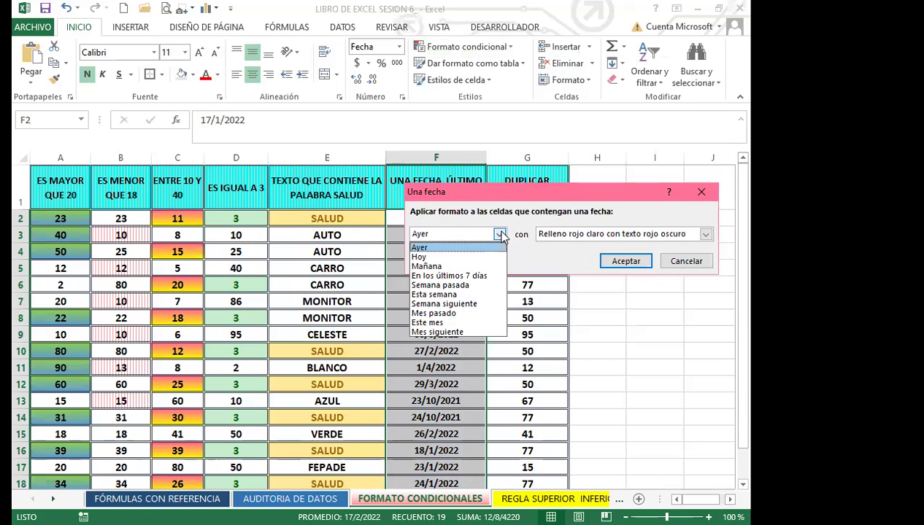
click(440, 257)
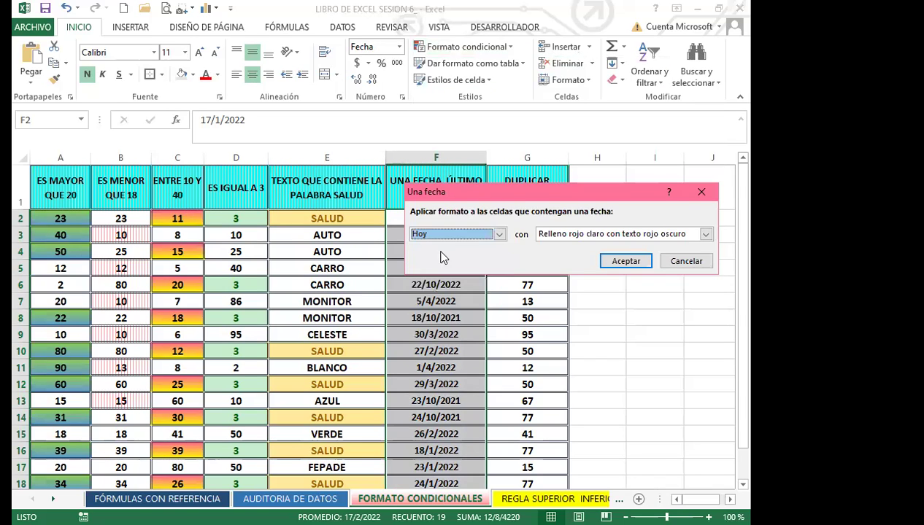
click(499, 234)
click(425, 267)
click(499, 234)
click(449, 276)
click(499, 234)
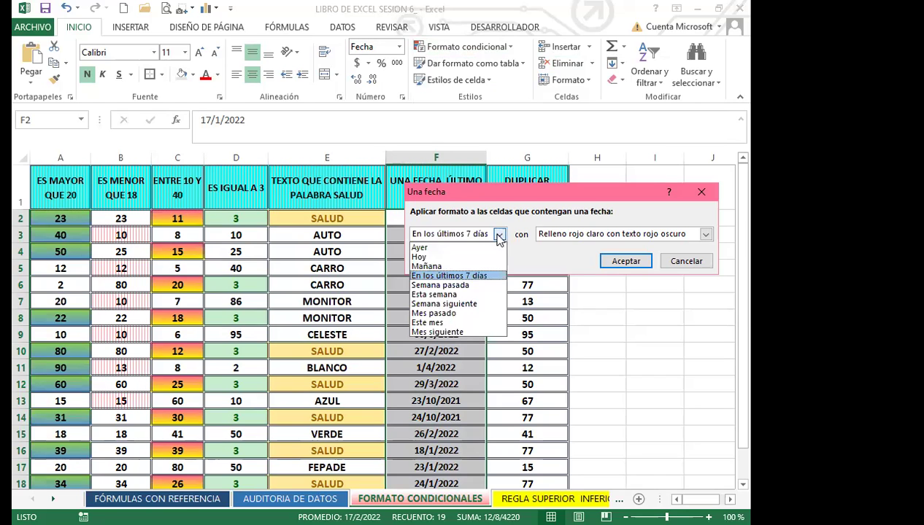
click(446, 285)
click(499, 235)
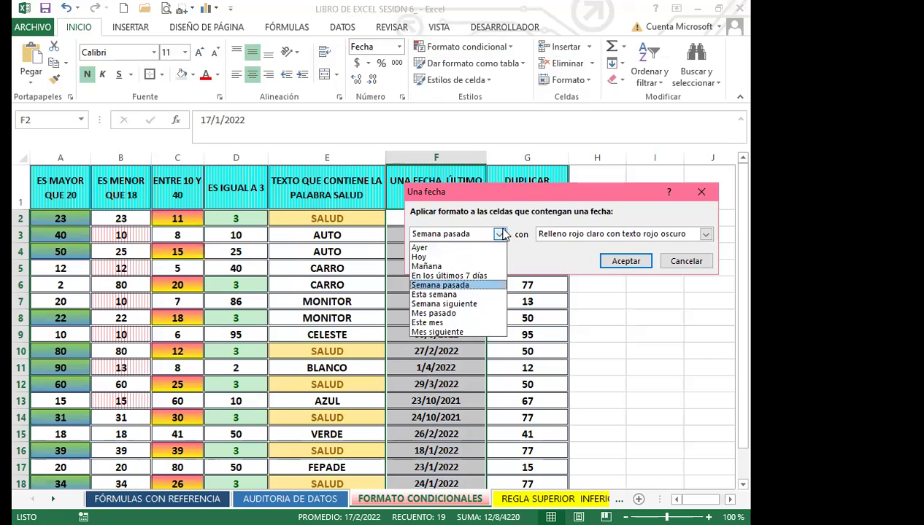
click(447, 303)
click(499, 235)
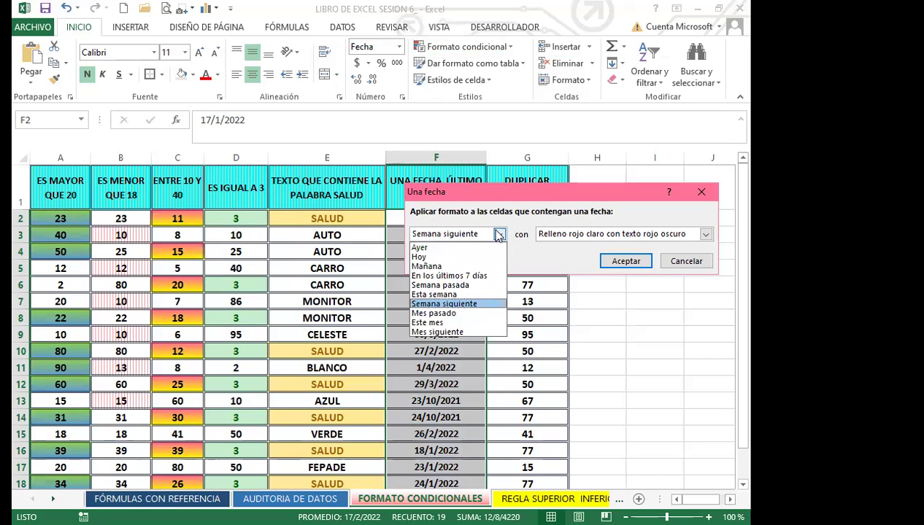
click(447, 312)
click(499, 234)
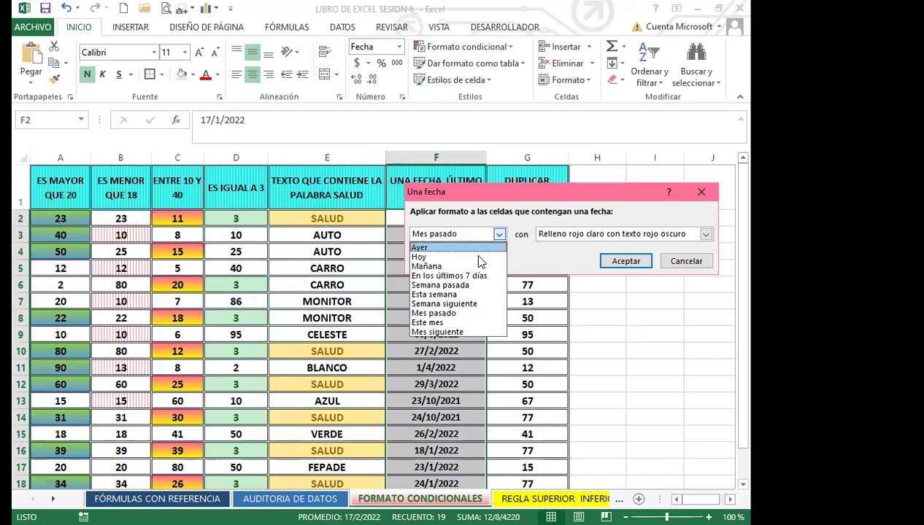
click(447, 322)
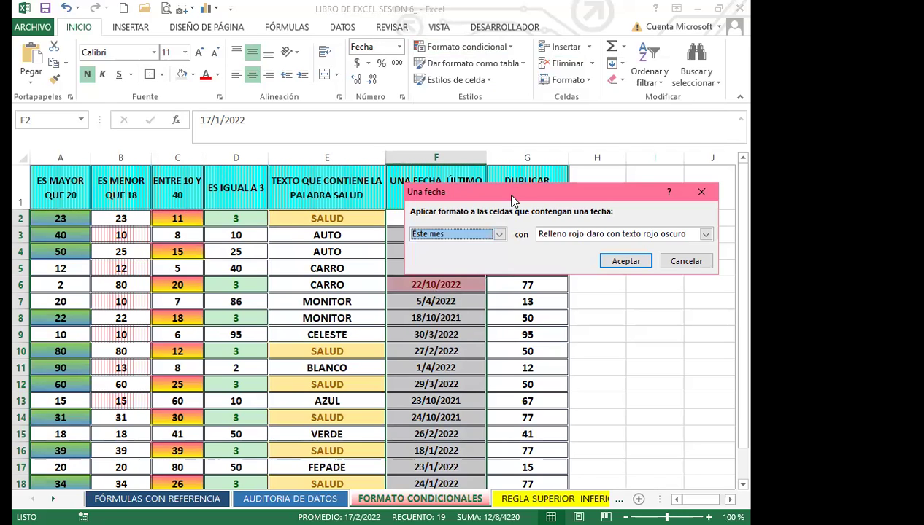
drag(474, 192, 502, 124)
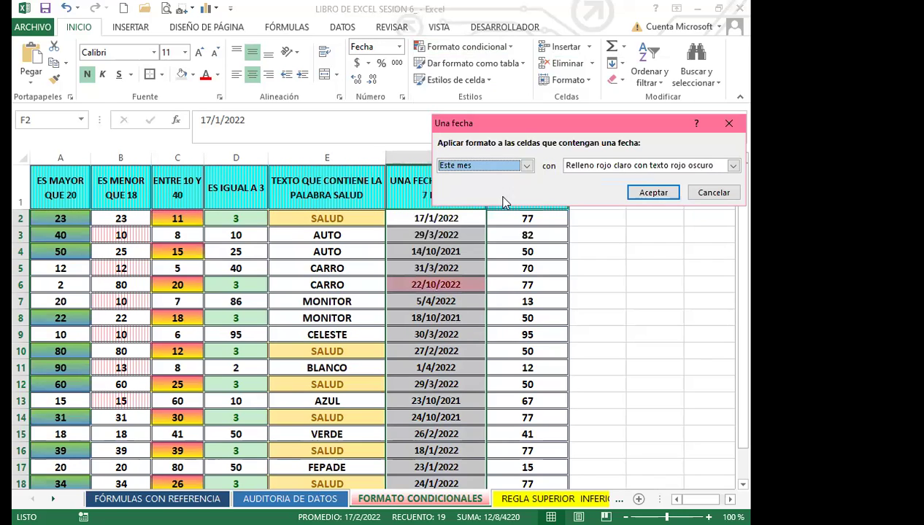
click(526, 166)
click(464, 265)
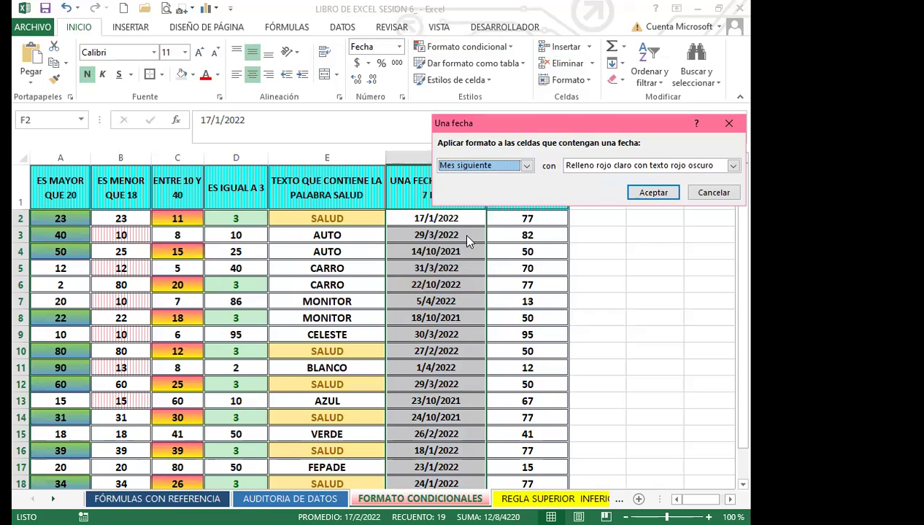
Step: Set the date rule's period to "En los últimos 7 días" and choose "Formato personalizado" as its format
click(526, 166)
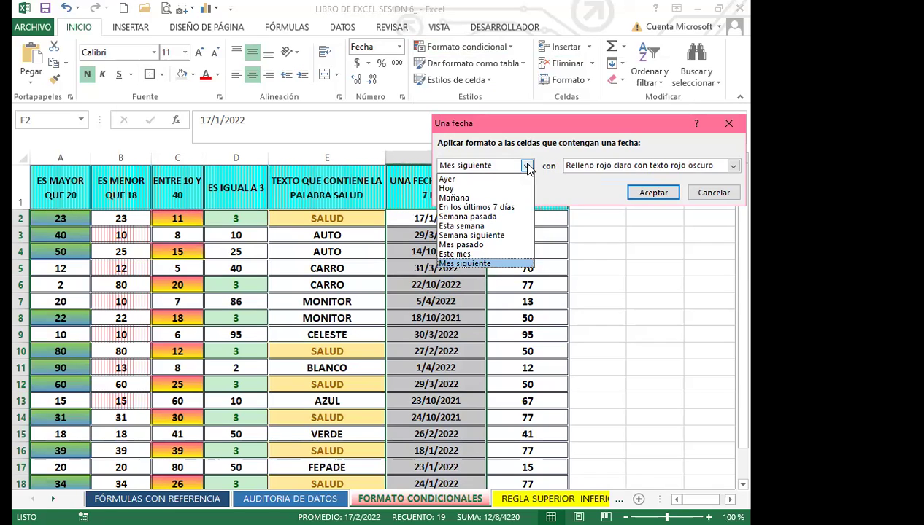
click(463, 207)
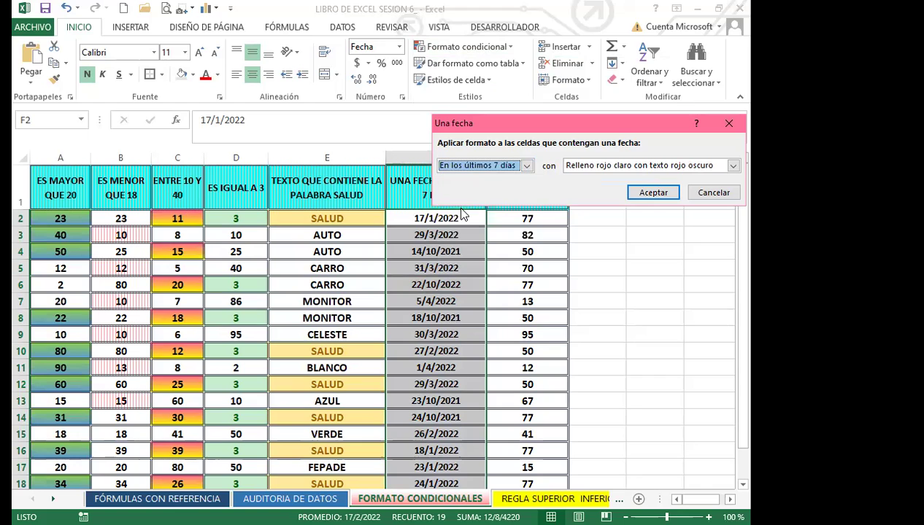
click(735, 168)
click(595, 233)
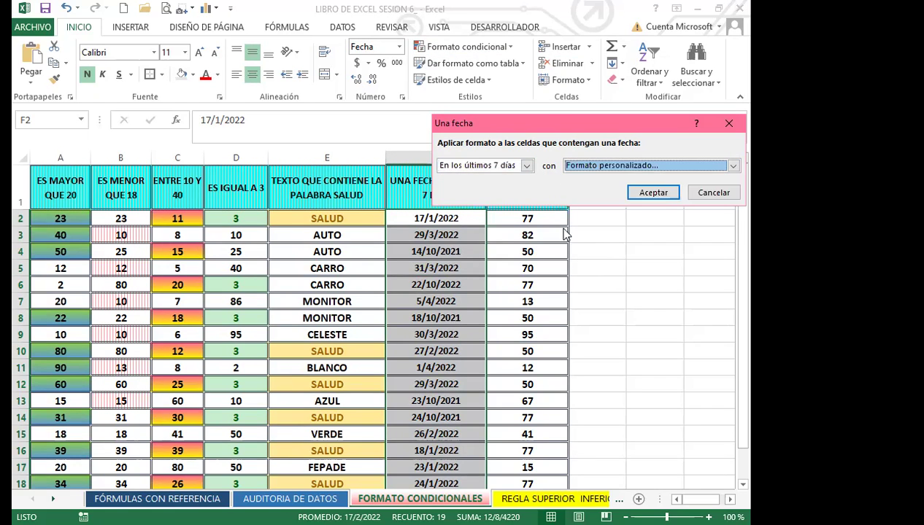
Step: Give the custom format a horizontal two-colour gradient fill from dark orange to white and apply the date rule to column F
click(381, 241)
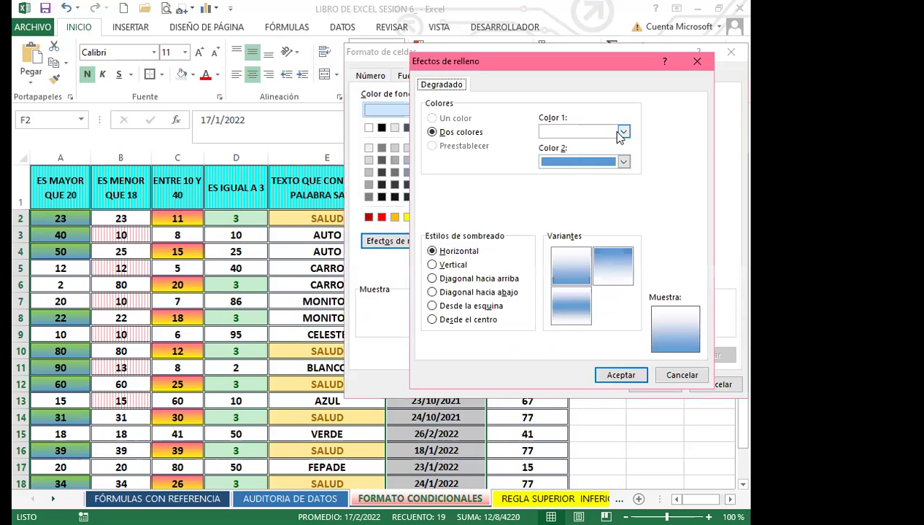
click(624, 132)
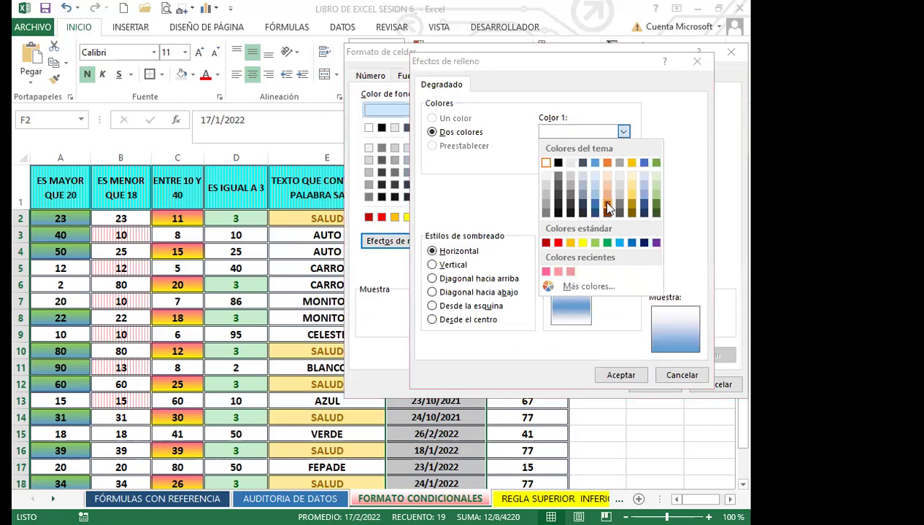
click(607, 206)
click(621, 162)
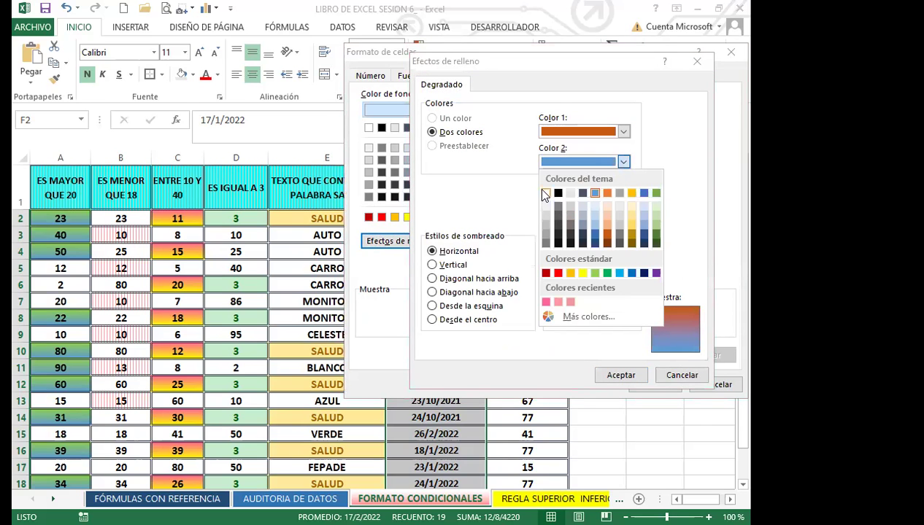
click(540, 188)
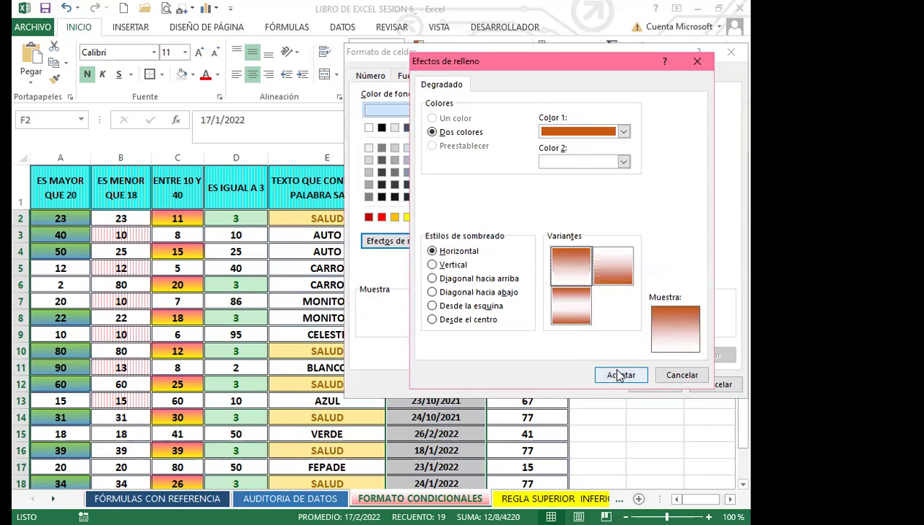
click(616, 375)
click(651, 381)
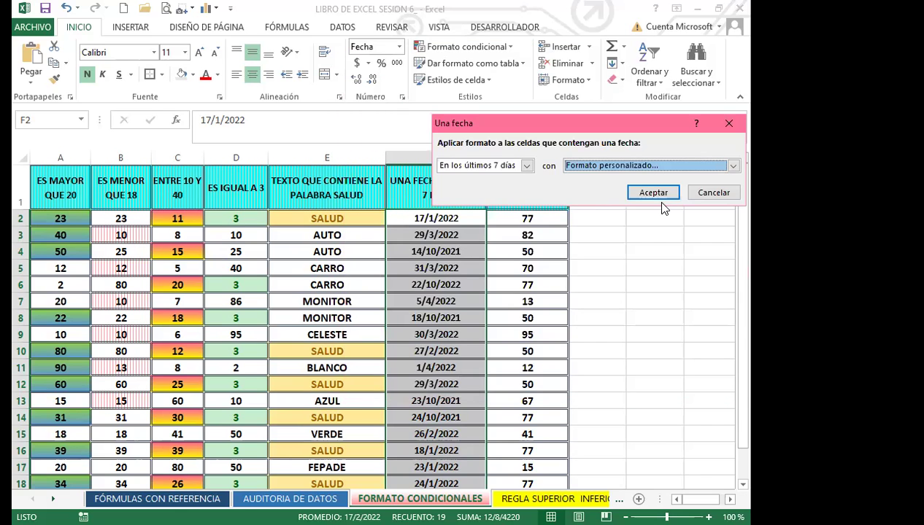
key(Return)
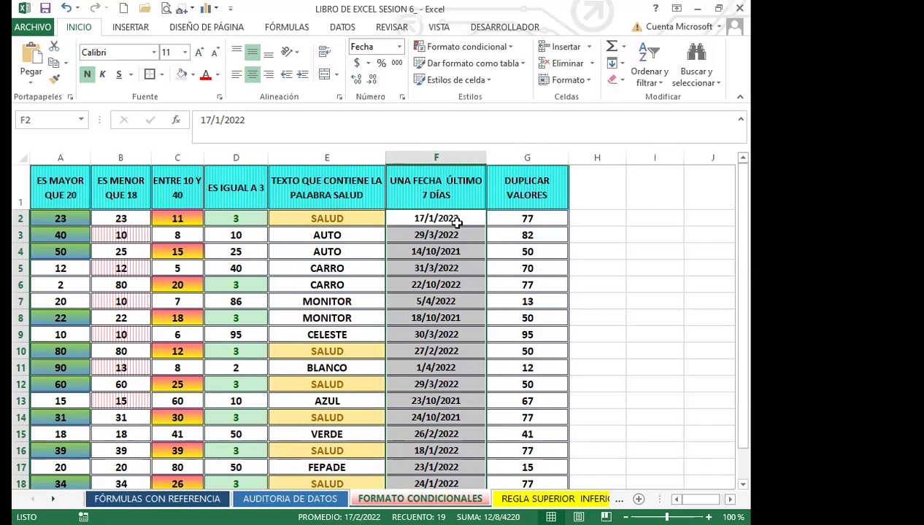
scroll(460, 384, down, 2)
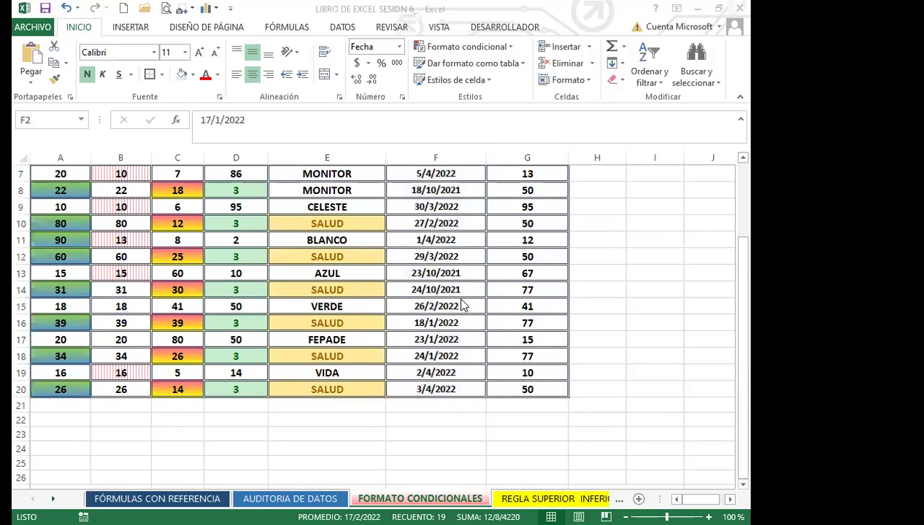
Step: Enter the date 17/10/2022 in cell F10 of the last-7-days column
scroll(455, 295, up, 2)
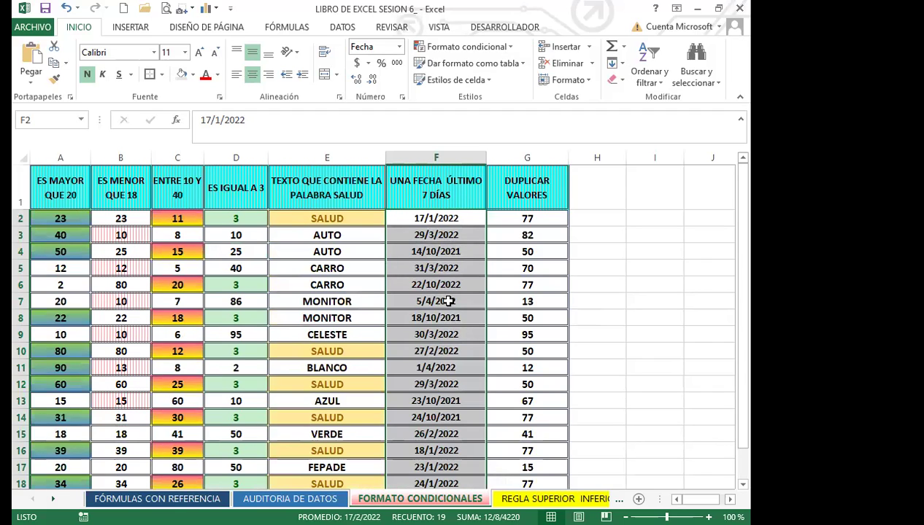
click(452, 286)
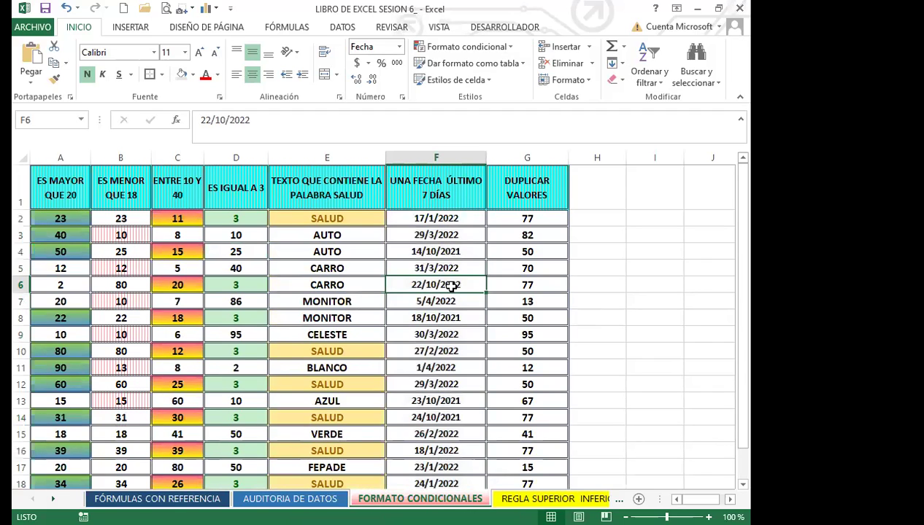
click(432, 349)
text(1)
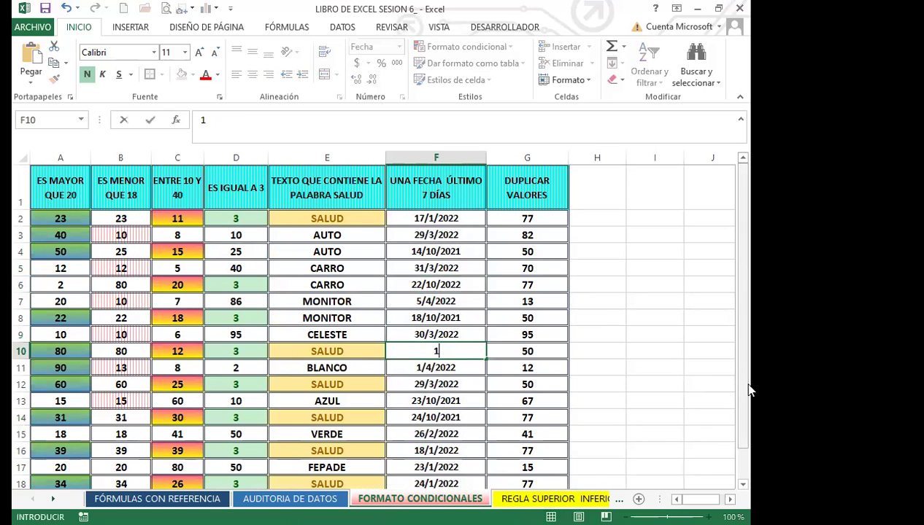
text(7/10/2022)
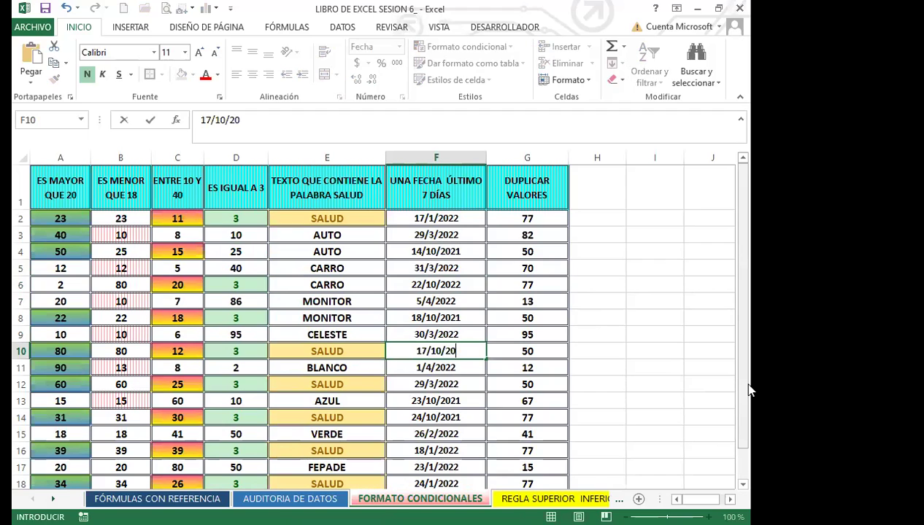
key(Return)
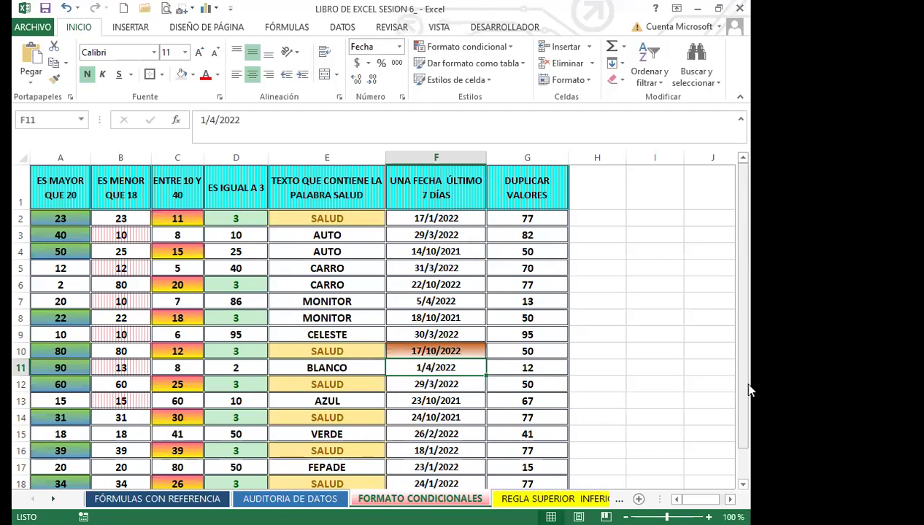
Step: Replace the date in cell F14 with 16/10/2022
click(449, 419)
text(16)
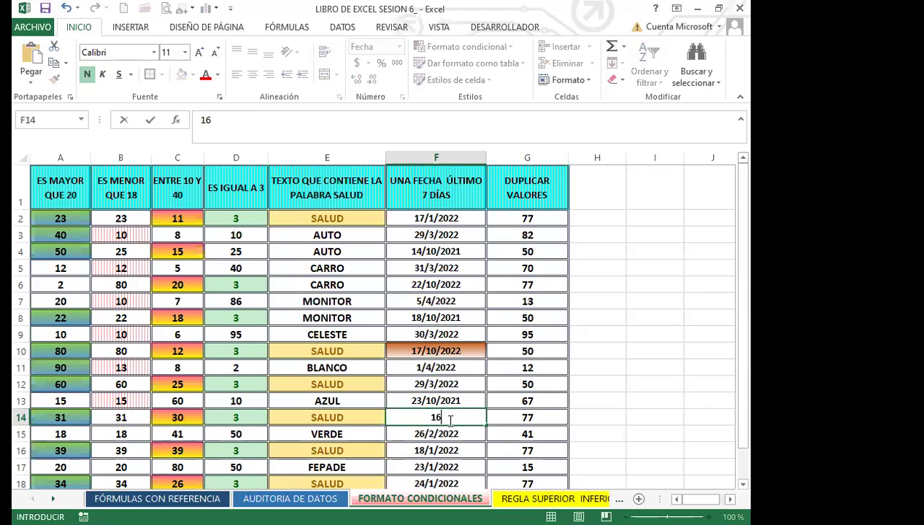
text(/10/)
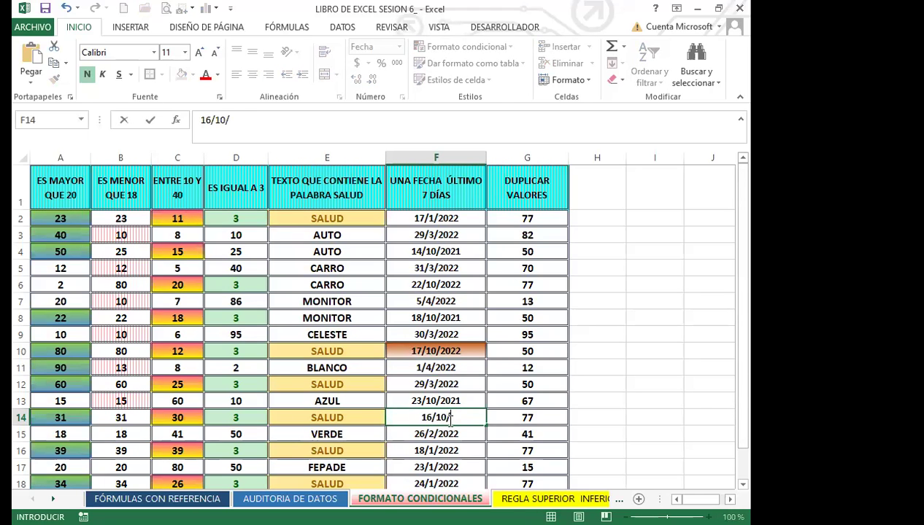
text(2055)
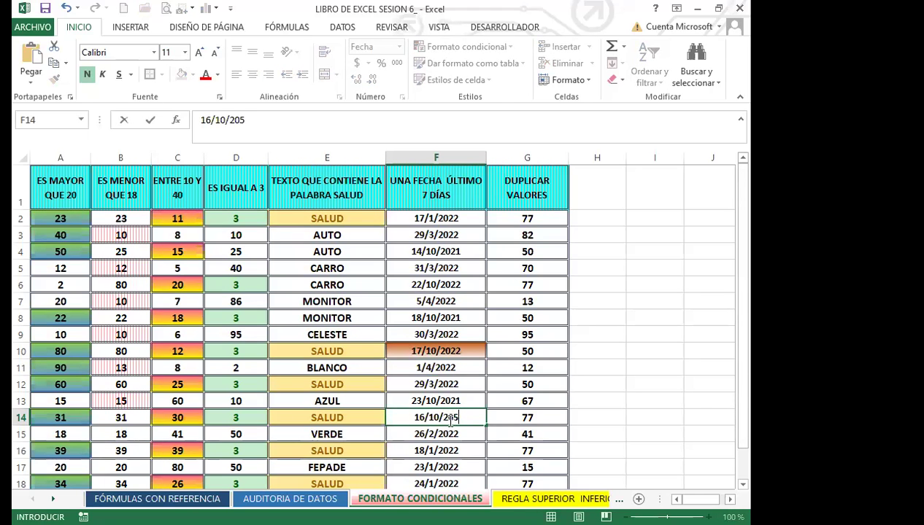
key(BackSpace)
key(BackSpace)
text(22)
key(Return)
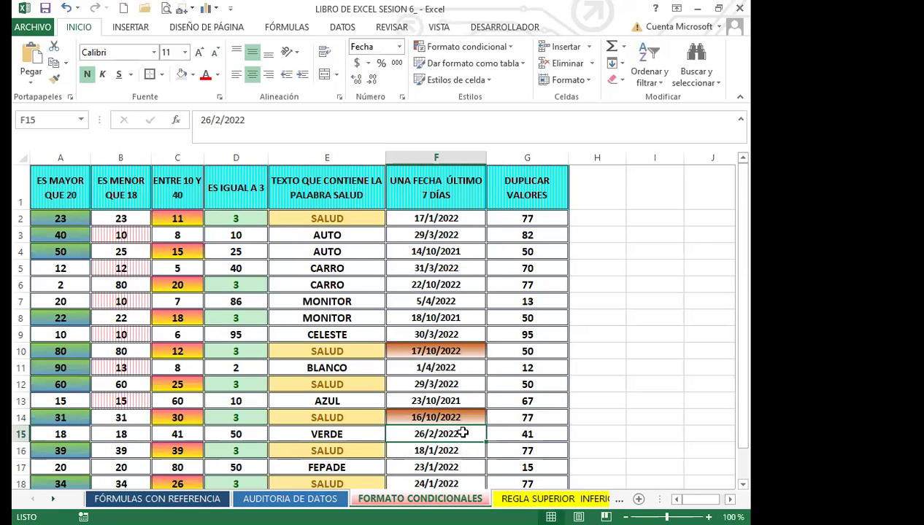
Step: Change the date in cell F17 to 15/10/2022
key(Down)
key(Down)
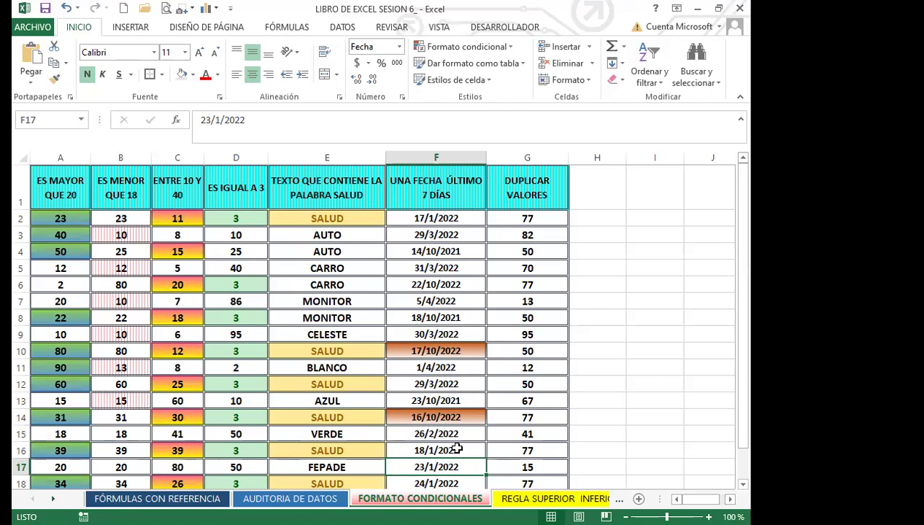
text(15/)
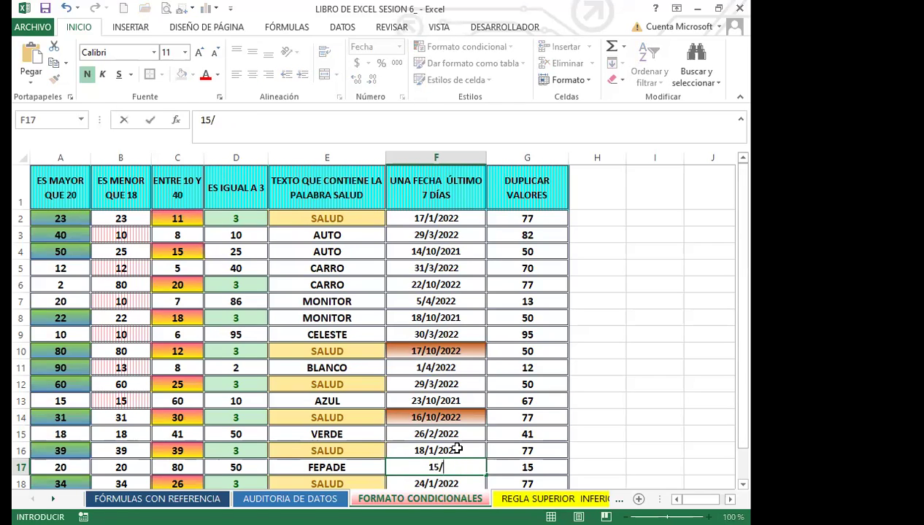
text(10/2022)
key(Return)
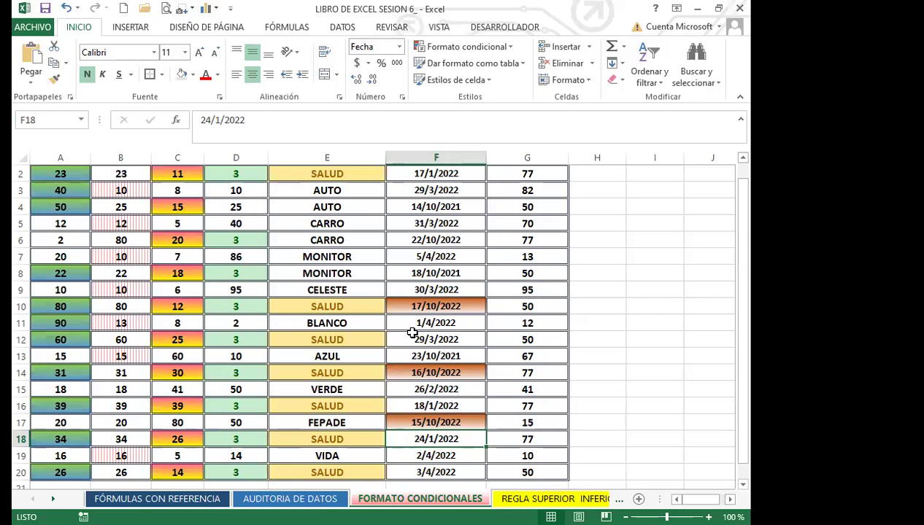
Step: Set the date in cell F6 to 14/10/2022
click(439, 235)
text(14/2)
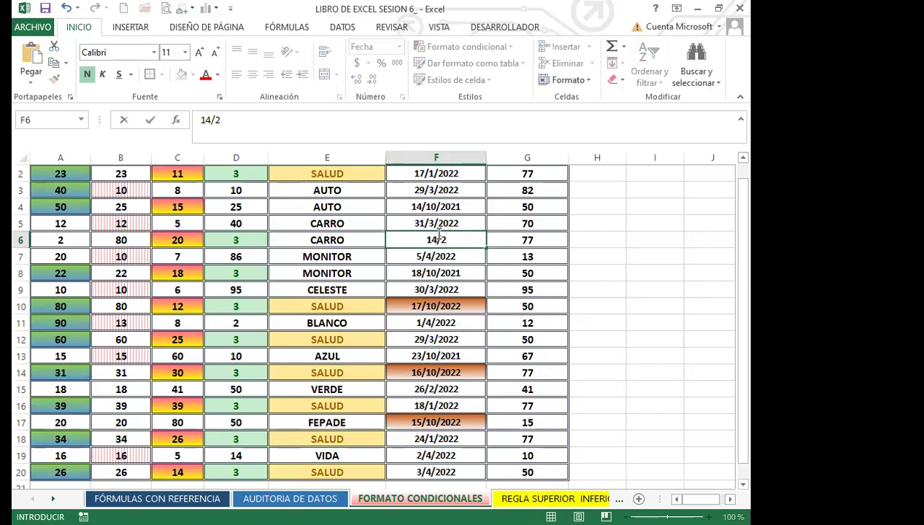
key(BackSpace)
text(12)
key(BackSpace)
text(0/20122)
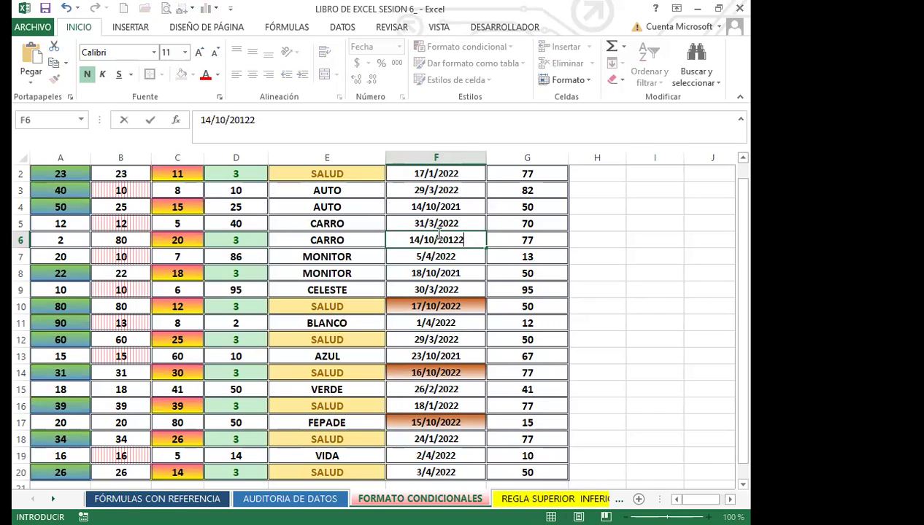
key(BackSpace)
key(BackSpace)
key(BackSpace)
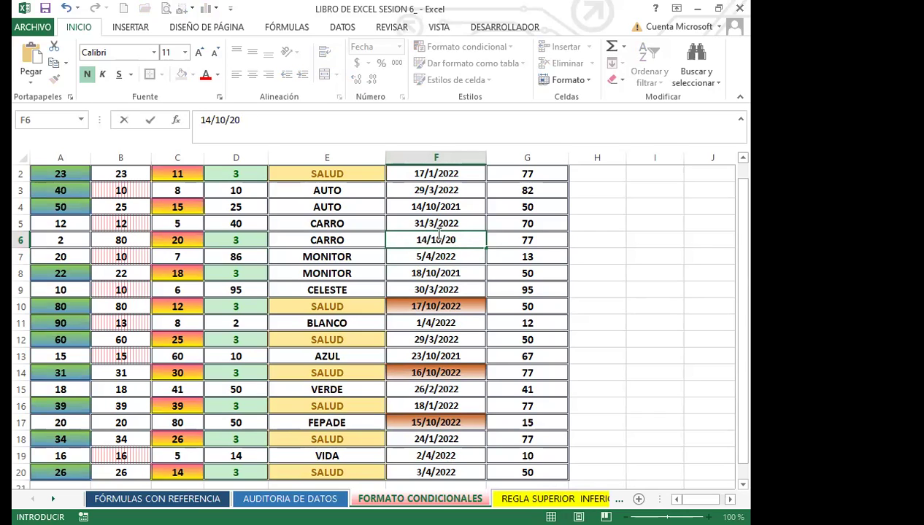
text(22)
key(Return)
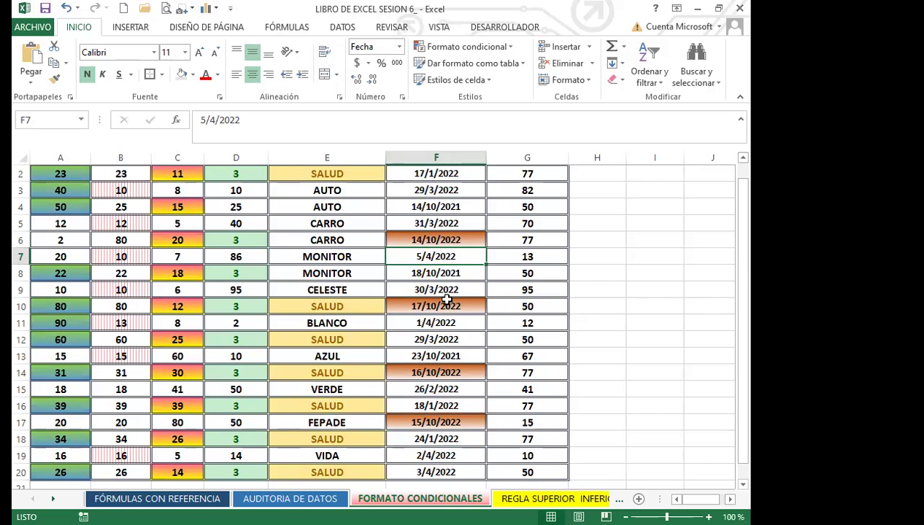
scroll(446, 300, up, 1)
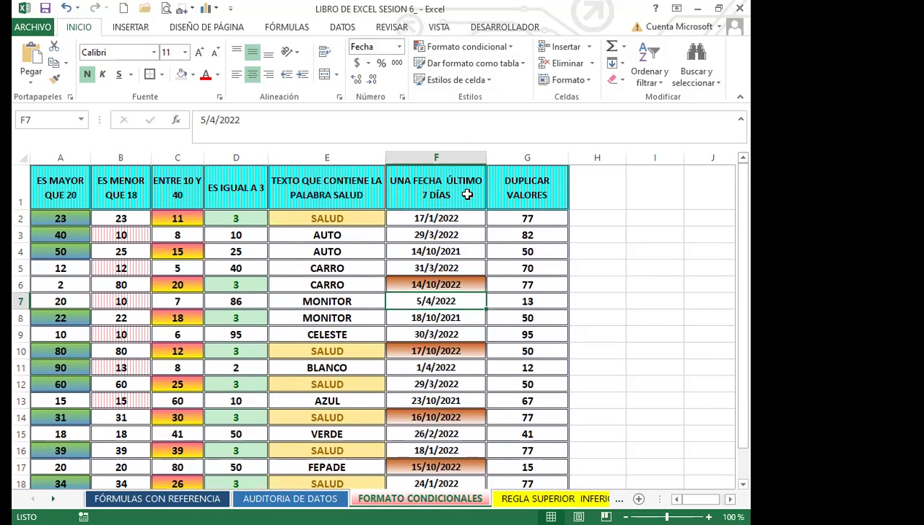
scroll(446, 380, down, 2)
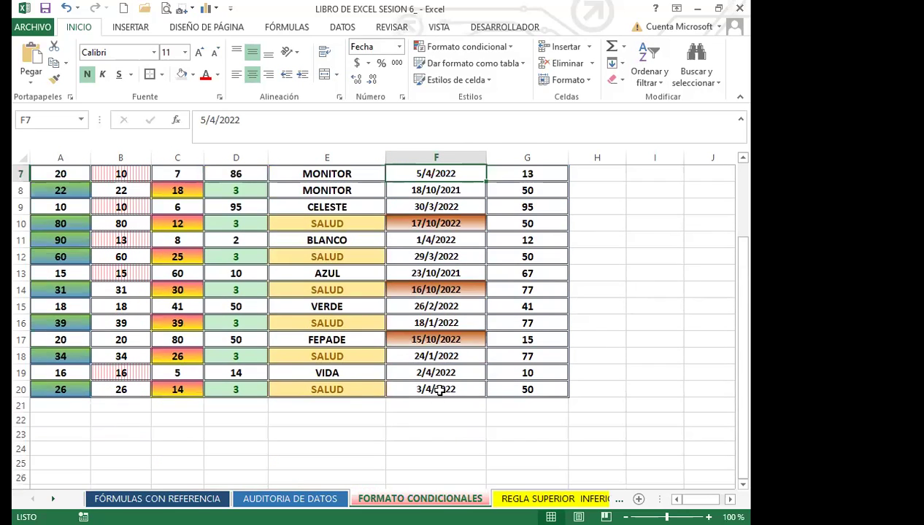
scroll(446, 357, up, 2)
scroll(447, 416, down, 2)
click(456, 373)
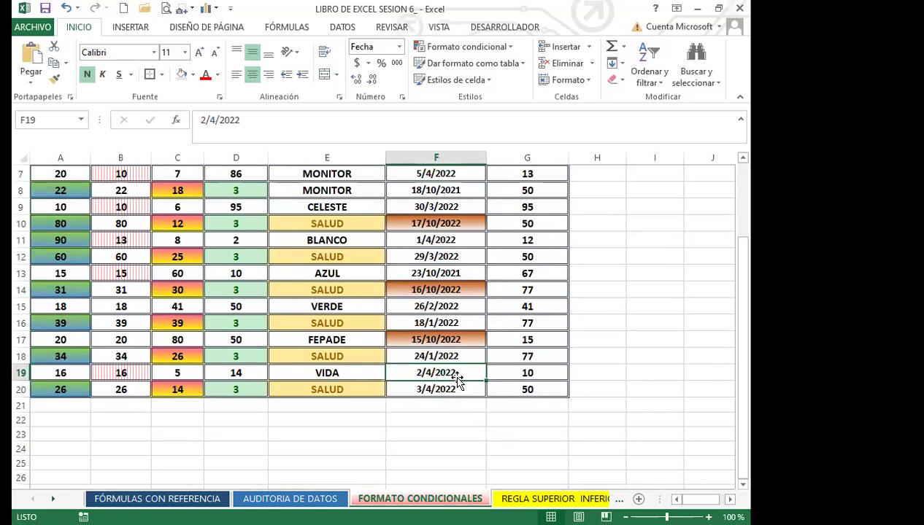
scroll(447, 306, up, 2)
click(442, 268)
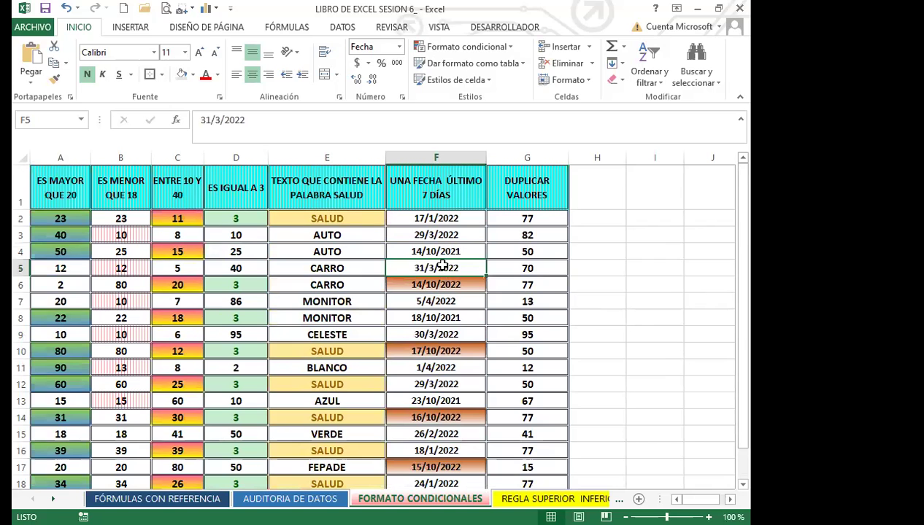
Step: Create a duplicate-values conditional formatting rule for G2:G20 and choose a custom format for the duplicates
drag(540, 219, 534, 458)
scroll(500, 256, up, 1)
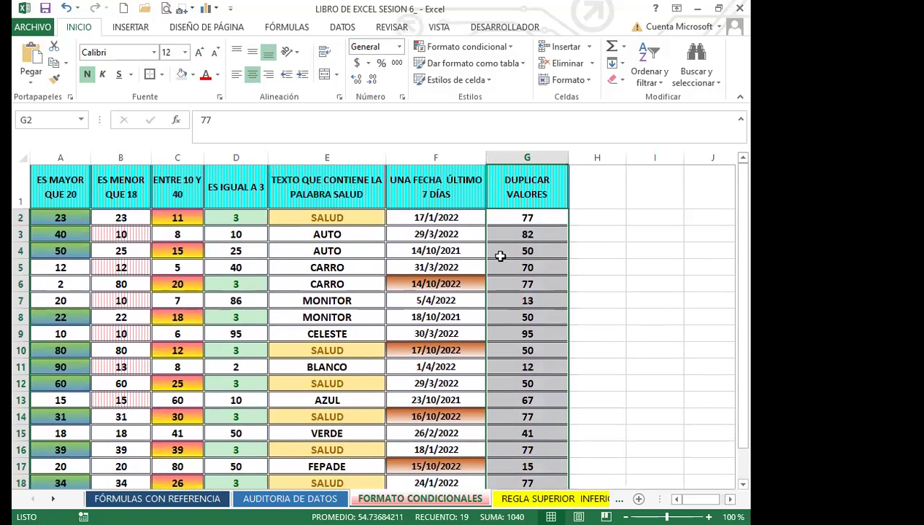
click(467, 47)
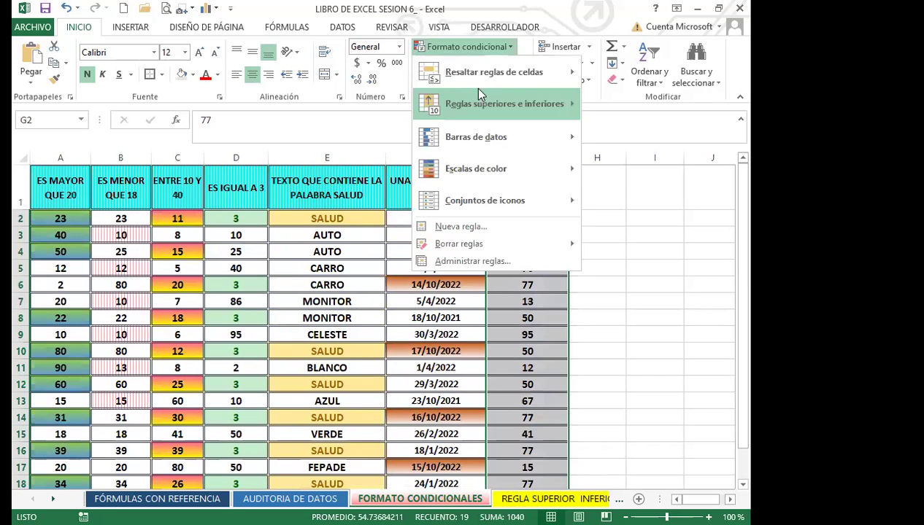
mouse_move(487, 72)
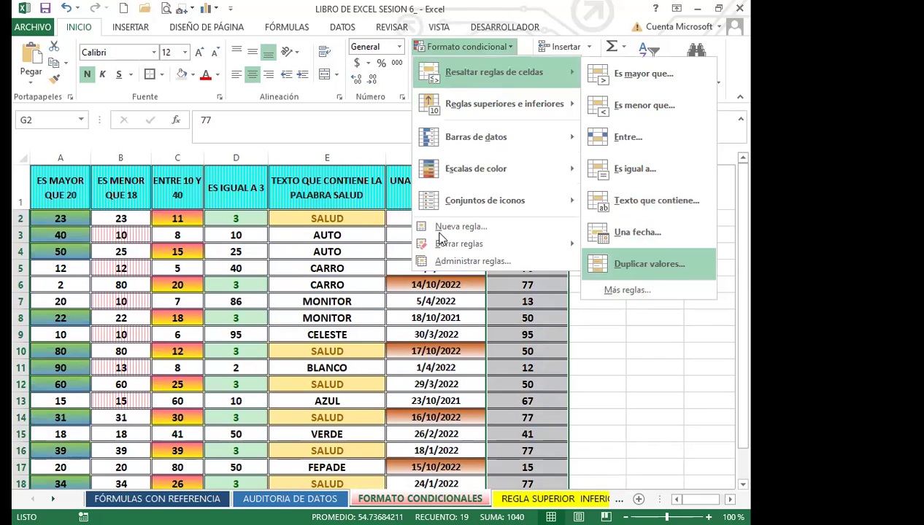
key(Return)
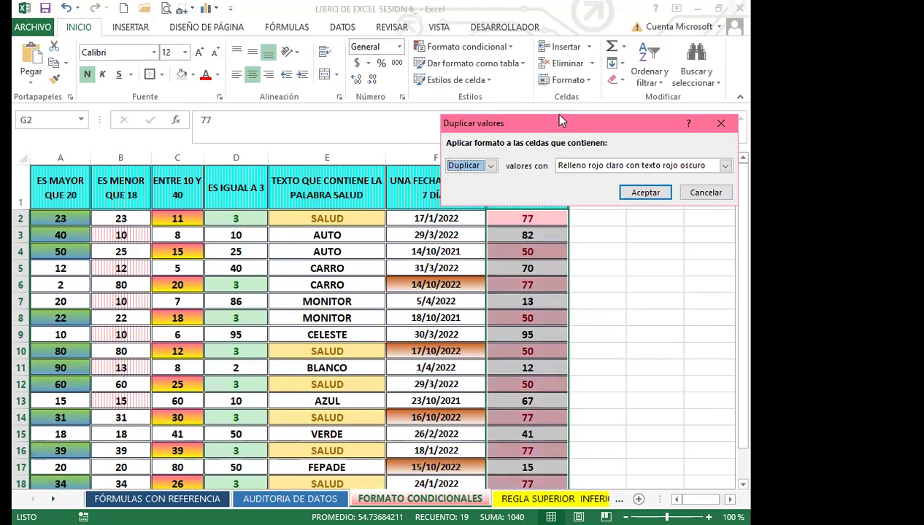
drag(561, 121, 564, 42)
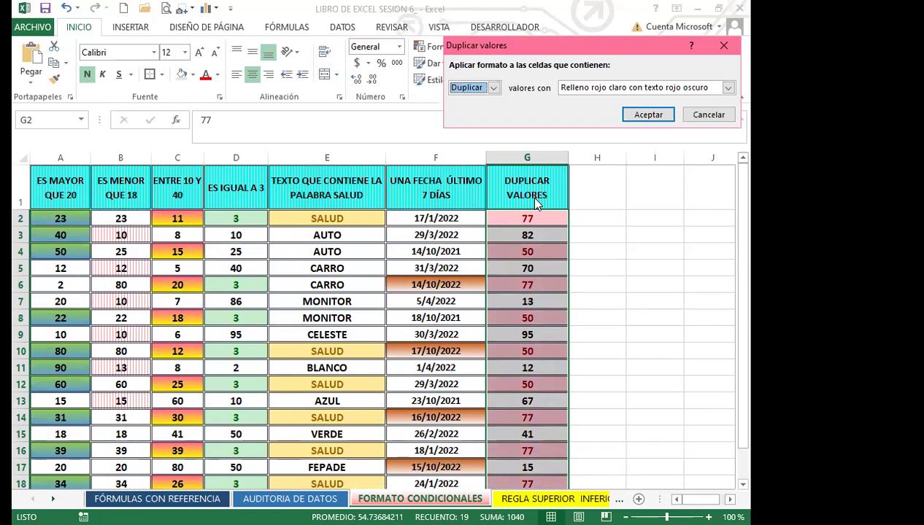
click(729, 87)
click(587, 161)
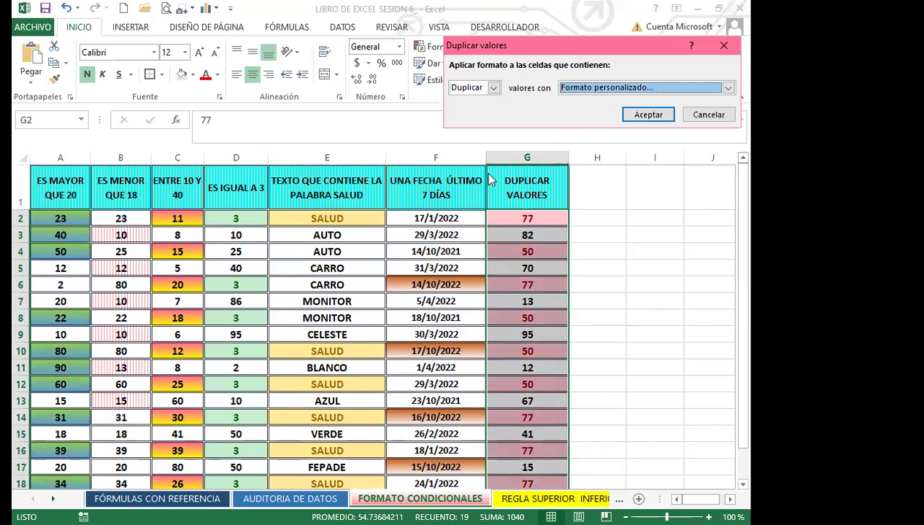
Step: Give the duplicates a fill pattern of thin horizontal stripes in standard orange, and apply the rule
click(669, 96)
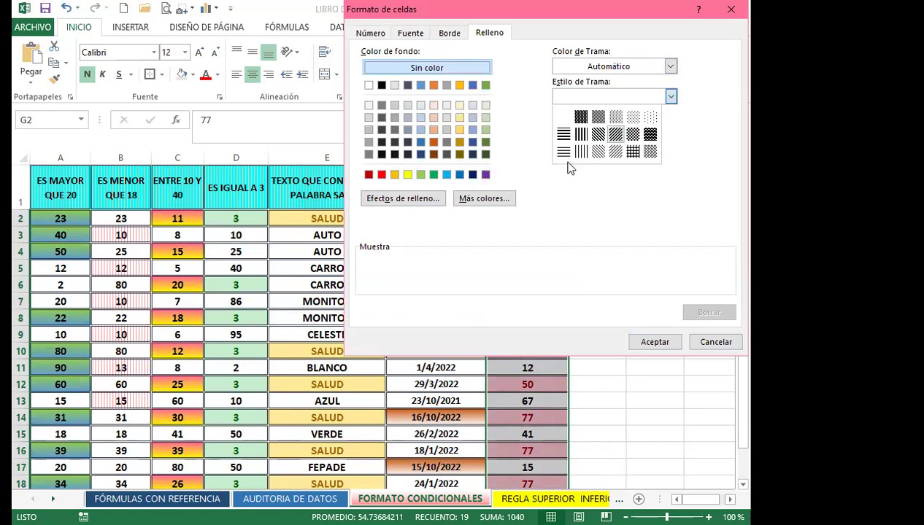
click(672, 67)
click(671, 67)
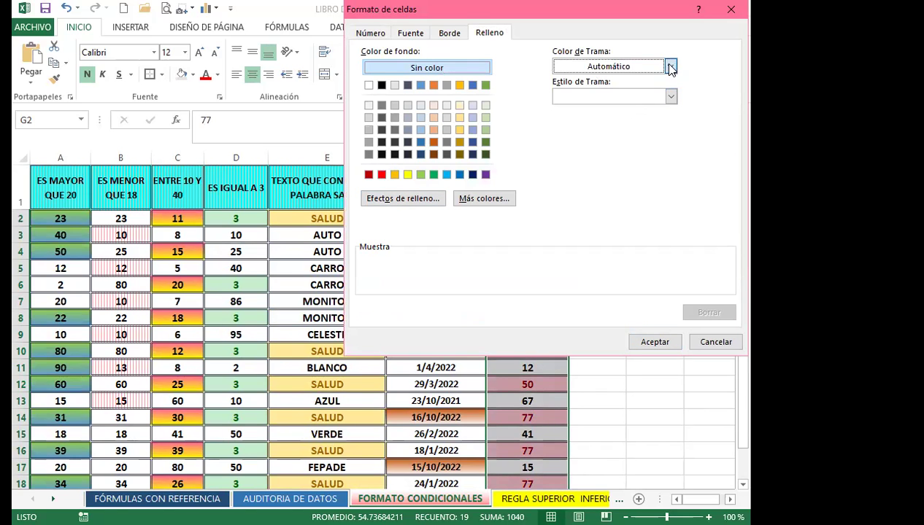
click(671, 68)
click(571, 224)
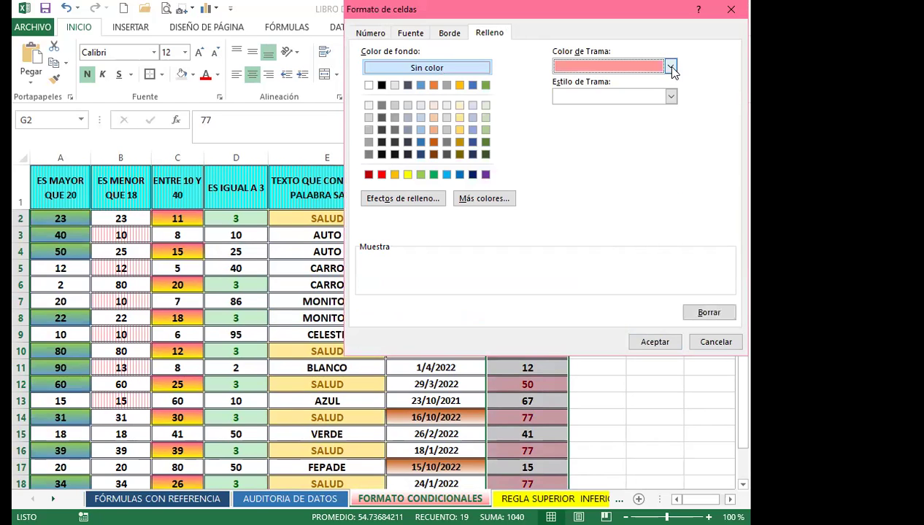
click(642, 70)
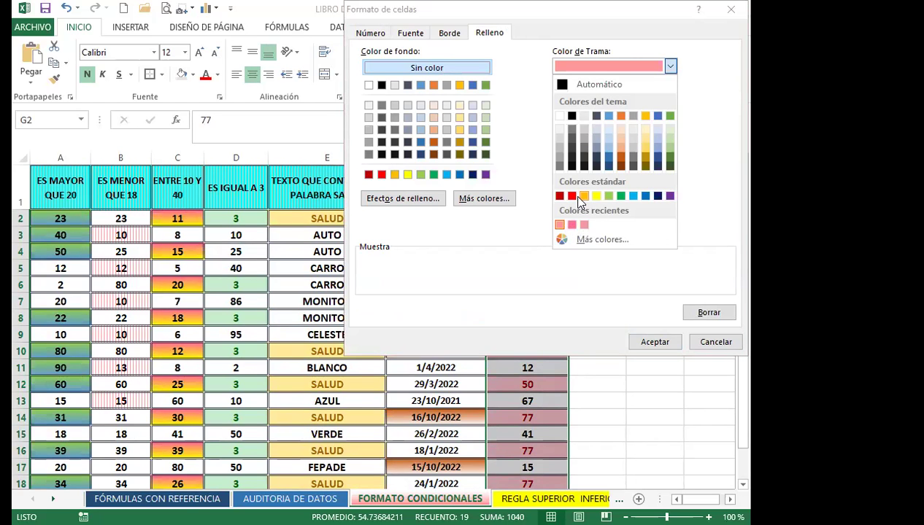
click(584, 196)
click(671, 97)
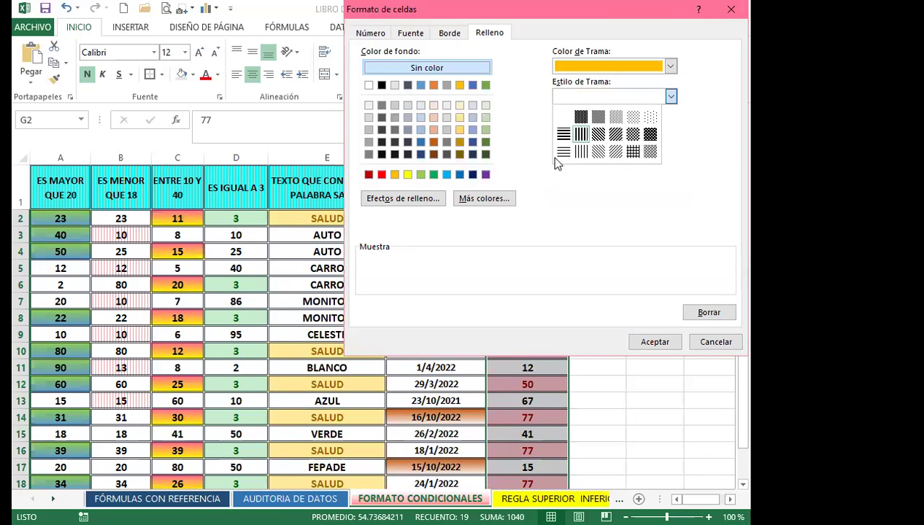
click(563, 151)
click(655, 342)
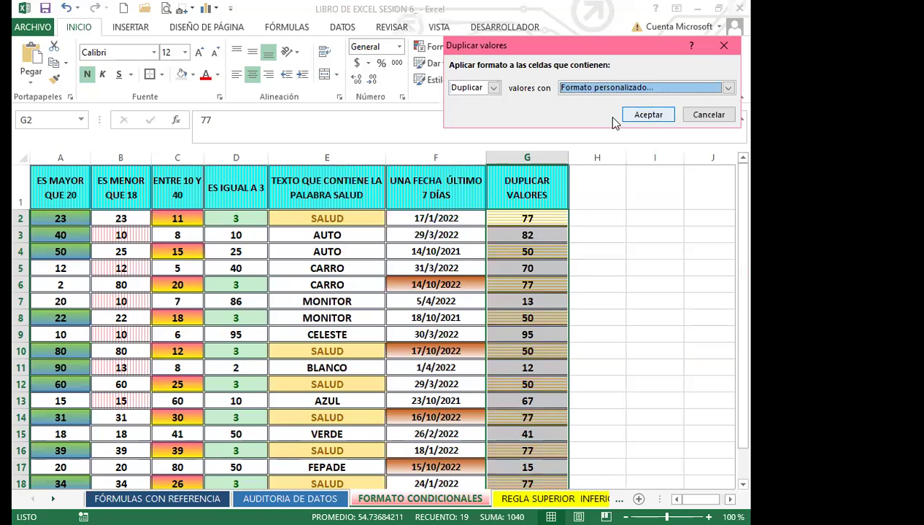
click(648, 115)
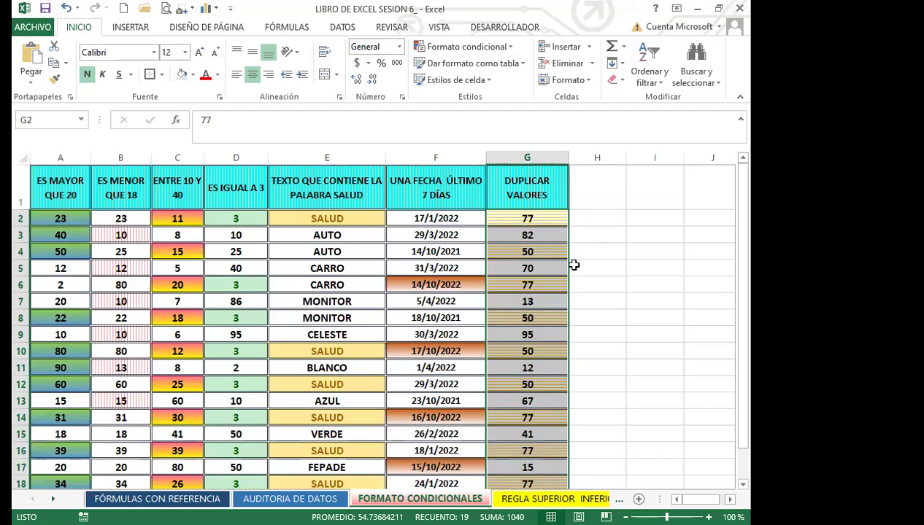
scroll(558, 365, down, 3)
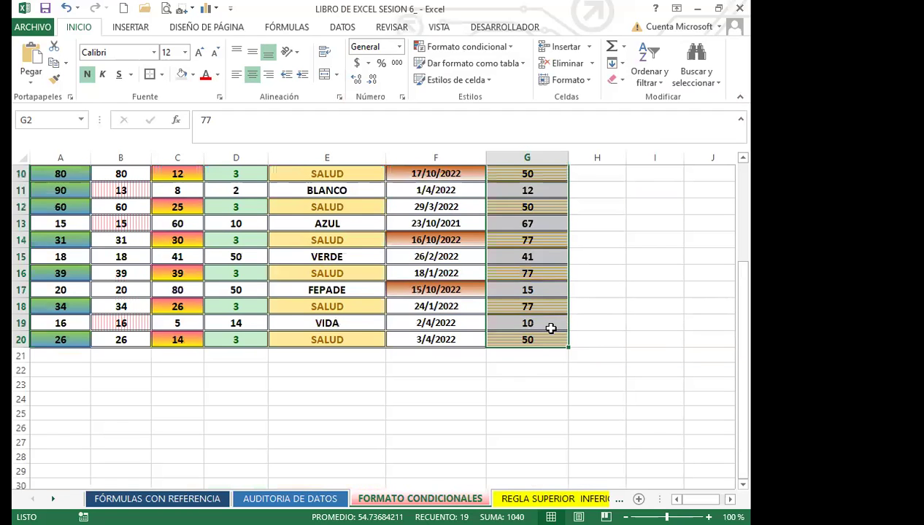
scroll(547, 285, up, 3)
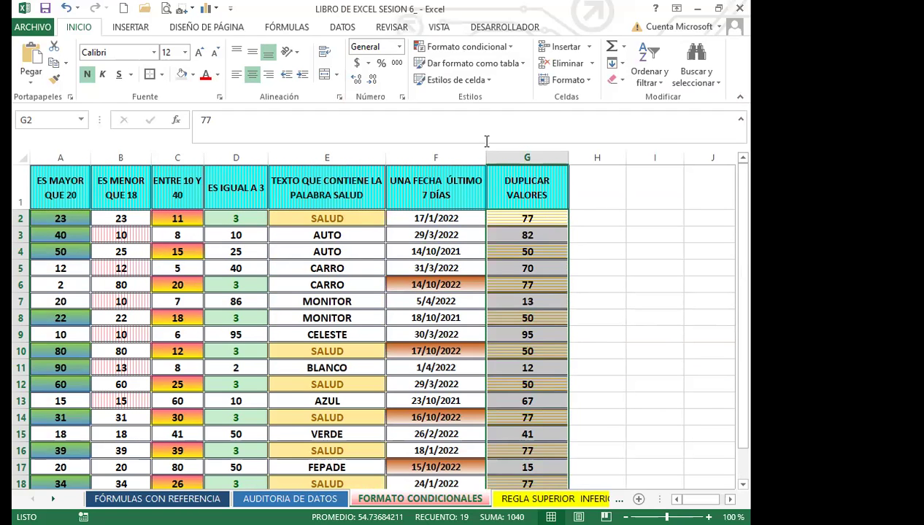
Step: Create a conditional formatting rule for the unique values in G2:G20 and choose a custom format for them
click(511, 47)
mouse_move(532, 72)
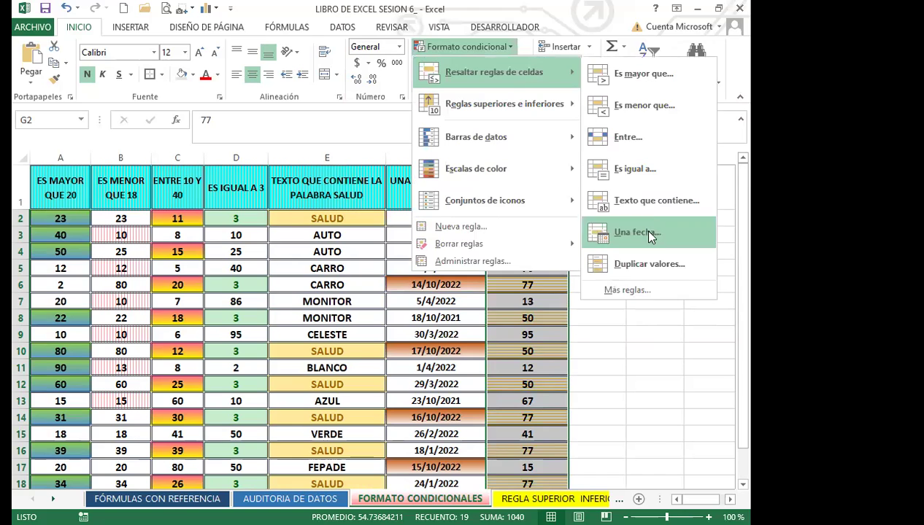
click(626, 263)
click(493, 87)
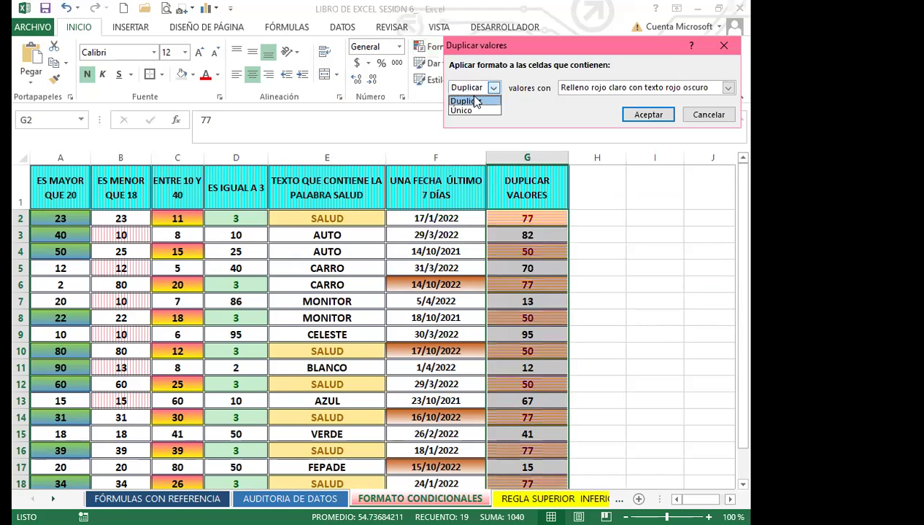
click(467, 111)
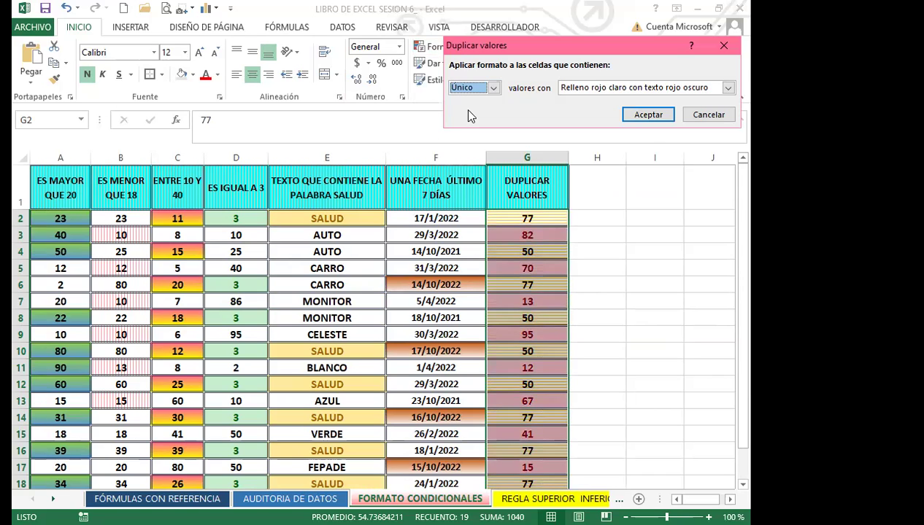
click(727, 88)
click(598, 157)
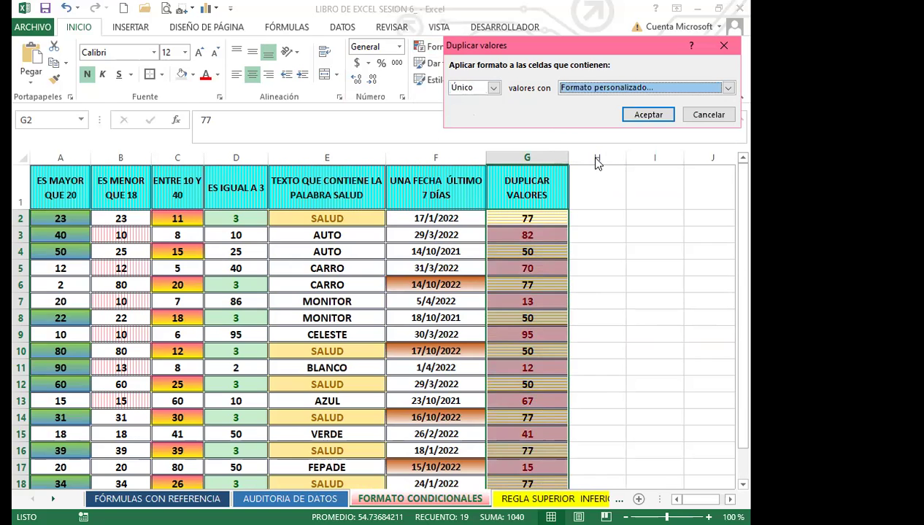
Step: Fill the unique values with a horizontal two-color gradient from dark gray to light gray, and apply the rule
click(402, 197)
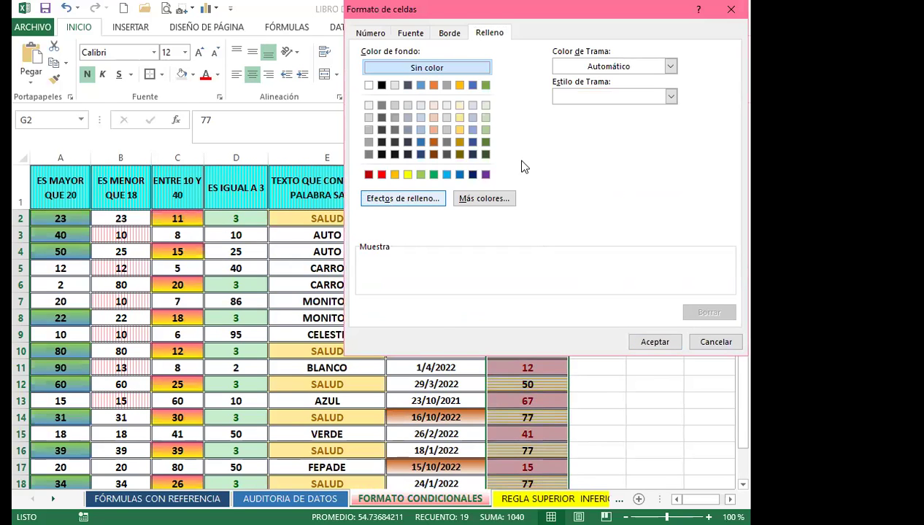
click(653, 79)
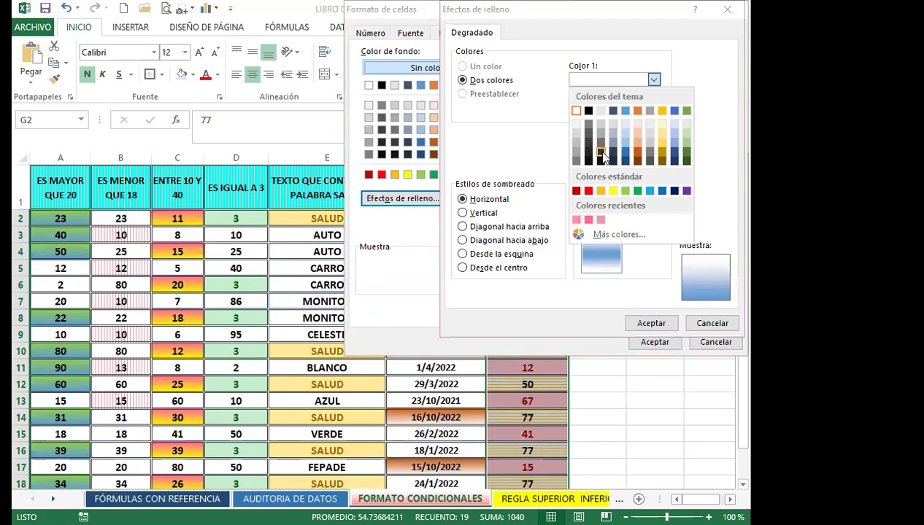
click(601, 154)
click(653, 109)
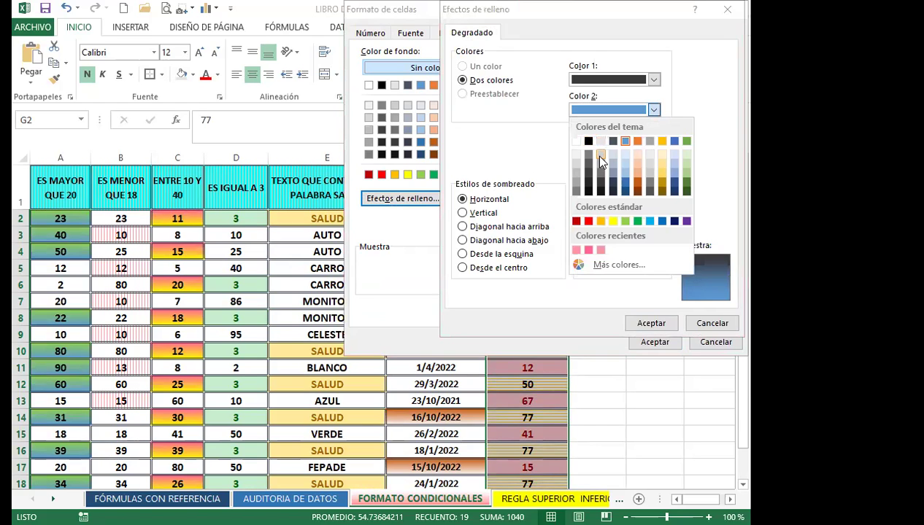
click(600, 154)
click(651, 324)
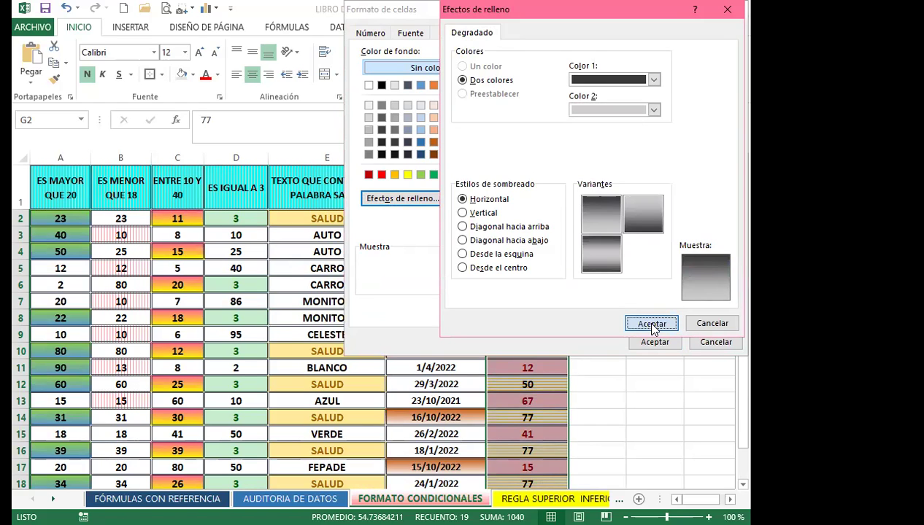
click(654, 342)
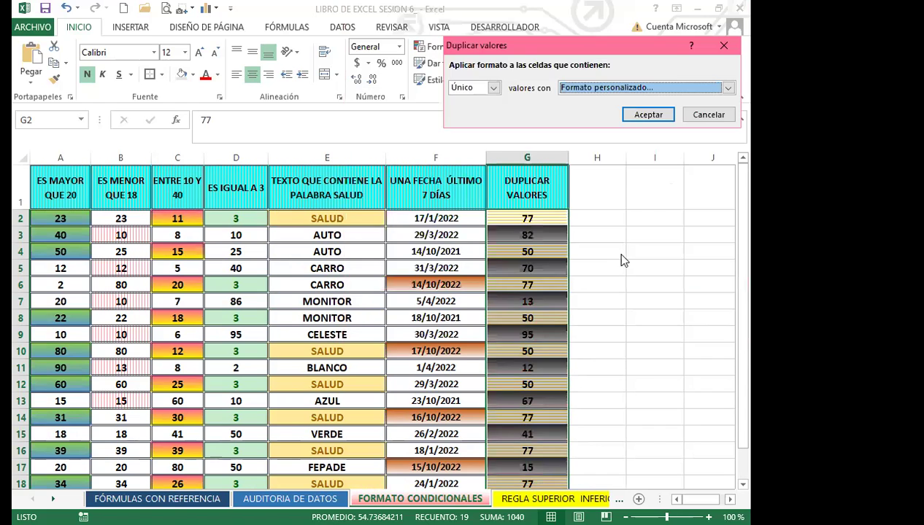
click(648, 114)
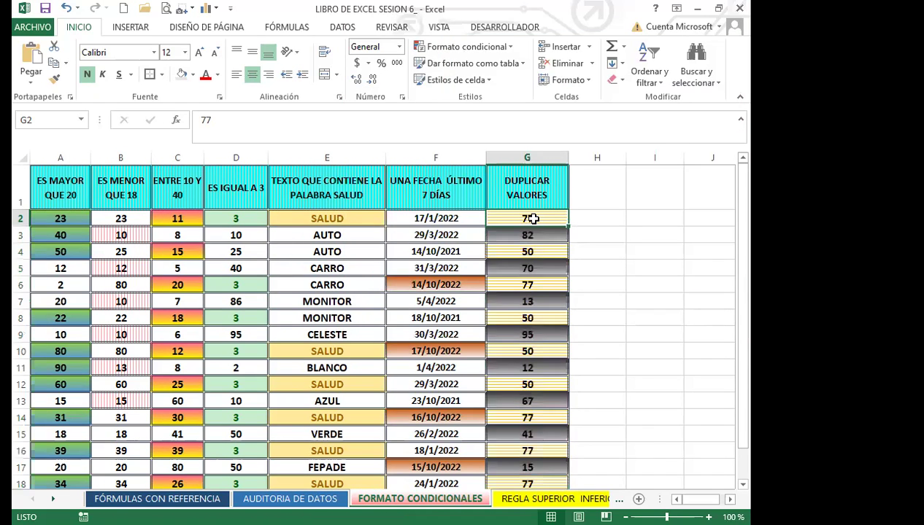
Step: Examine column G from row 2 to row 20, comparing the formatting of duplicate and unique values
scroll(539, 298, down, 1)
scroll(539, 299, down, 3)
scroll(532, 367, up, 3)
scroll(534, 324, down, 1)
scroll(533, 324, down, 3)
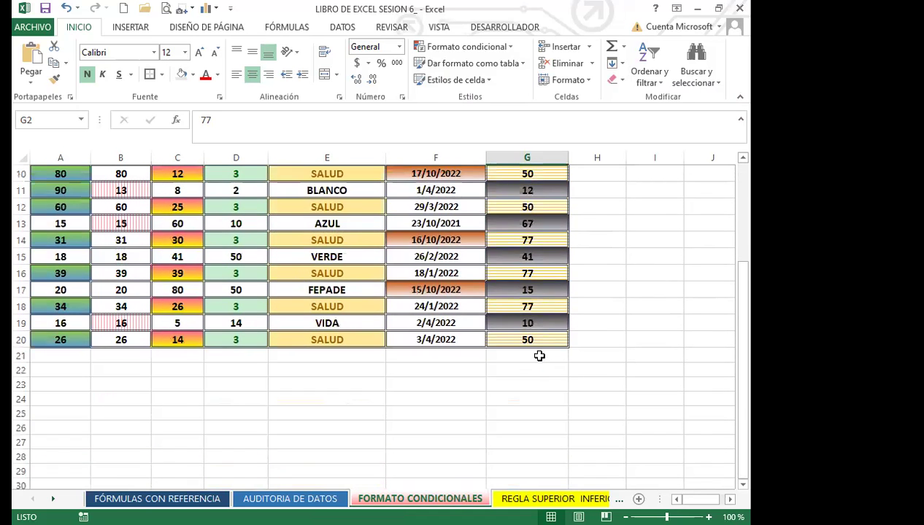
scroll(539, 353, up, 3)
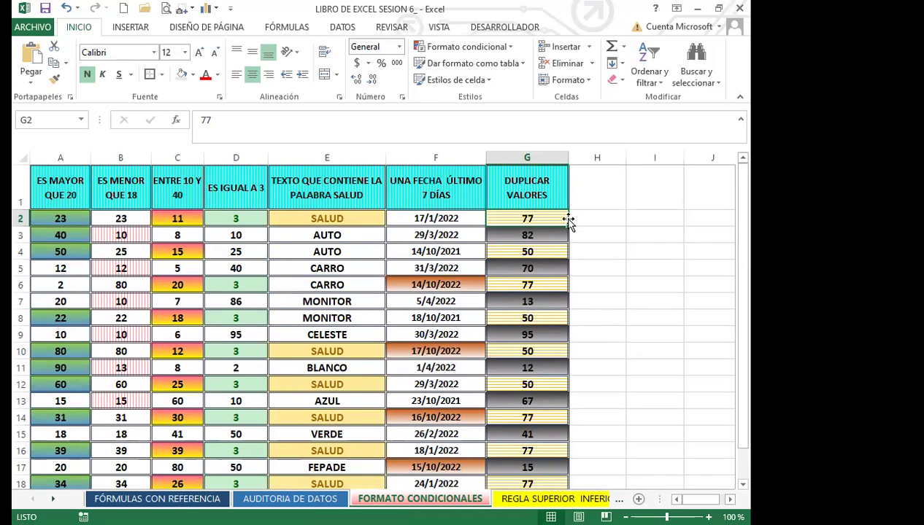
click(546, 235)
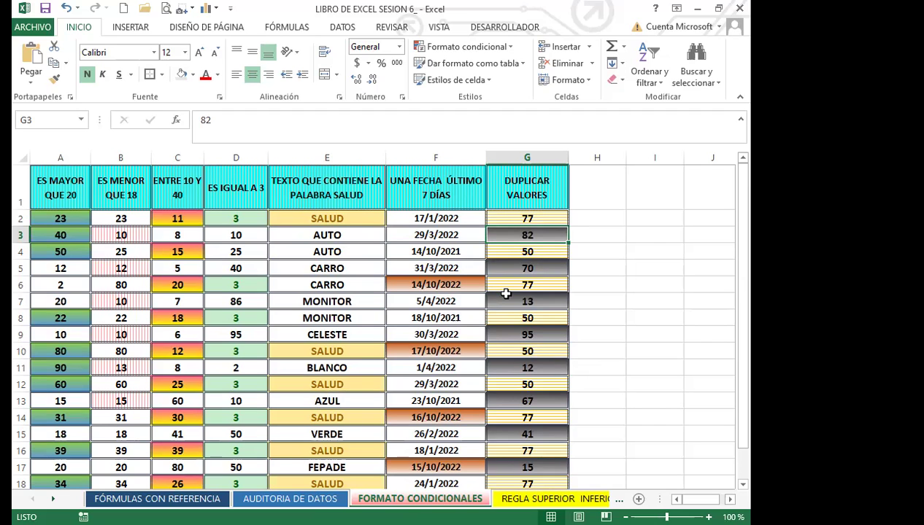
scroll(398, 283, down, 2)
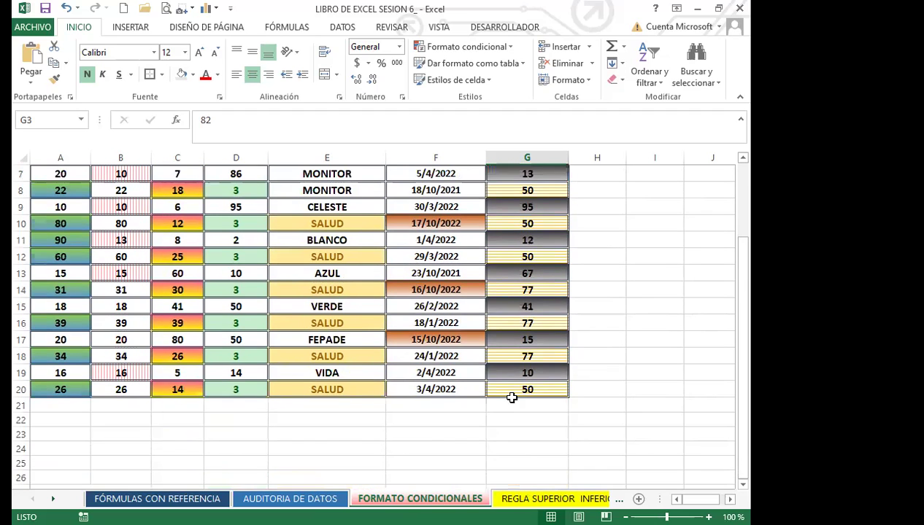
scroll(511, 397, up, 2)
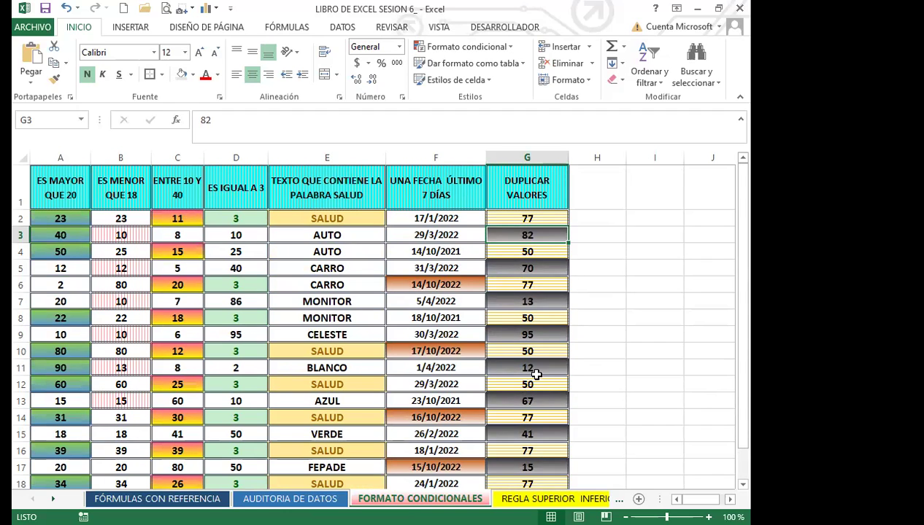
scroll(562, 379, down, 2)
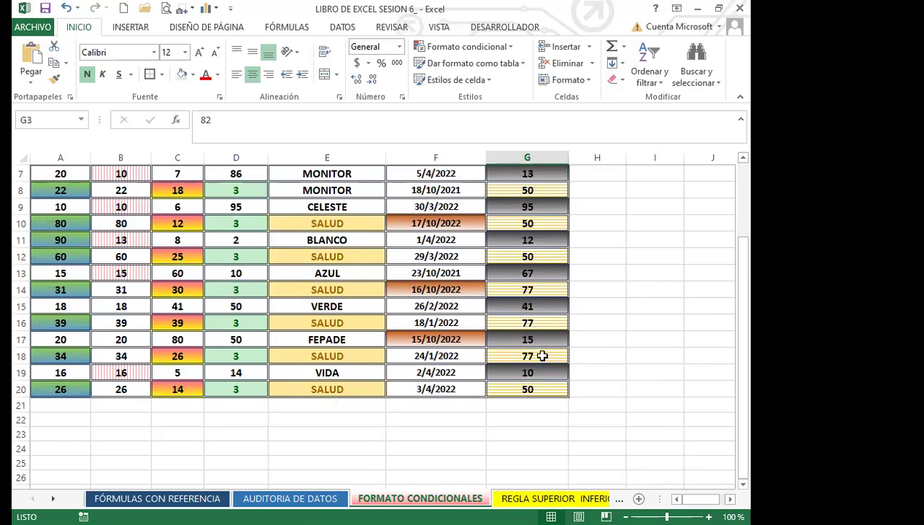
scroll(544, 355, up, 2)
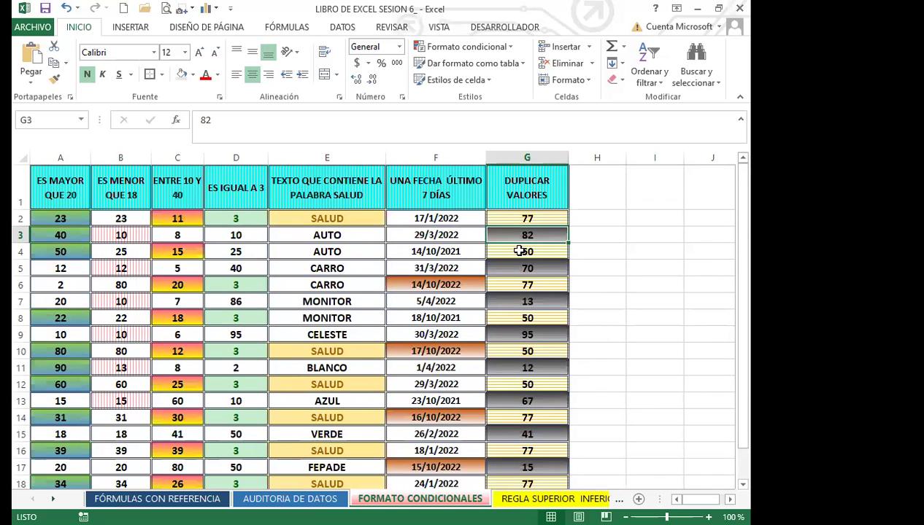
click(506, 217)
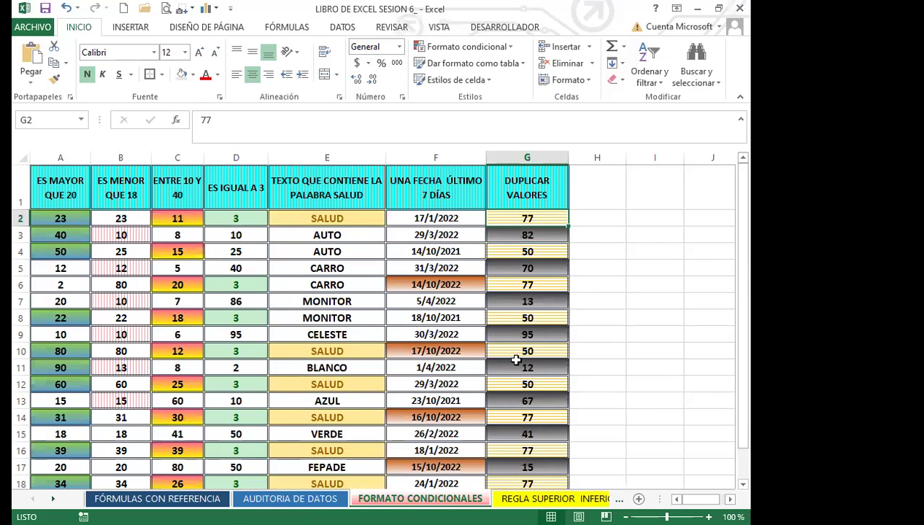
scroll(519, 371, down, 2)
click(548, 388)
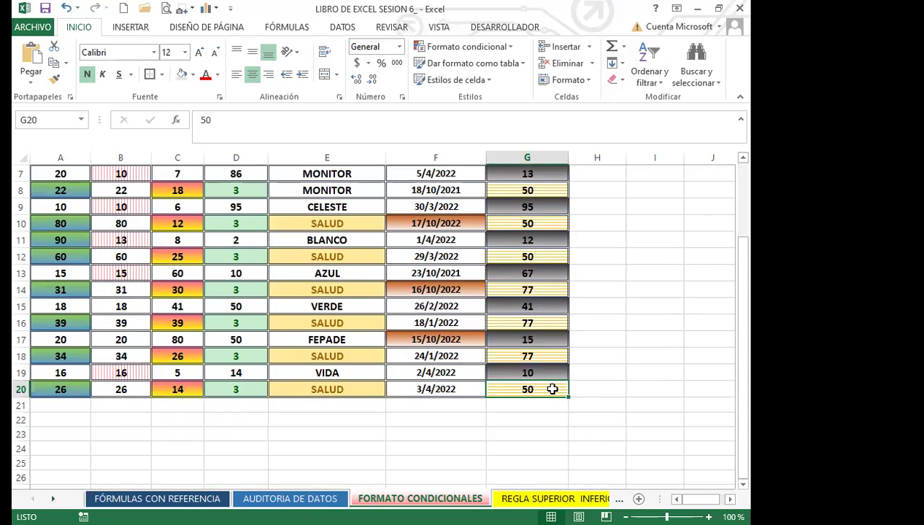
scroll(539, 378, up, 2)
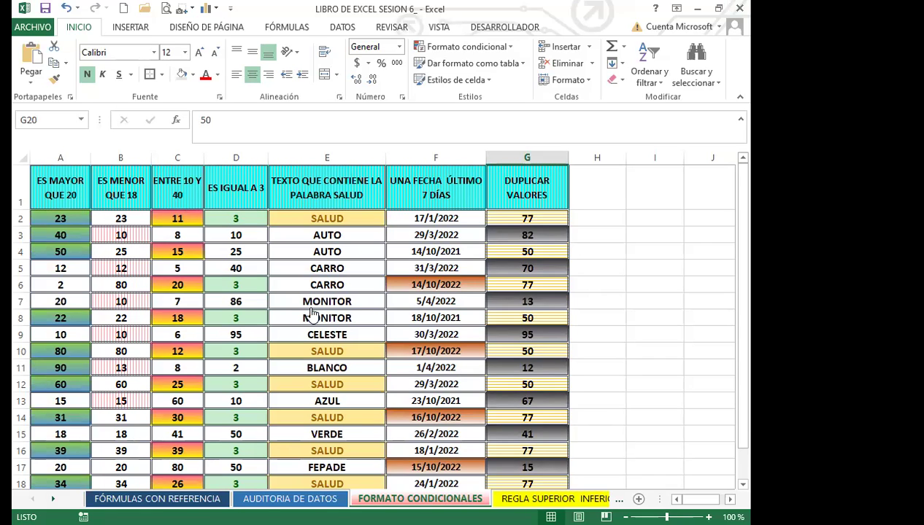
click(597, 334)
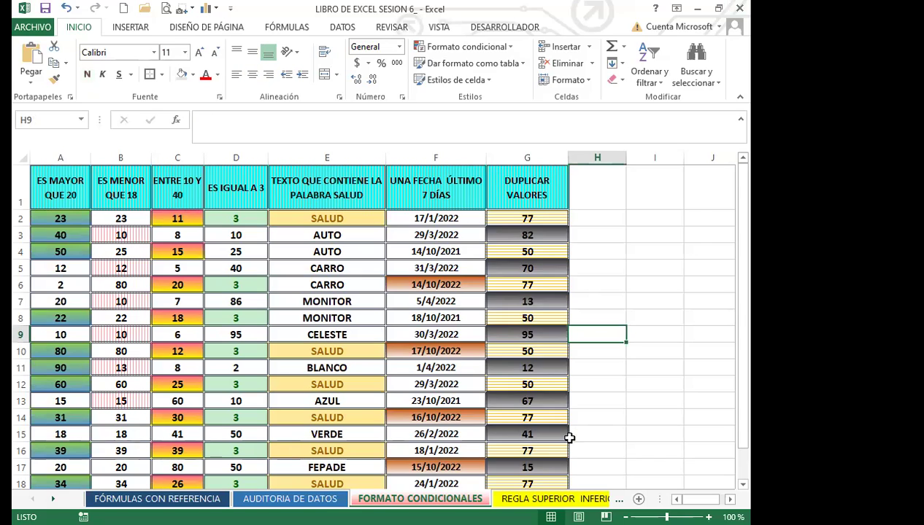
click(647, 388)
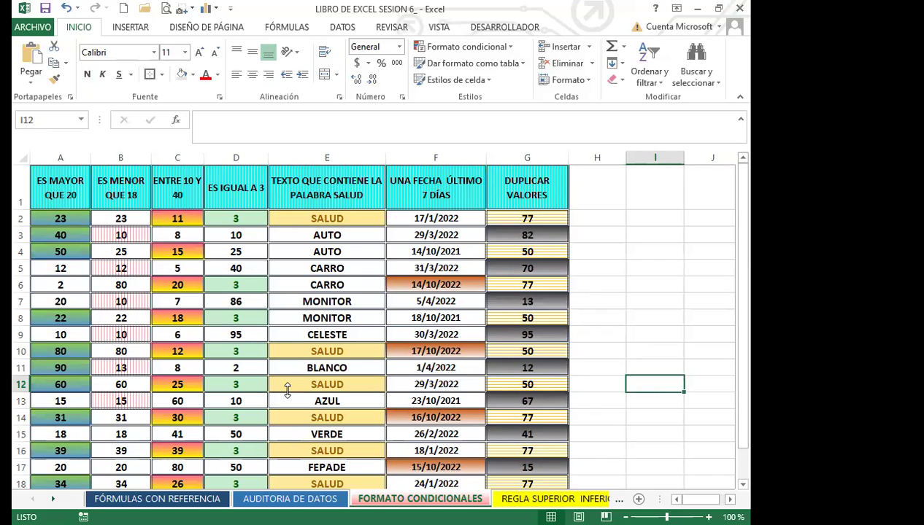
Step: Go to the REGLAS 1 sheet and review its employee table and the color instructions in column J
key(ctrl+Page_Down)
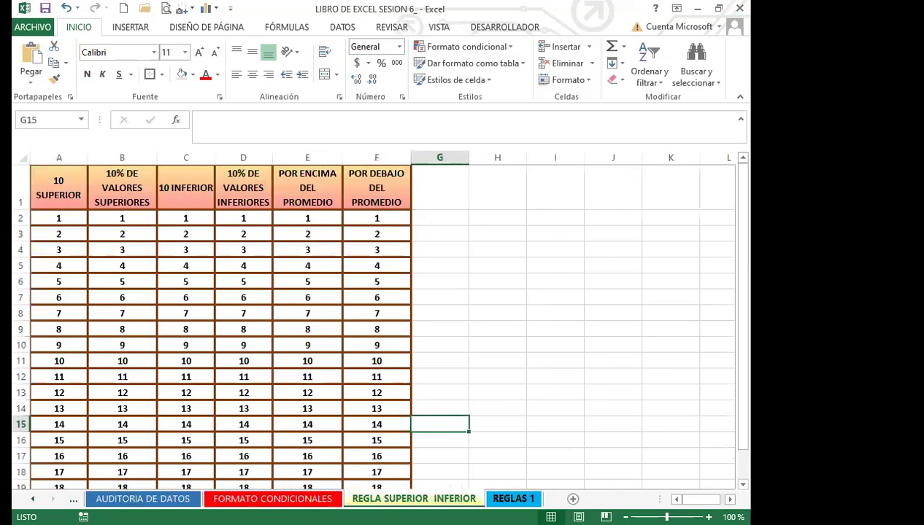
key(ctrl+Page_Down)
click(389, 394)
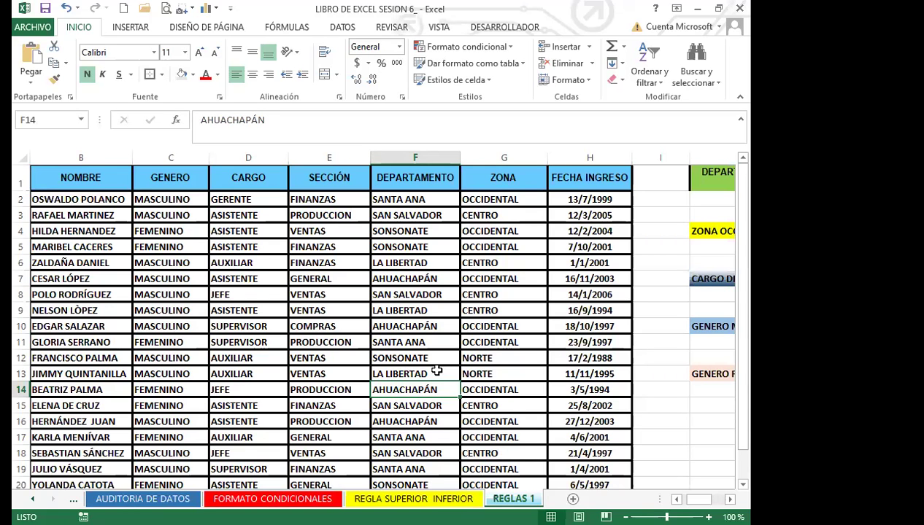
scroll(409, 404, down, 3)
scroll(410, 403, down, 2)
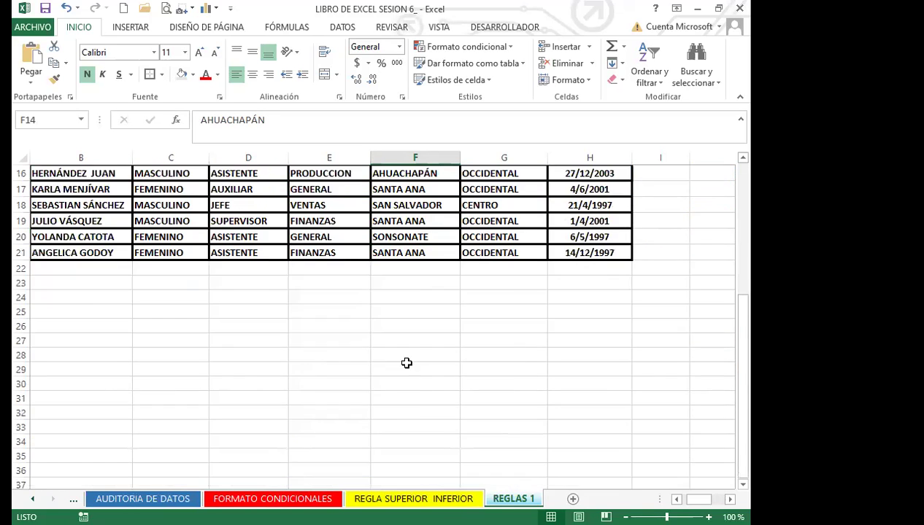
scroll(406, 362, up, 5)
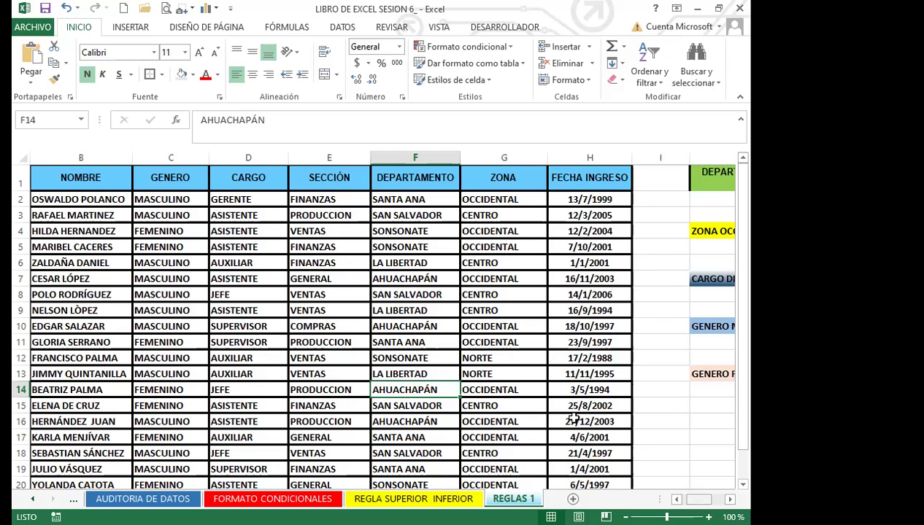
scroll(529, 395, right, 3)
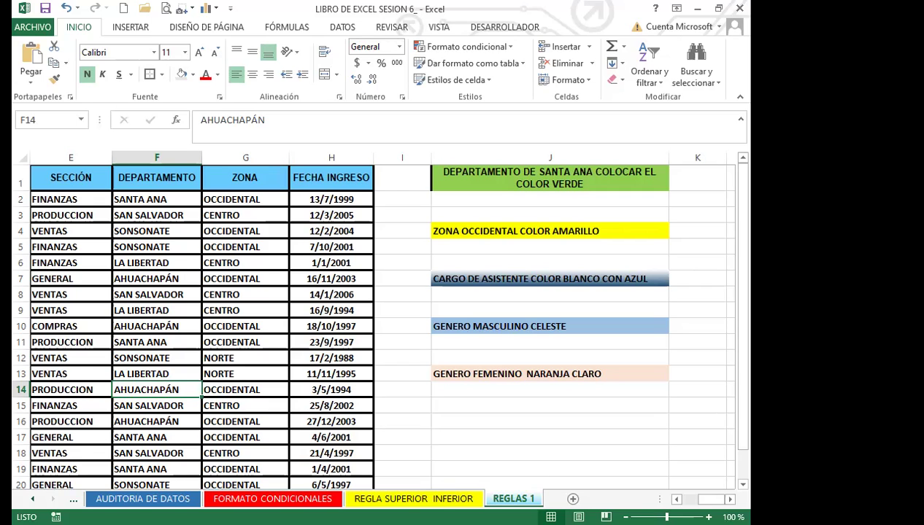
scroll(380, 321, left, 2)
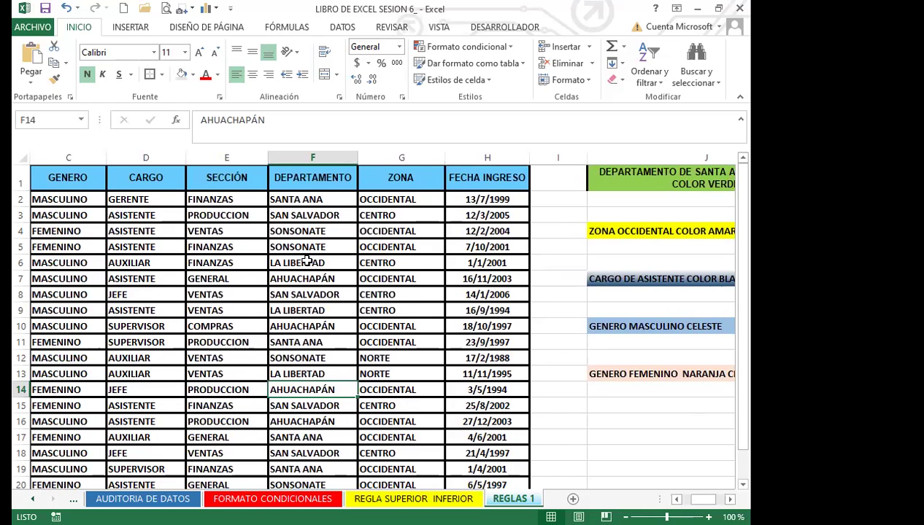
Step: Start a text-contains highlight rule for the text SANTA ANA on the DEPARTAMENTO cells F2:F21
click(334, 205)
drag(334, 204, 337, 467)
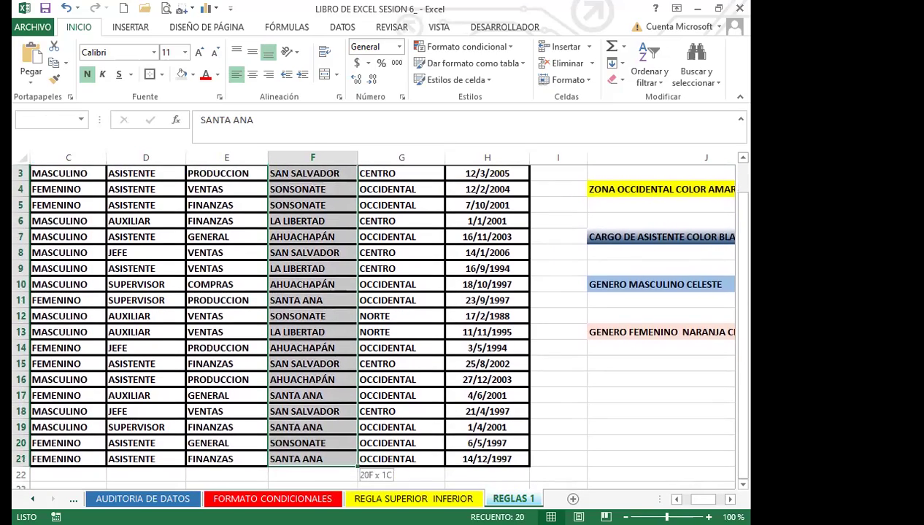
scroll(329, 437, down, 1)
scroll(355, 325, up, 1)
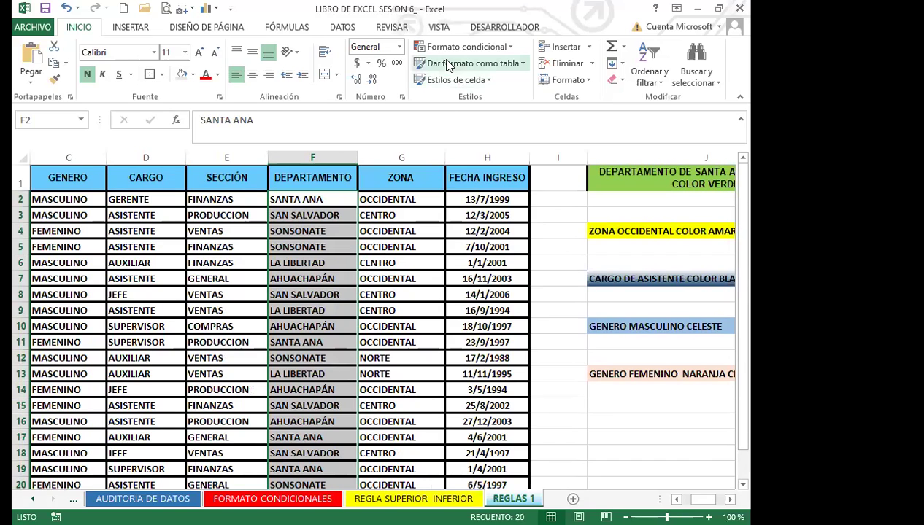
click(502, 48)
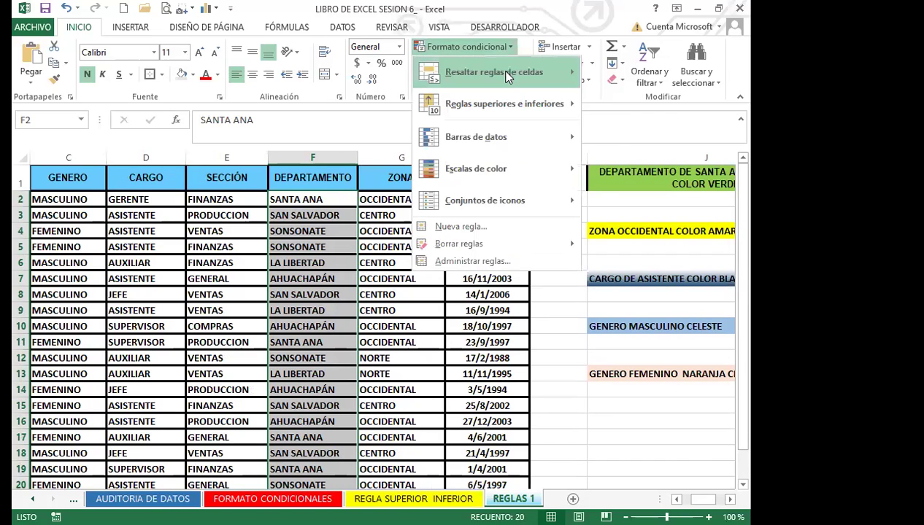
mouse_move(509, 78)
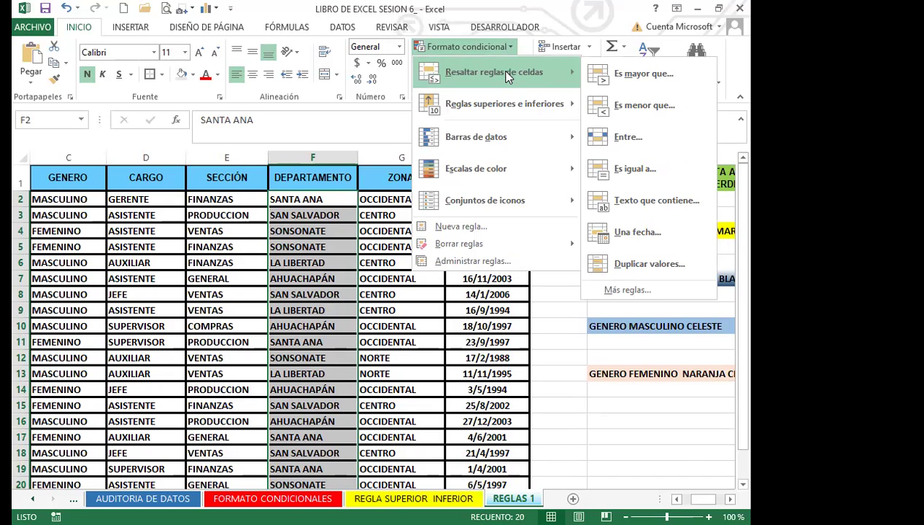
click(641, 208)
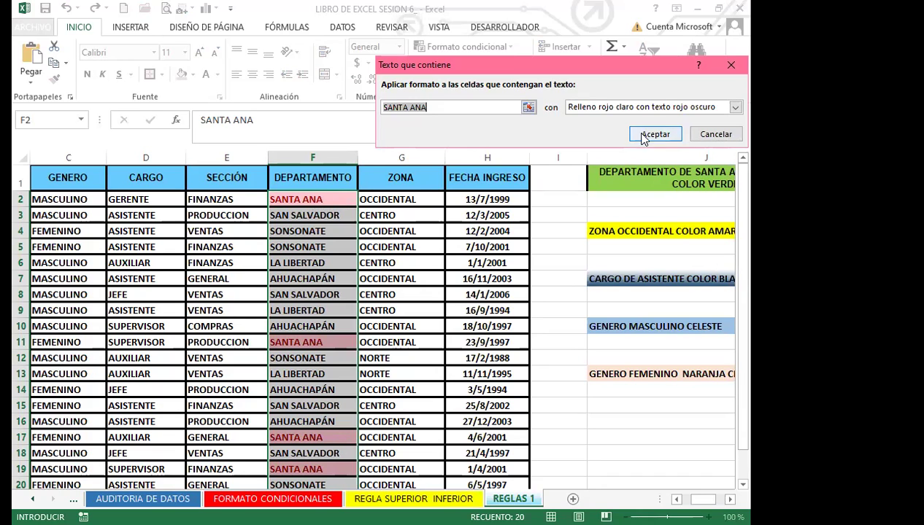
Step: Give the SANTA ANA text rule a custom light green fill and apply it to the DEPARTAMENTO cells
click(723, 109)
click(580, 176)
click(421, 174)
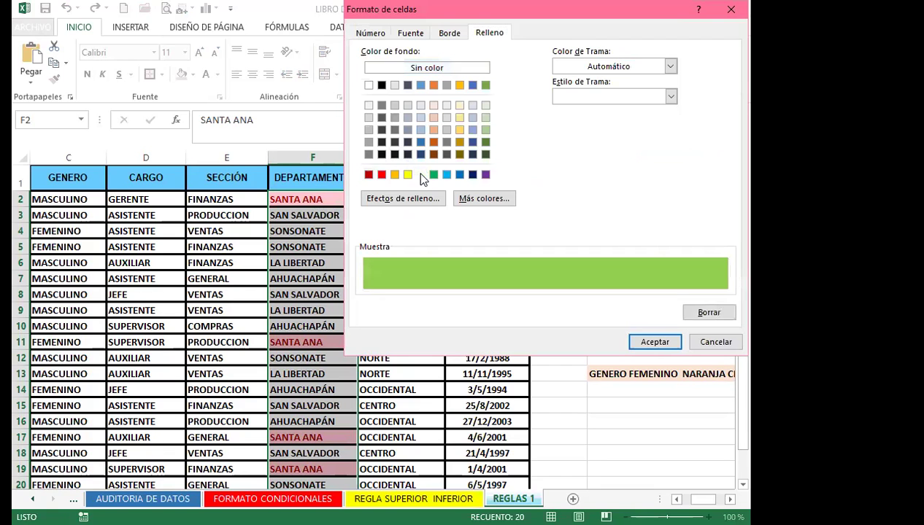
click(647, 344)
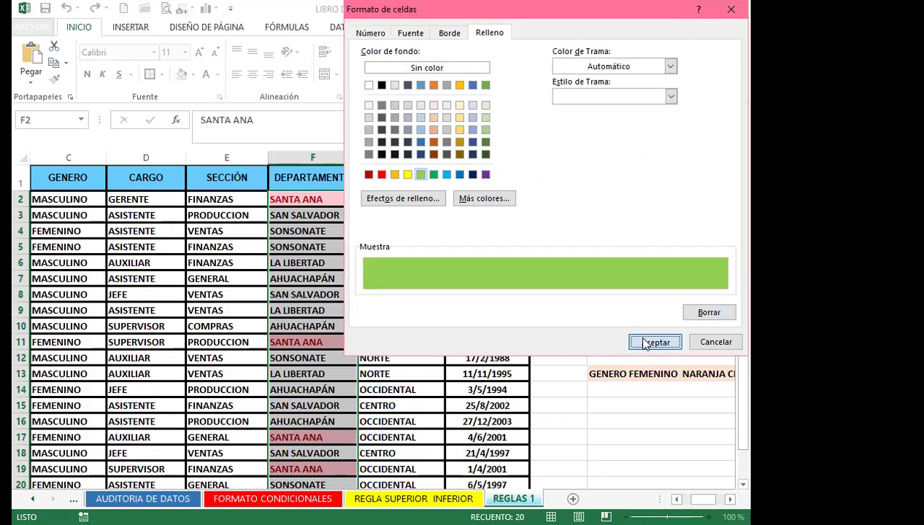
click(661, 137)
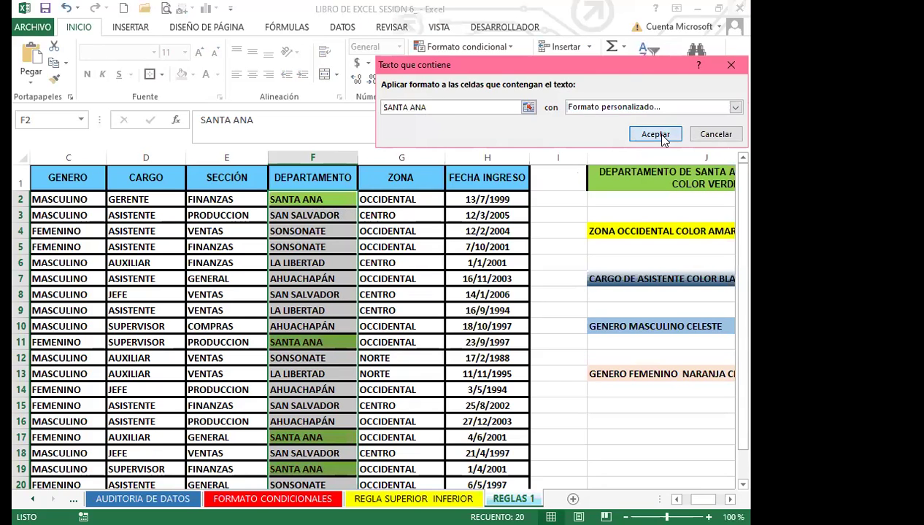
Step: Compare the highlighted DEPARTAMENTO cells with the instruction in J1, and read the ZONA instruction in J4
scroll(325, 352, down, 2)
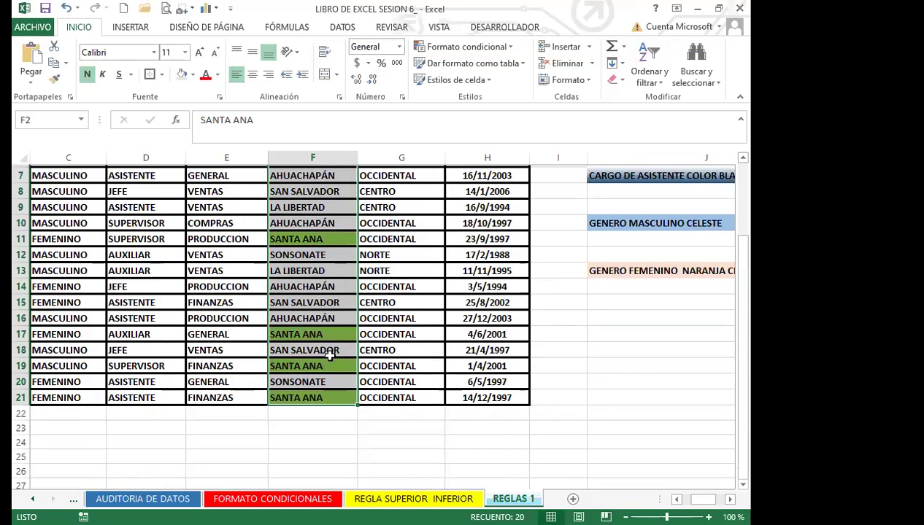
scroll(329, 343, up, 2)
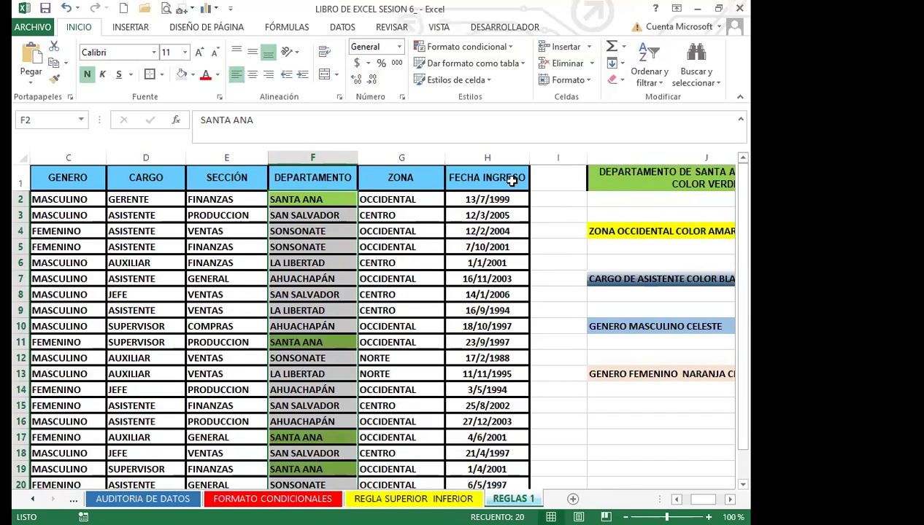
scroll(554, 186, right, 2)
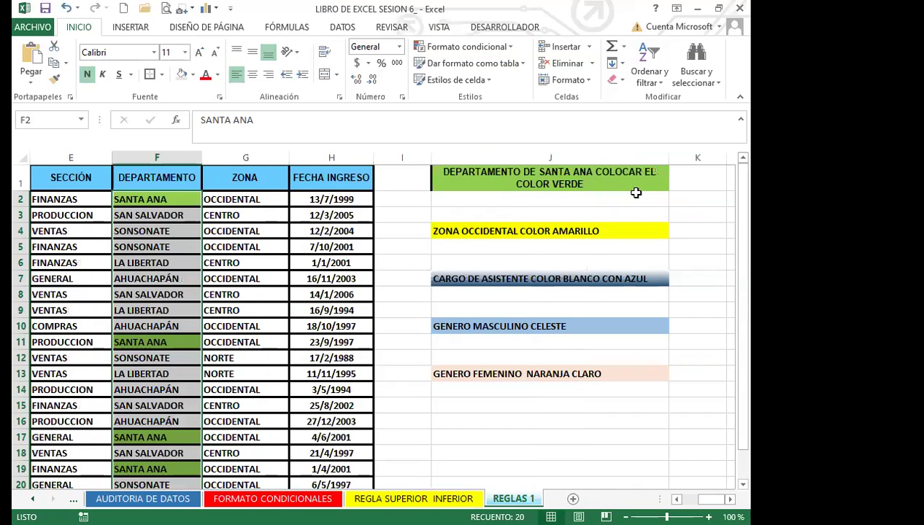
click(162, 196)
click(454, 237)
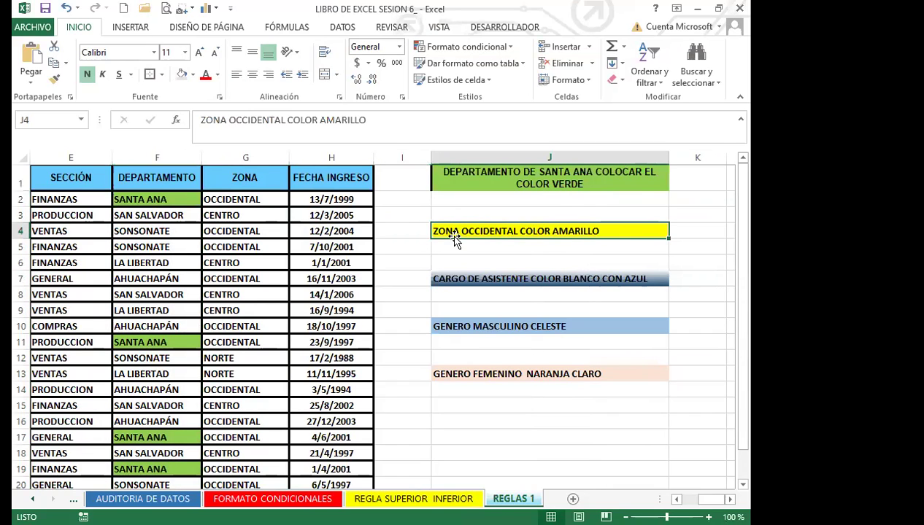
click(541, 242)
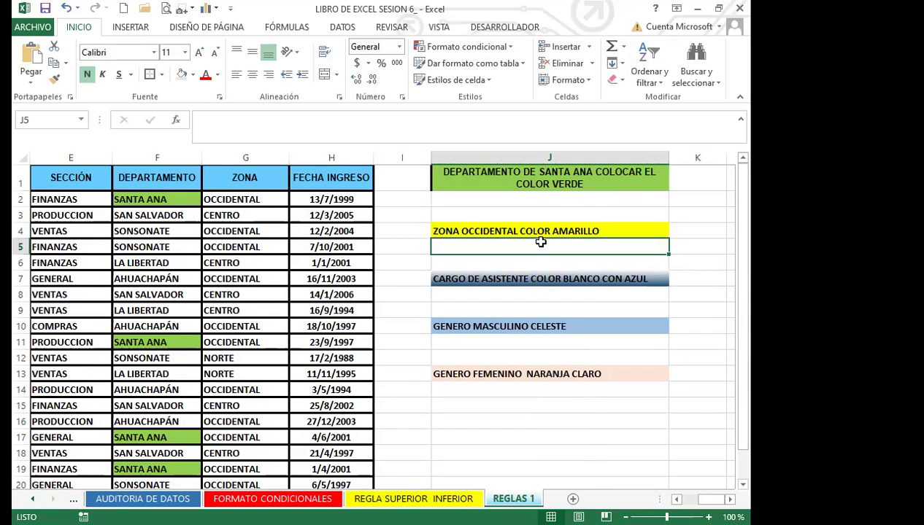
click(537, 232)
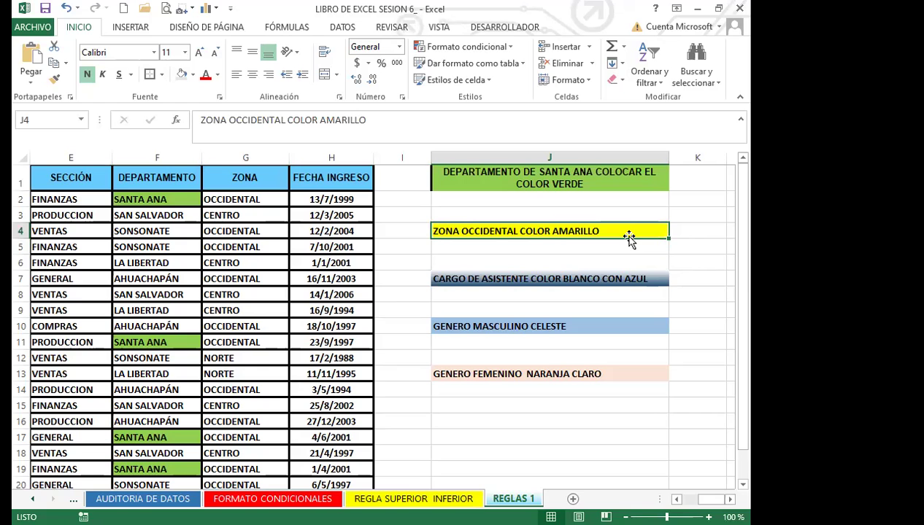
Step: Start an equal-to highlight rule on the ZONA cells G2:G21, using cell G2 (OCCIDENTAL) as the comparison value
drag(248, 198, 226, 455)
scroll(227, 446, up, 1)
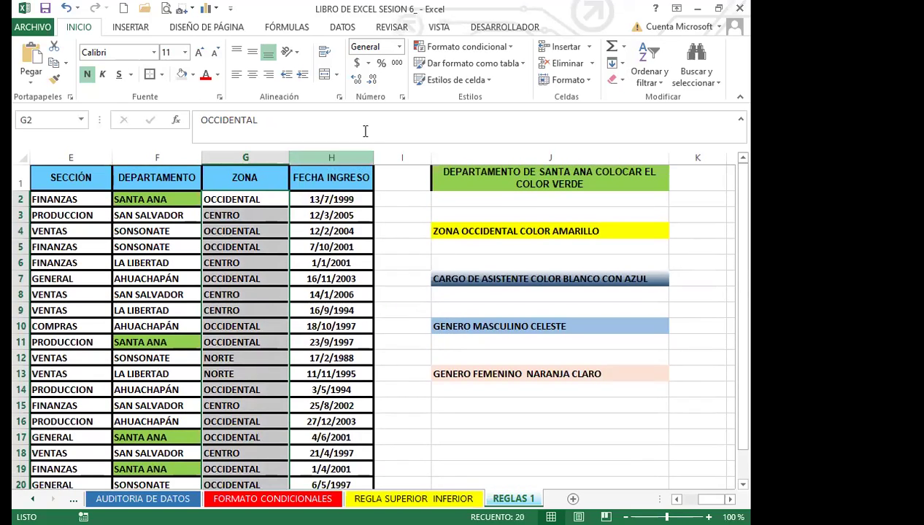
click(512, 48)
mouse_move(508, 79)
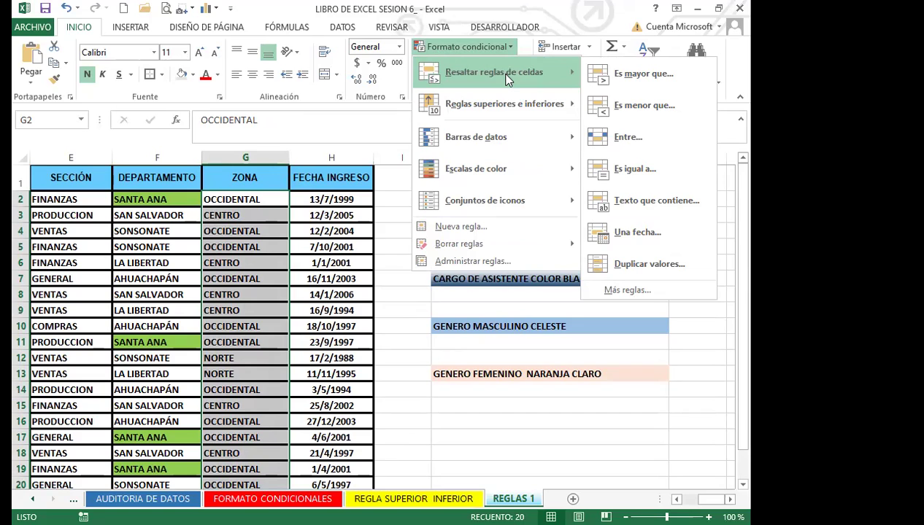
click(635, 169)
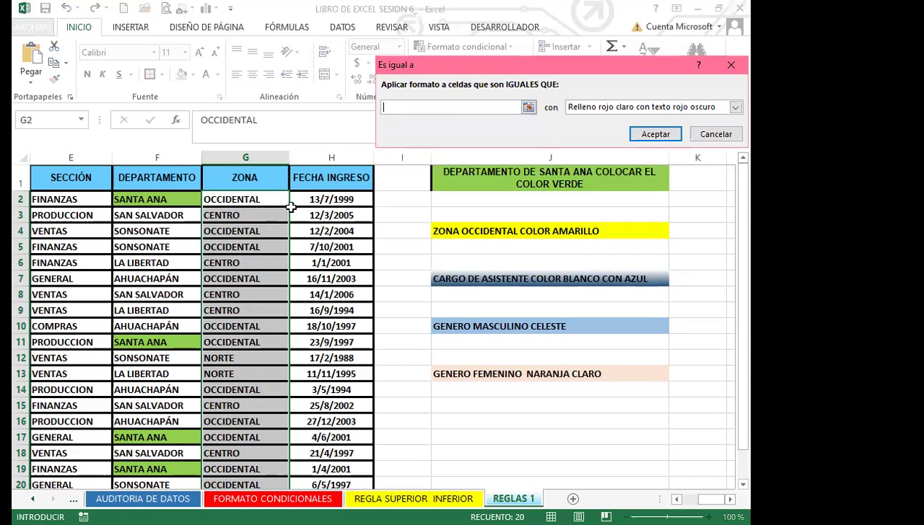
click(254, 203)
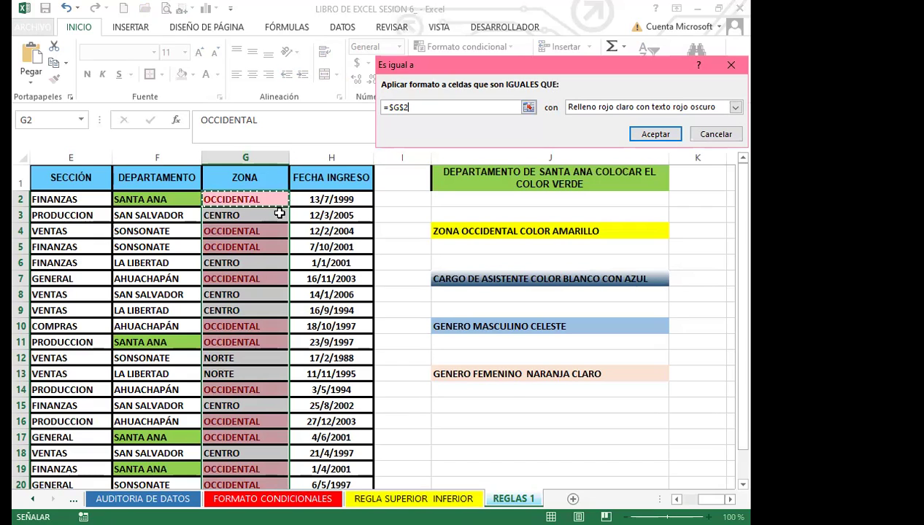
Step: Give the OCCIDENTAL equal-to rule a custom yellow fill and apply it to the ZONA cells
click(735, 107)
click(618, 176)
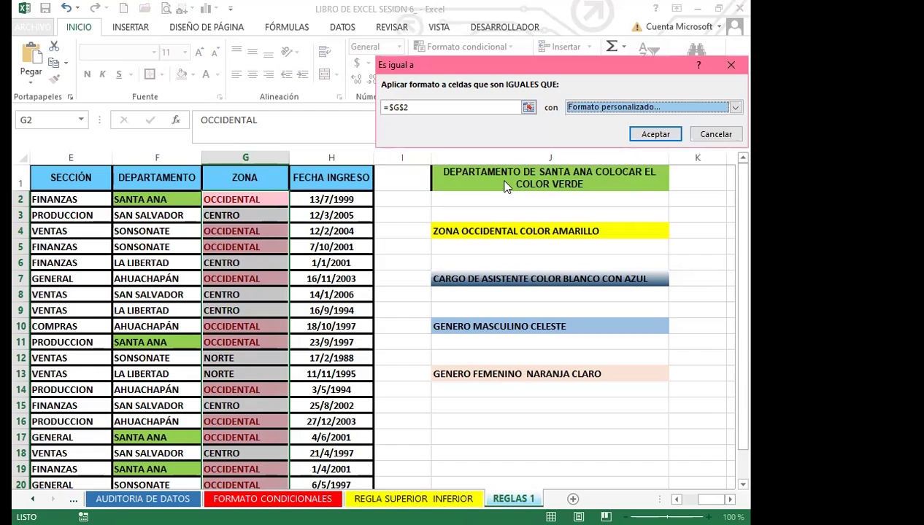
click(407, 175)
click(655, 343)
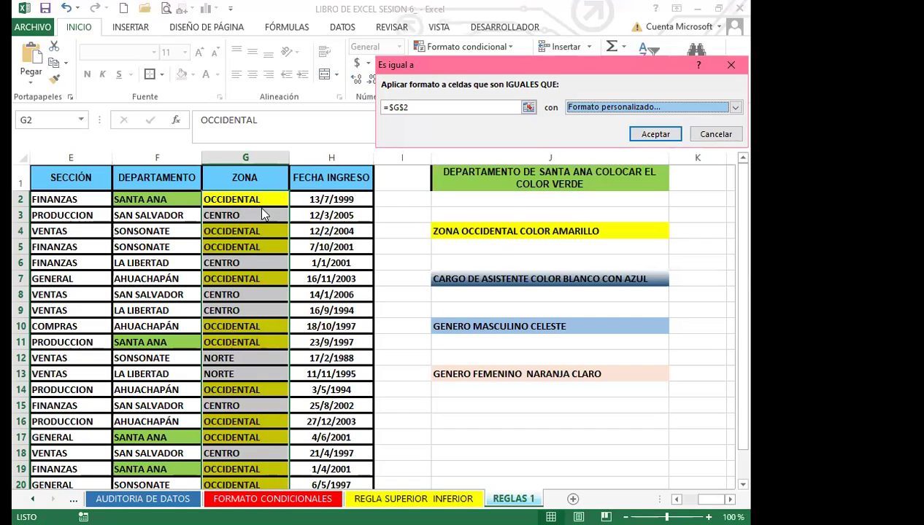
click(654, 134)
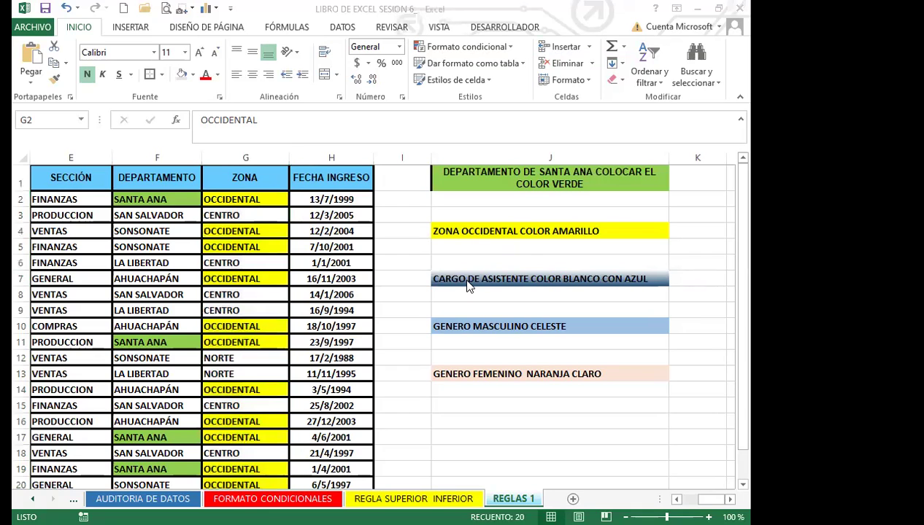
Step: Following the instruction in J7, start a text-contains highlight rule on the CARGO cells D2:D21 with cell D3 (ASISTENTE) as the text
click(575, 280)
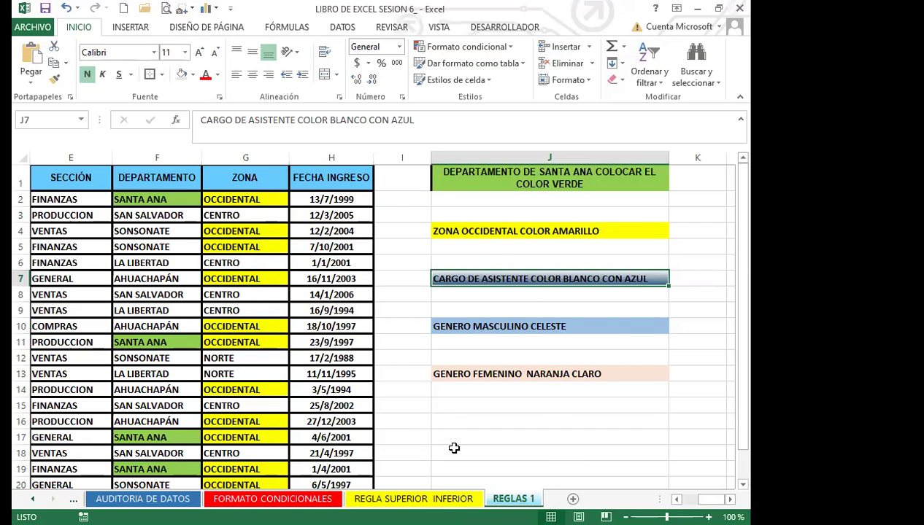
click(45, 355)
key(Left)
key(Left)
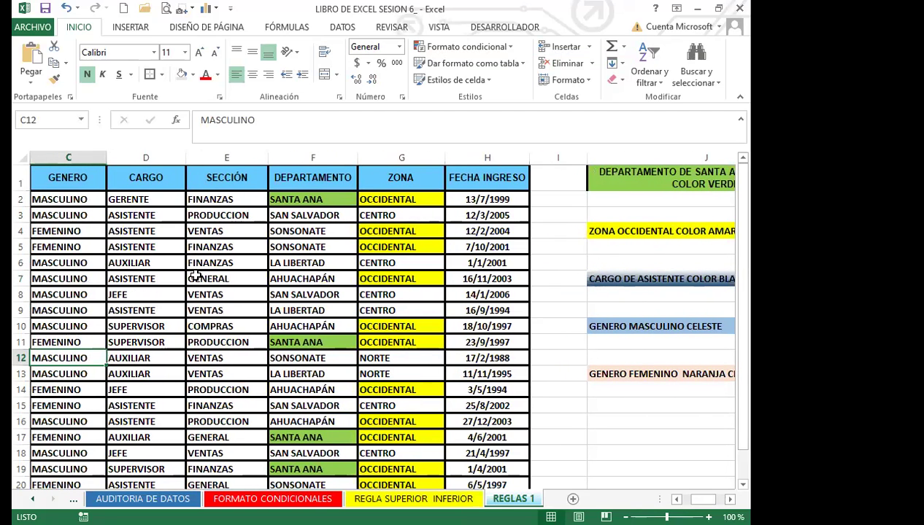
drag(167, 198, 177, 451)
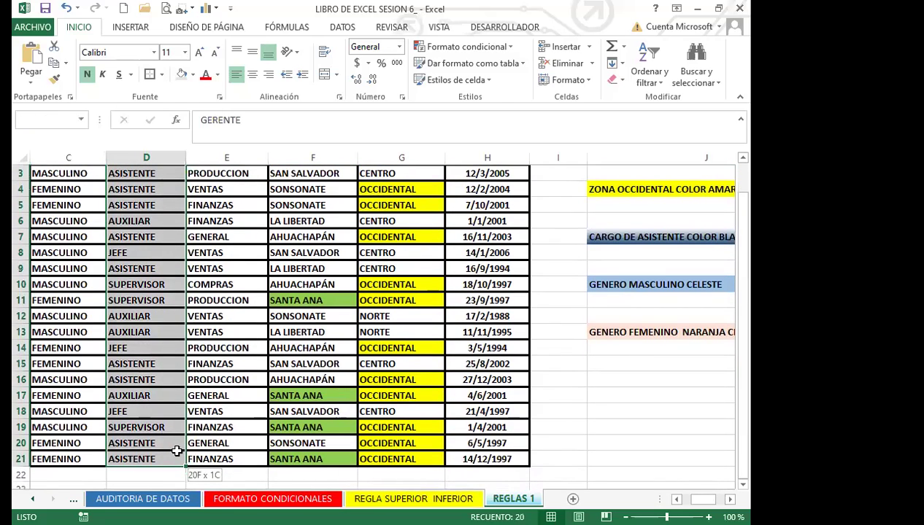
scroll(175, 363, up, 1)
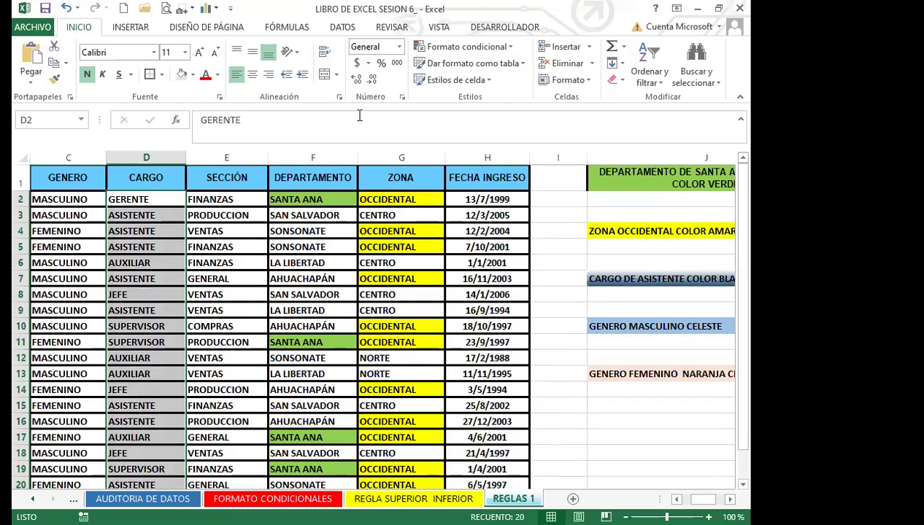
click(513, 50)
mouse_move(523, 77)
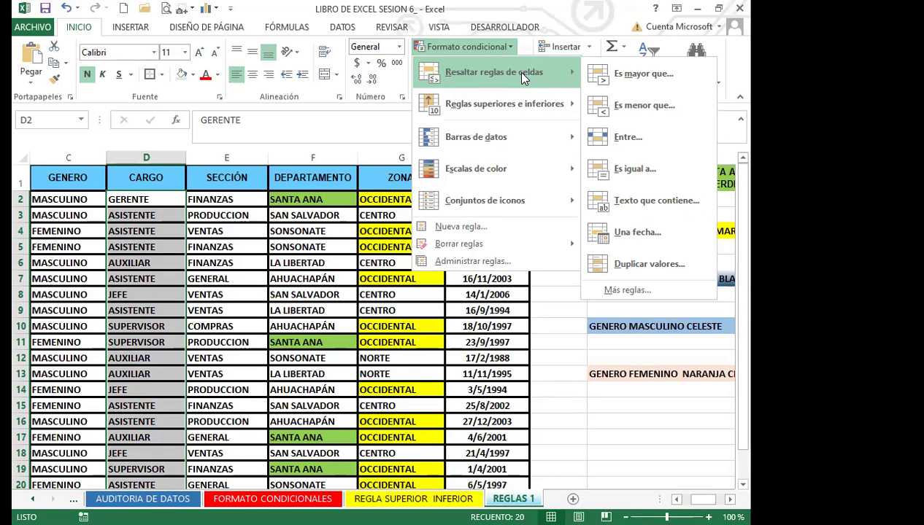
click(644, 204)
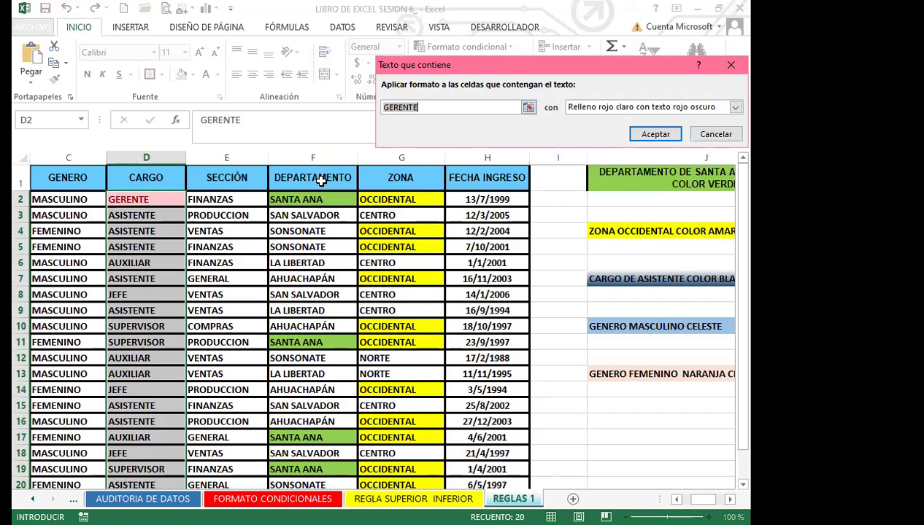
click(123, 214)
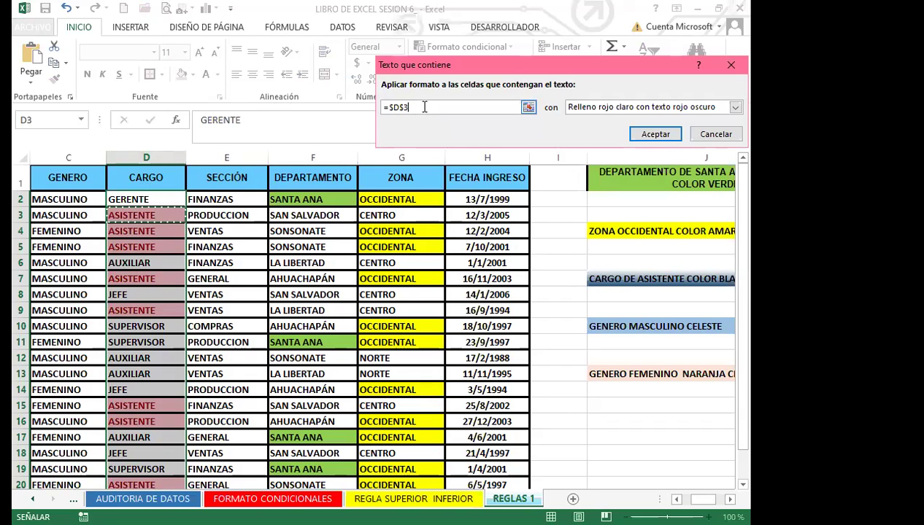
Step: Fill the ASISTENTE cells with a horizontal two-color gradient from very light gray to dark blue, and apply the rule
click(735, 108)
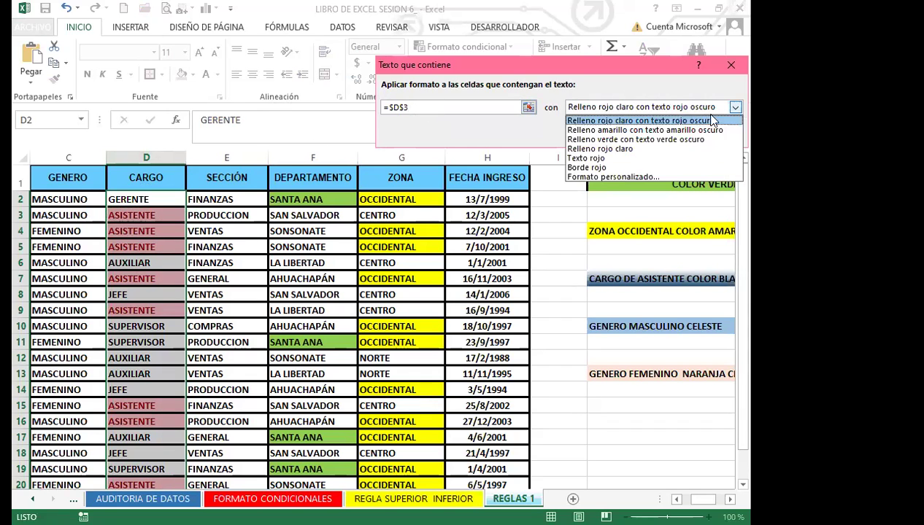
click(603, 175)
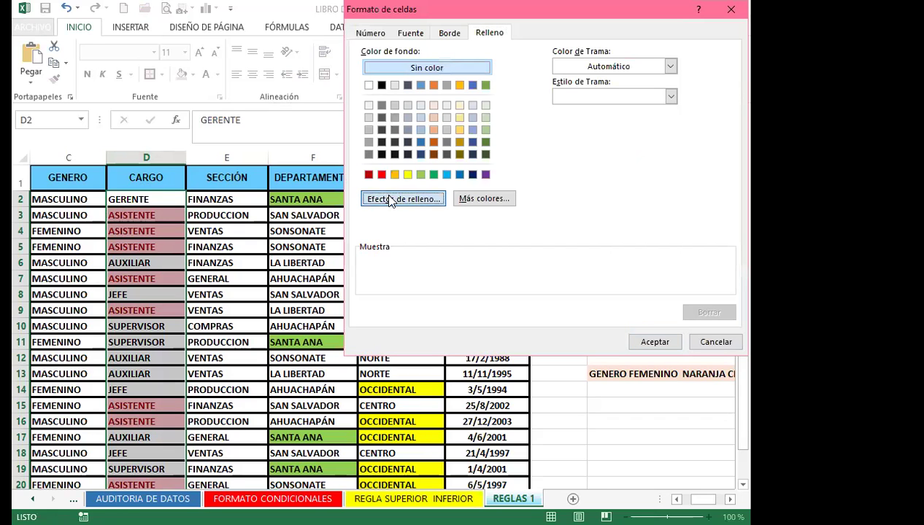
click(384, 199)
click(624, 80)
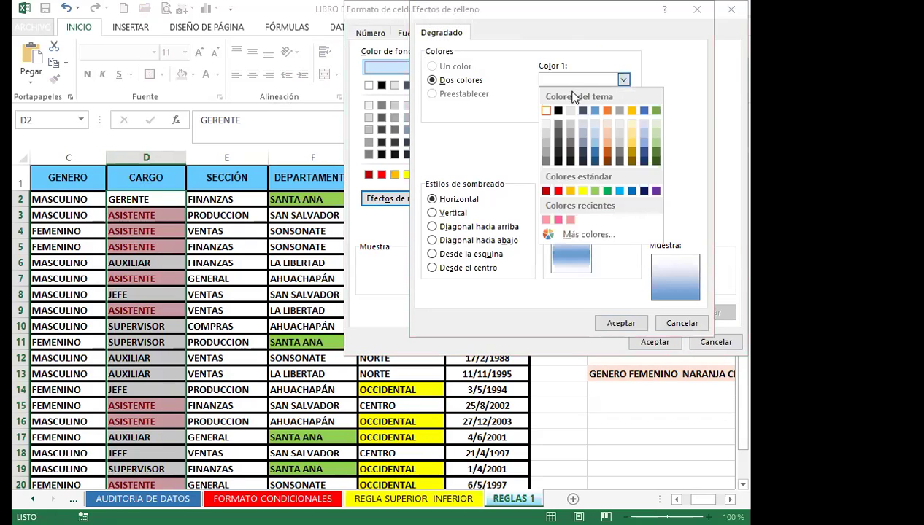
click(547, 124)
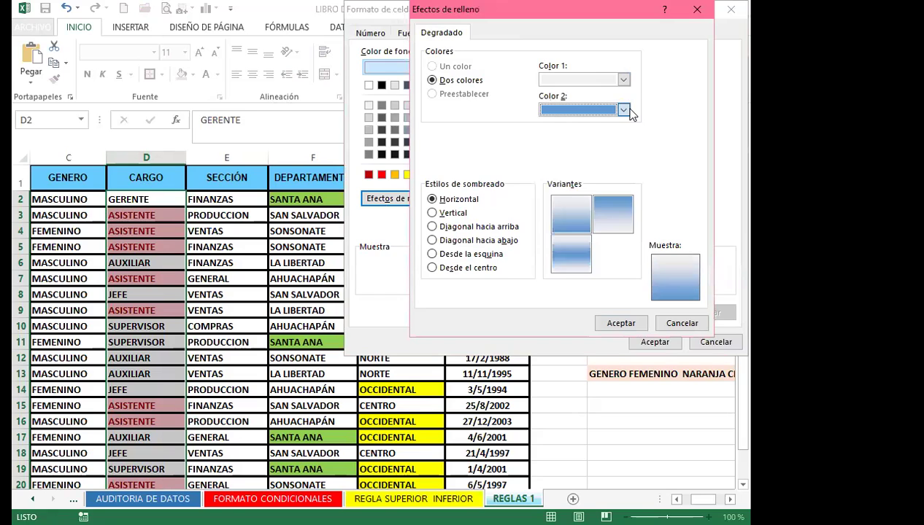
click(624, 110)
click(580, 187)
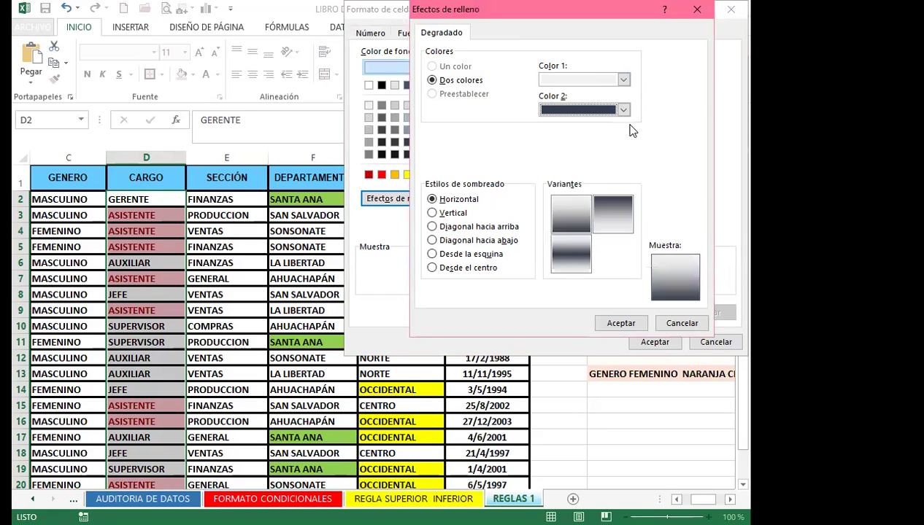
click(622, 111)
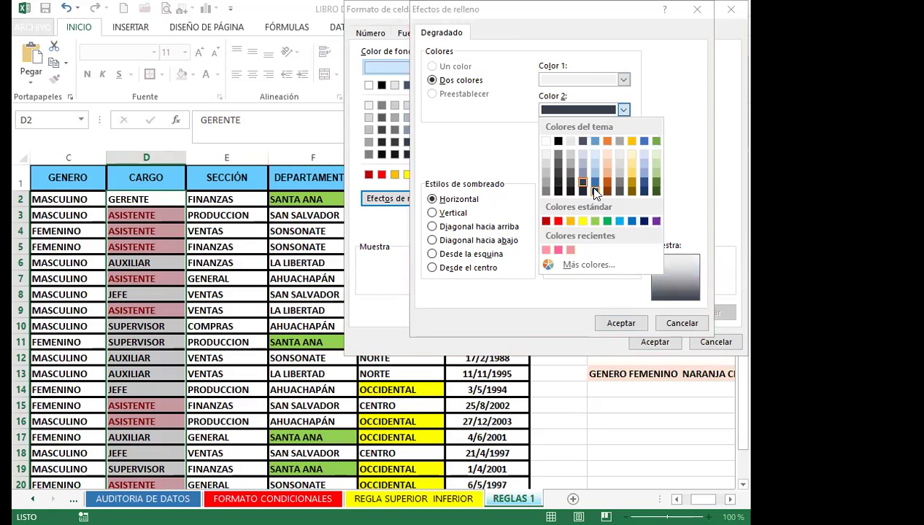
click(588, 191)
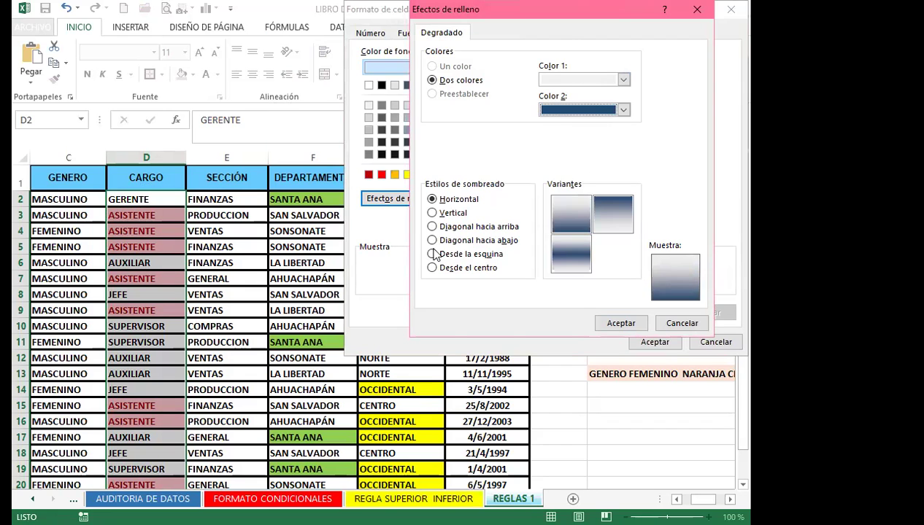
drag(593, 4, 453, 17)
click(482, 336)
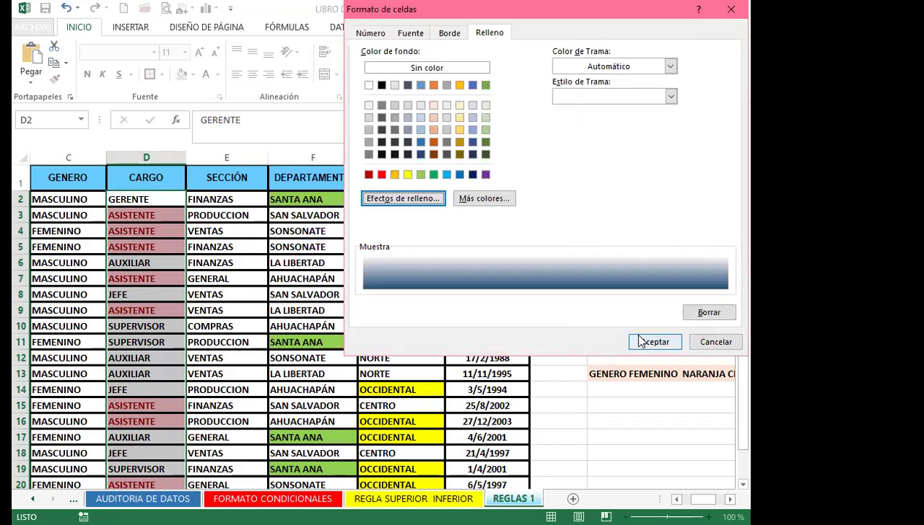
click(654, 343)
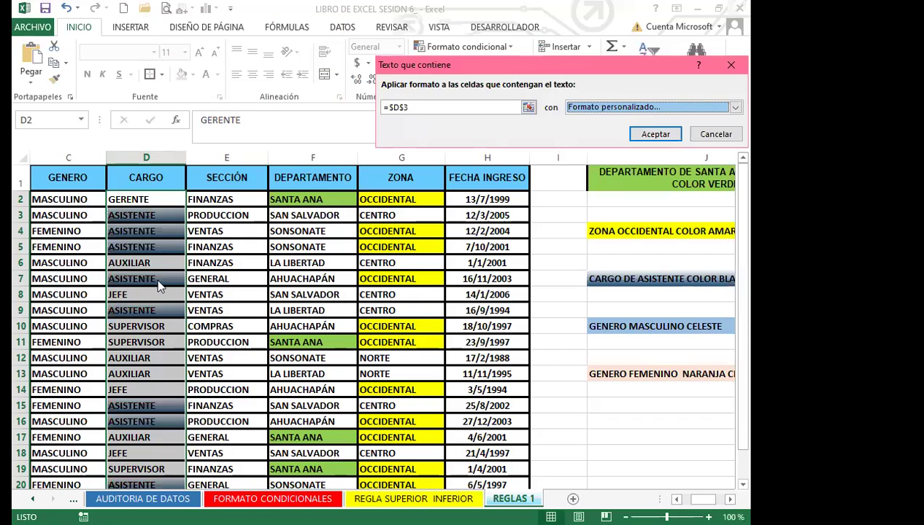
click(658, 136)
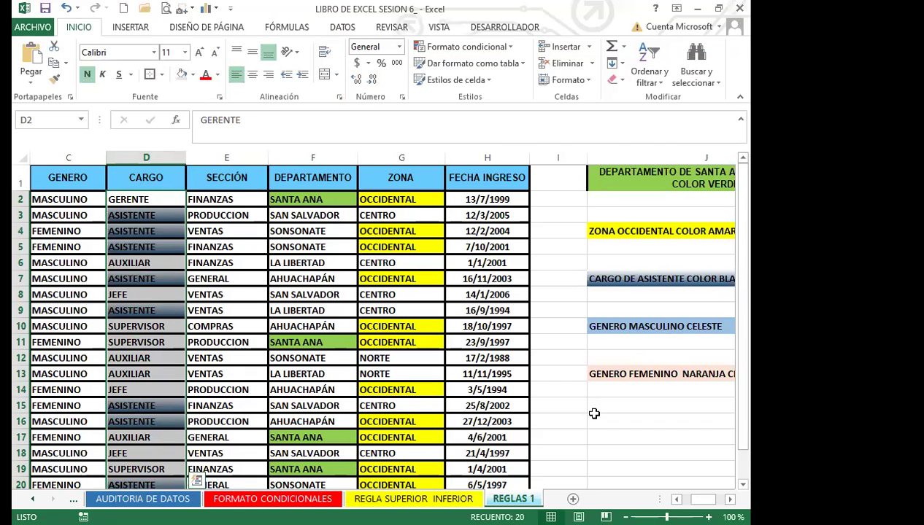
Step: Following the instruction in J10, start an equal-to highlight rule on the GENERO cells C2:C21 with cell C2 (MASCULINO) as the comparison value
click(624, 329)
key(Right)
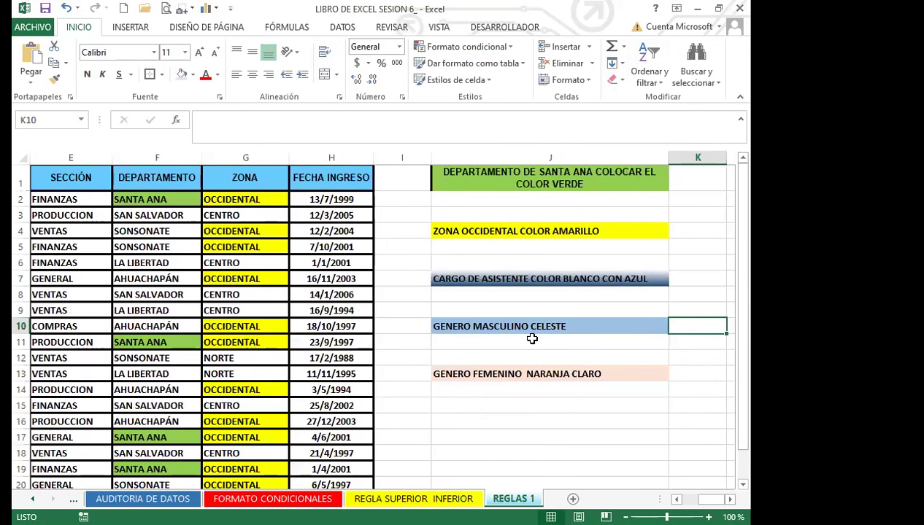
click(446, 329)
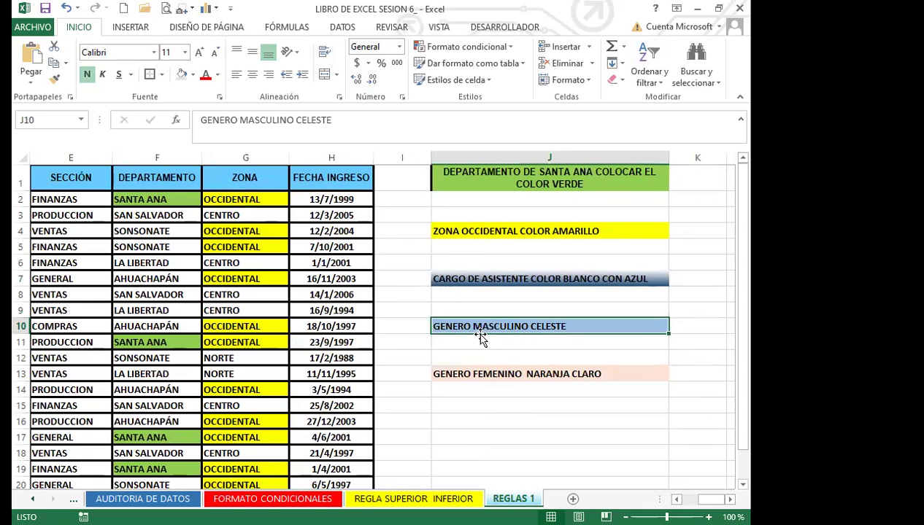
key(Home)
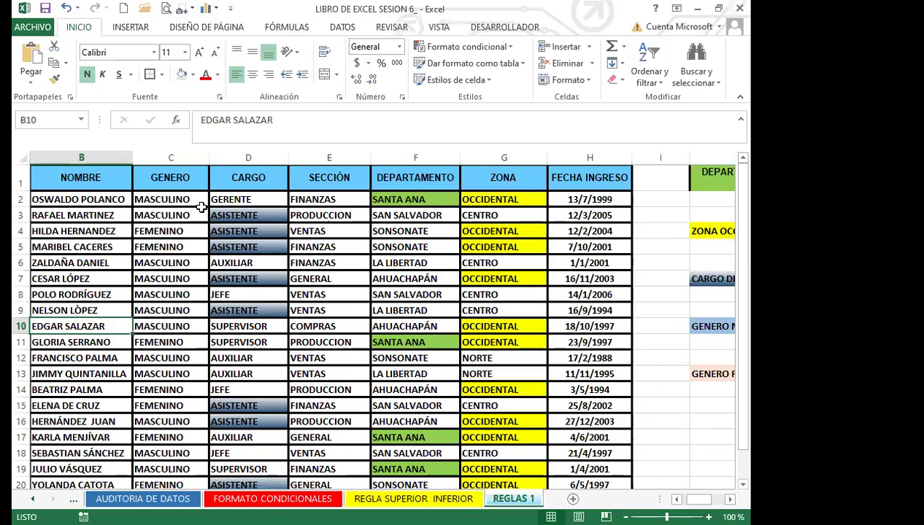
drag(186, 213, 169, 458)
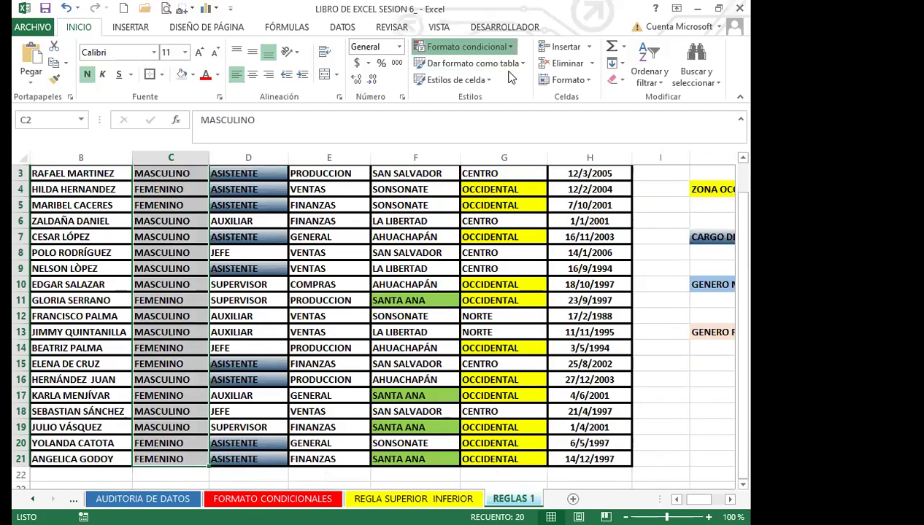
click(504, 46)
mouse_move(535, 69)
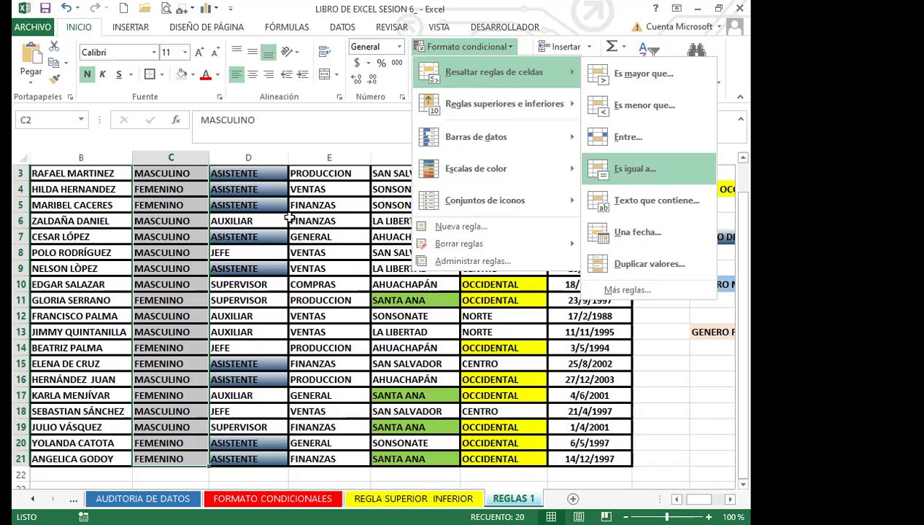
click(641, 170)
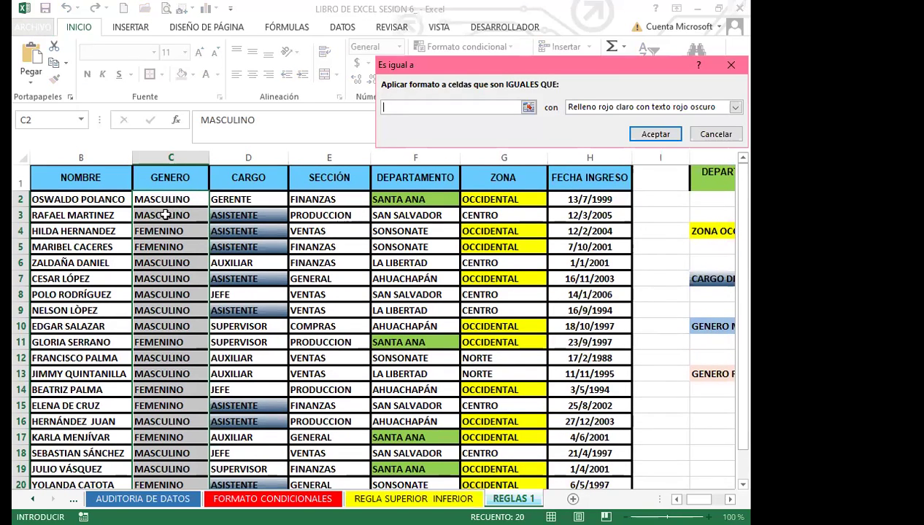
click(176, 199)
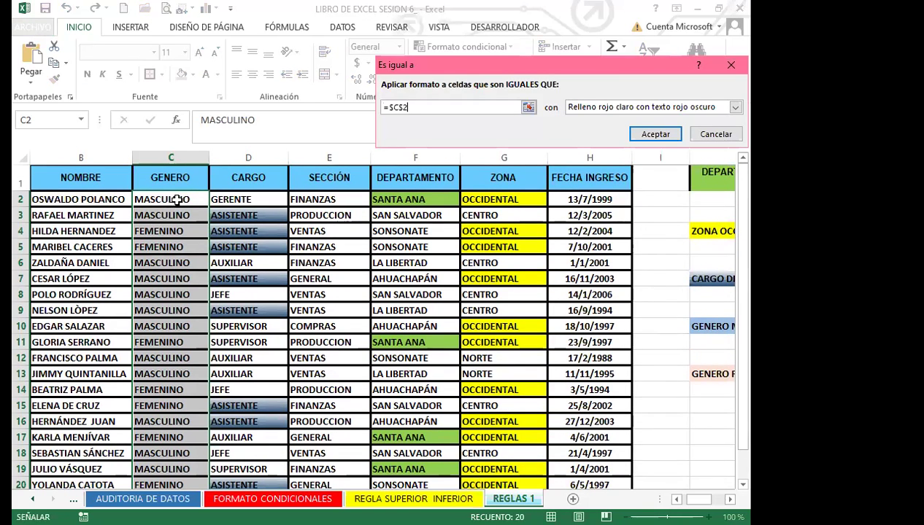
Step: Give the MASCULINO equal-to rule a custom light blue fill from the standard colors and apply it to the GENERO cells
click(734, 107)
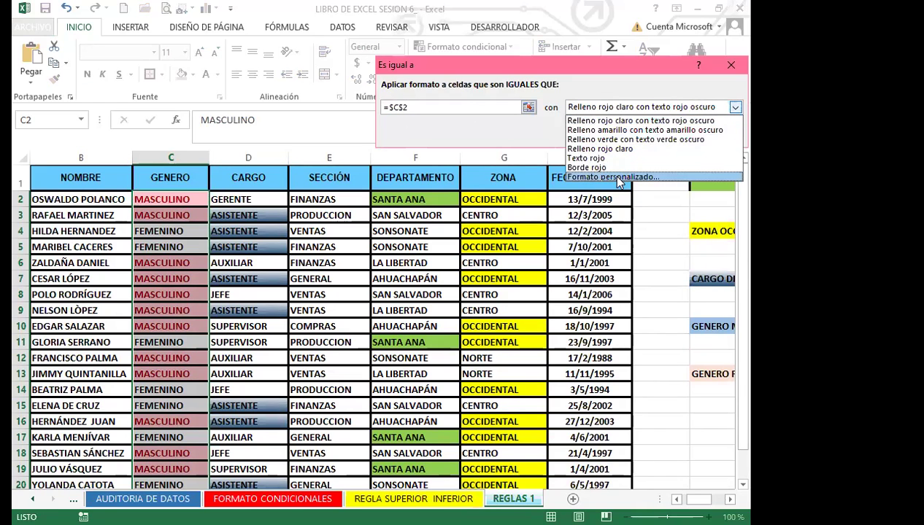
click(613, 176)
click(448, 176)
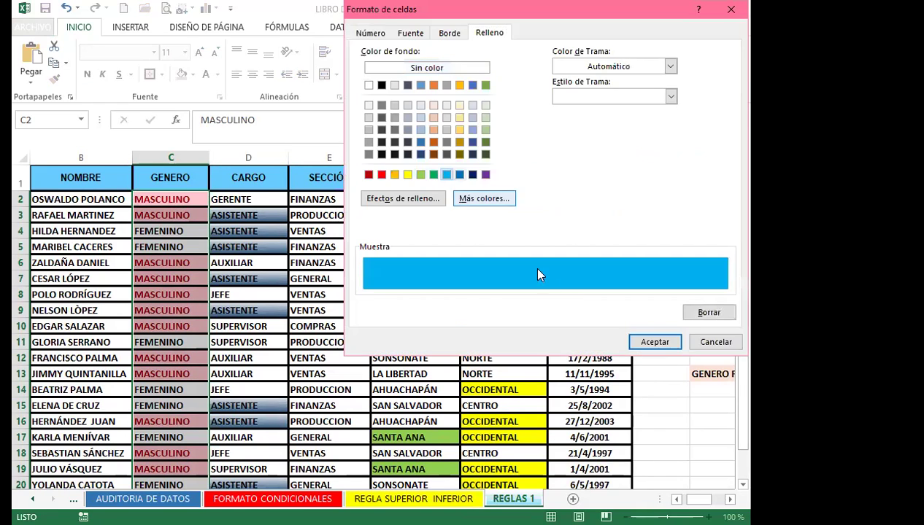
click(655, 342)
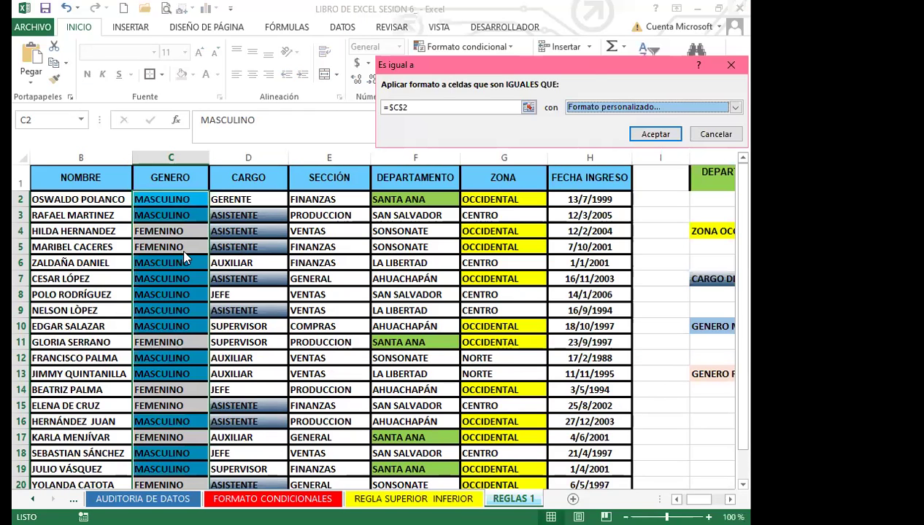
click(655, 134)
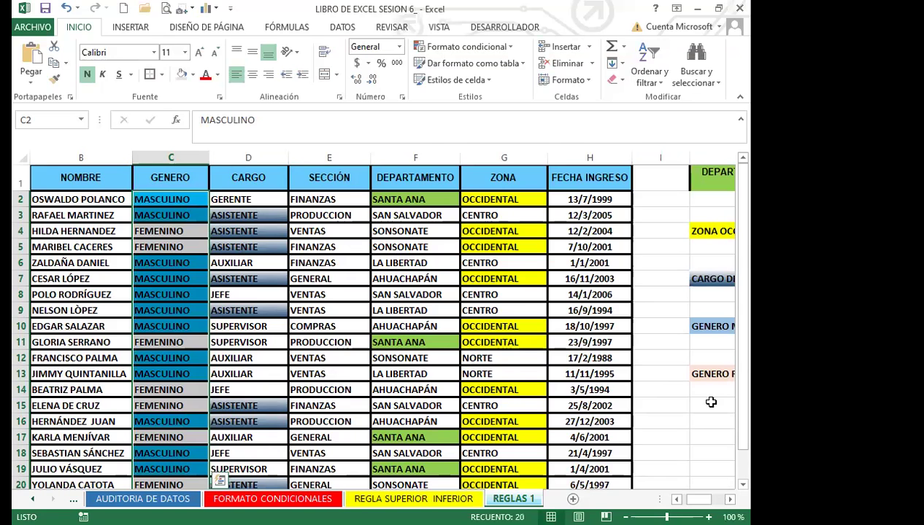
Step: Following the instruction in J13, start a text-contains highlight rule on the GENERO cells C2:C21 with cell C4 (FEMENINO) as the text
click(713, 373)
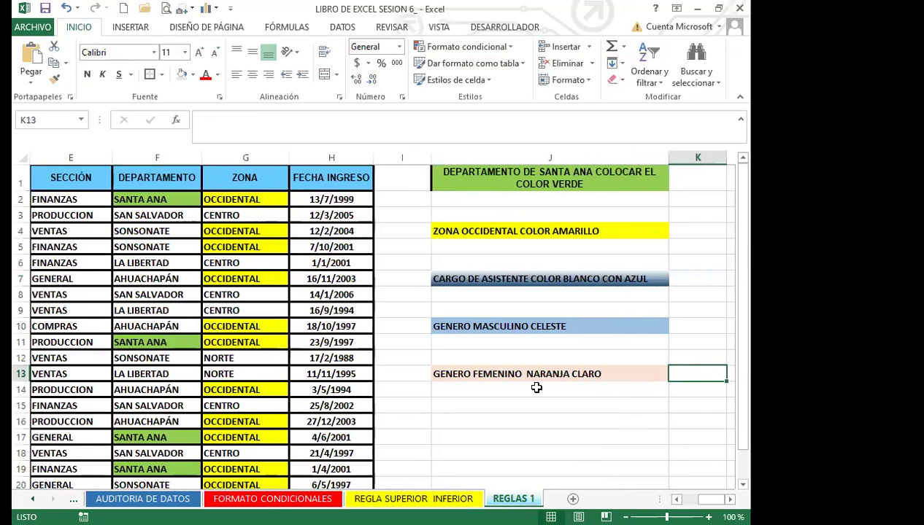
click(479, 378)
key(Left)
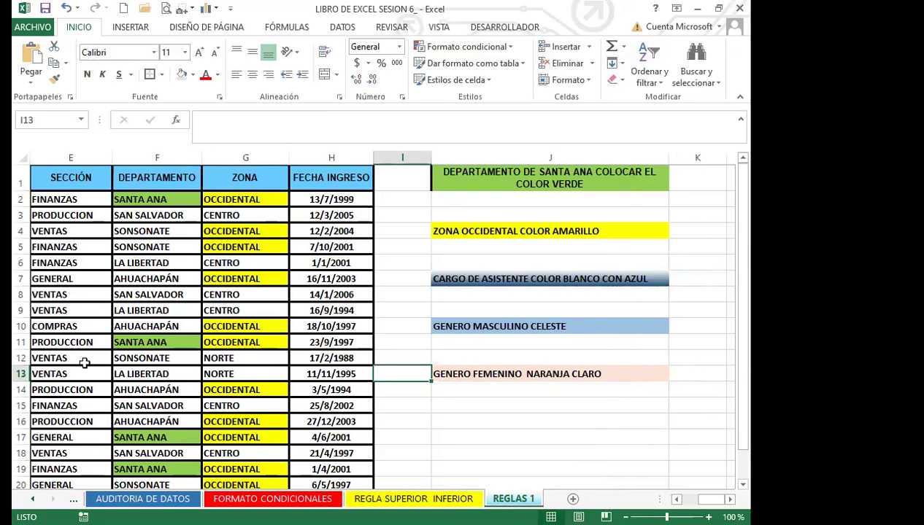
key(Home)
drag(230, 200, 208, 443)
scroll(211, 409, up, 1)
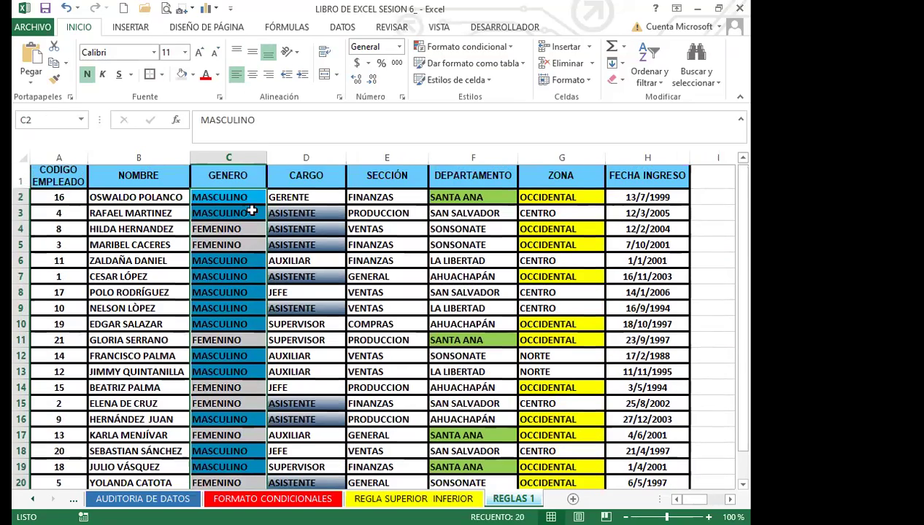
click(513, 48)
mouse_move(511, 71)
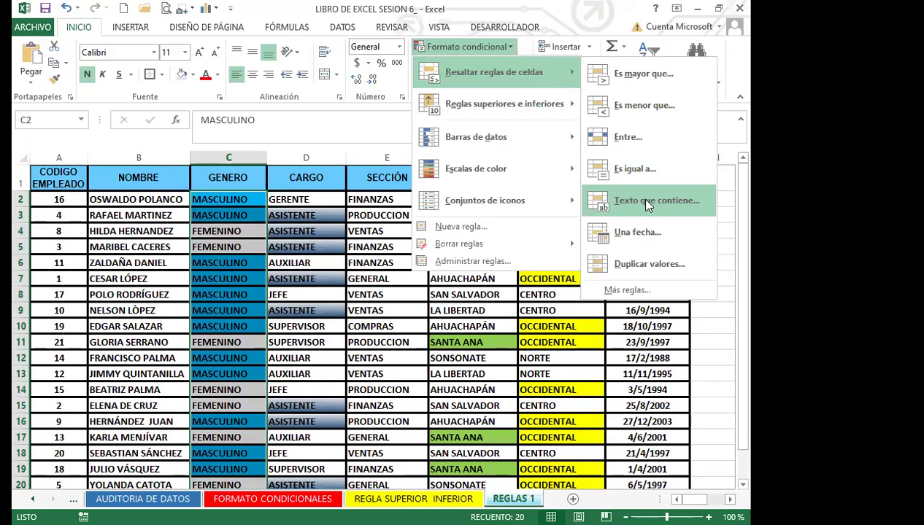
click(646, 201)
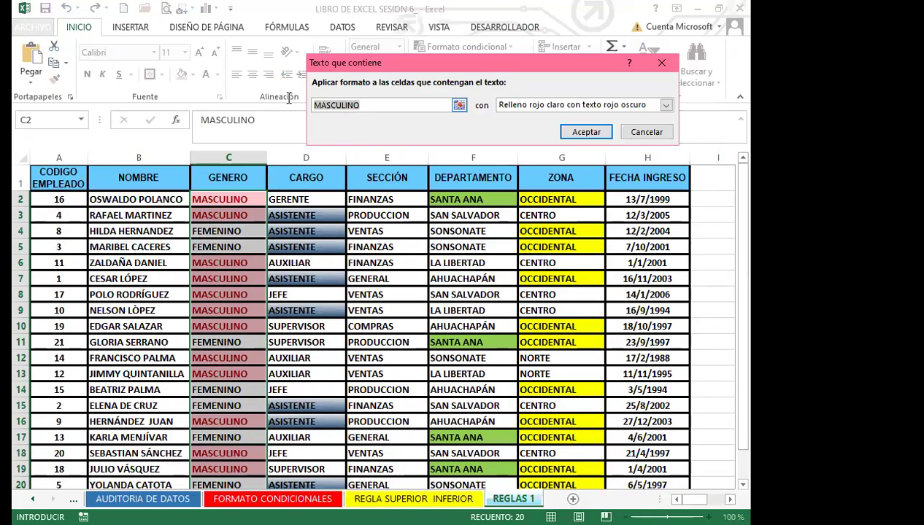
click(219, 231)
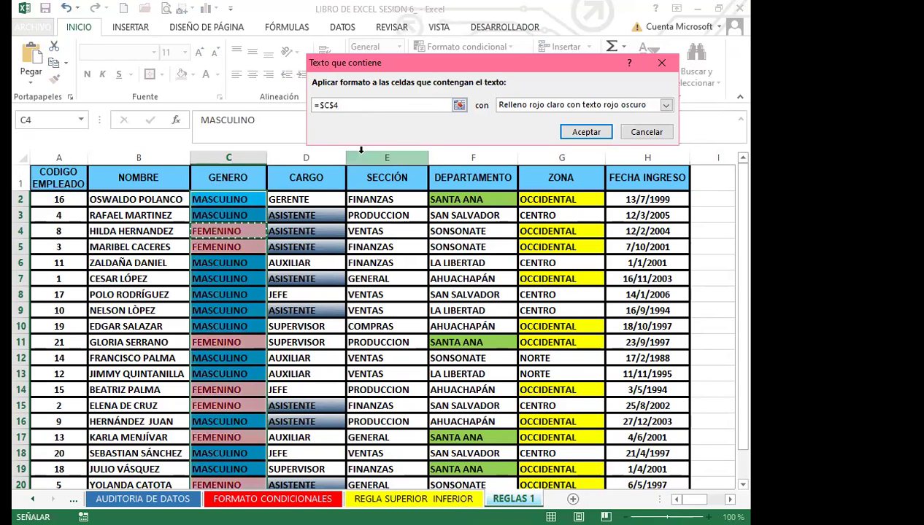
Step: Give the FEMENINO text-contains rule a custom fill in the lightest orange and apply it to the GENERO cells
click(667, 106)
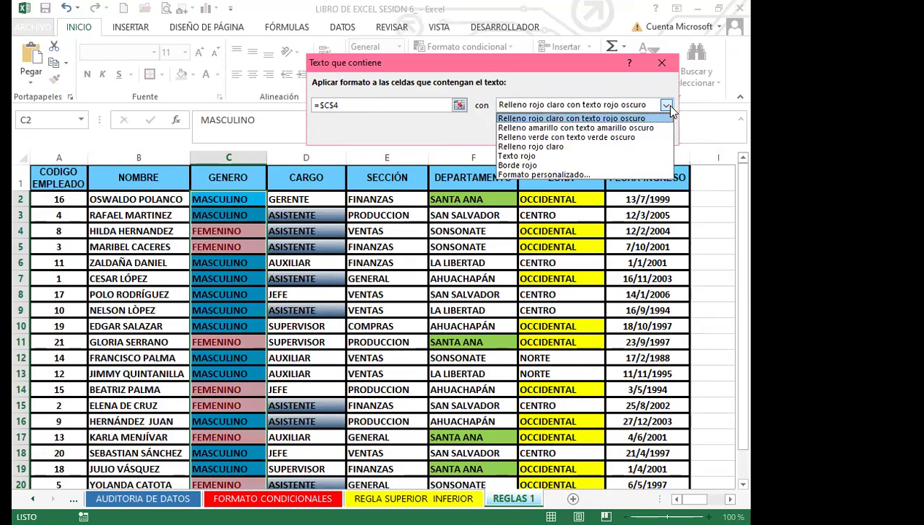
click(540, 174)
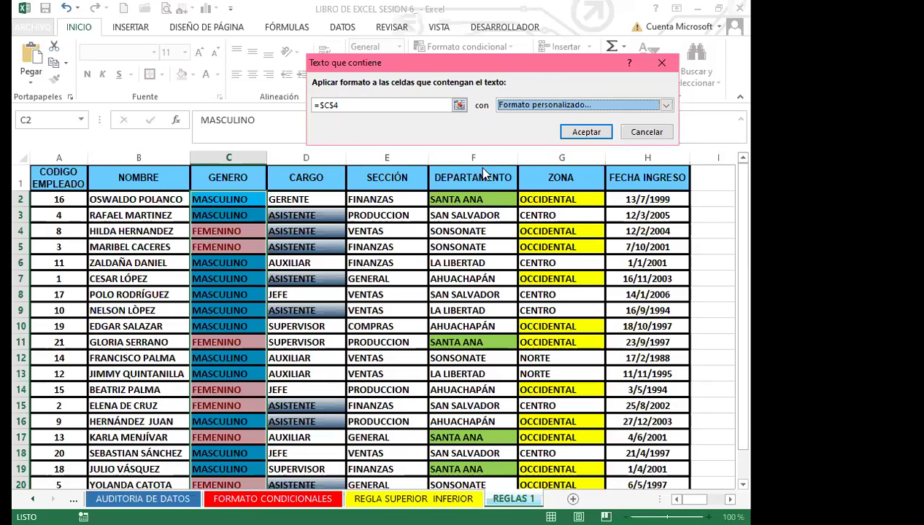
click(380, 130)
click(381, 119)
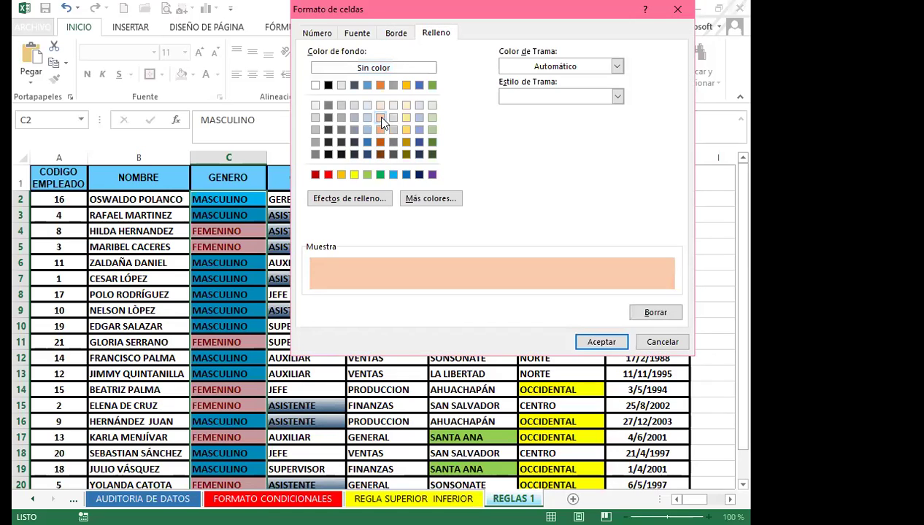
click(380, 107)
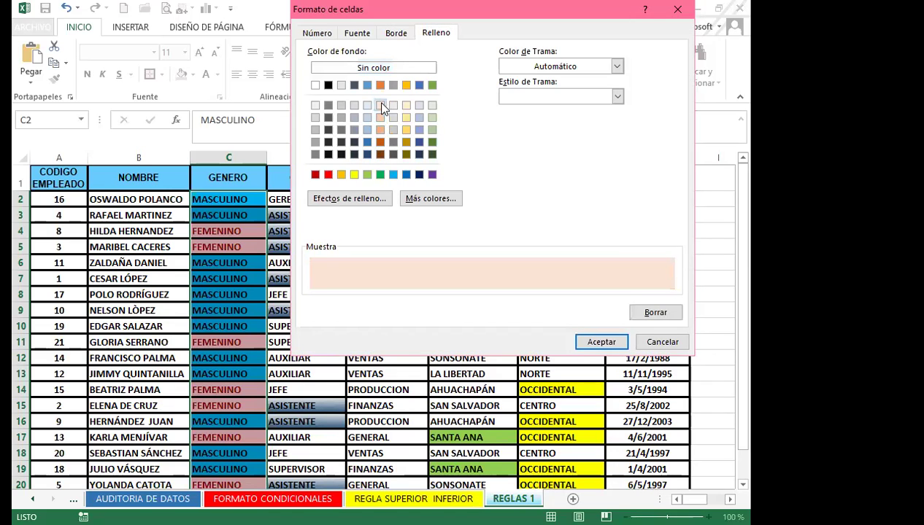
click(599, 340)
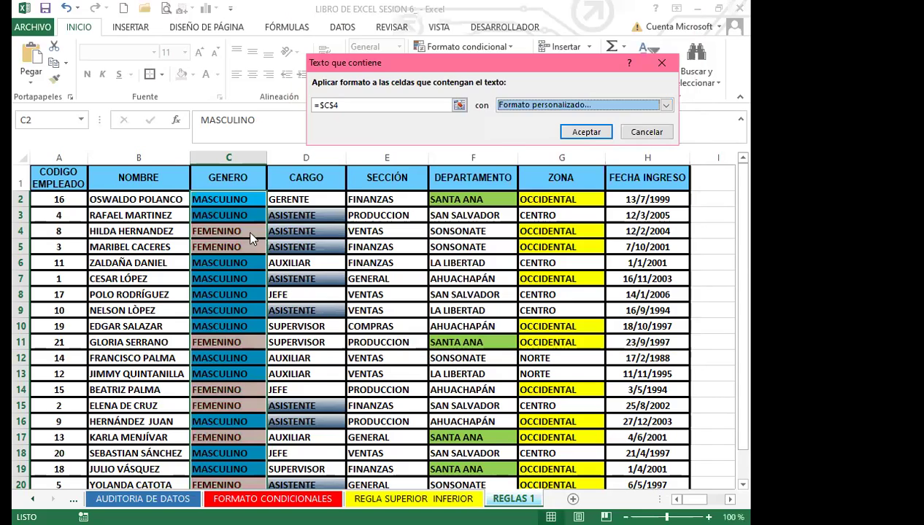
click(585, 133)
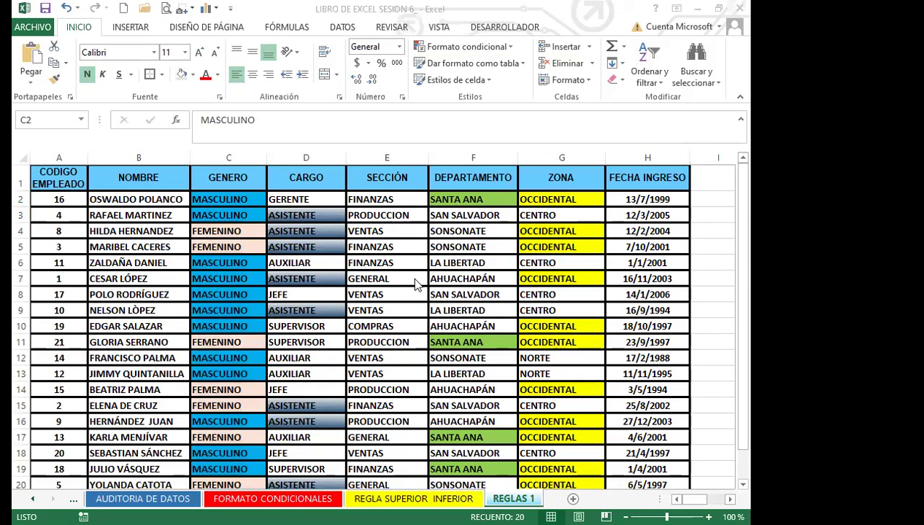
Step: Test the GENERO rules by replacing the content of cell C5 with FLLK
click(233, 247)
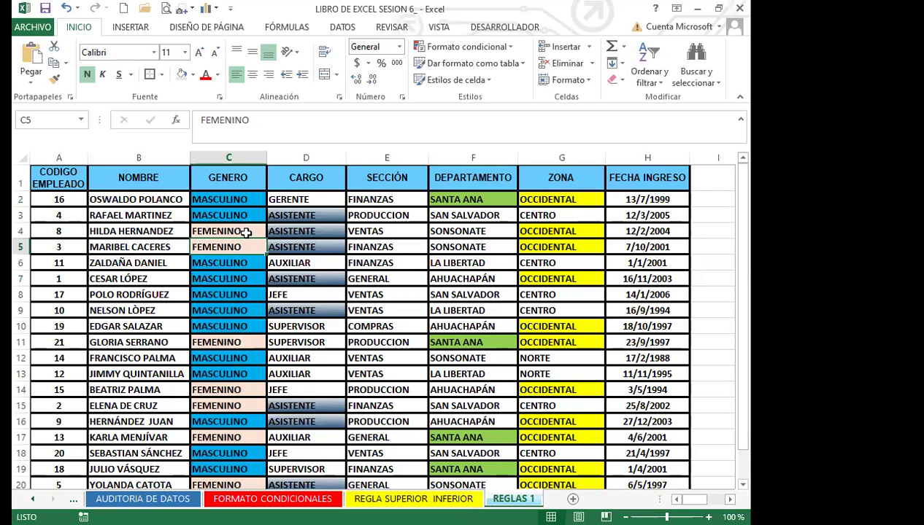
text(FEMENINO)
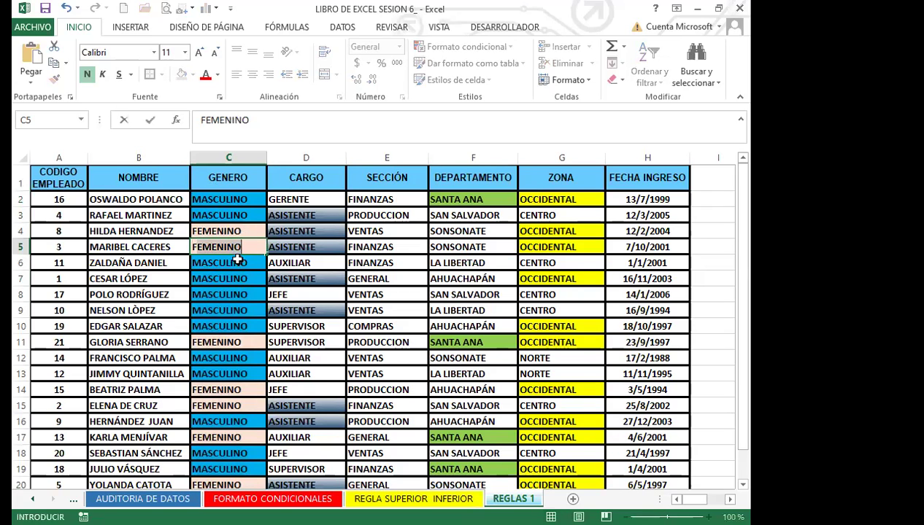
key(BackSpace)
key(BackSpace)
key(BackSpace)
key(BackSpace)
key(BackSpace)
key(BackSpace)
key(BackSpace)
text(LLK)
click(219, 278)
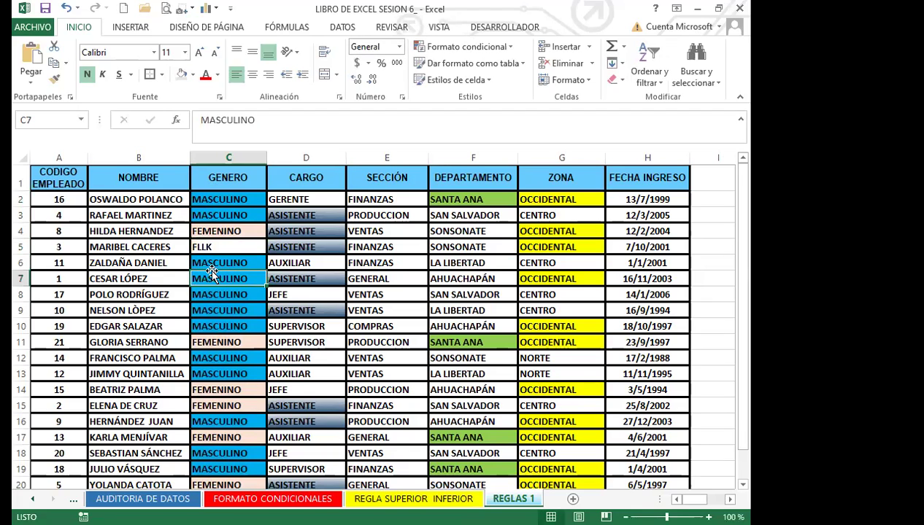
Step: Undo the last text change in cell C5
click(231, 248)
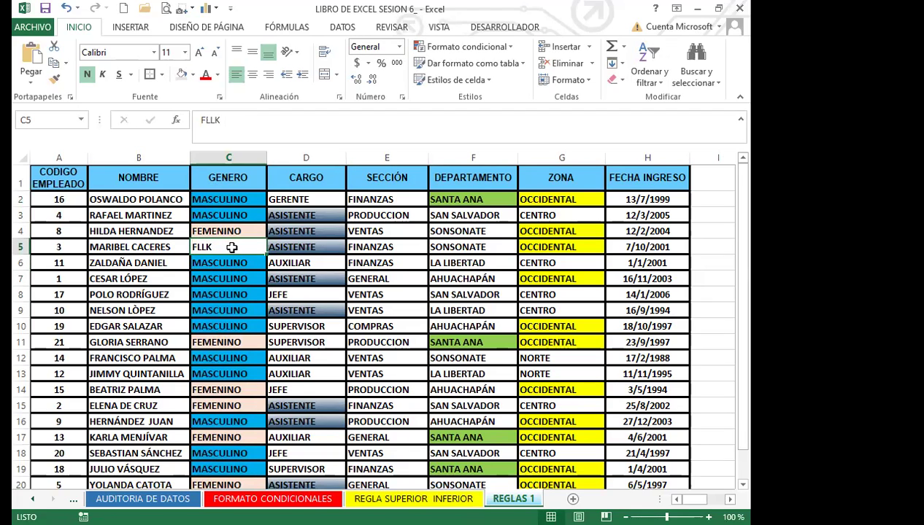
key(ctrl+z)
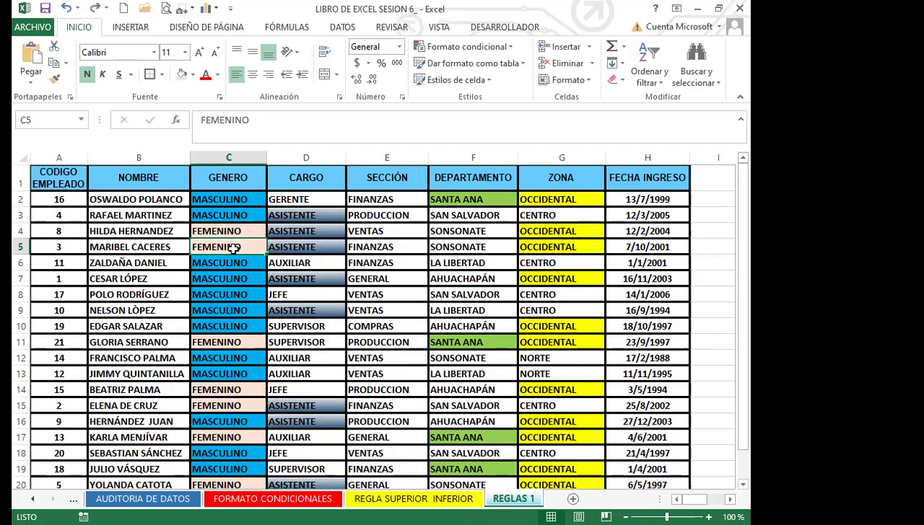
click(238, 267)
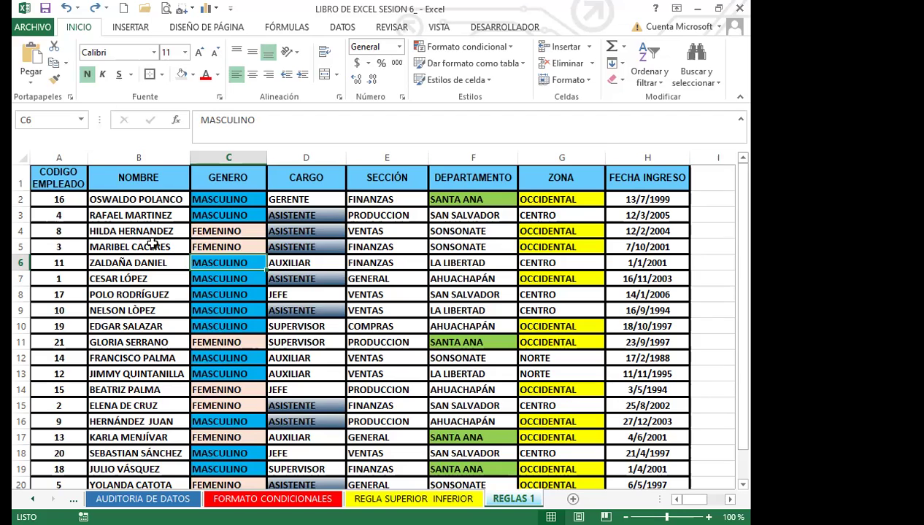
Step: Manually fill the NOMBRE cells B2, B4, B7, B10, B13, B16 and B18 with red
click(139, 201)
ctrl+click(135, 231)
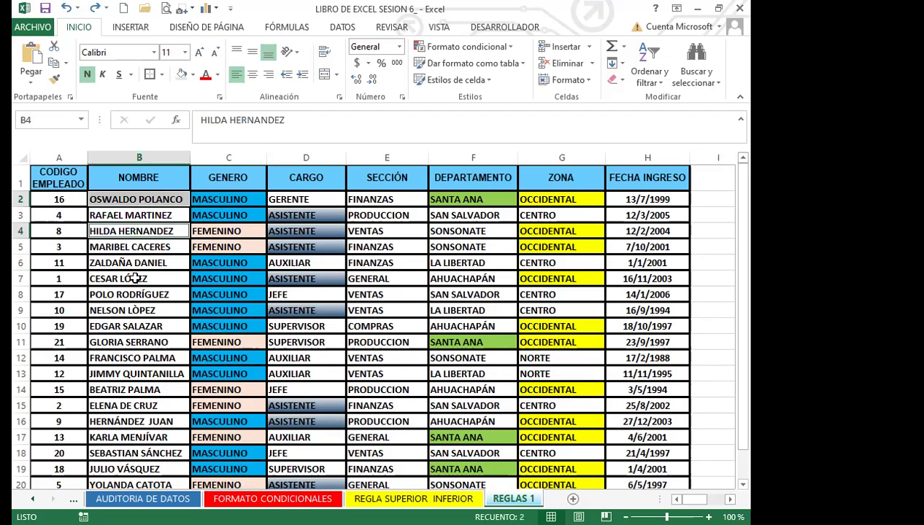
ctrl+click(134, 277)
ctrl+click(127, 325)
ctrl+click(126, 372)
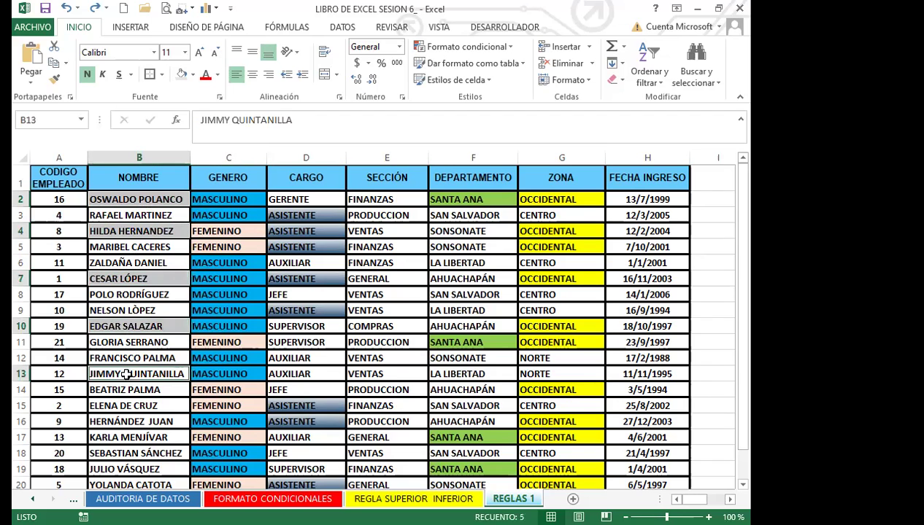
ctrl+click(123, 421)
ctrl+click(121, 453)
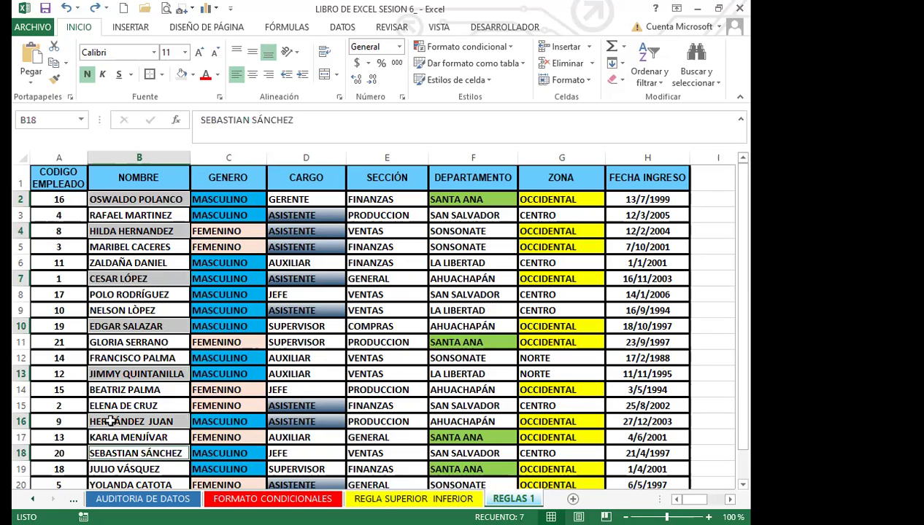
click(193, 74)
click(192, 188)
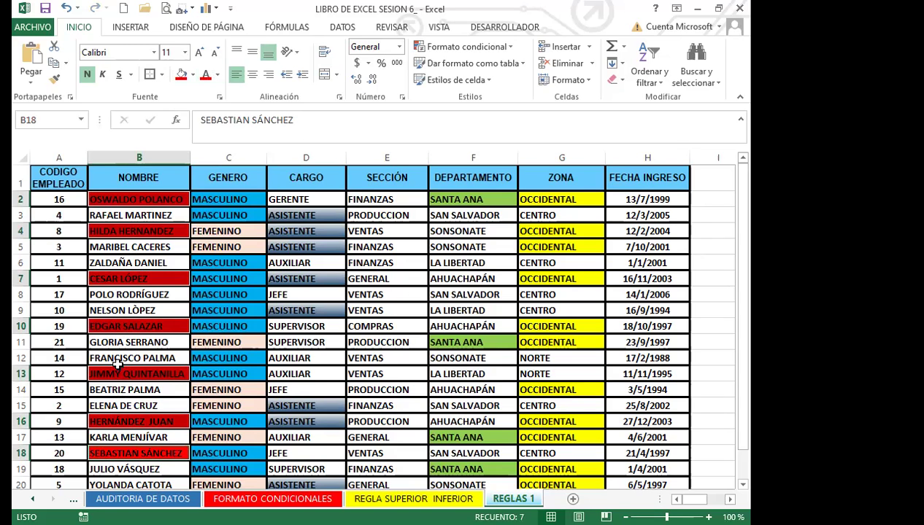
scroll(116, 365, down, 2)
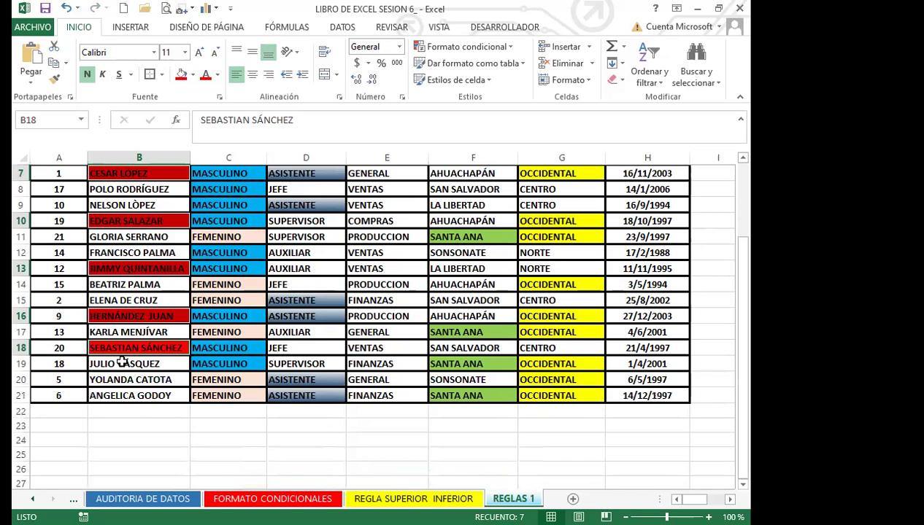
scroll(127, 365, up, 2)
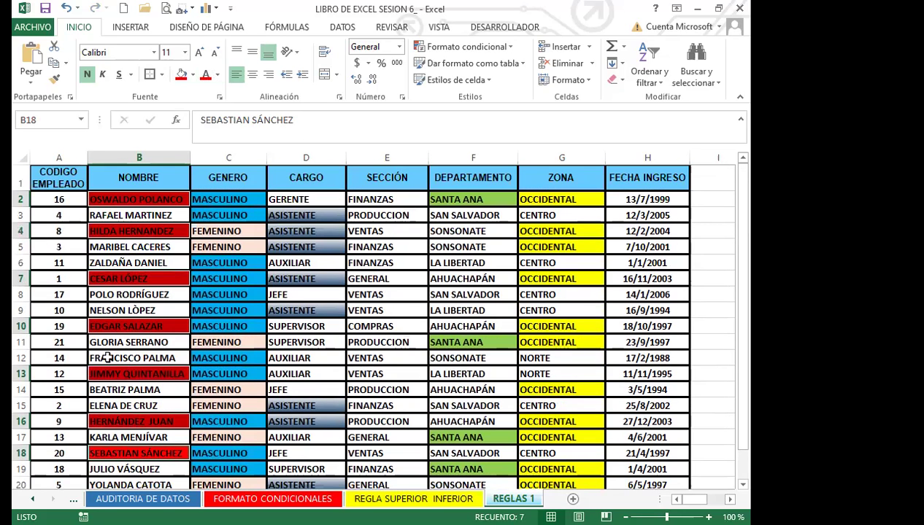
Step: Review the coloured employee table on the REGLAS 1 sheet and the available conditional formatting options
click(122, 326)
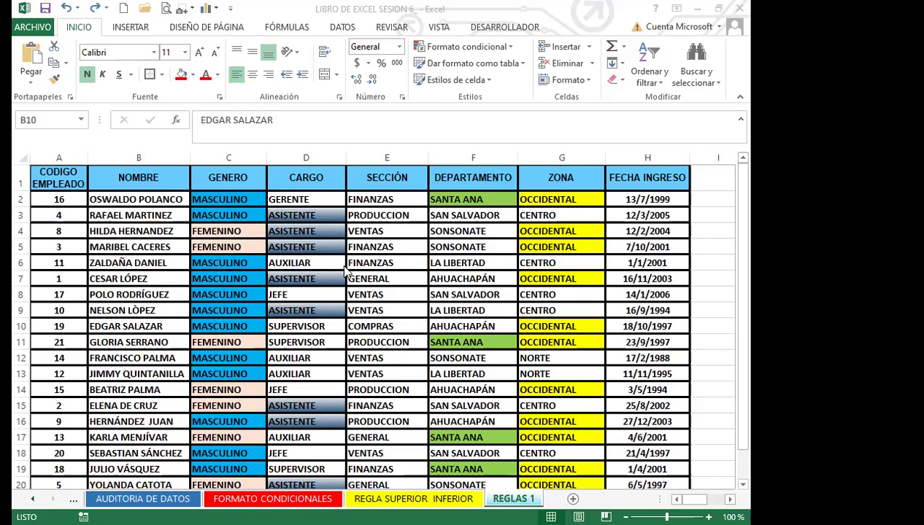
click(509, 64)
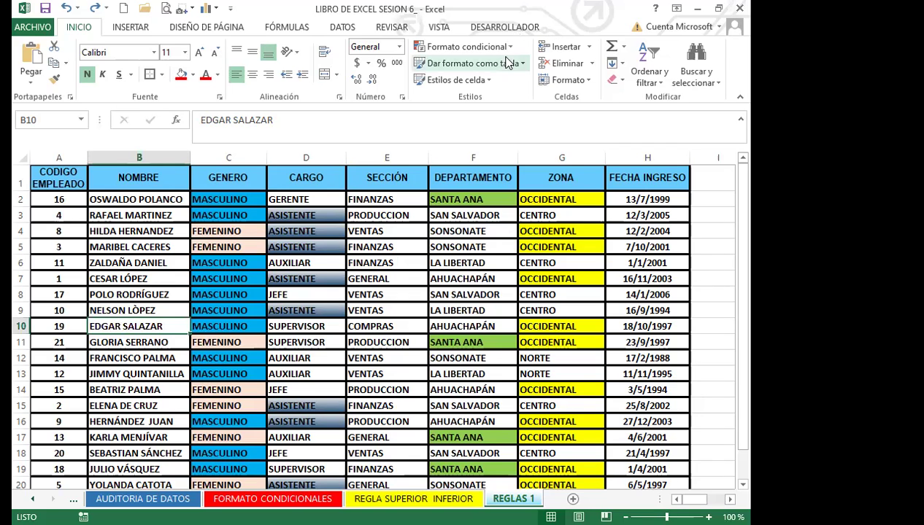
click(482, 47)
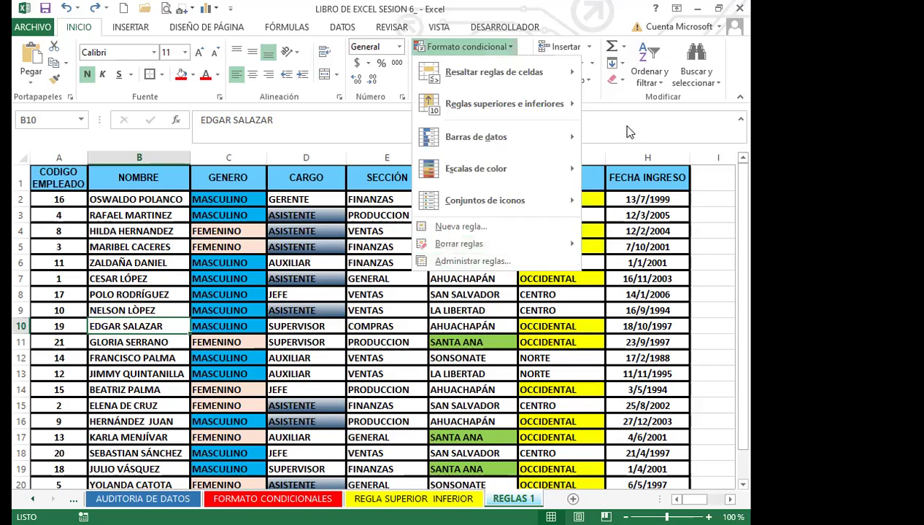
key(Escape)
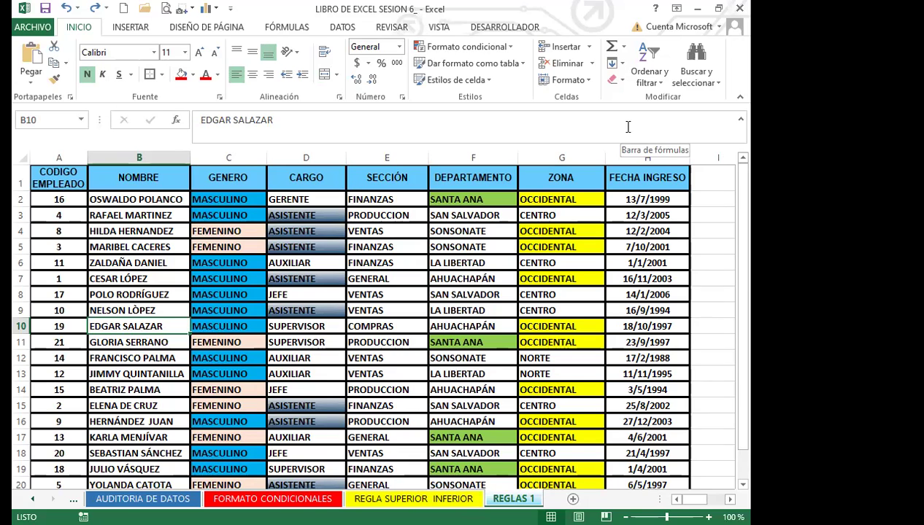
click(378, 279)
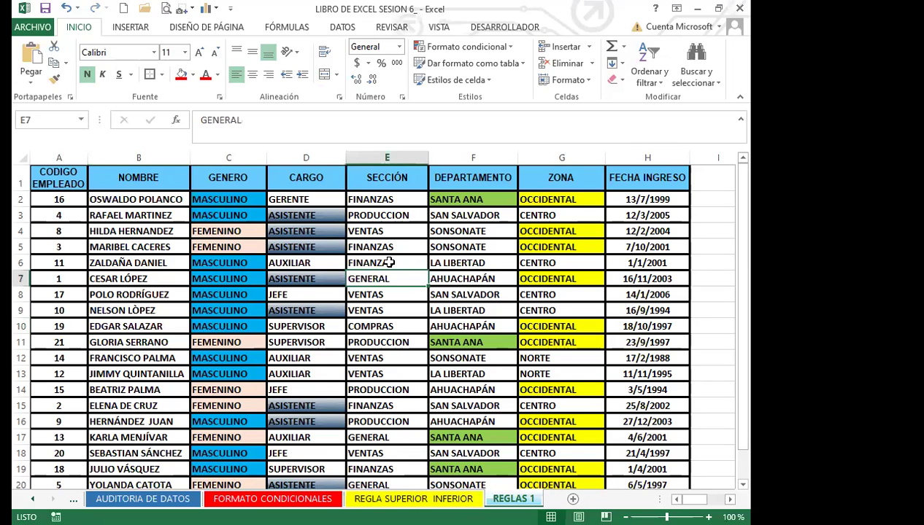
scroll(387, 339, down, 2)
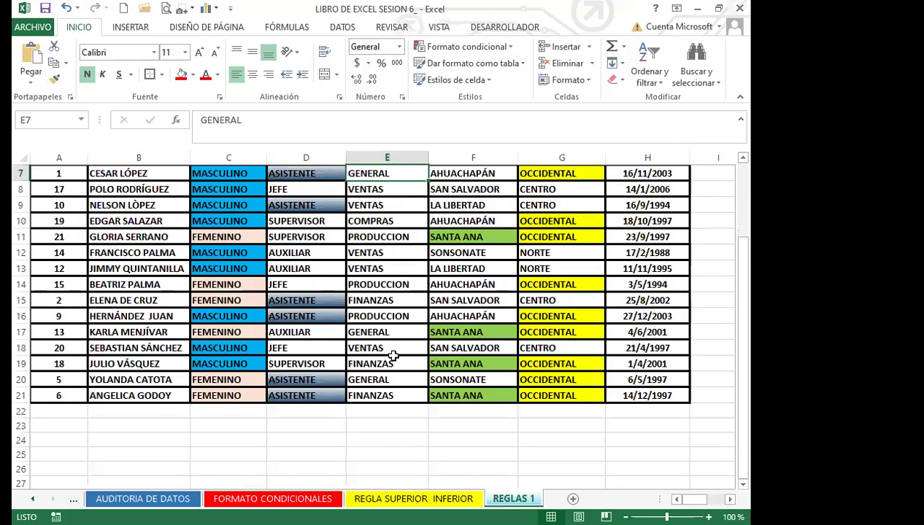
scroll(384, 412, up, 2)
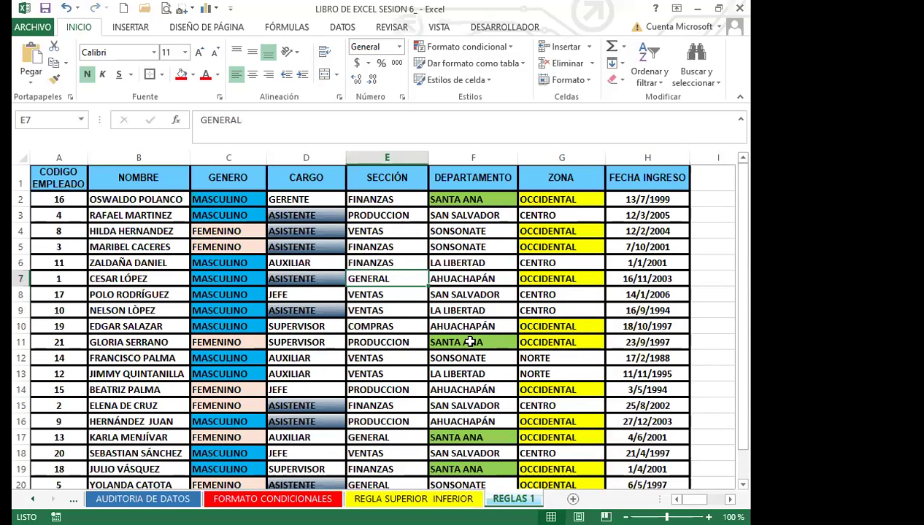
click(464, 339)
click(540, 329)
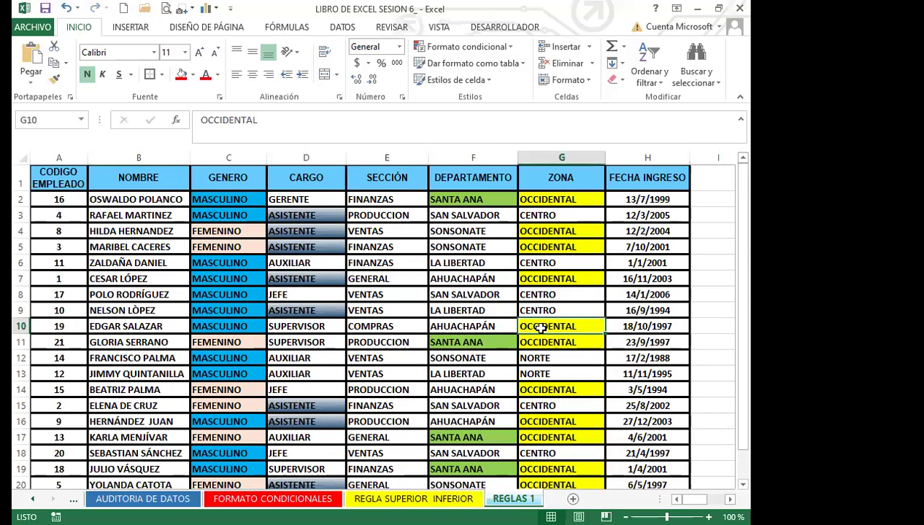
click(206, 276)
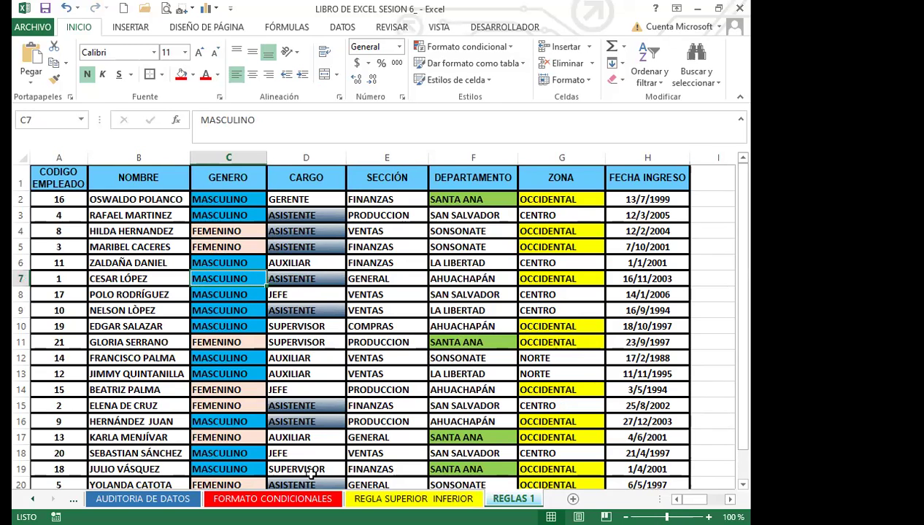
Step: Switch to the REGLA SUPERIOR INFERIOR sheet and look through its number columns from first to last row
click(370, 499)
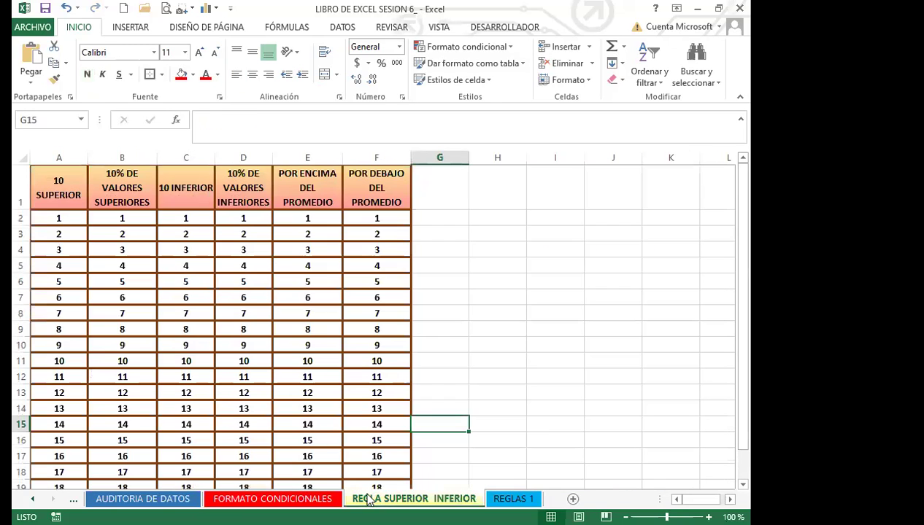
click(243, 358)
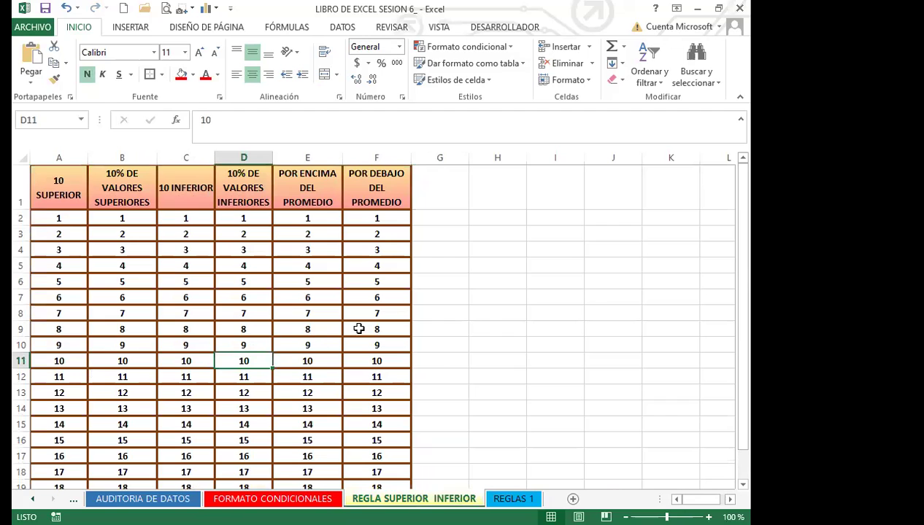
scroll(359, 329, down, 2)
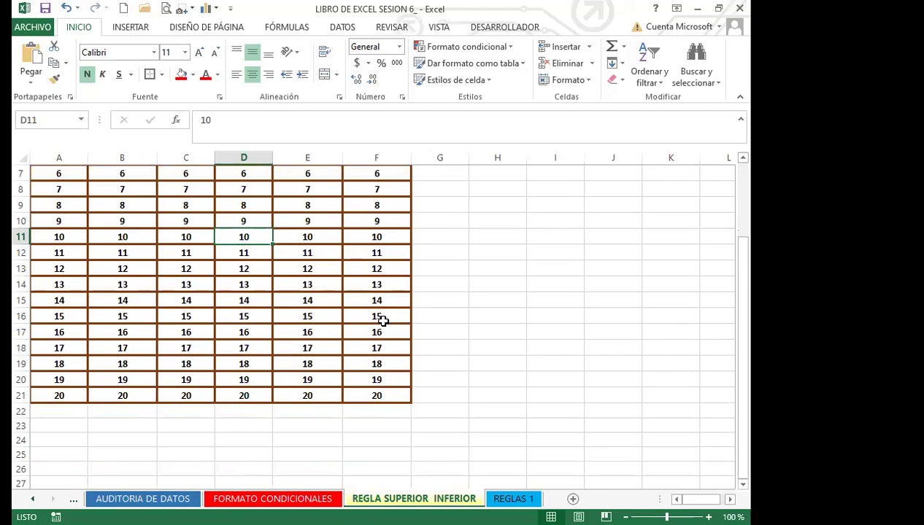
scroll(381, 319, up, 2)
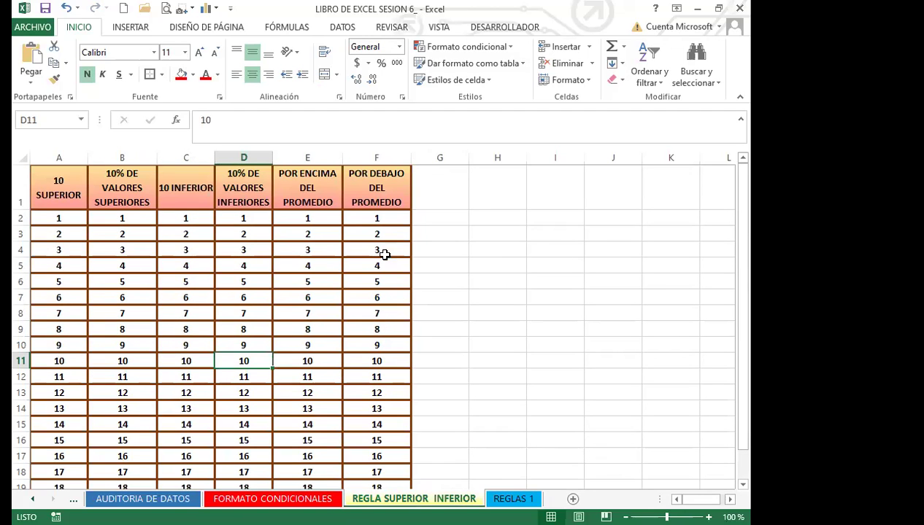
Step: Examine the values under POR DEBAJO DEL PROMEDIO and POR ENCIMA DEL PROMEDIO, and the rule headers in A1 to F1
drag(377, 218, 377, 485)
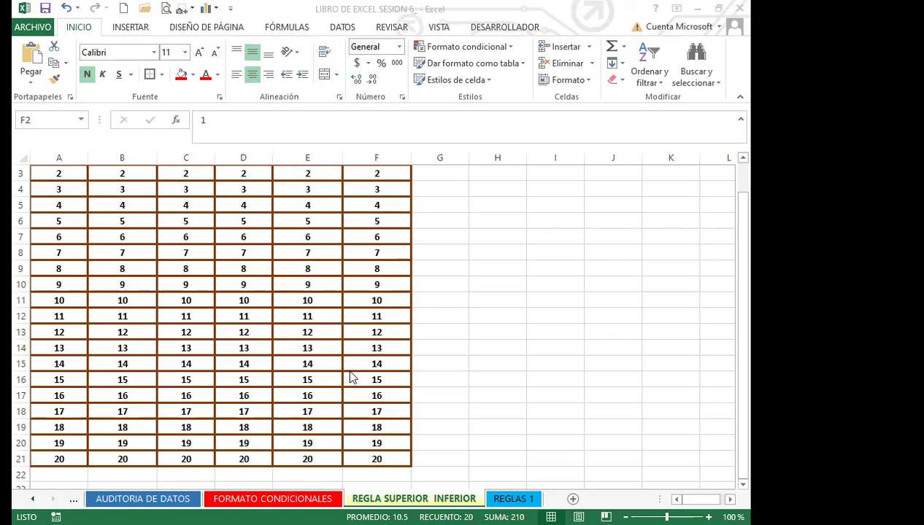
scroll(376, 378, up, 1)
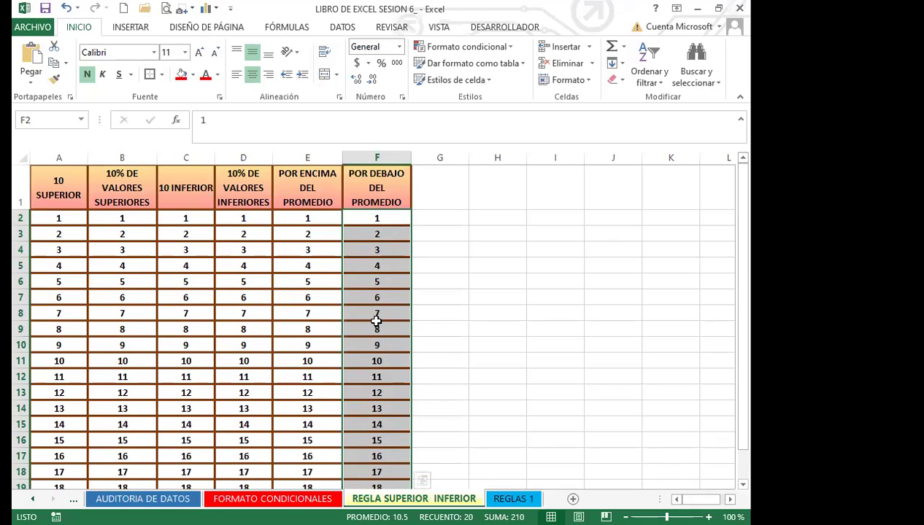
drag(307, 218, 306, 454)
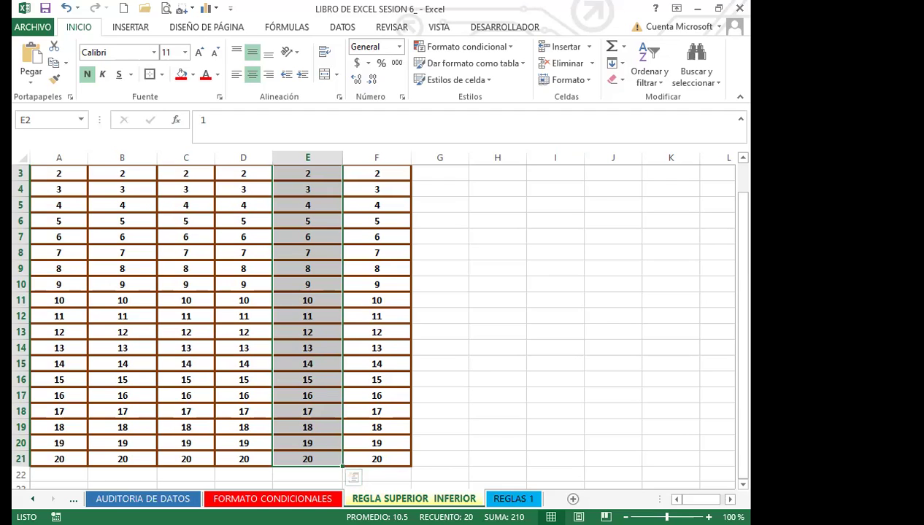
click(495, 432)
scroll(495, 431, up, 1)
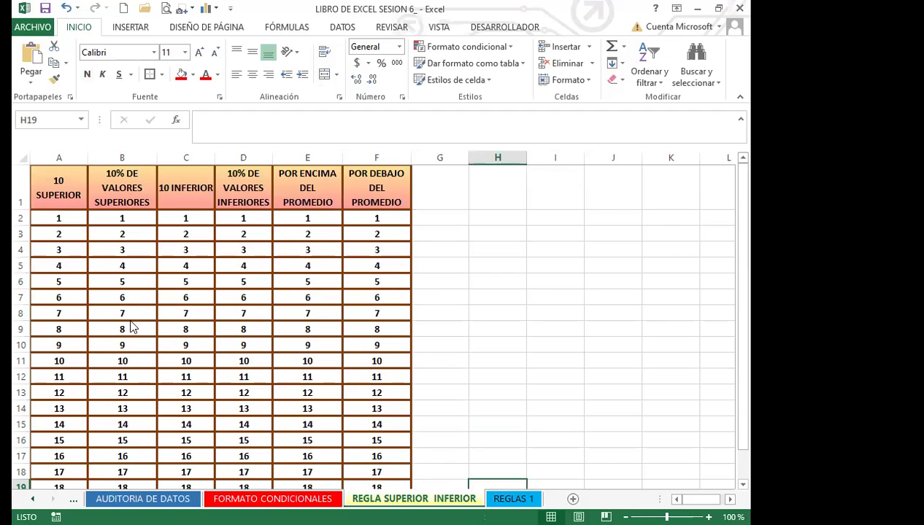
click(61, 206)
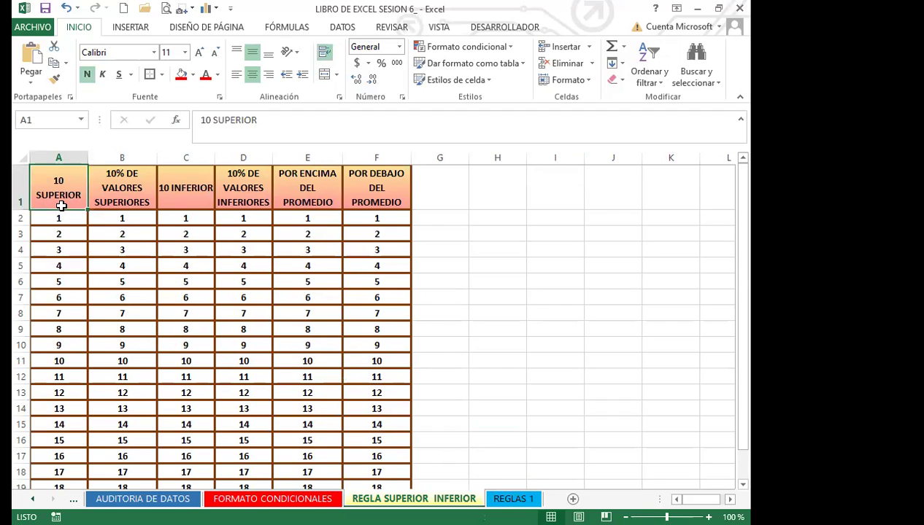
click(135, 202)
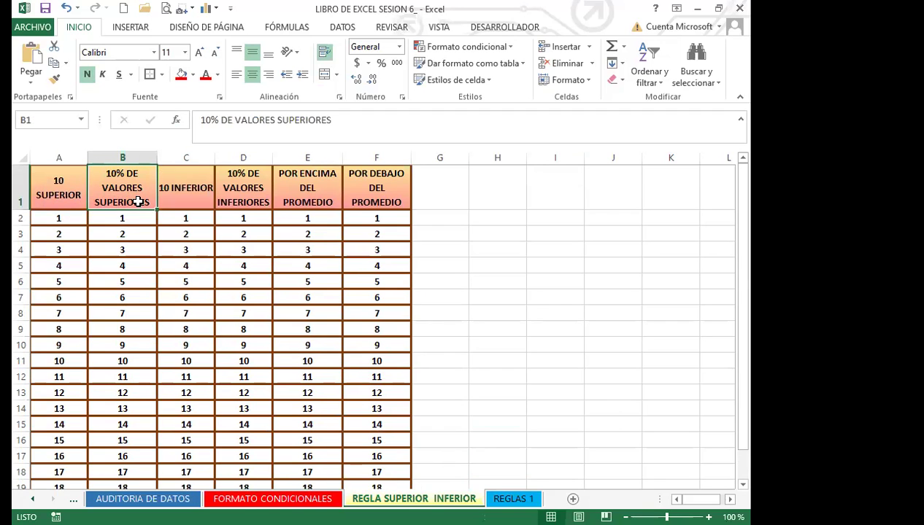
click(191, 201)
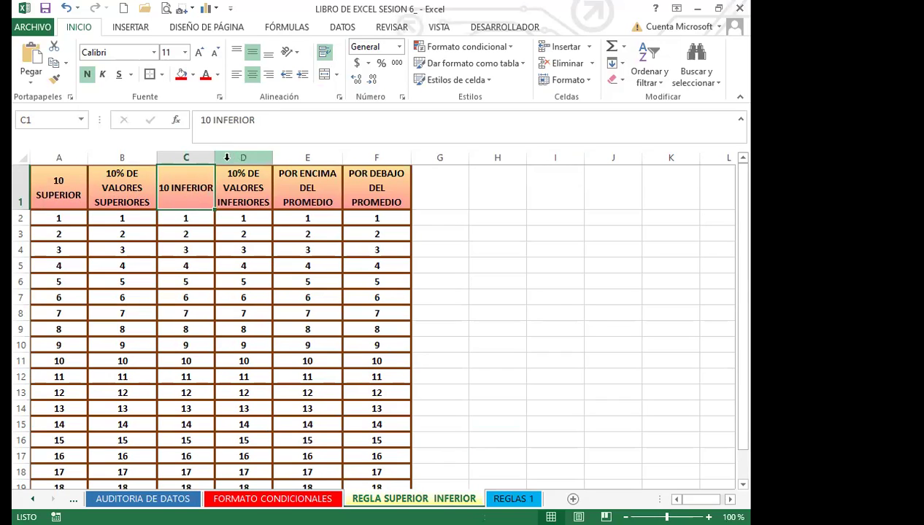
click(254, 197)
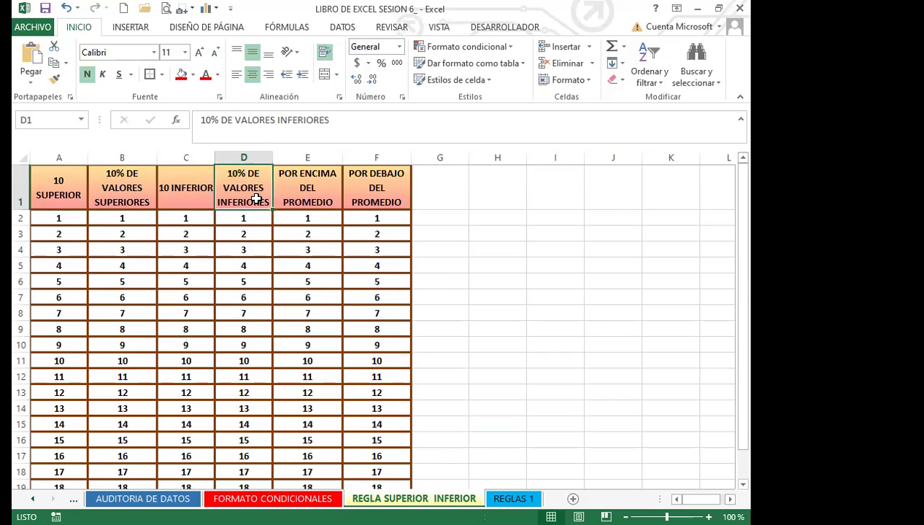
click(330, 198)
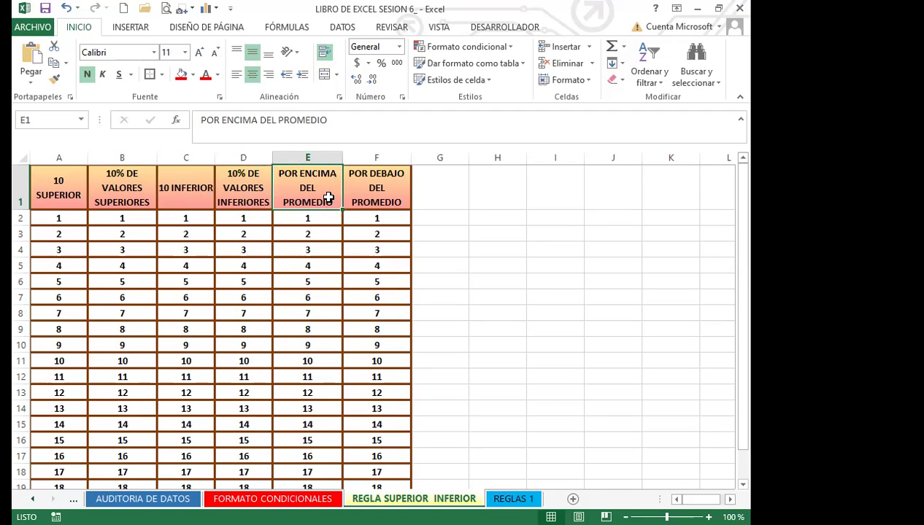
click(385, 198)
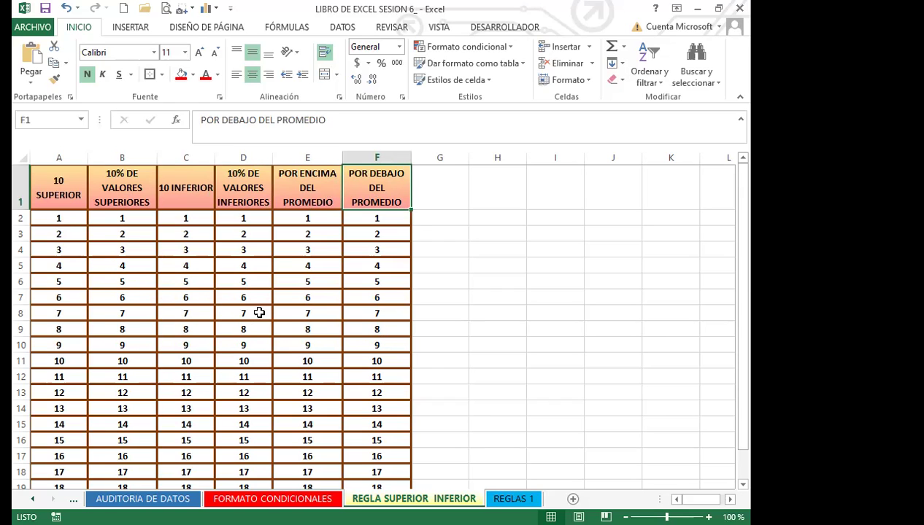
Step: Start a 10 superiores conditional formatting rule for the 10 SUPERIOR values in A2:A21
drag(71, 218, 72, 475)
scroll(64, 329, up, 2)
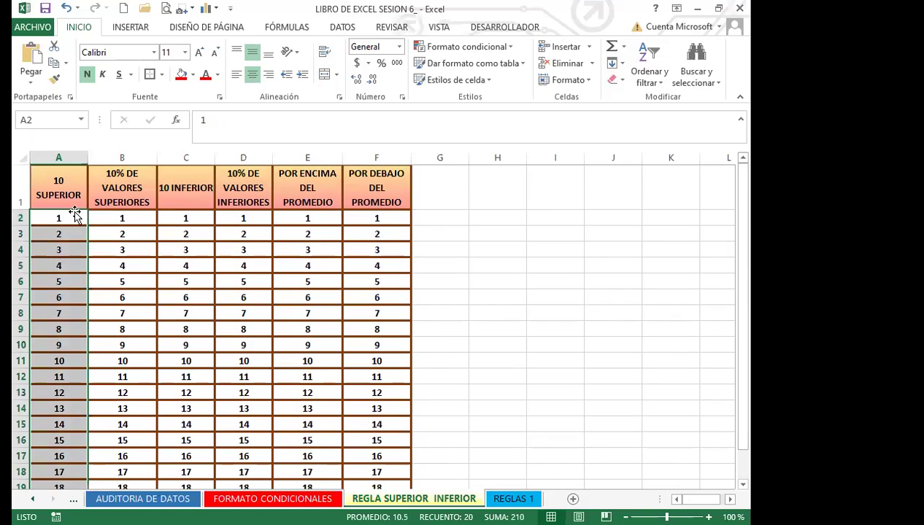
click(509, 50)
mouse_move(509, 107)
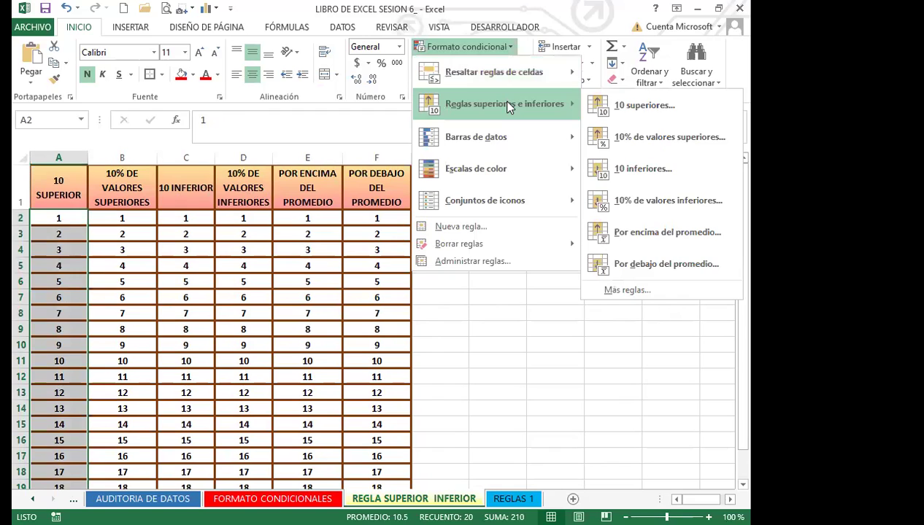
click(643, 108)
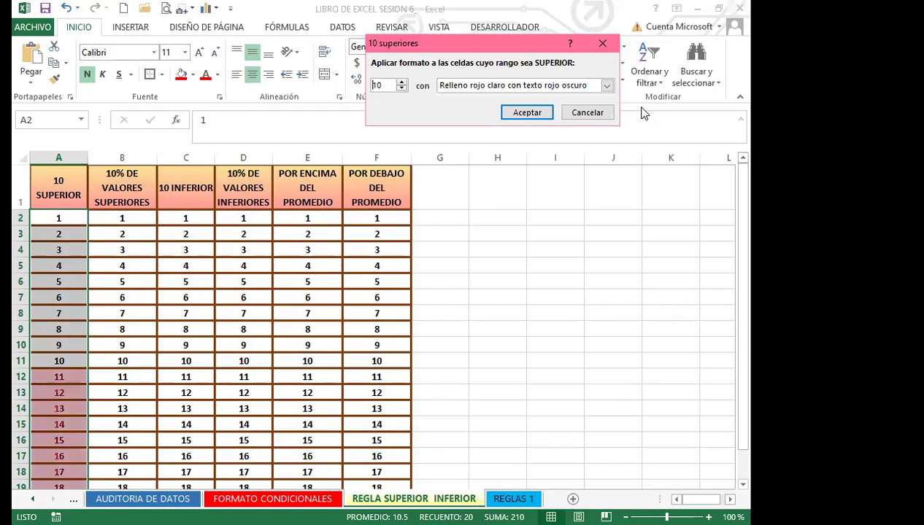
Step: Preview the top-values rule with higher counts such as 16 and 17, and return the count to 10
click(390, 87)
click(401, 83)
click(401, 82)
click(401, 82)
click(401, 83)
click(401, 83)
click(401, 83)
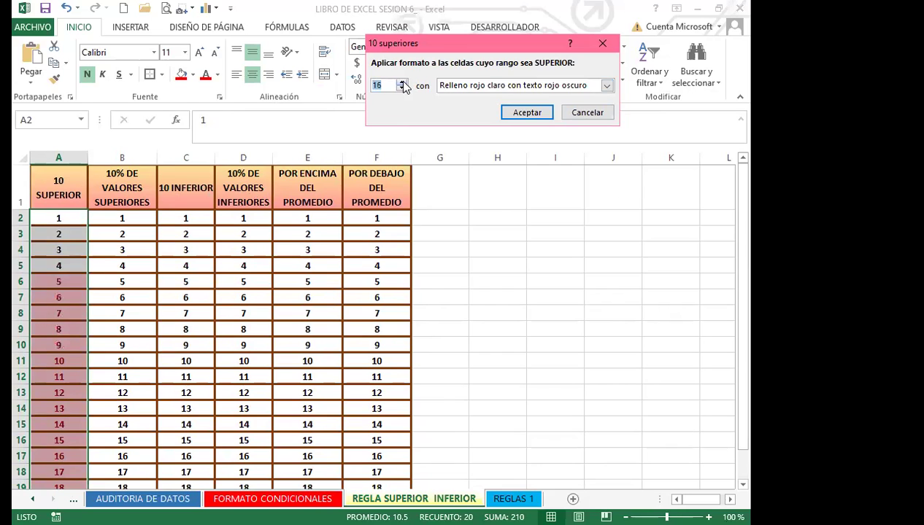
click(401, 83)
click(401, 82)
click(402, 89)
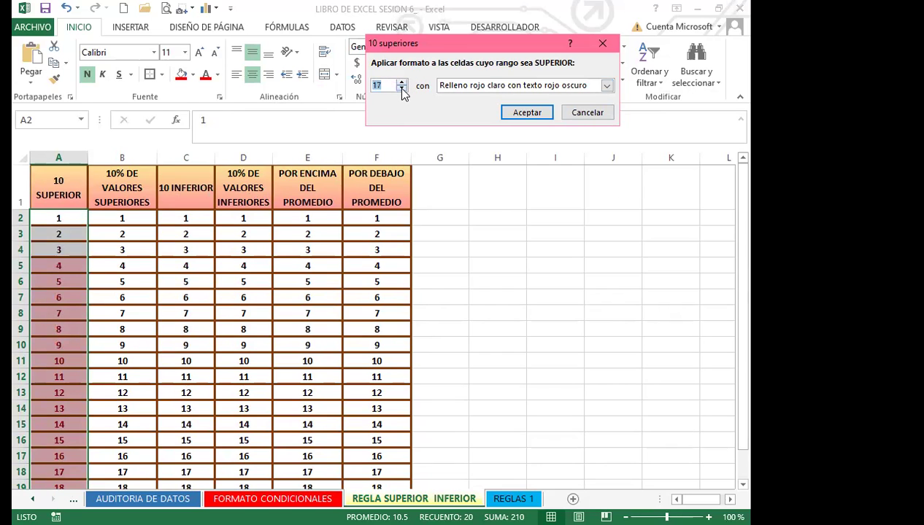
click(401, 89)
click(401, 89)
click(402, 89)
click(402, 89)
click(401, 89)
click(401, 89)
click(401, 89)
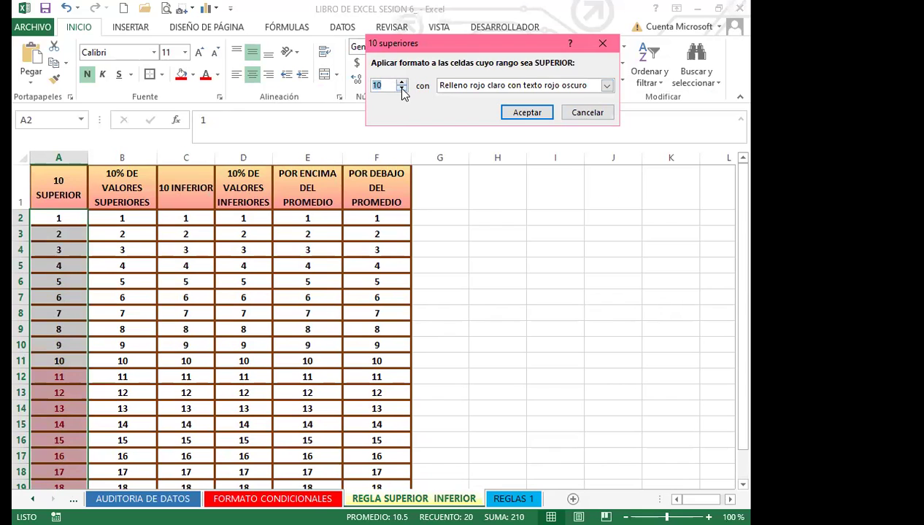
Step: Give the 10 superiores rule the format Relleno verde con texto verde oscuro and apply it to the 10 SUPERIOR values
click(605, 86)
click(513, 118)
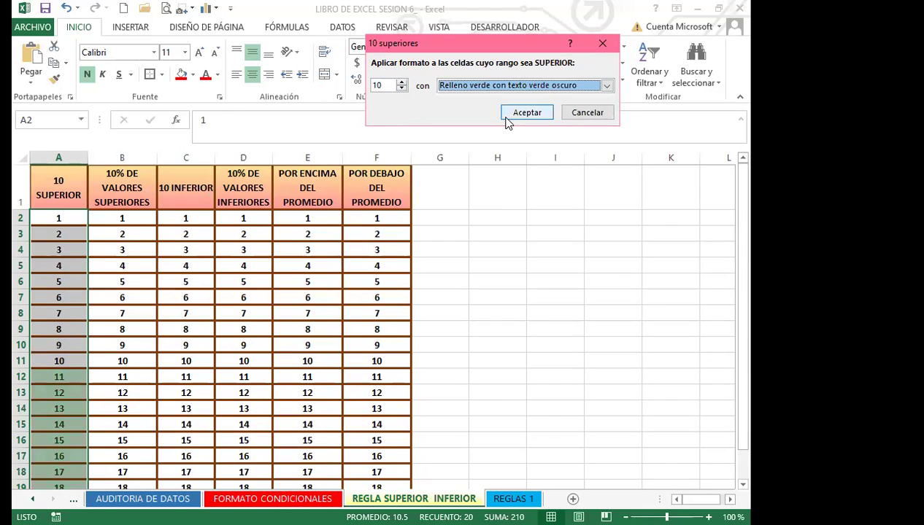
click(530, 115)
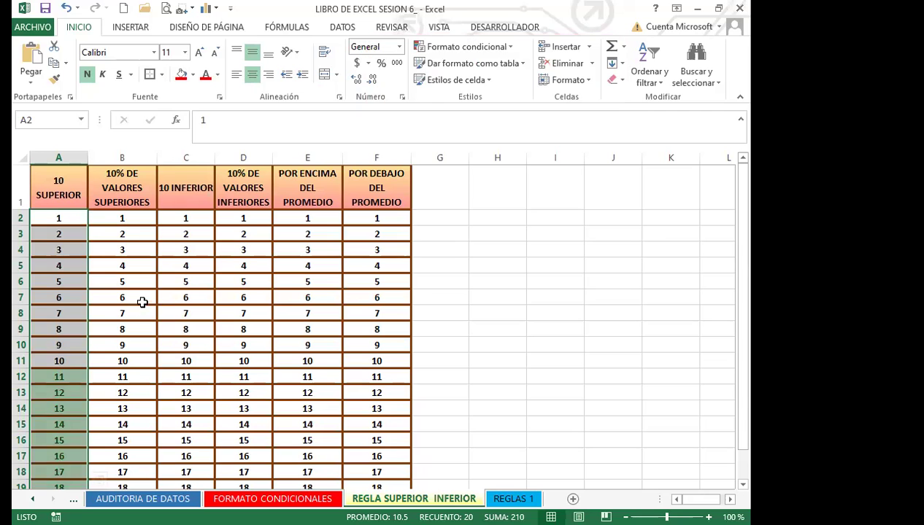
Step: Select the 10% DE VALORES SUPERIORES values in B2:B21
drag(135, 217, 105, 462)
scroll(116, 409, up, 1)
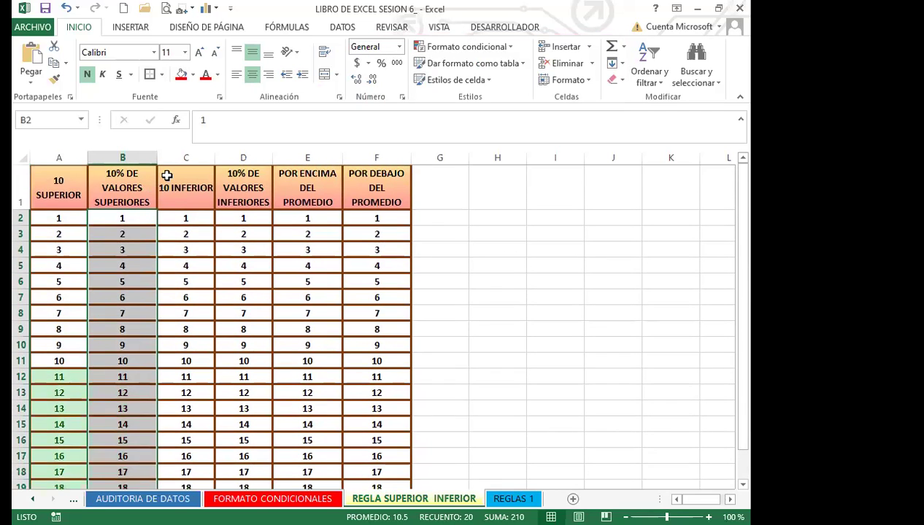
click(511, 48)
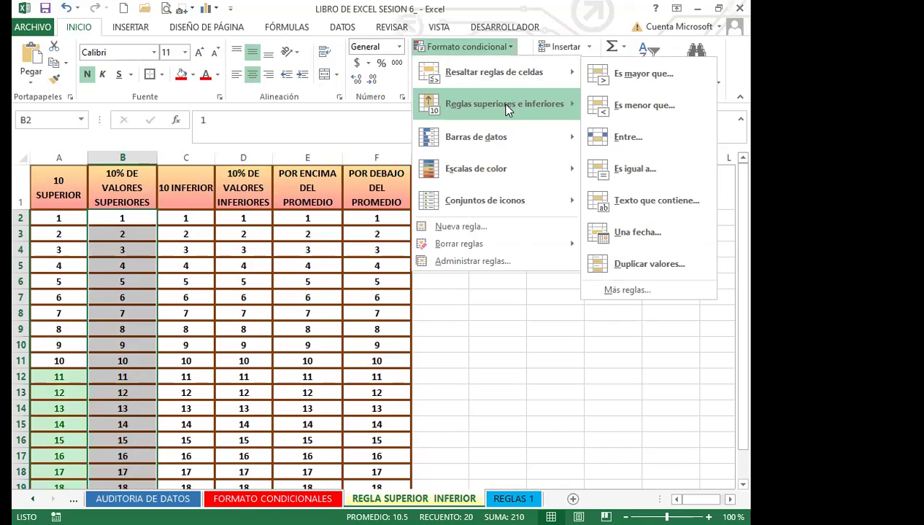
mouse_move(509, 109)
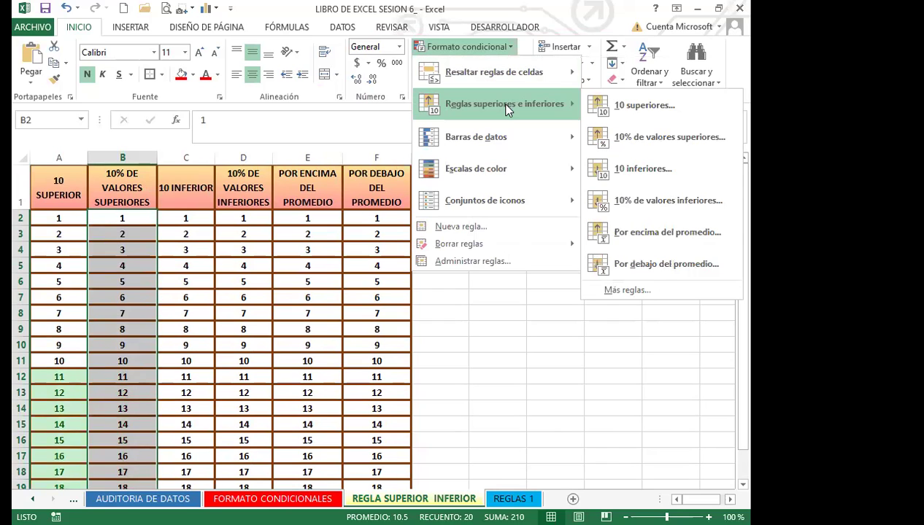
click(637, 139)
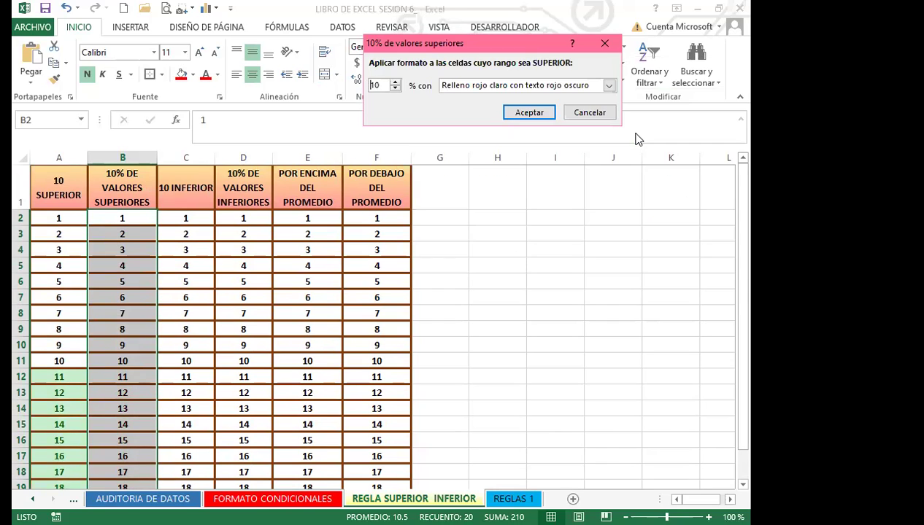
click(584, 112)
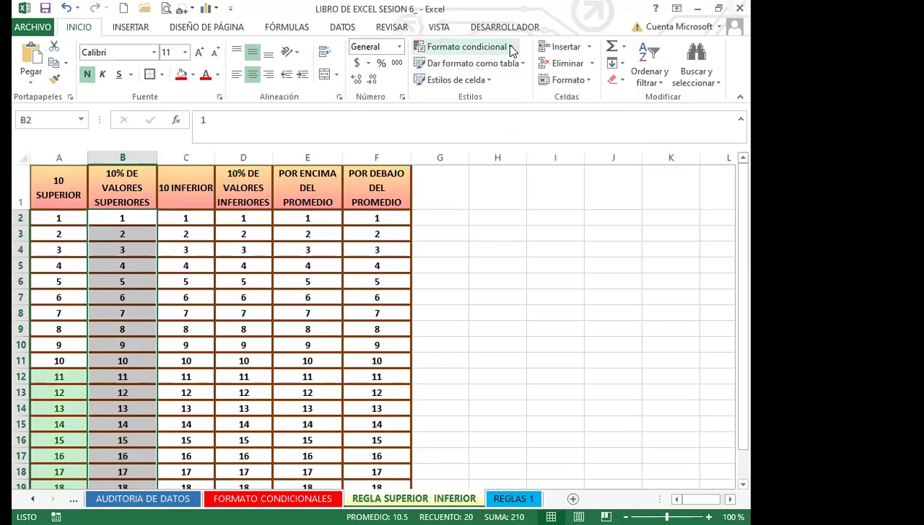
Step: Apply a 10% de valores superiores rule with Relleno amarillo con texto amarillo oscuro to B2:B21, keeping 10 %
click(511, 49)
mouse_move(512, 108)
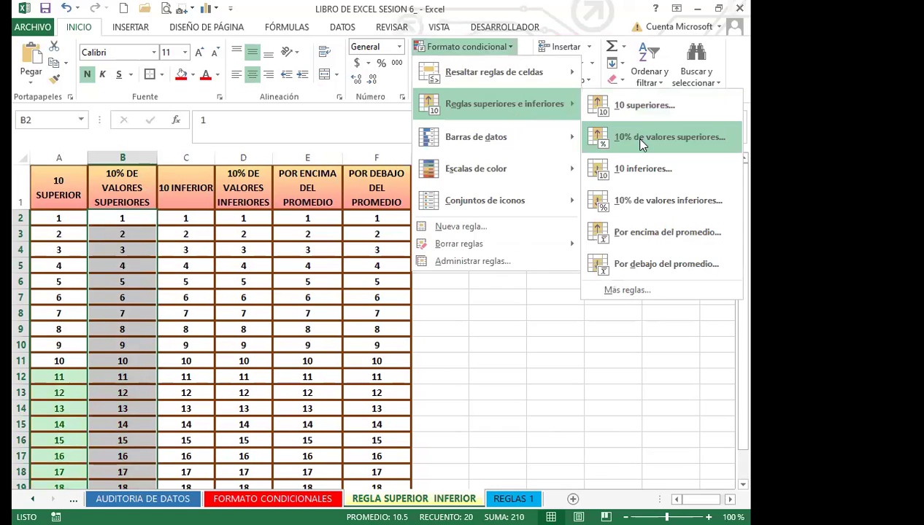
click(632, 138)
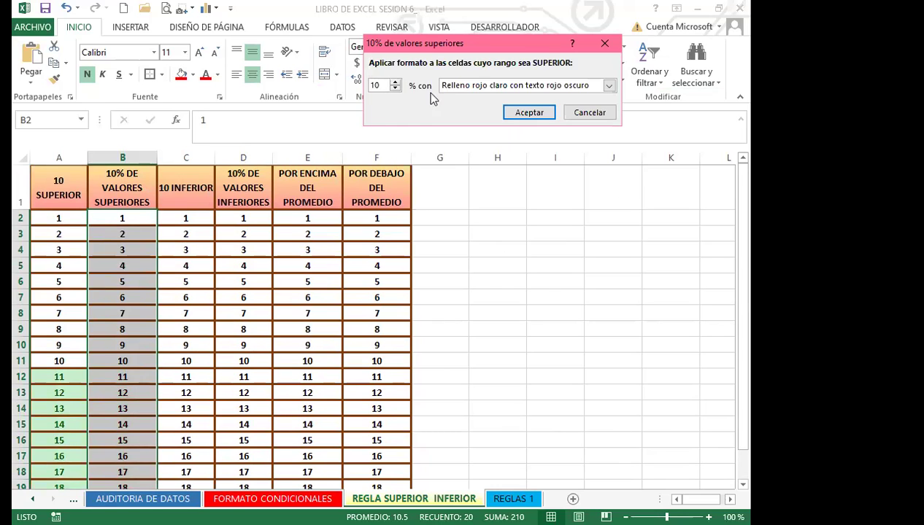
click(609, 86)
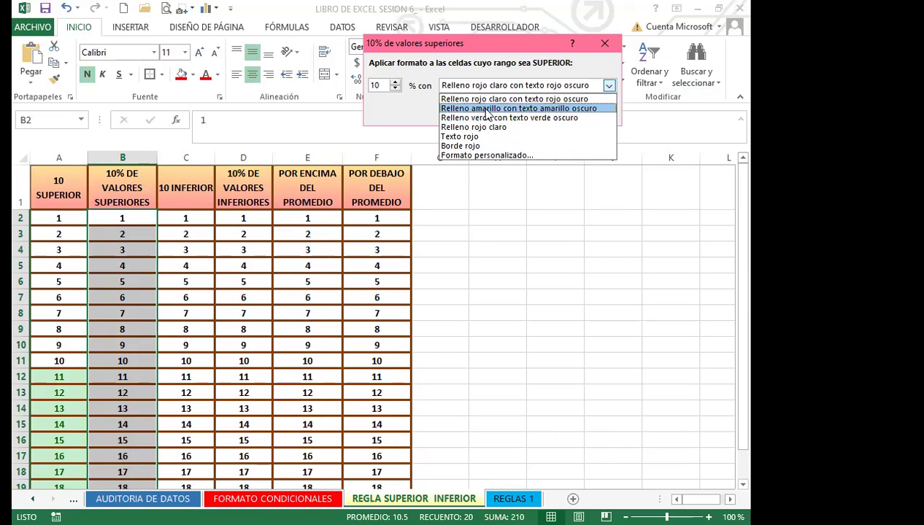
click(486, 109)
key(Down)
key(Down)
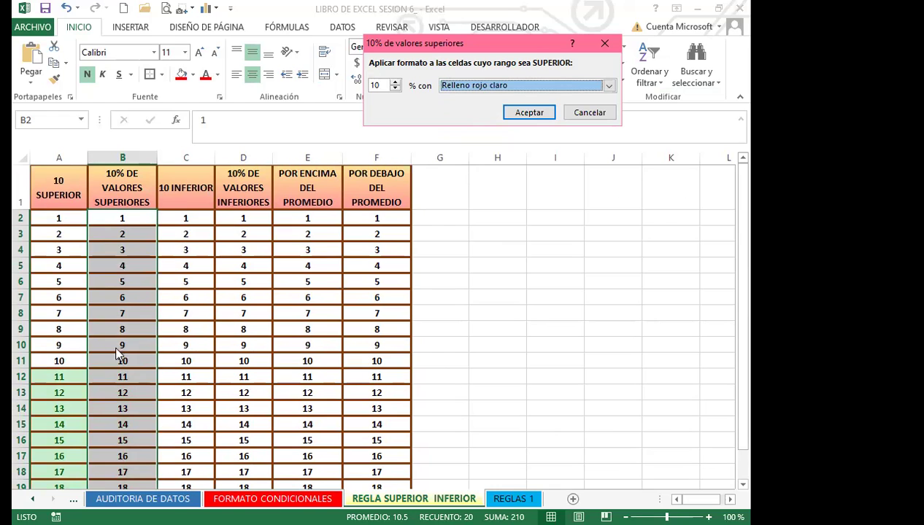
click(609, 86)
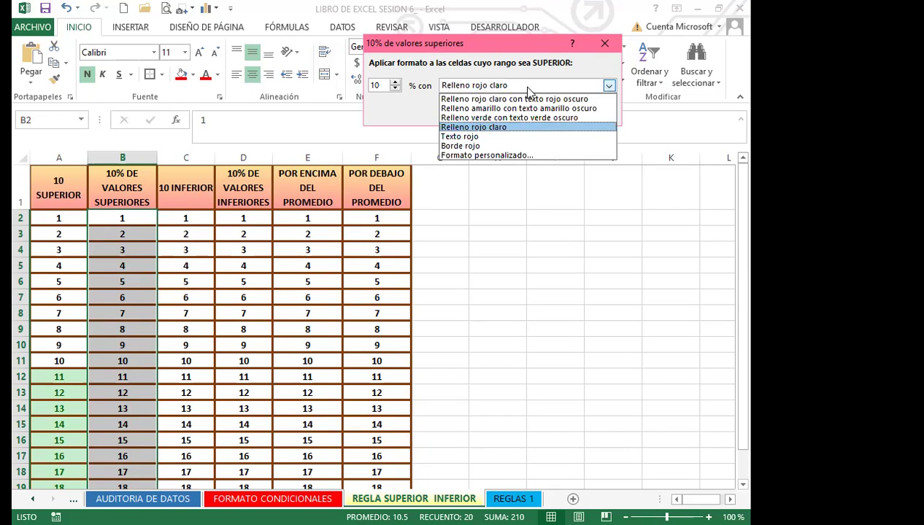
click(500, 109)
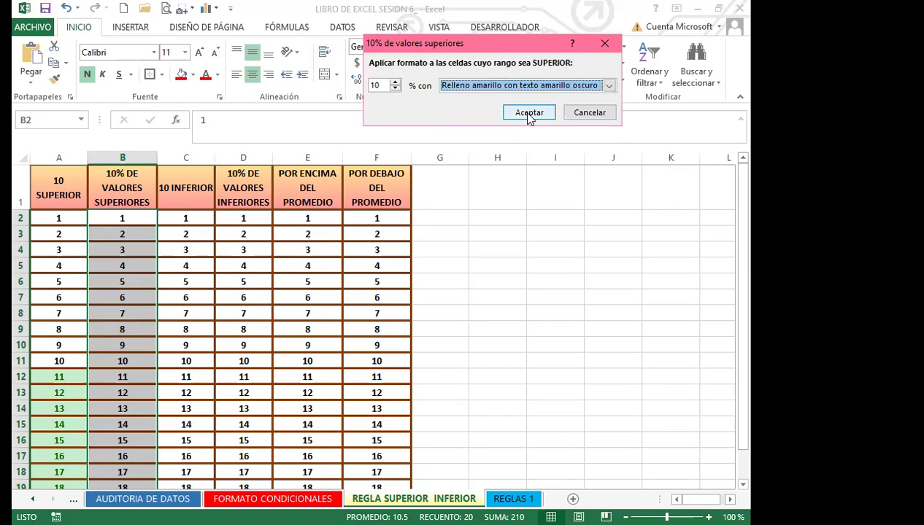
click(529, 112)
scroll(120, 364, down, 1)
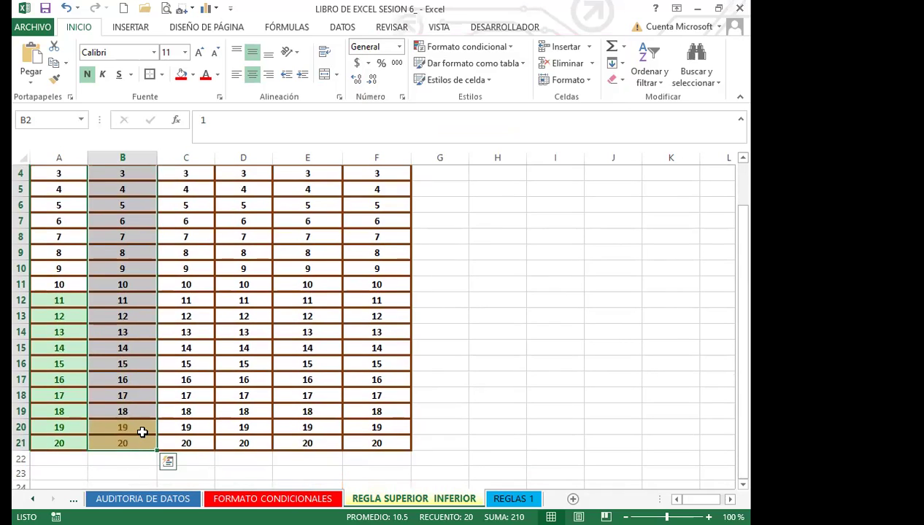
scroll(139, 307, up, 1)
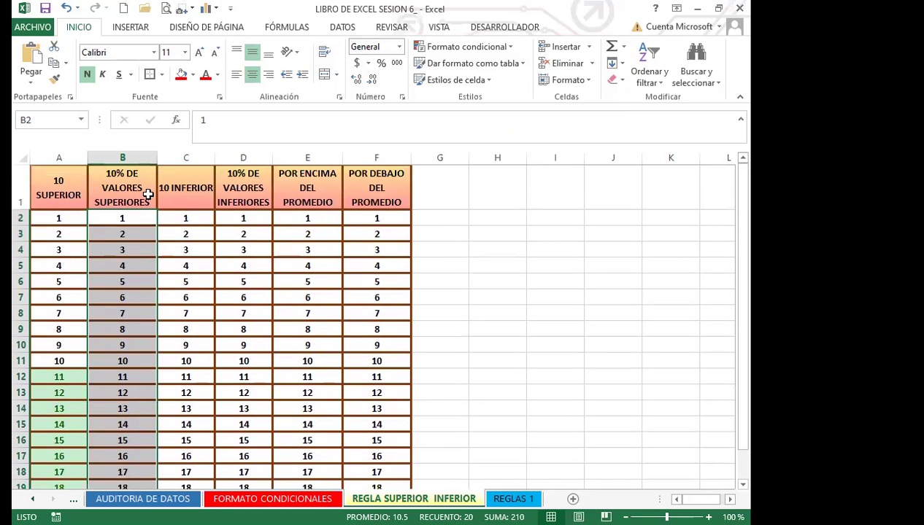
scroll(135, 307, down, 3)
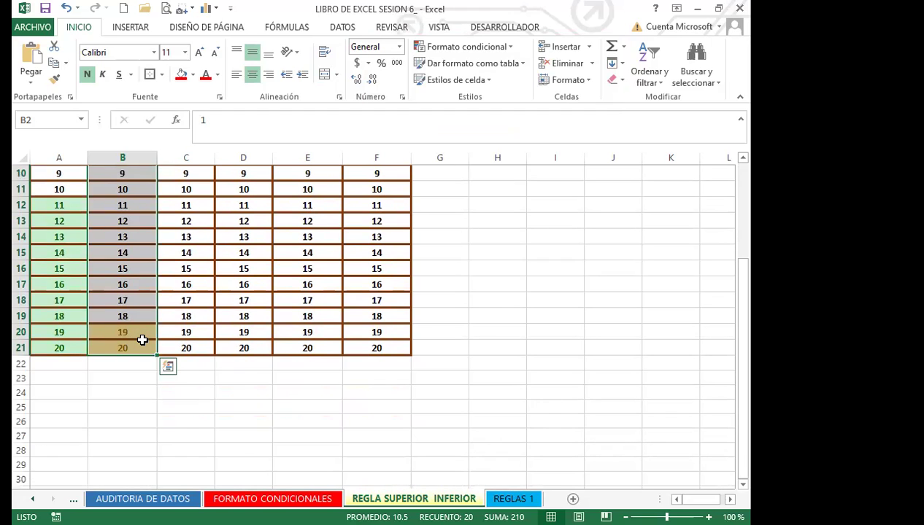
Step: Start a 10 inferiores conditional formatting rule for the 10 INFERIOR values in C2:C21
scroll(157, 292, up, 3)
drag(183, 214, 187, 478)
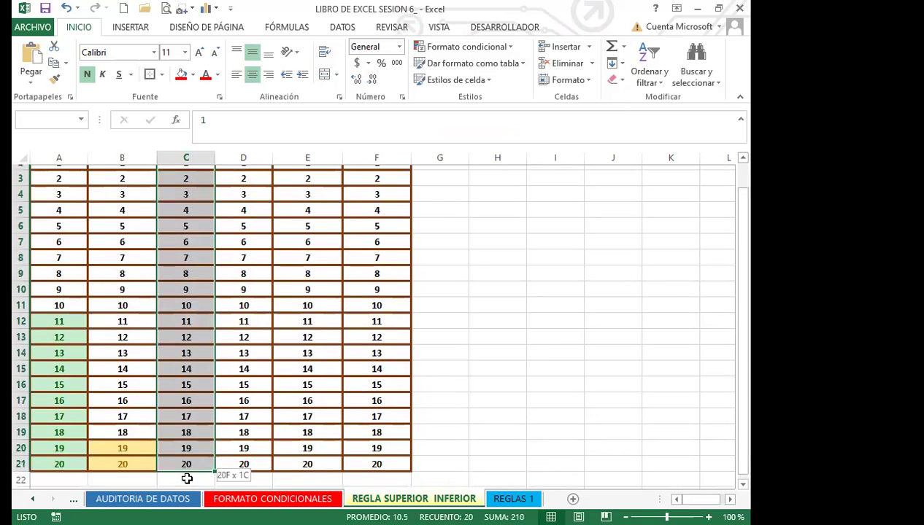
scroll(200, 229, up, 1)
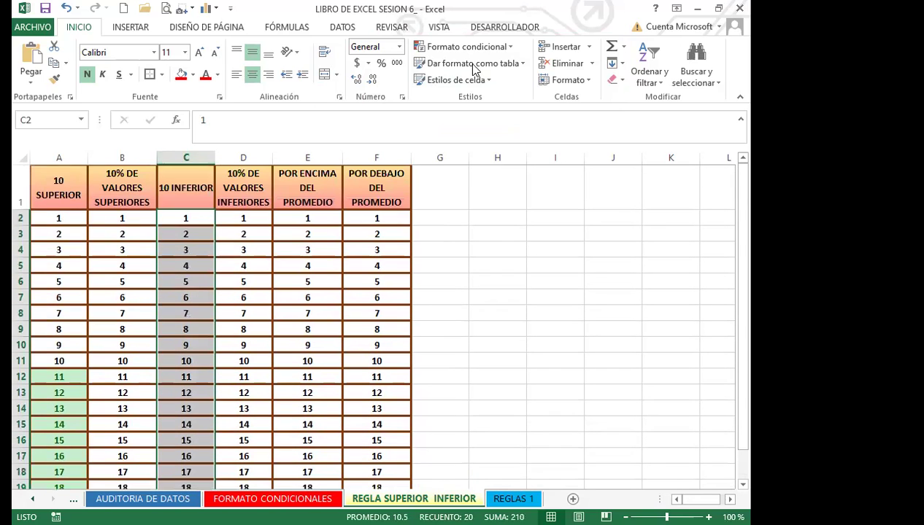
click(510, 48)
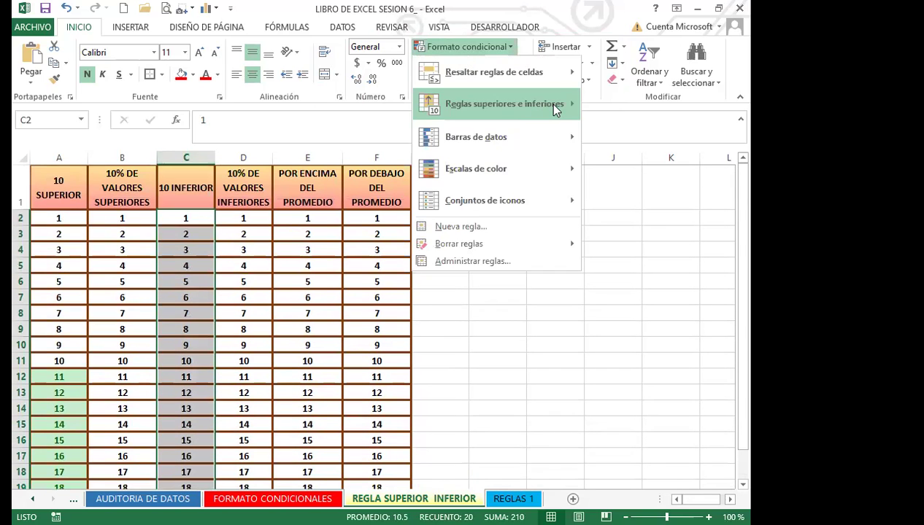
mouse_move(553, 105)
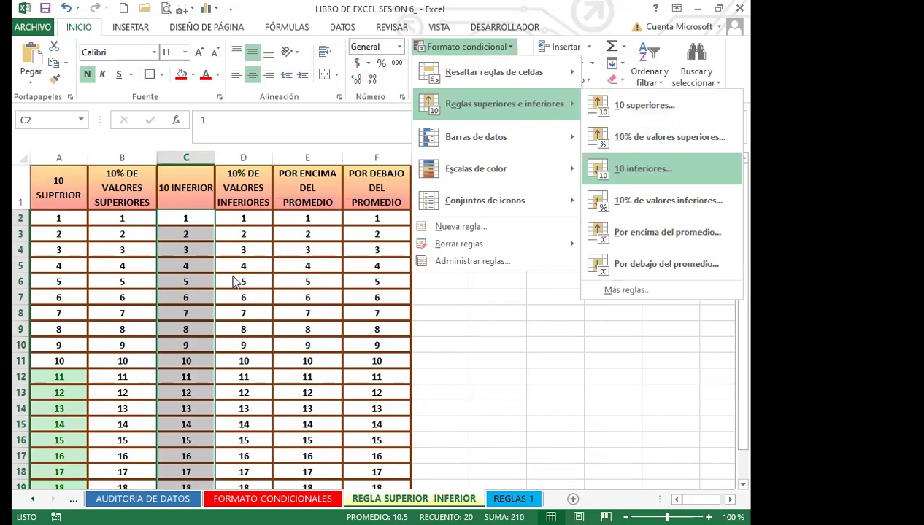
key(Return)
click(602, 85)
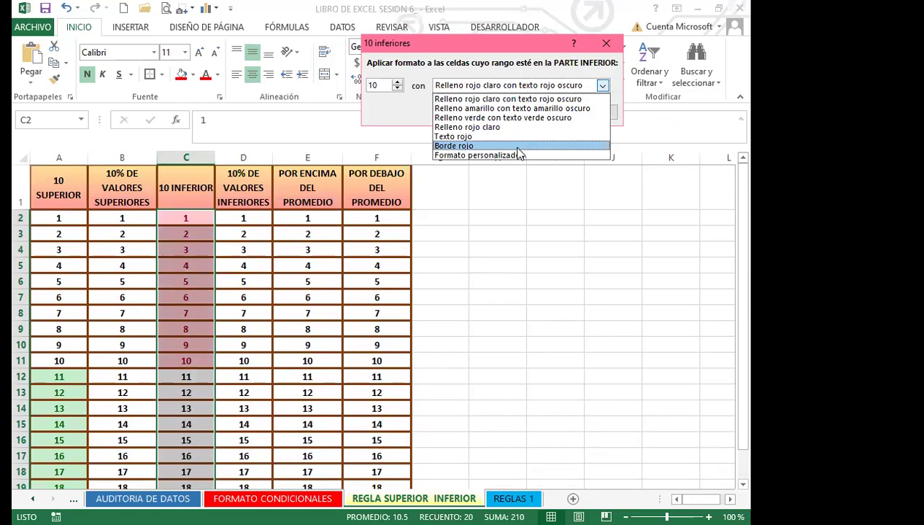
Step: Give the 10 inferiores rule a custom horizontal two-colour gradient fill with pink as Color 1, and apply it to C2:C21
click(519, 154)
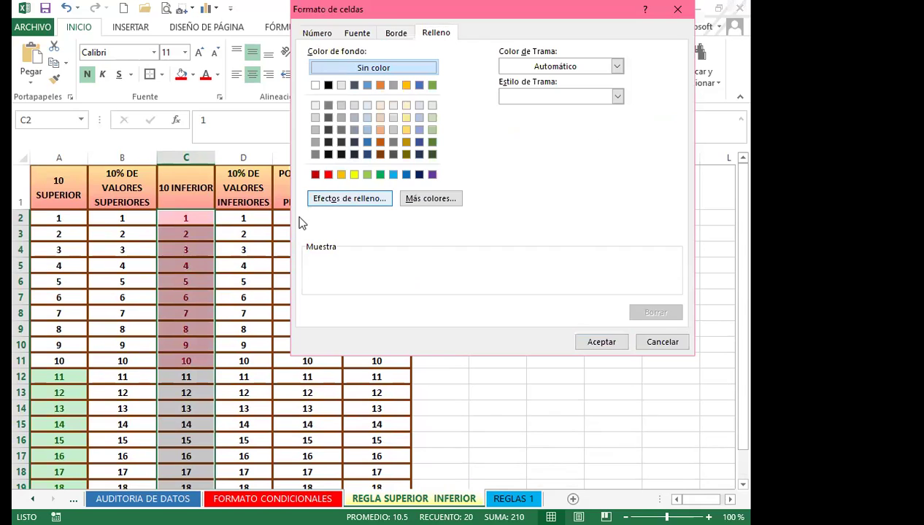
click(350, 199)
click(554, 79)
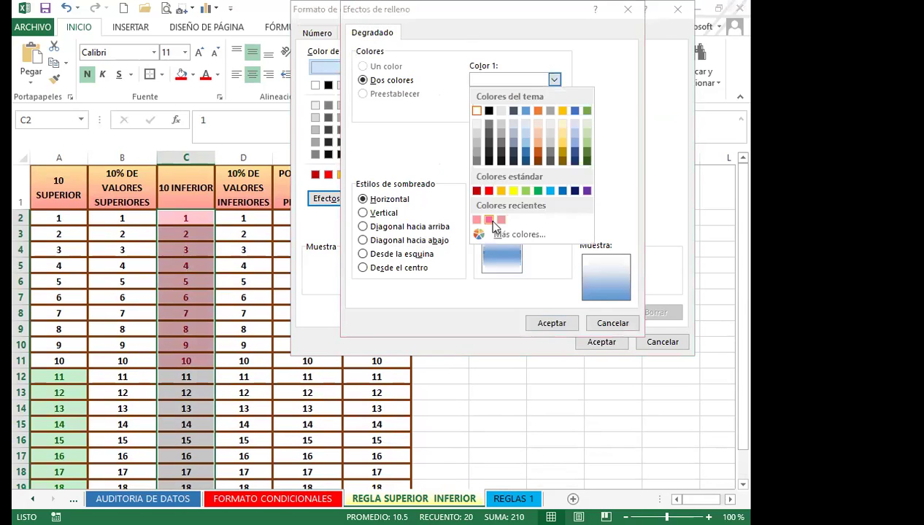
click(489, 220)
click(553, 324)
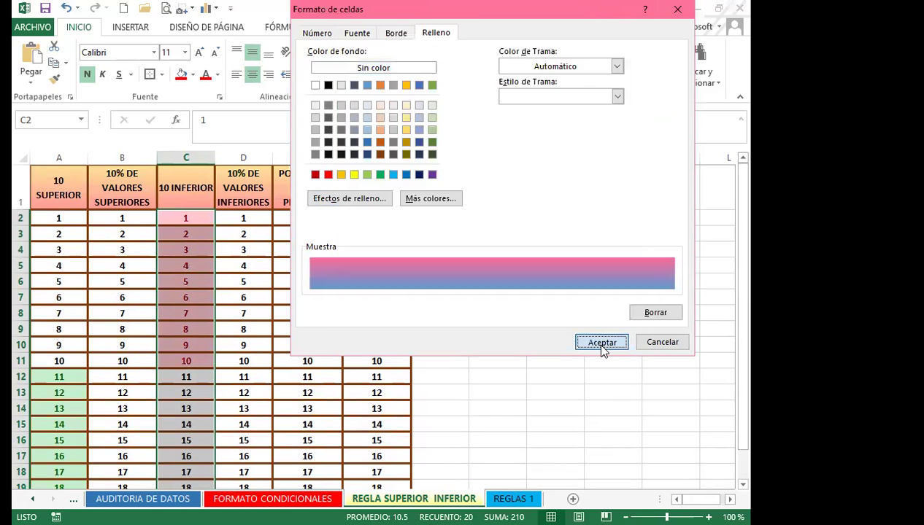
click(602, 341)
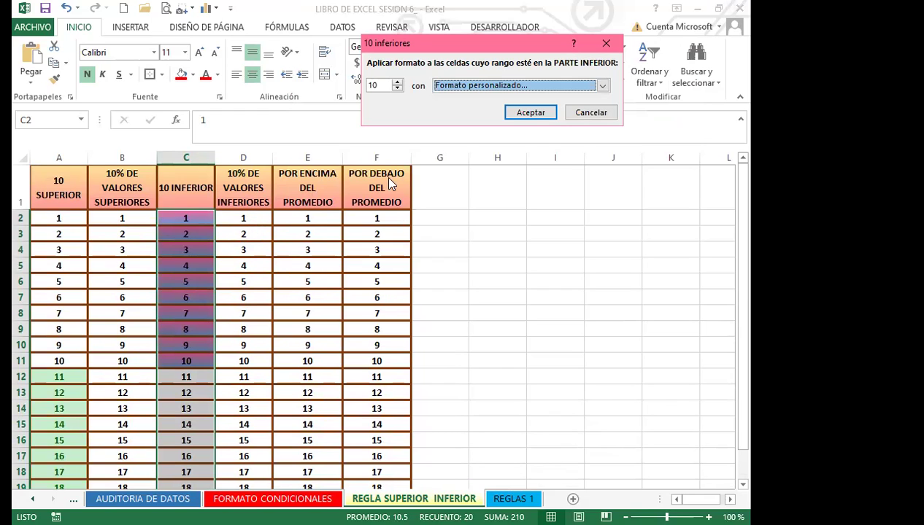
click(538, 113)
Step: Apply a 10% de valores inferiores rule with a custom yellow fill to the 10% DE VALORES INFERIORES values in D2:D21
drag(252, 218, 252, 483)
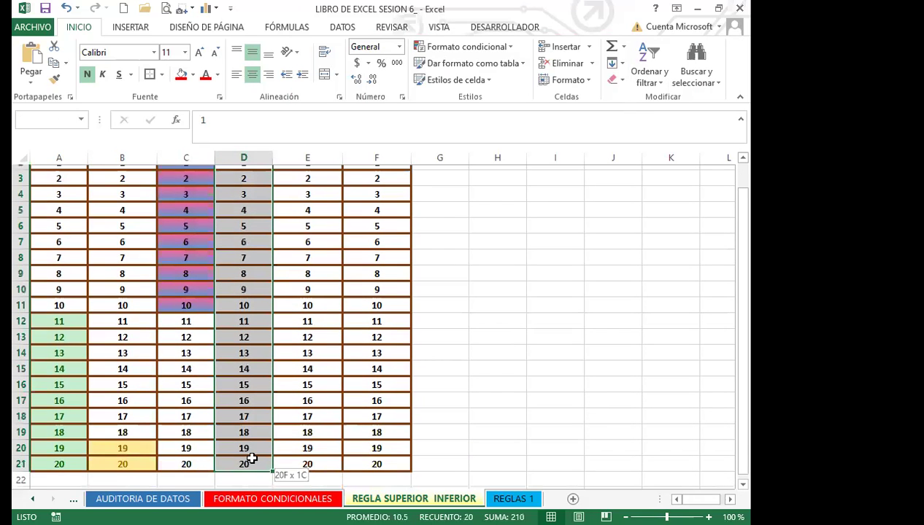
scroll(431, 160, up, 1)
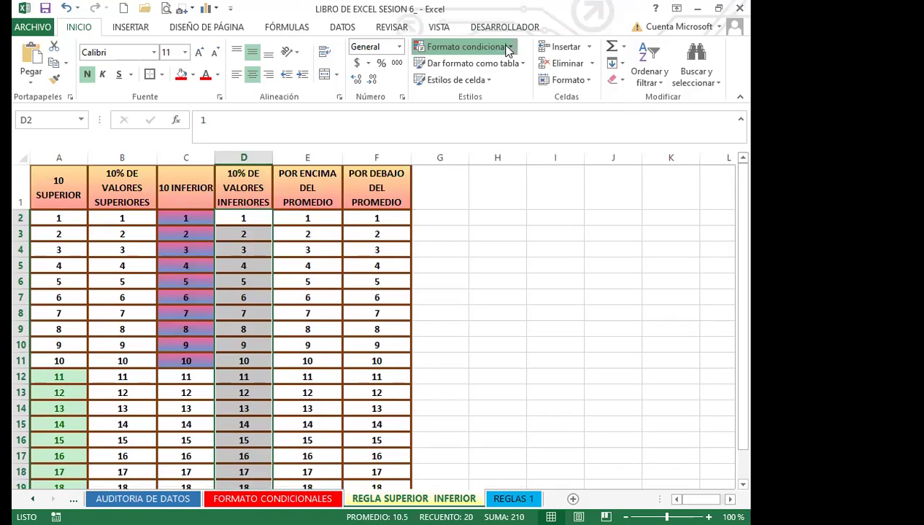
click(511, 48)
mouse_move(536, 103)
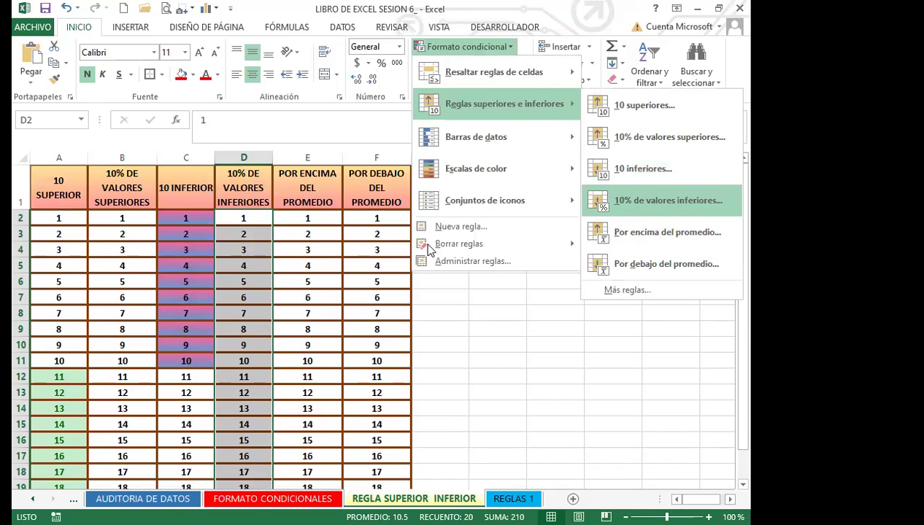
click(657, 203)
click(605, 85)
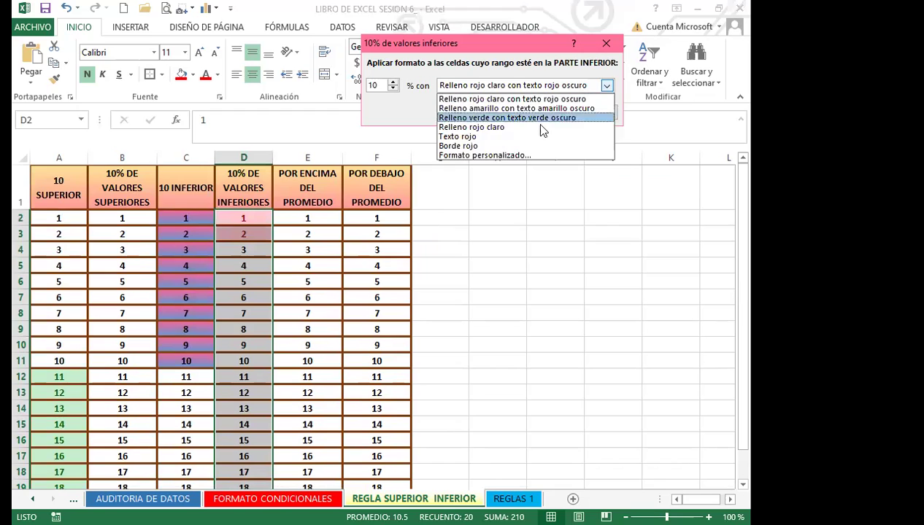
click(485, 158)
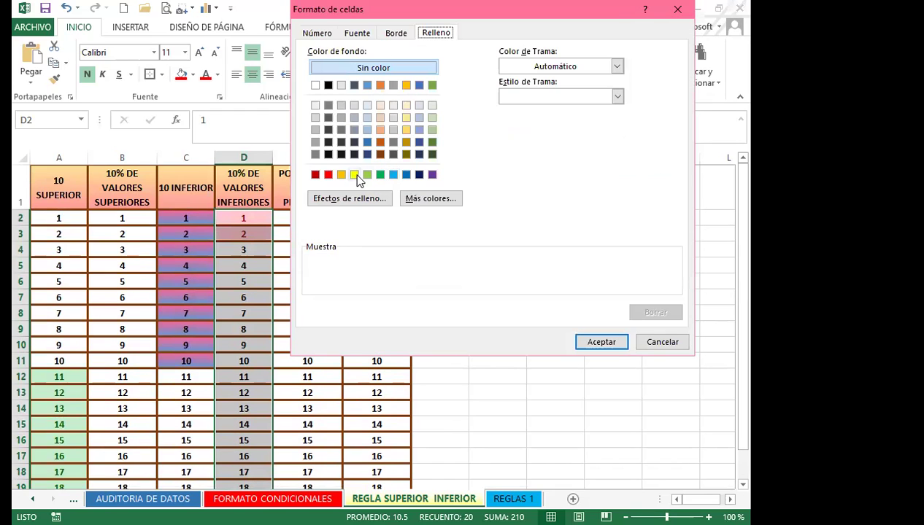
click(354, 174)
click(608, 343)
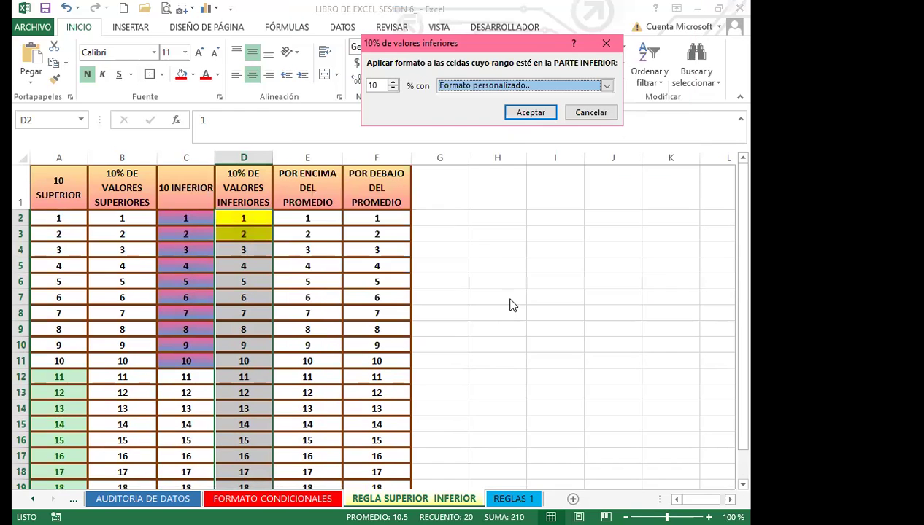
click(530, 113)
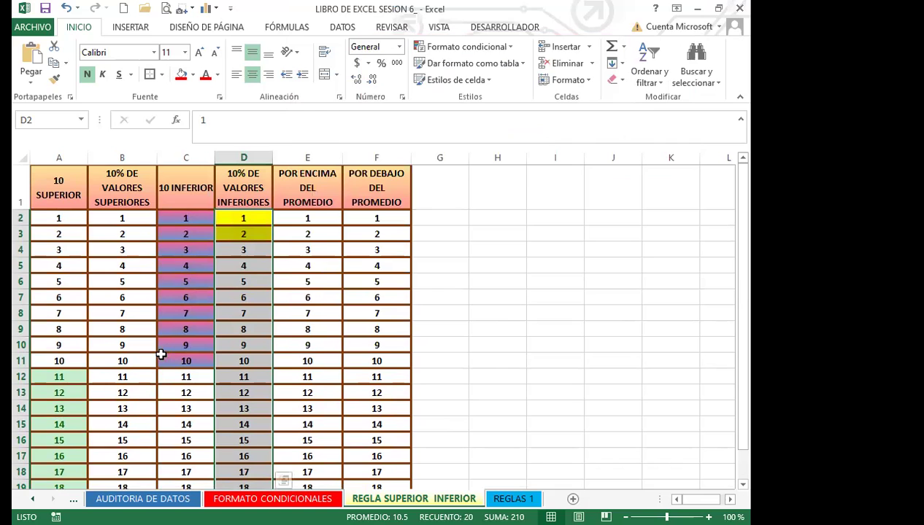
Step: Compare the highlighted cells of the 10% DE VALORES SUPERIORES column with those of the 10% DE VALORES INFERIORES column
scroll(97, 352, down, 1)
click(122, 350)
scroll(121, 343, up, 1)
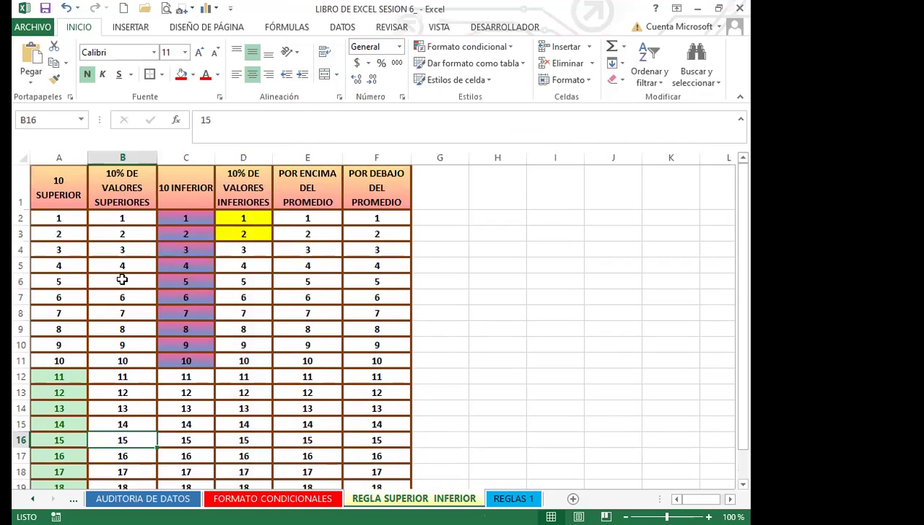
scroll(122, 364, down, 2)
click(122, 394)
scroll(256, 337, up, 2)
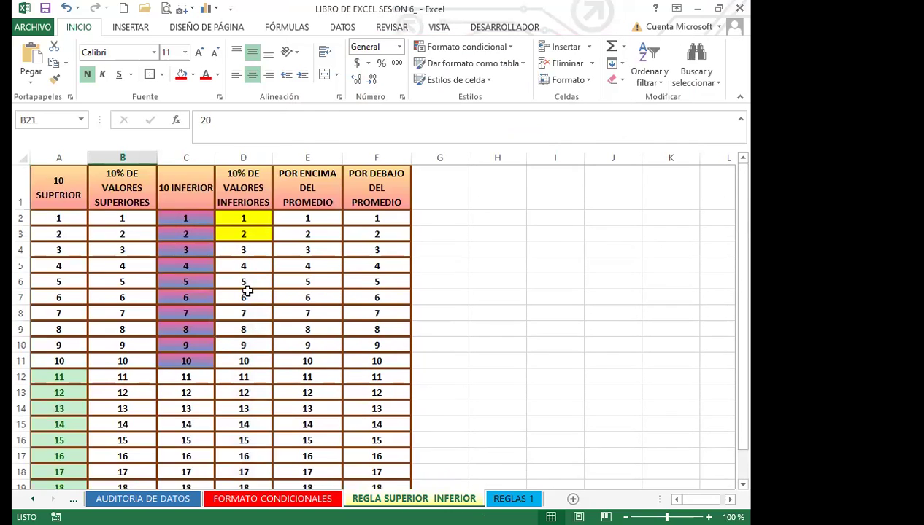
click(259, 219)
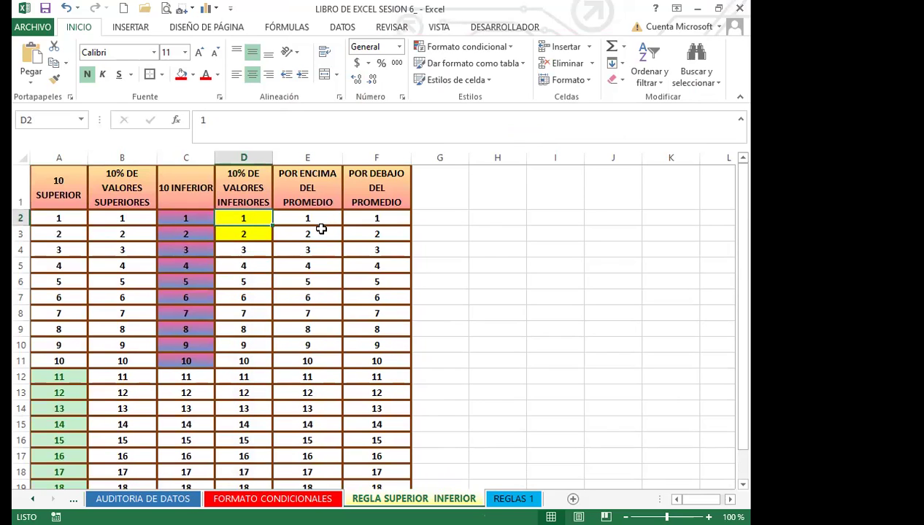
Step: Start a Por encima del promedio conditional formatting rule with a custom format for the POR ENCIMA DEL PROMEDIO values in E2:E21
drag(325, 225, 316, 484)
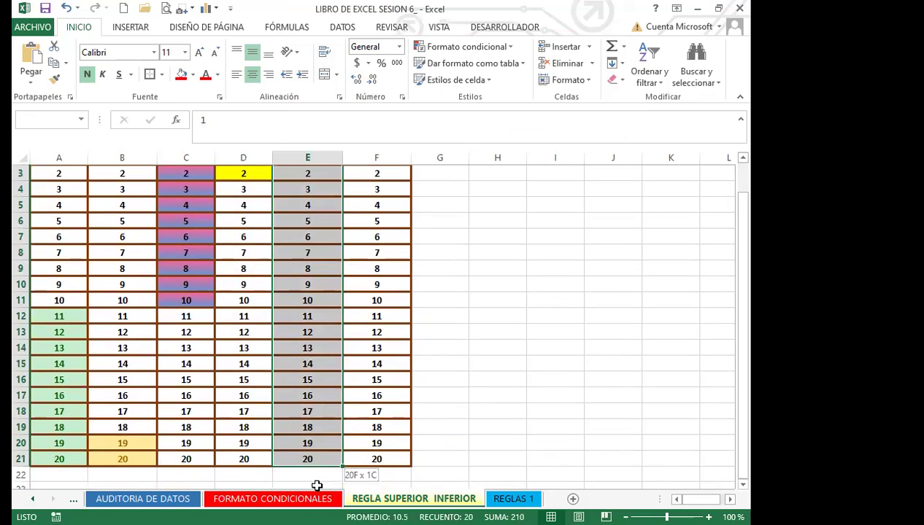
click(509, 49)
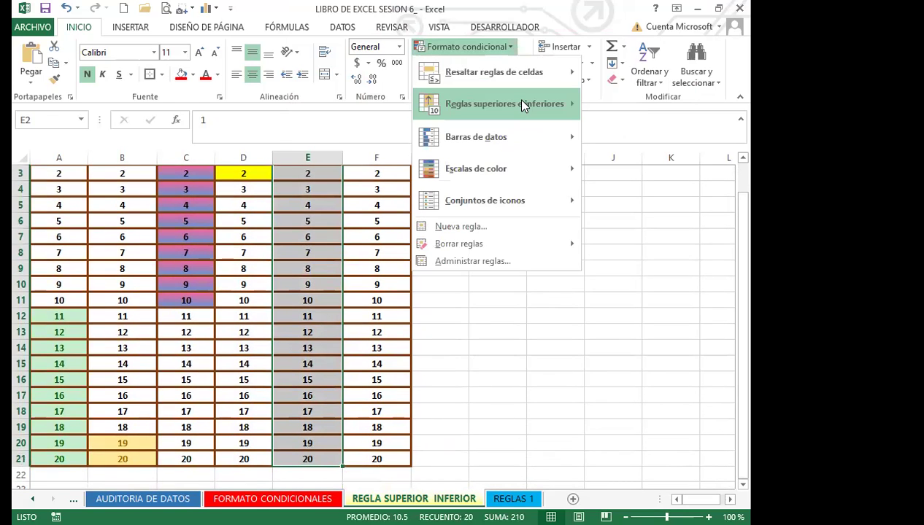
mouse_move(522, 102)
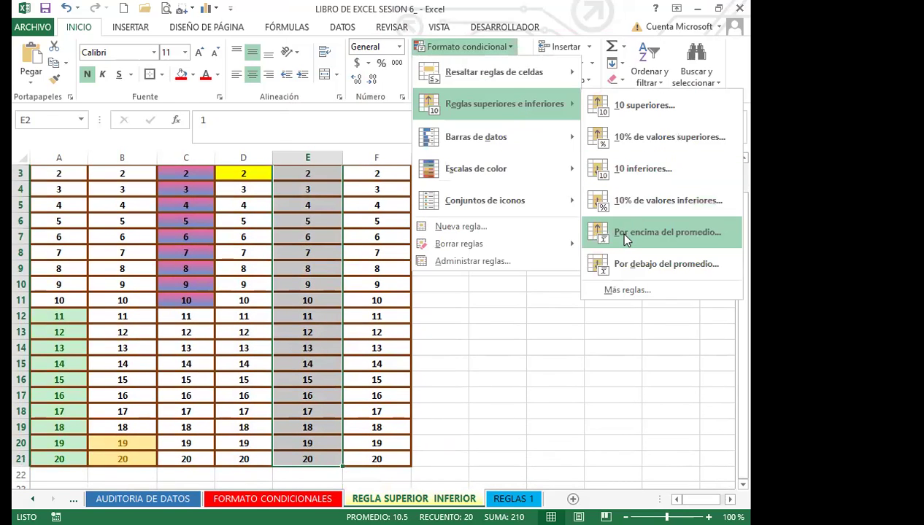
key(Return)
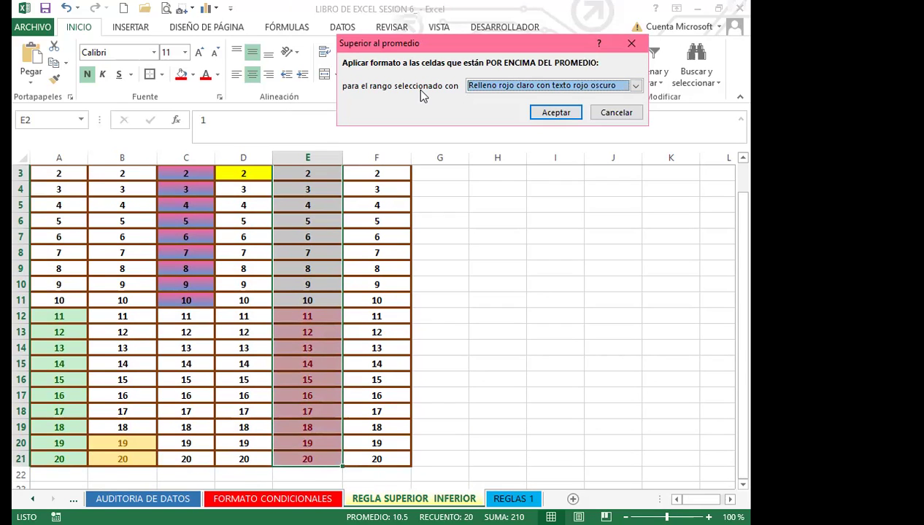
click(635, 85)
click(490, 156)
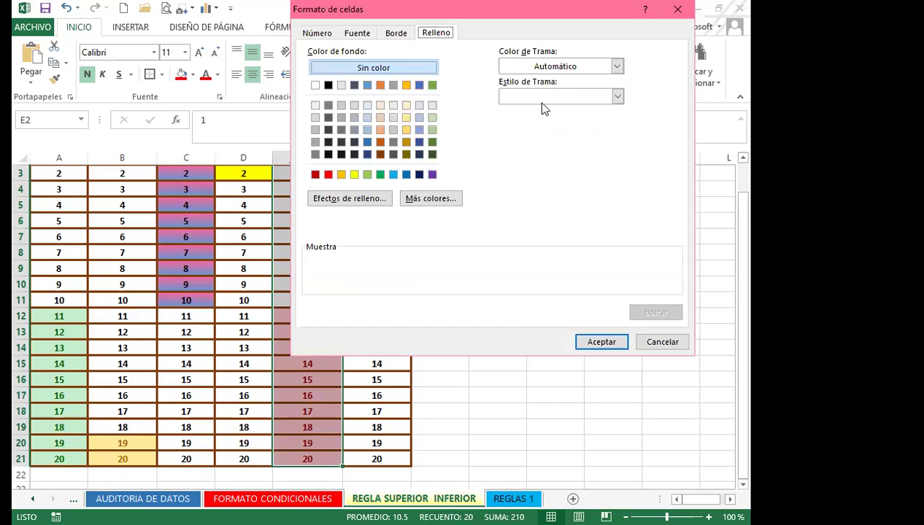
Step: Give the above-average rule a thin grid pattern fill in the light red recent colour, and apply it to E2:E21
click(615, 67)
click(616, 66)
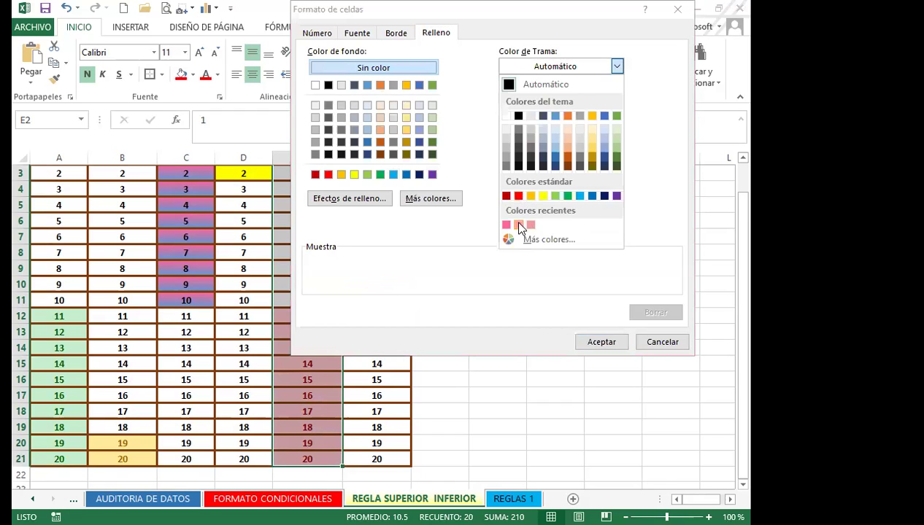
click(509, 223)
click(617, 97)
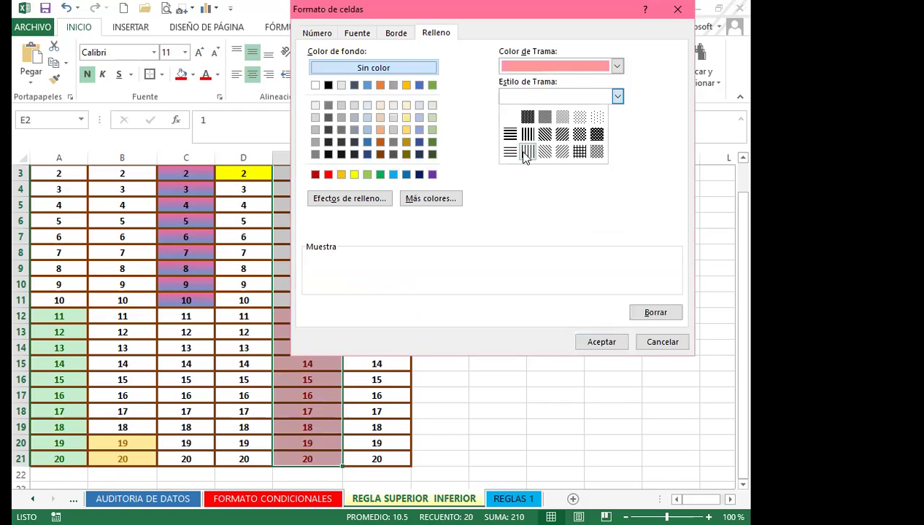
click(575, 153)
click(591, 344)
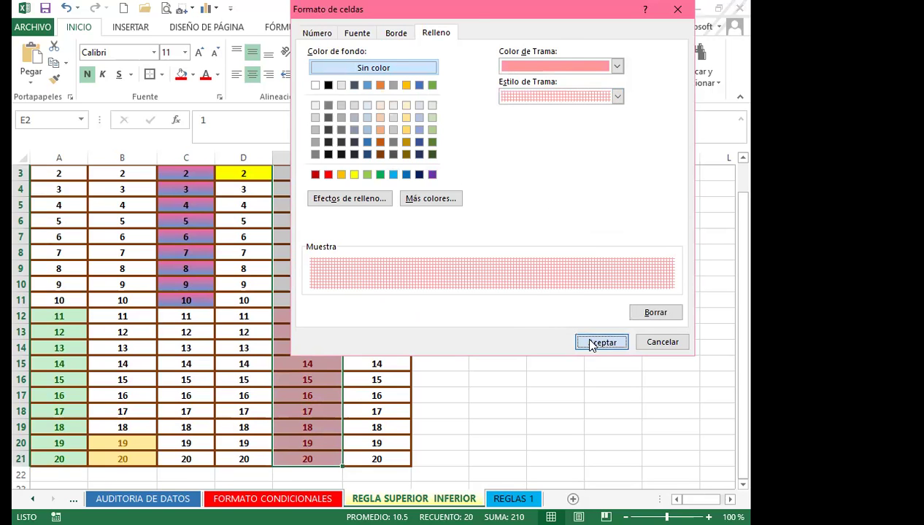
click(563, 113)
Step: Apply a Por debajo del promedio rule with the default light red fill and dark red text to F2:F21
scroll(372, 270, up, 1)
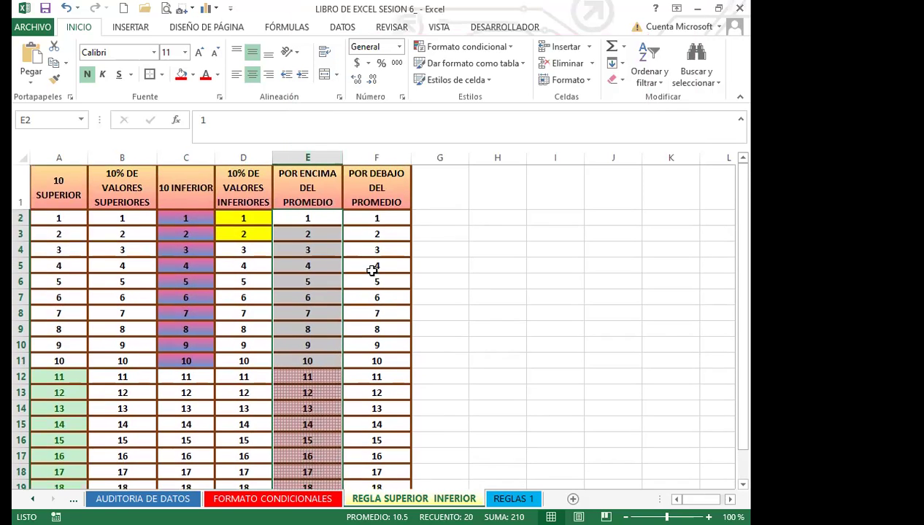
drag(376, 218, 375, 476)
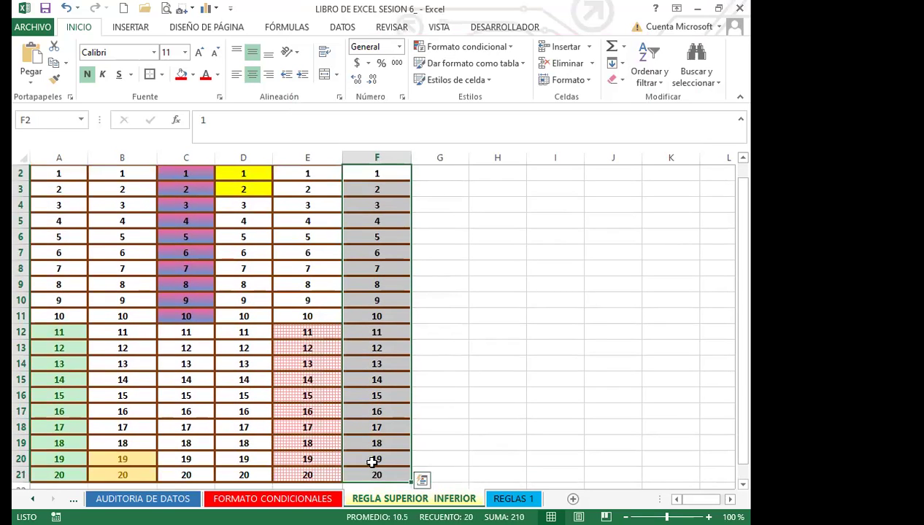
click(508, 49)
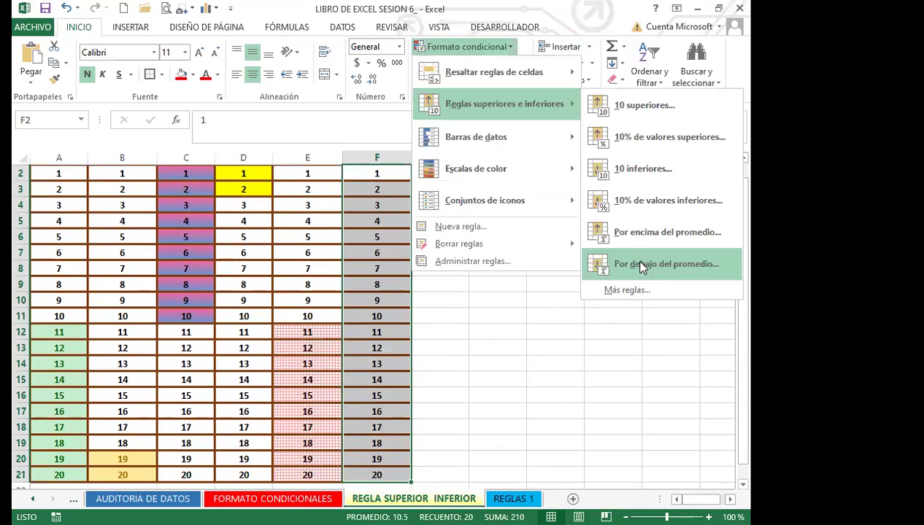
click(640, 266)
click(552, 114)
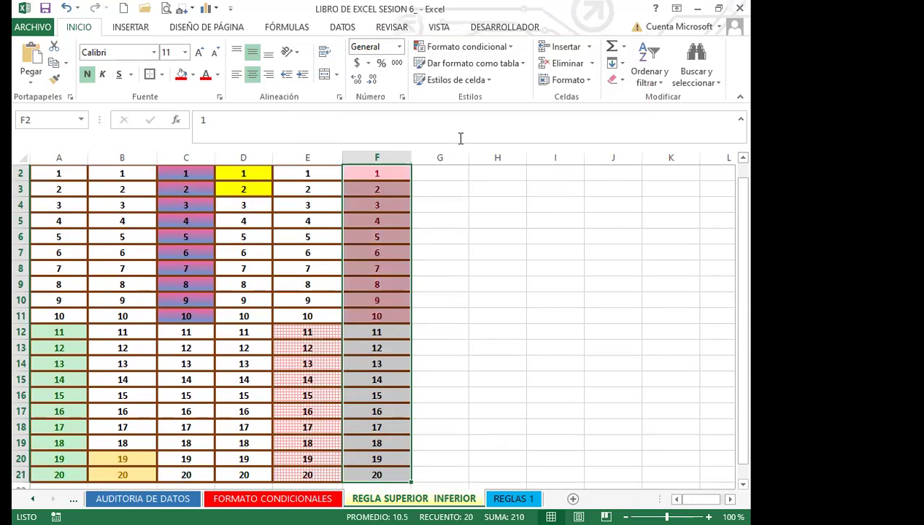
Step: Add another Por debajo del promedio rule with a custom light green fill to F2:F21, and deselect the range
click(510, 47)
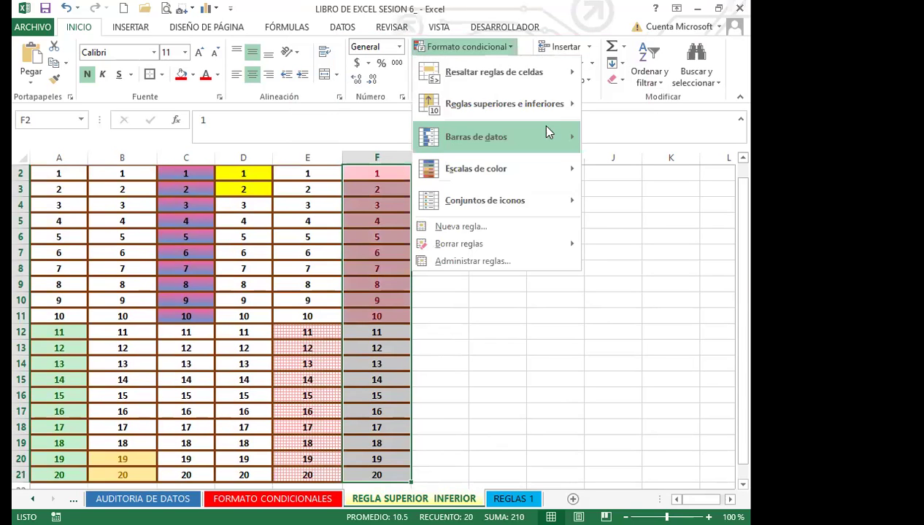
mouse_move(559, 105)
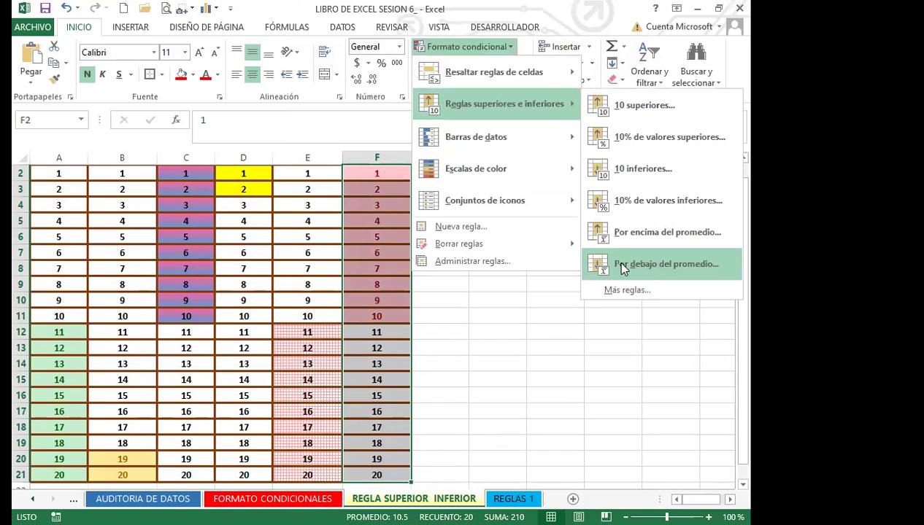
click(614, 260)
click(635, 86)
click(497, 157)
click(367, 175)
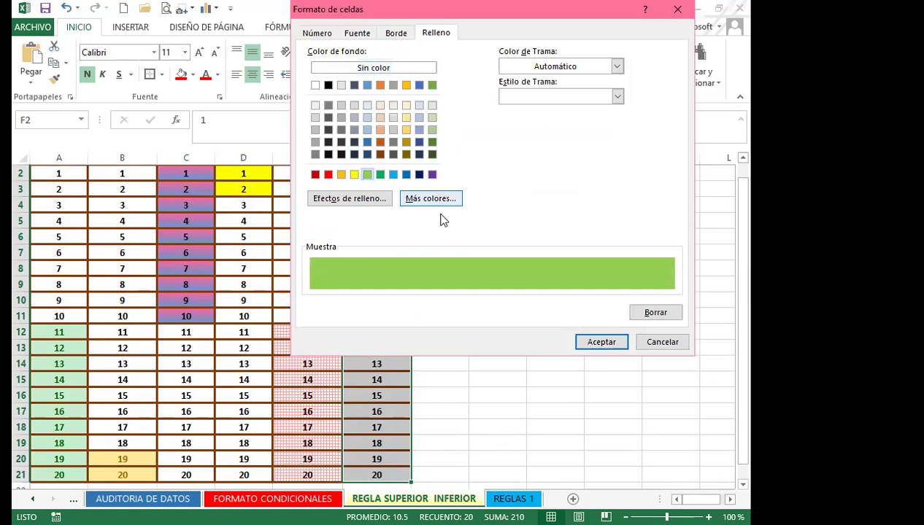
click(589, 341)
click(561, 113)
click(473, 350)
Step: Review the highlighted cells across all six columns, comparing POR ENCIMA DEL PROMEDIO with POR DEBAJO DEL PROMEDIO
scroll(373, 324, up, 1)
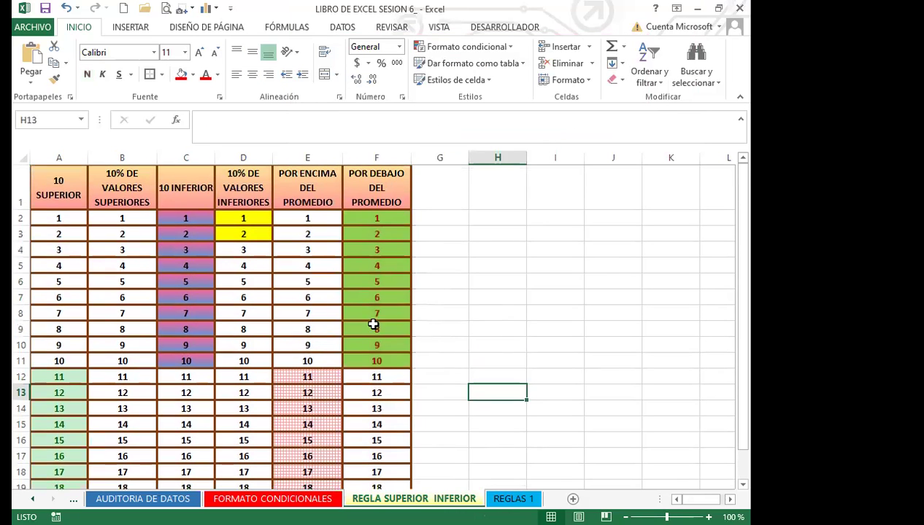
scroll(80, 324, down, 1)
scroll(92, 400, up, 1)
scroll(383, 368, down, 1)
scroll(387, 383, up, 1)
scroll(347, 312, down, 2)
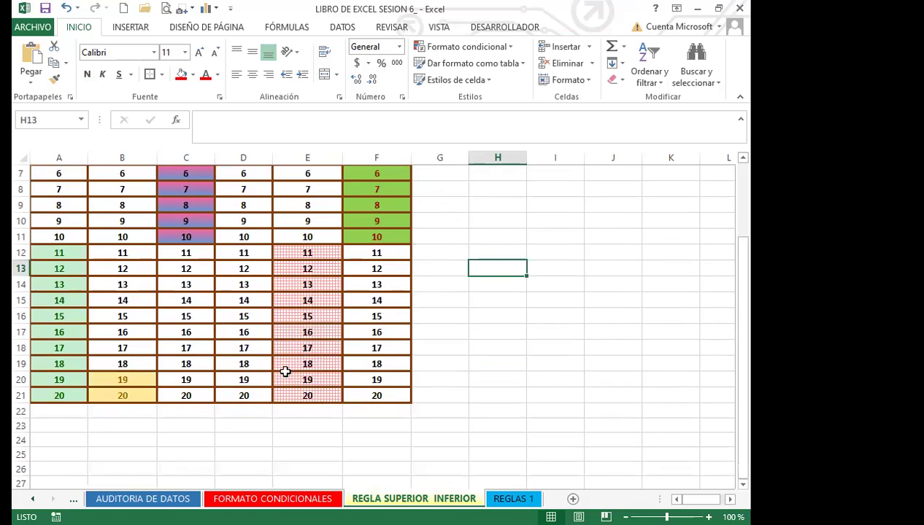
scroll(163, 375, up, 2)
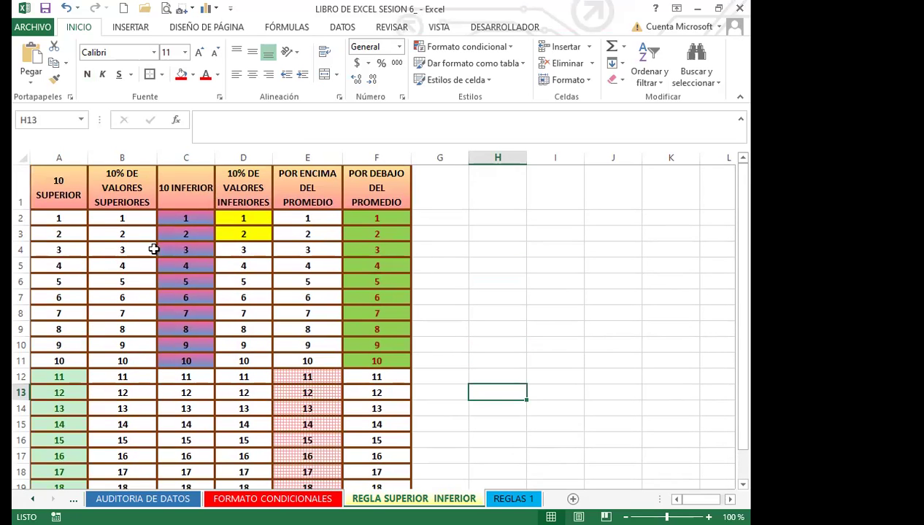
click(302, 295)
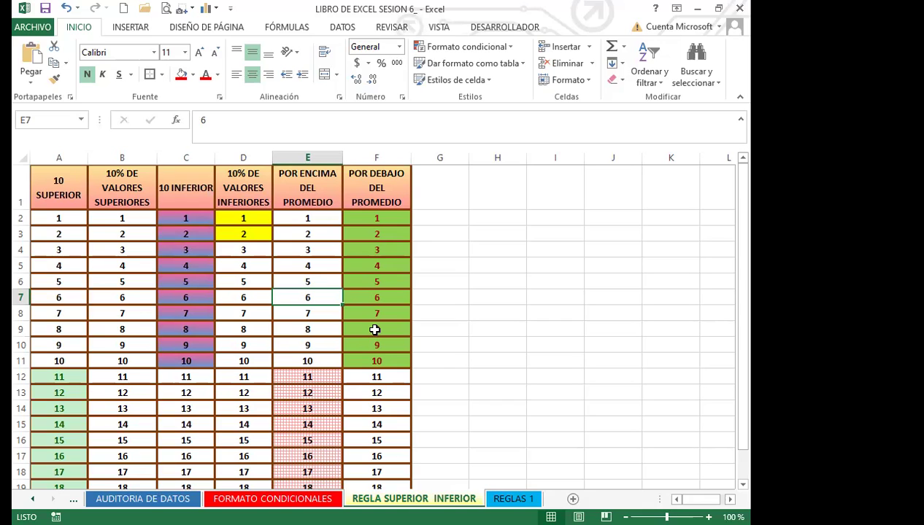
click(369, 265)
click(365, 232)
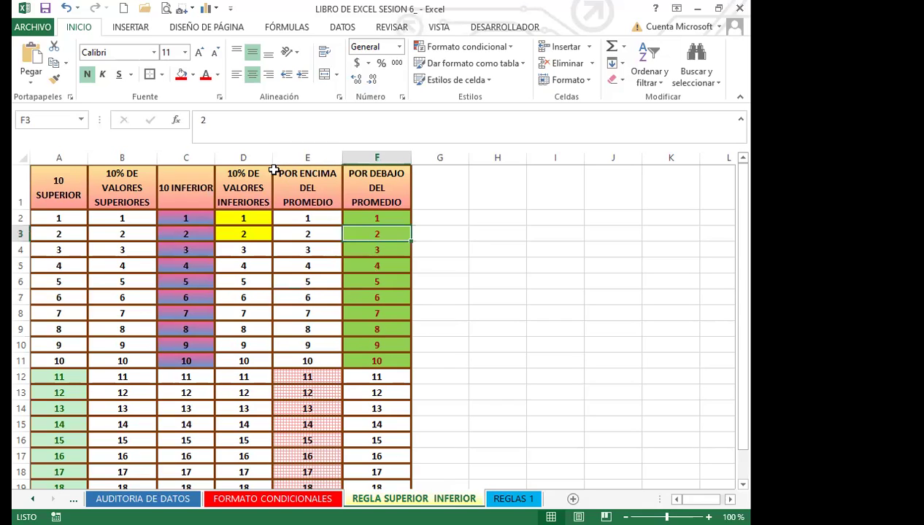
click(299, 266)
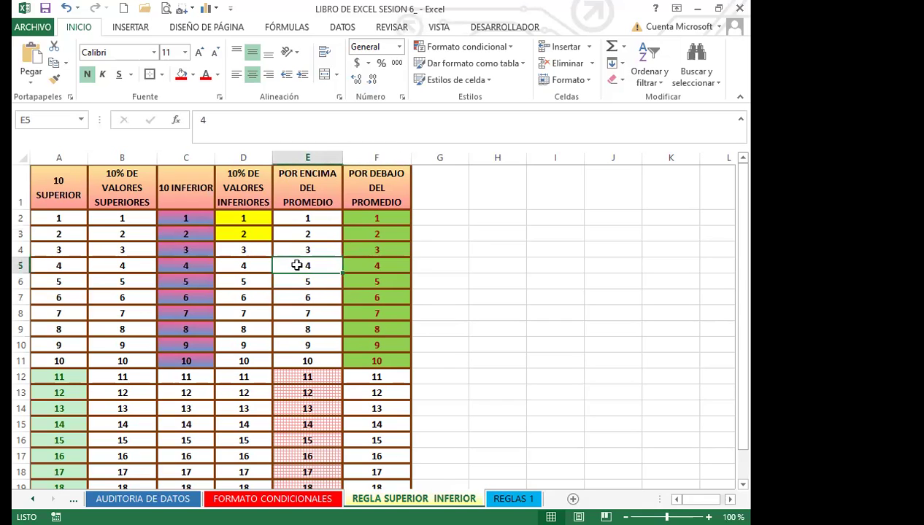
click(367, 302)
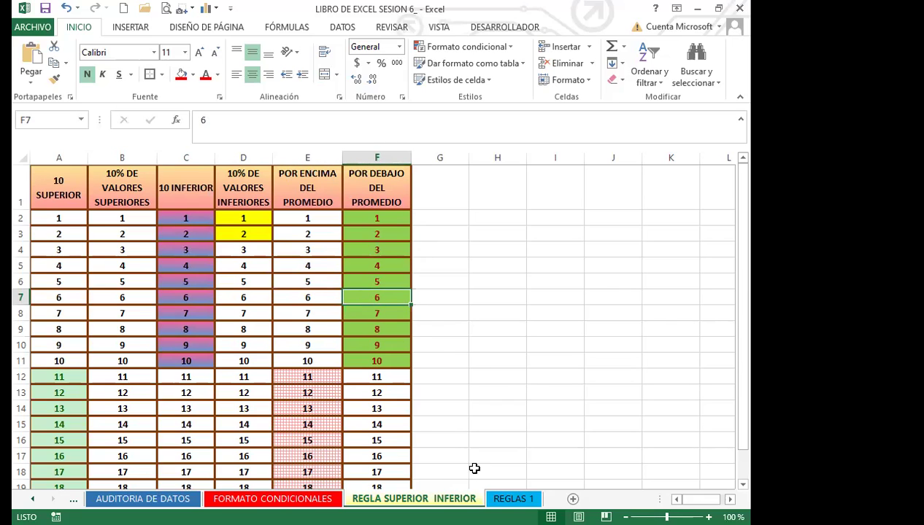